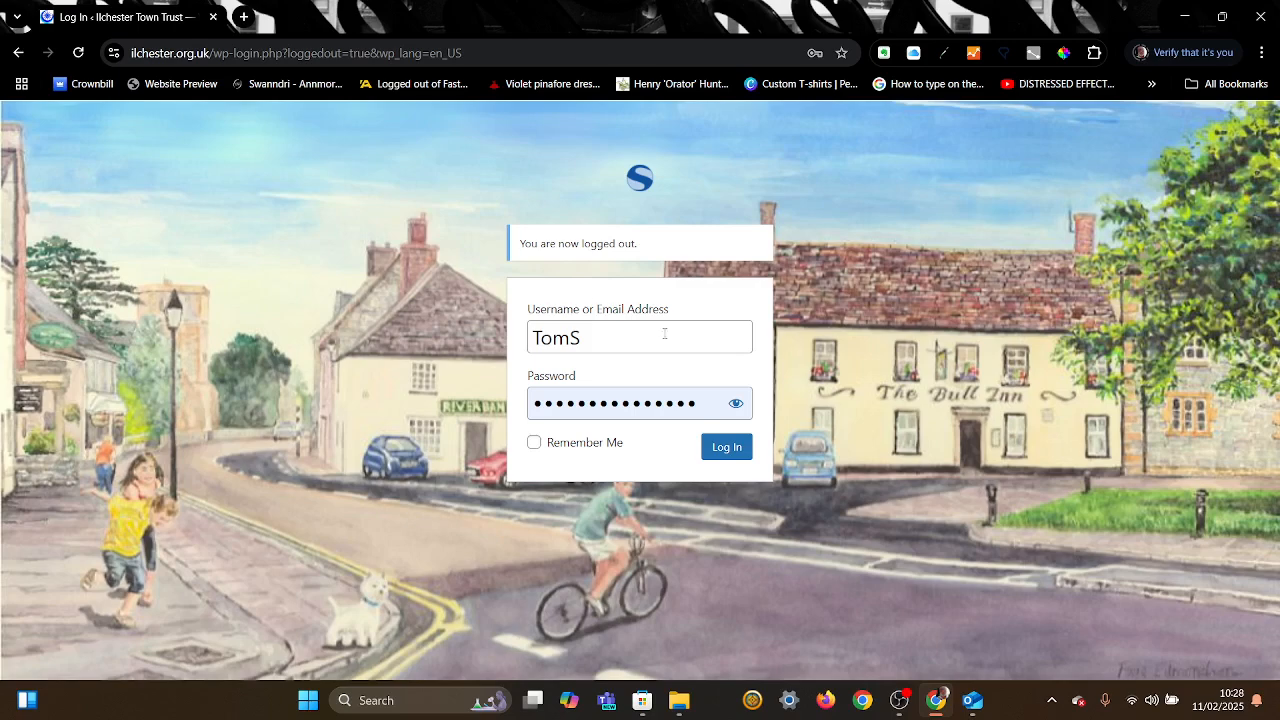
# Step: Submit the filled-in login form to enter the Ilchester Town Trust admin area
pyautogui.click(734, 455)
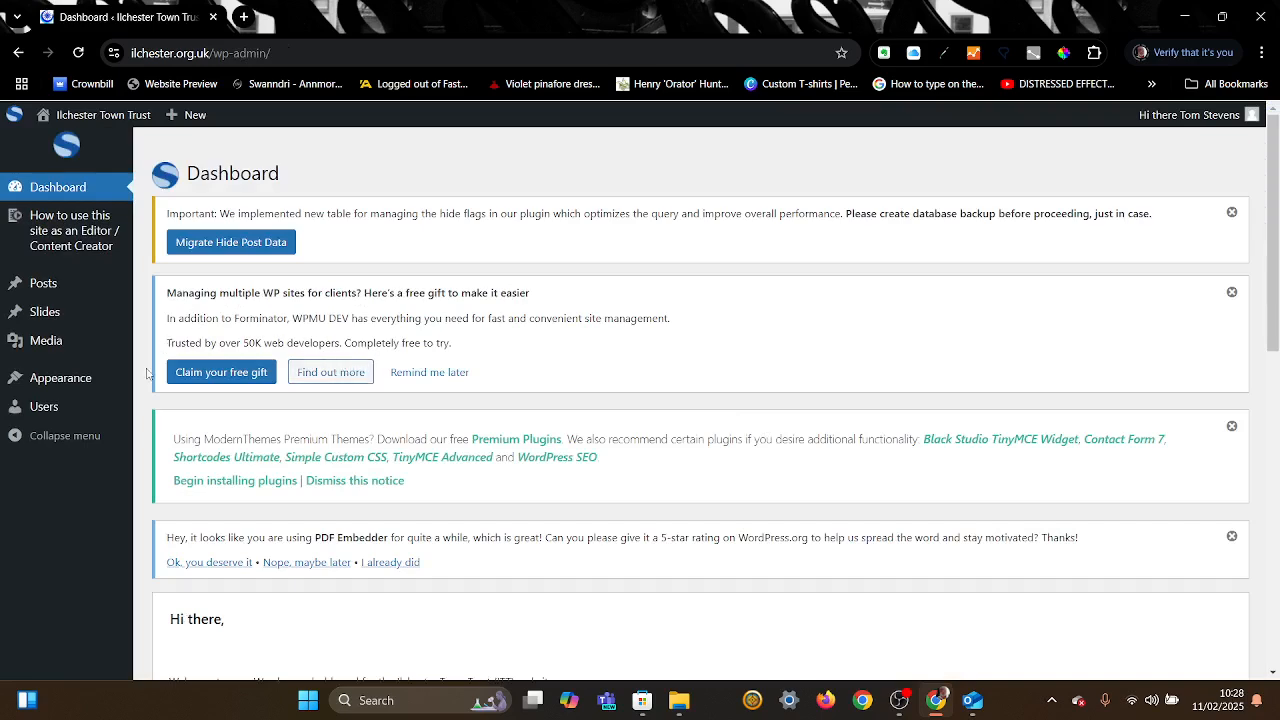
# Step: Inspect the Appearance, Posts and admin-bar New menus on the Dashboard
pyautogui.moveTo(62, 390)
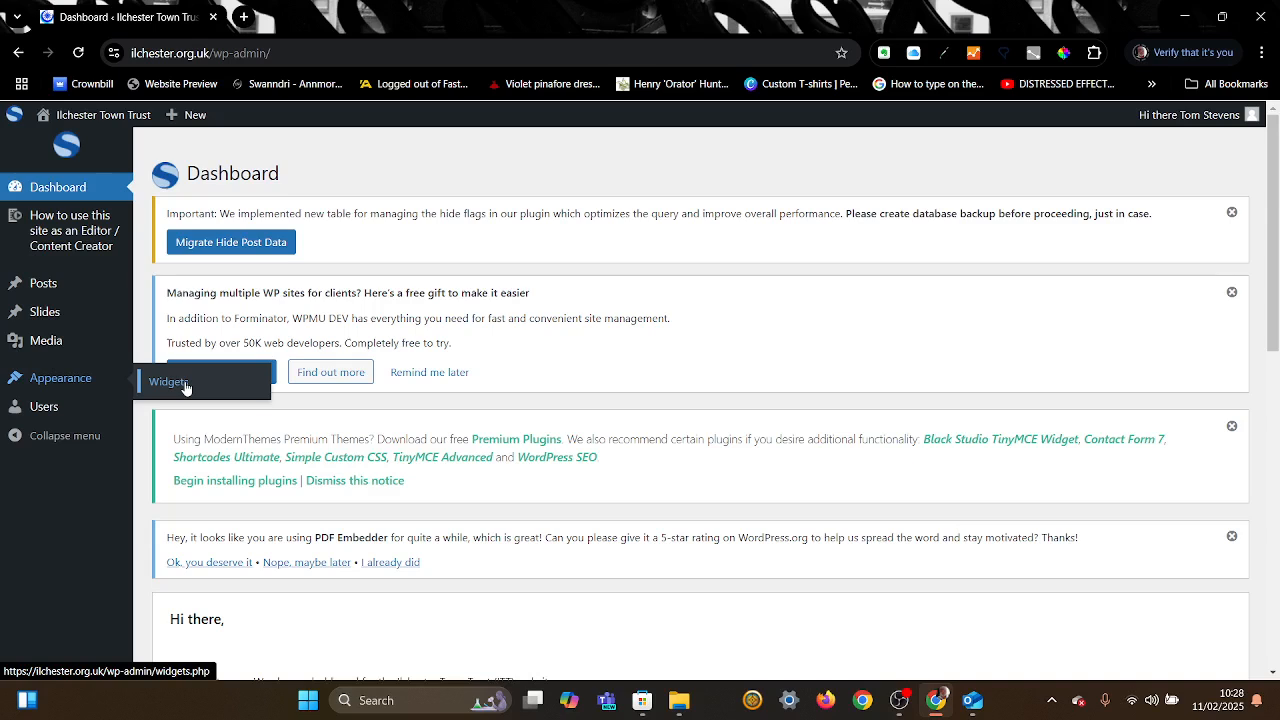
pyautogui.moveTo(40, 286)
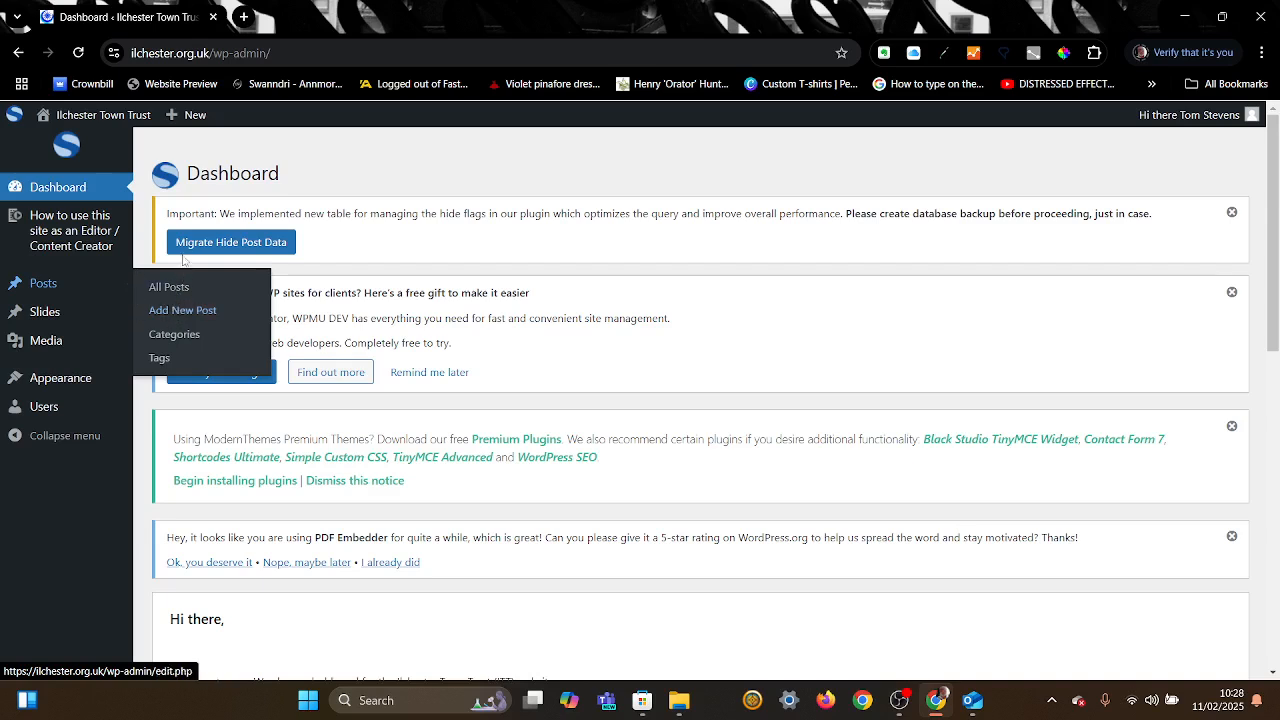
pyautogui.moveTo(200, 120)
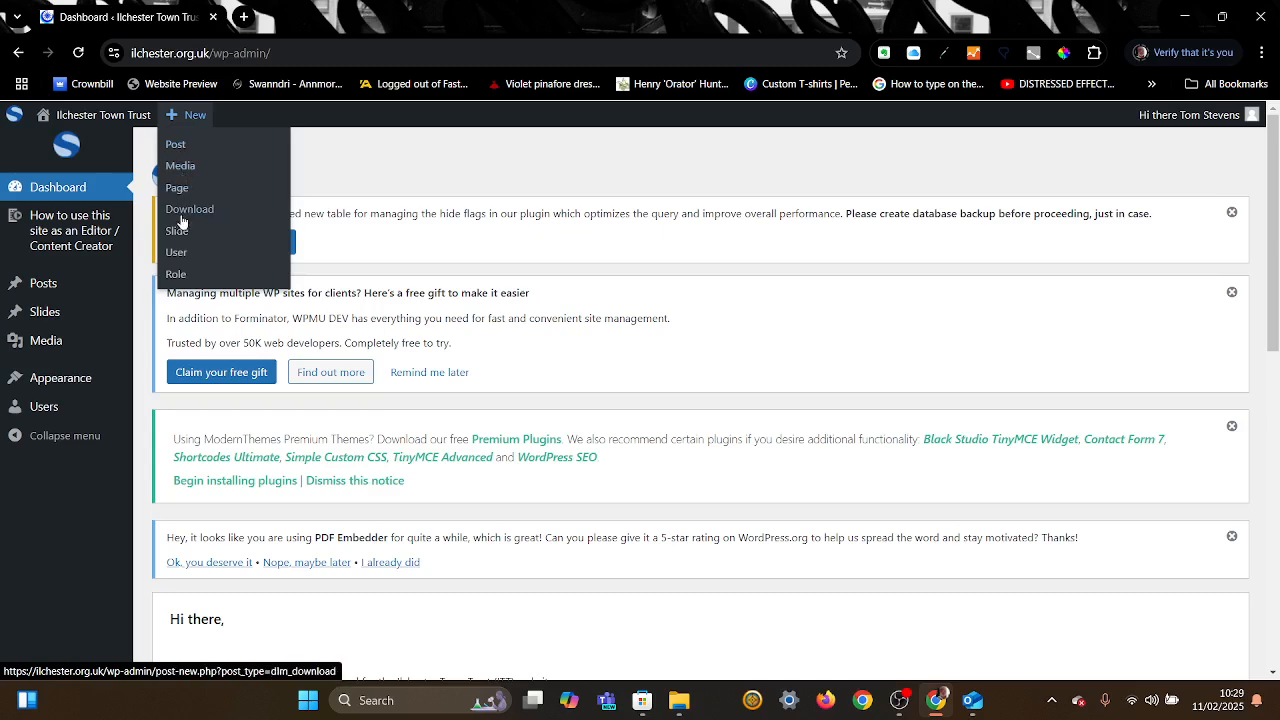
# Step: Start a new post titled 'Come and try Yoga' with an empty body
pyautogui.click(175, 145)
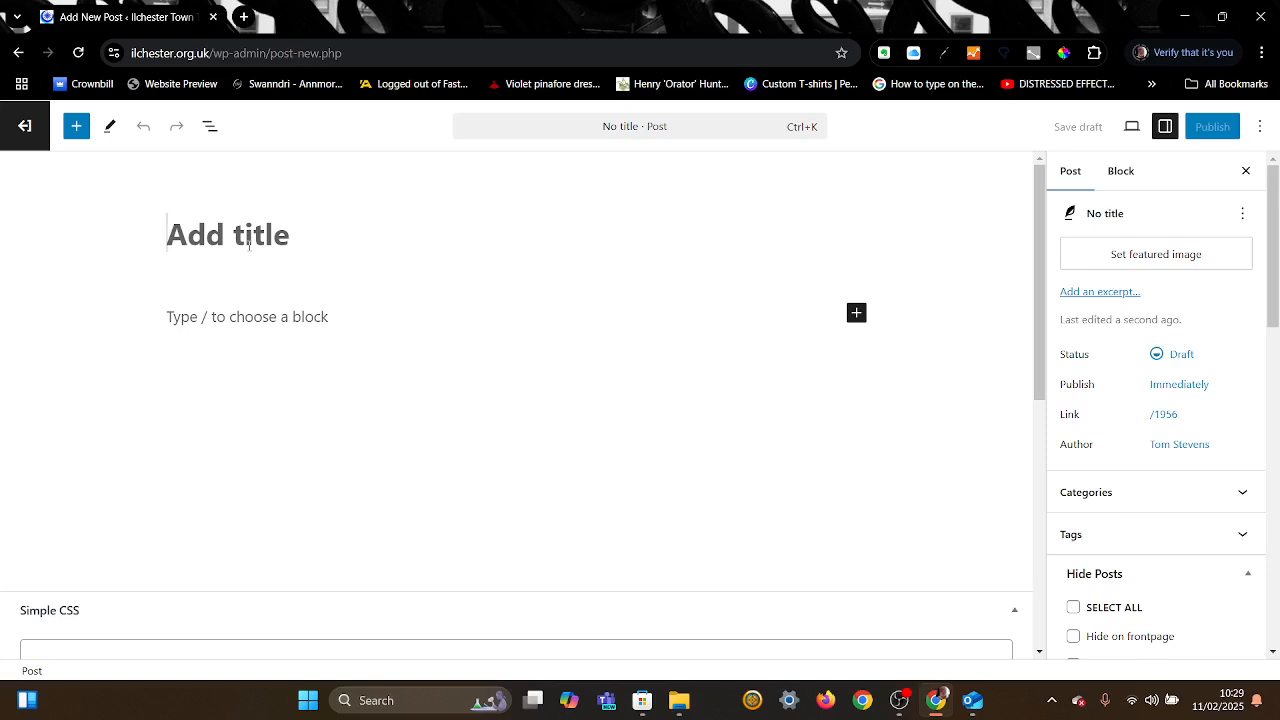
pyautogui.write('Com')
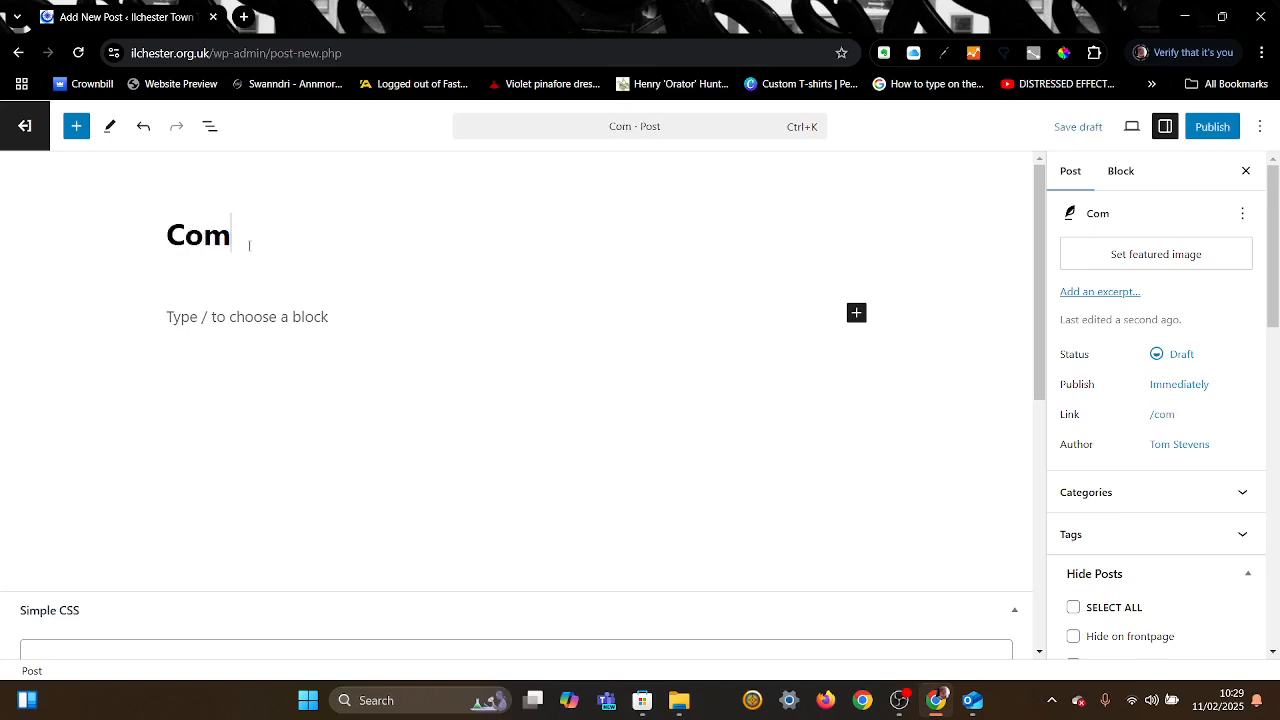
pyautogui.write('e and tr')
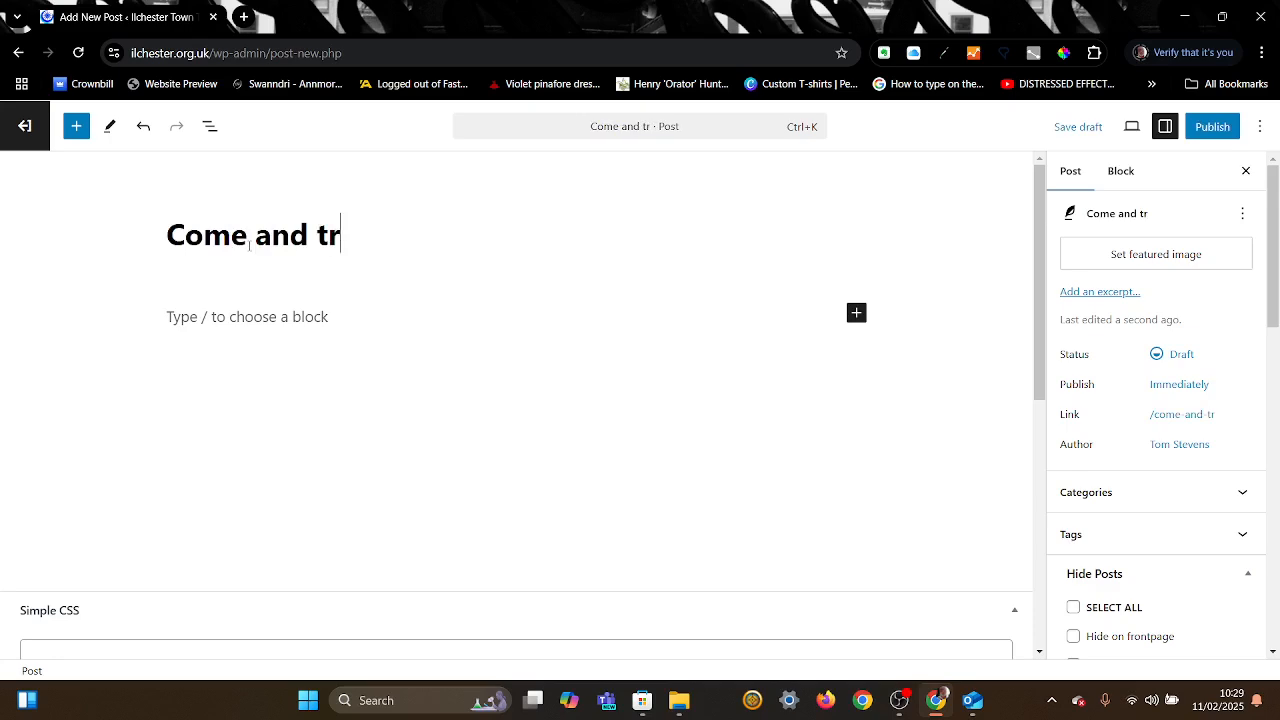
pyautogui.write('y Yo')
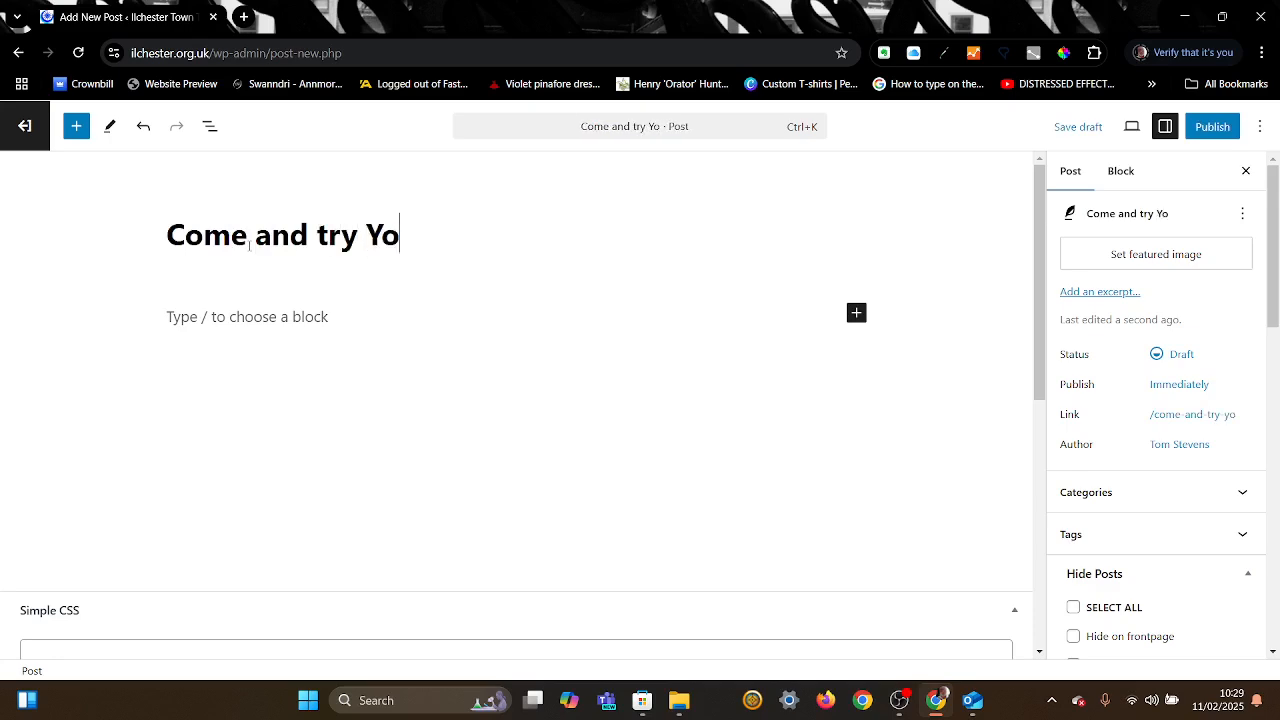
pyautogui.write('ga')
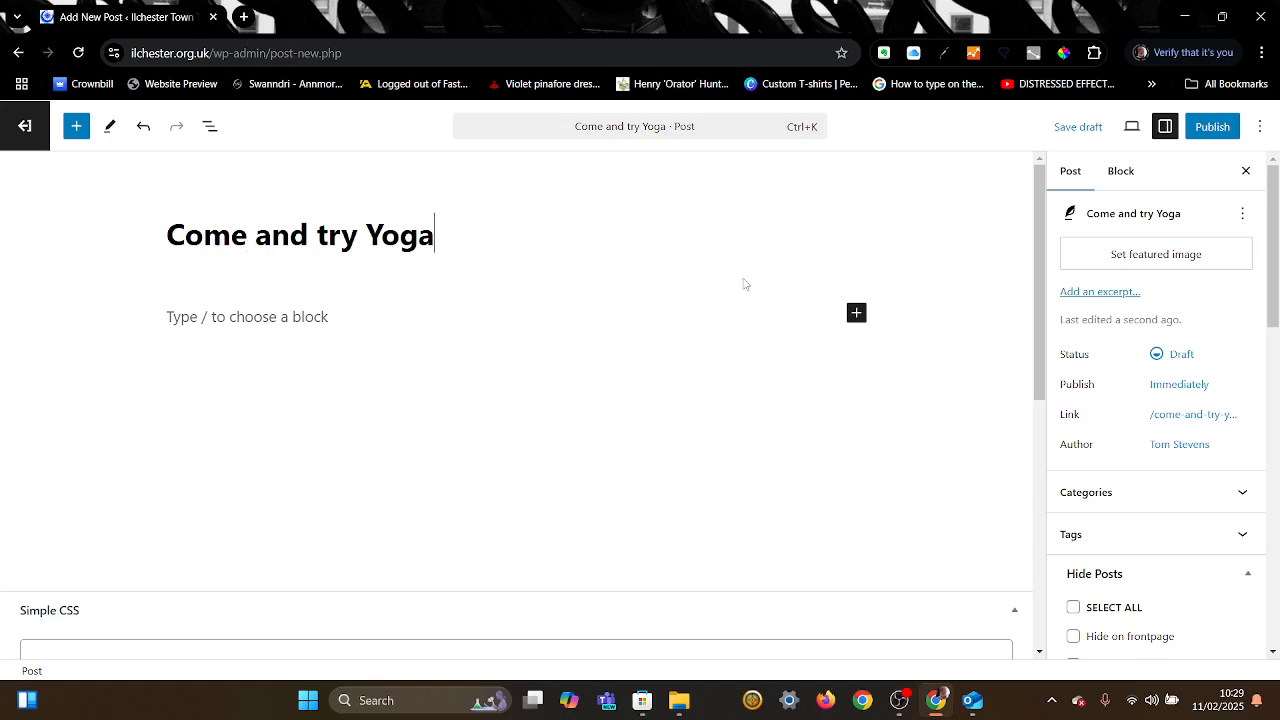
pyautogui.click(858, 313)
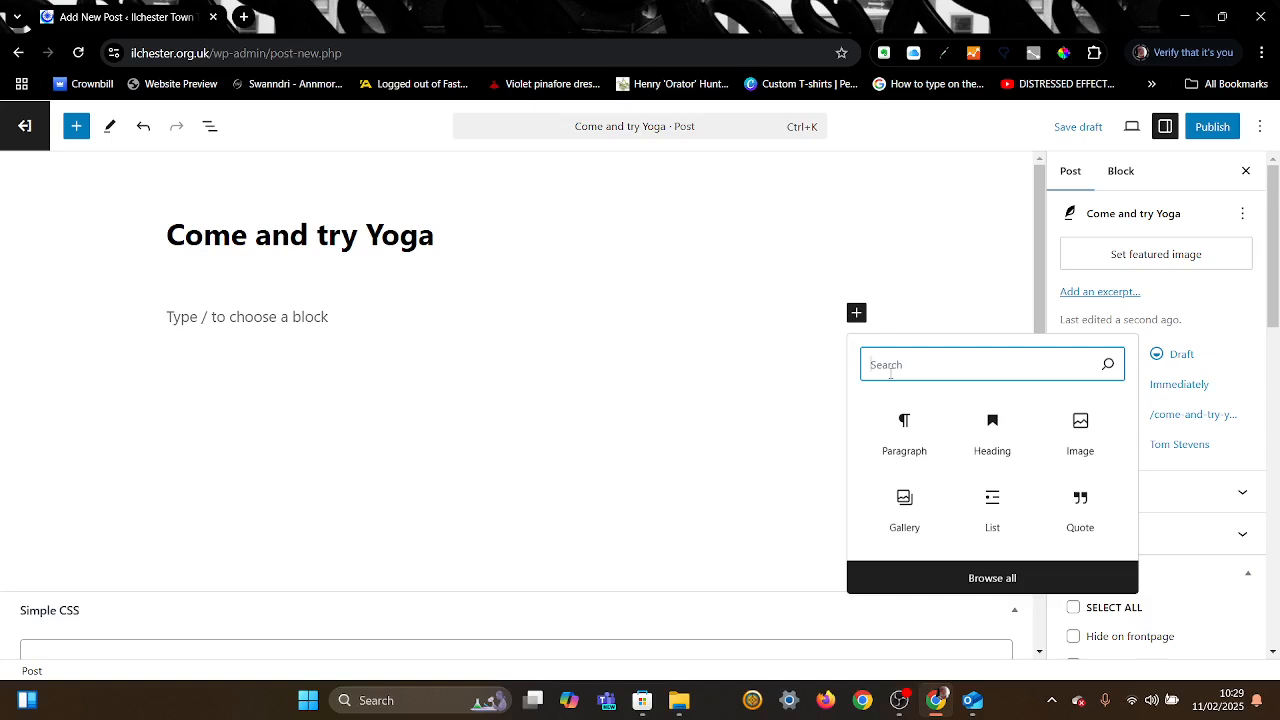
# Step: Show the full block library beside the yoga draft
pyautogui.click(995, 578)
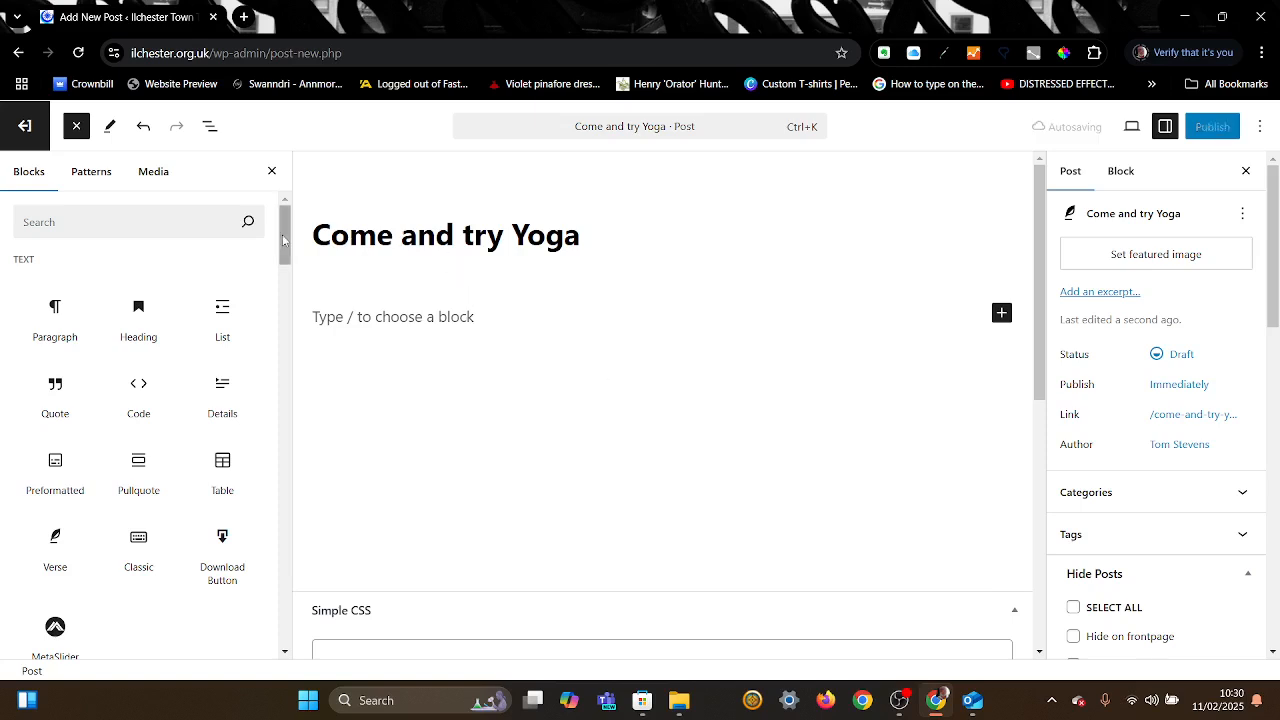
pyautogui.moveTo(283, 240); pyautogui.dragTo(285, 300)
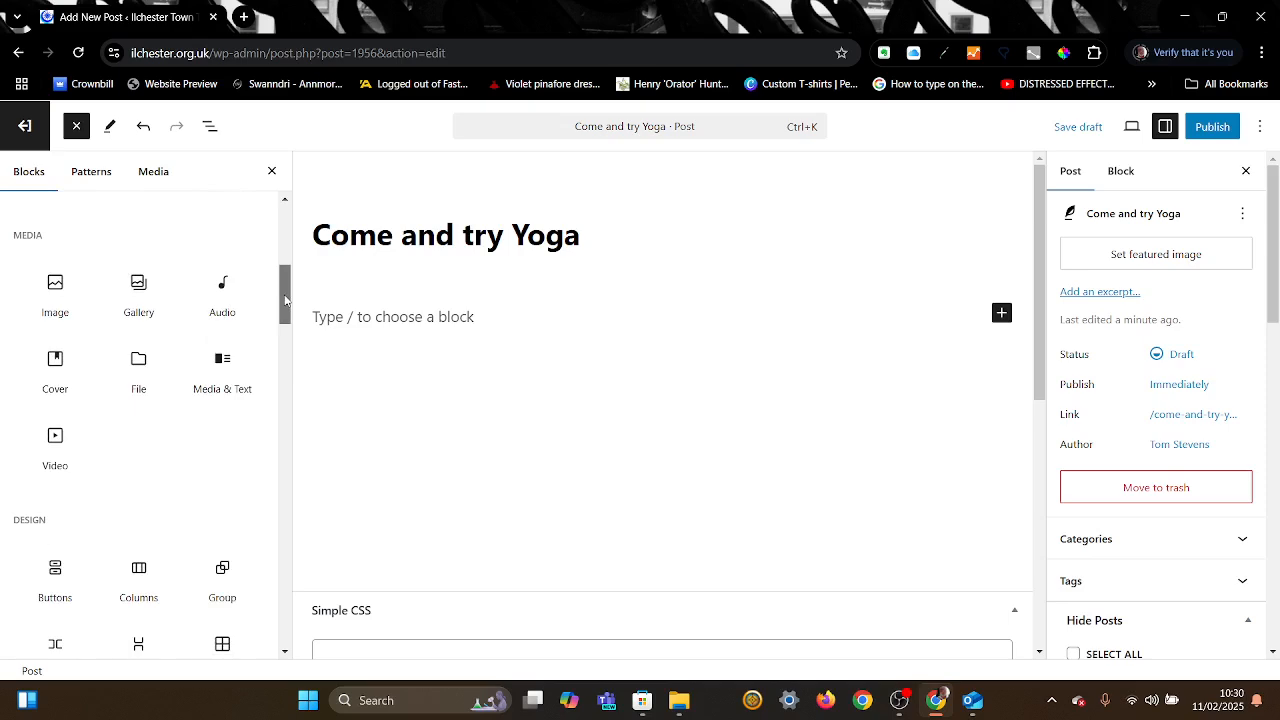
pyautogui.moveTo(284, 300); pyautogui.dragTo(281, 340)
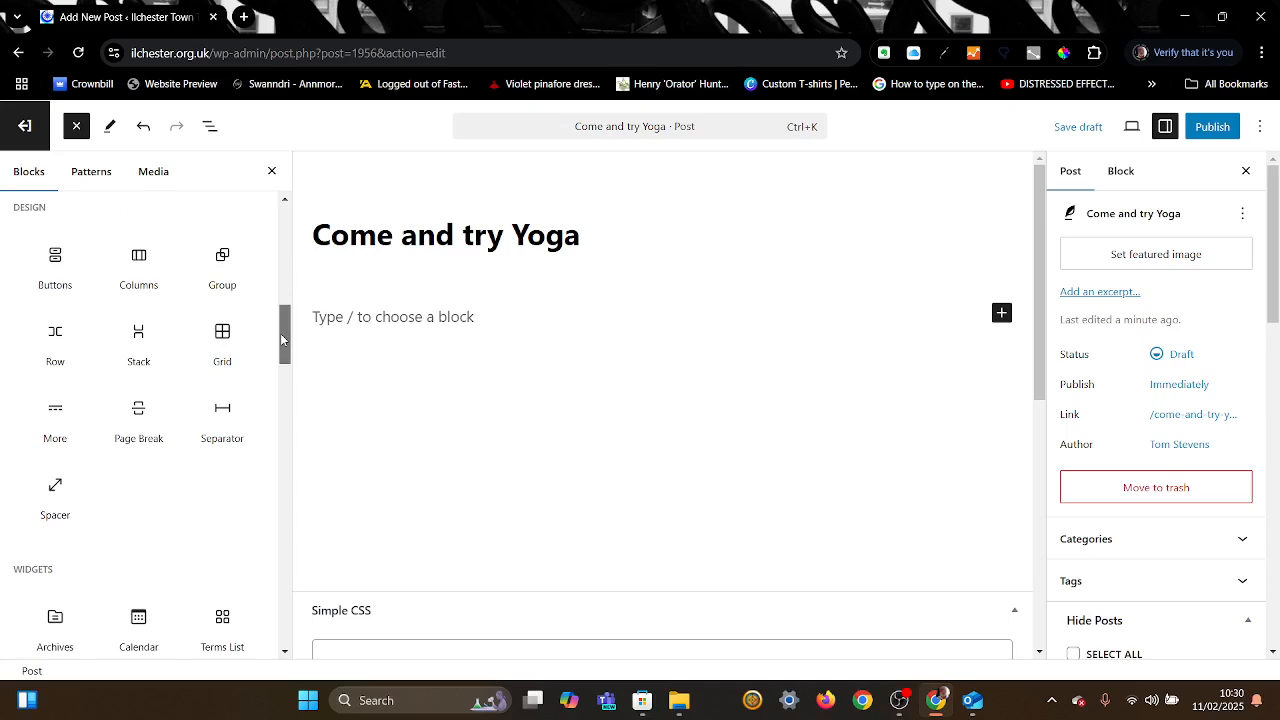
pyautogui.moveTo(281, 340); pyautogui.dragTo(257, 220)
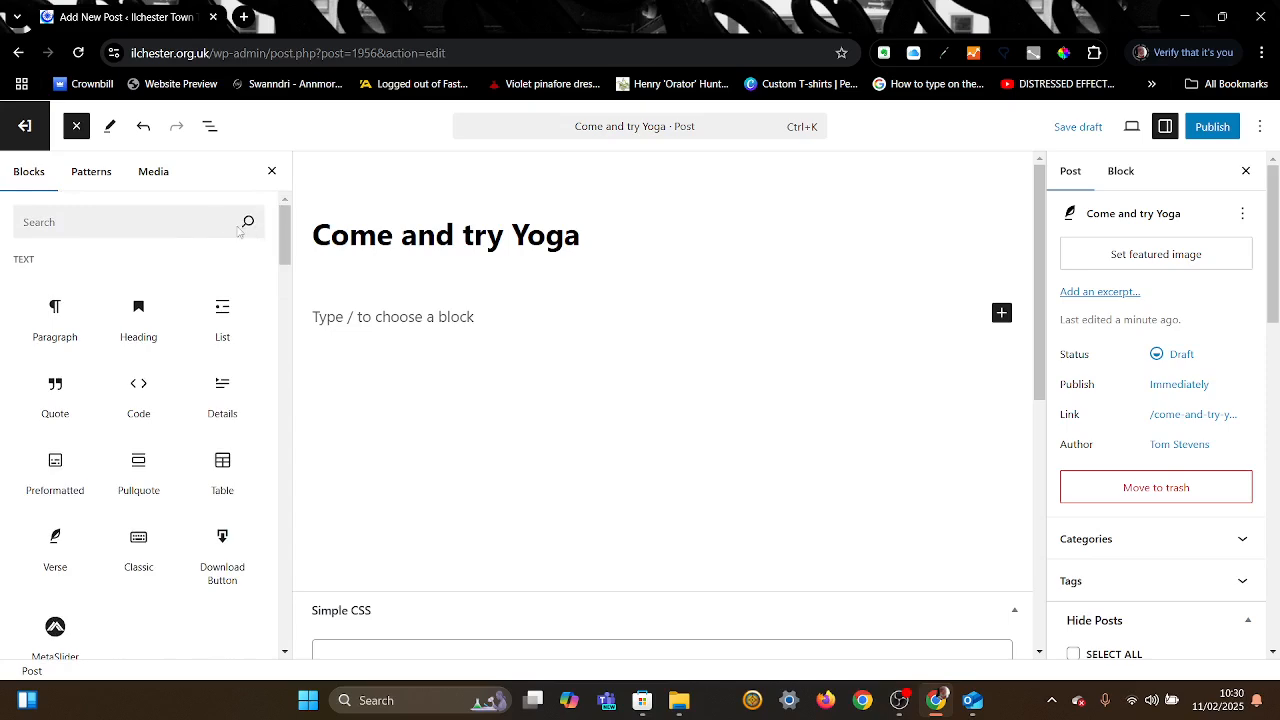
# Step: Search the blocks for 'im' and add an Image block below the title
pyautogui.click(145, 228)
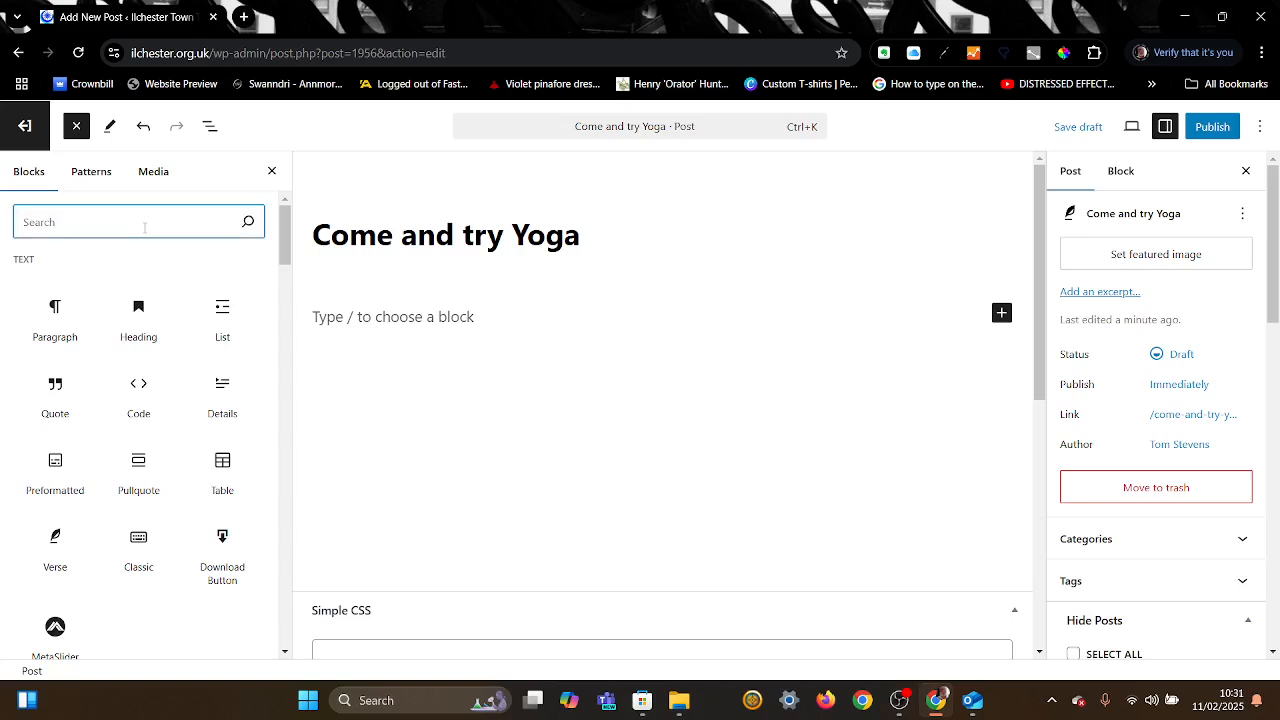
pyautogui.write('im')
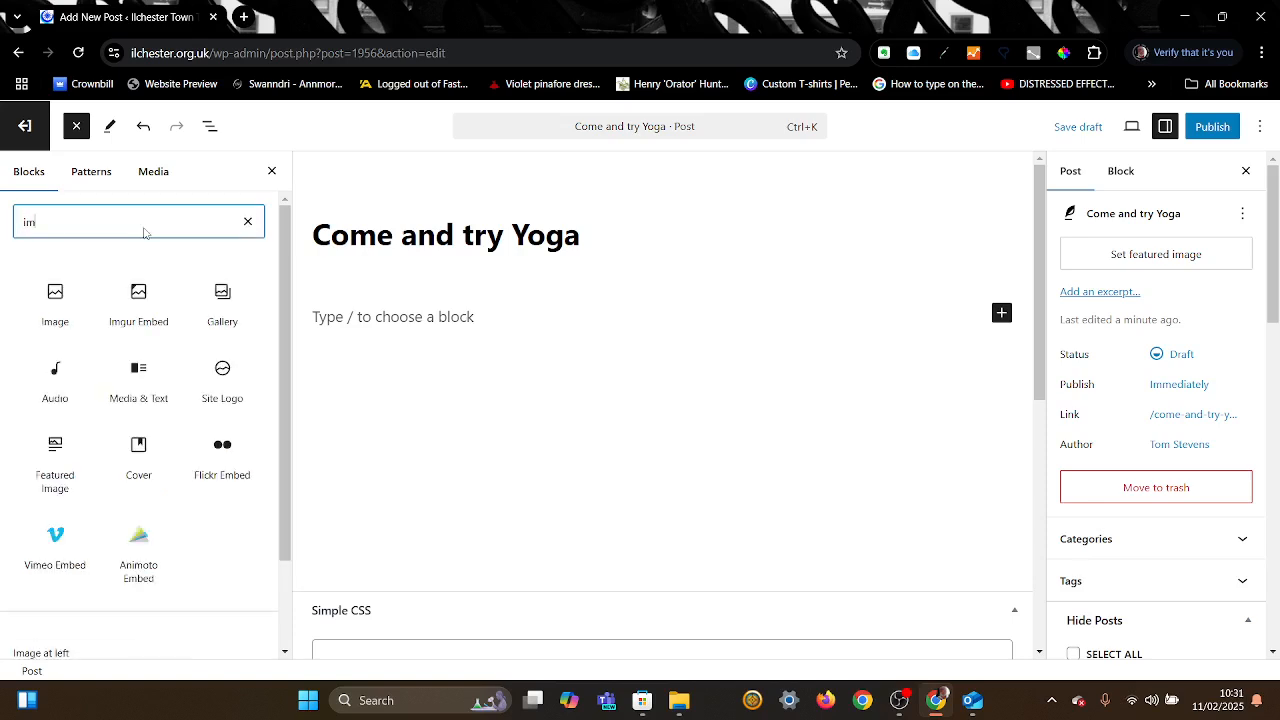
pyautogui.click(60, 295)
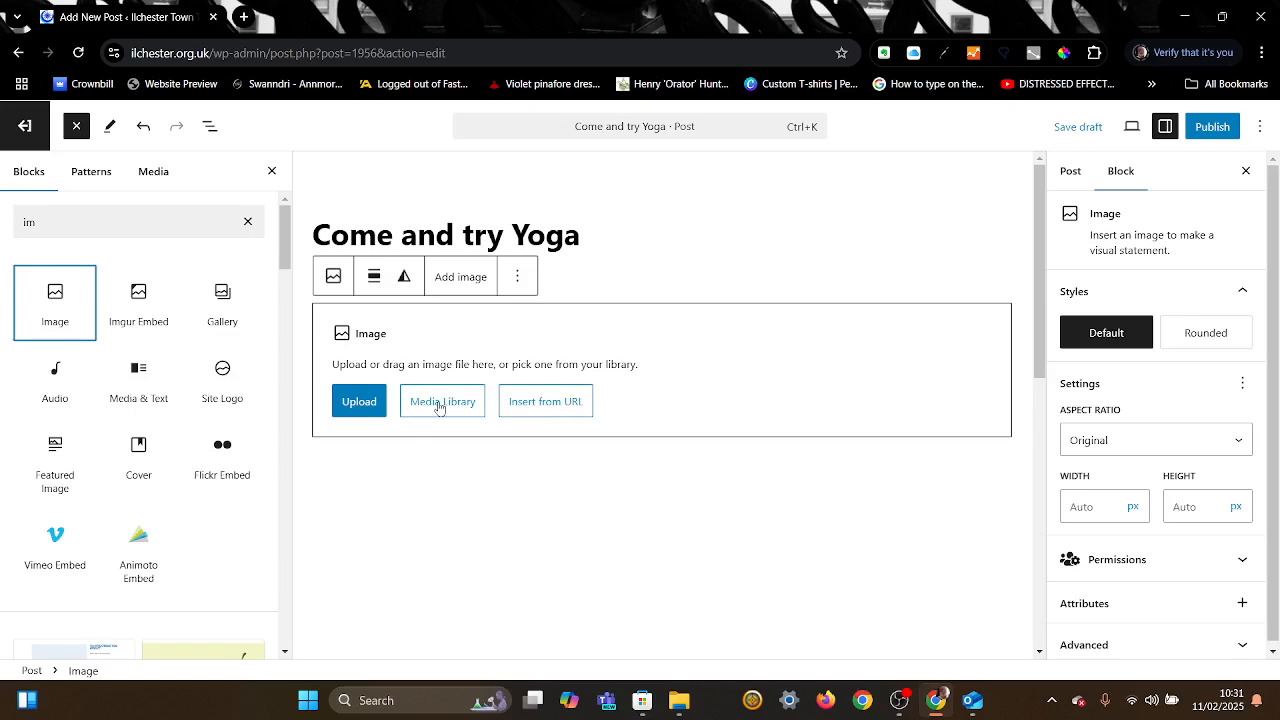
# Step: Close the block library and choose the image from the site's Media Library
pyautogui.click(271, 171)
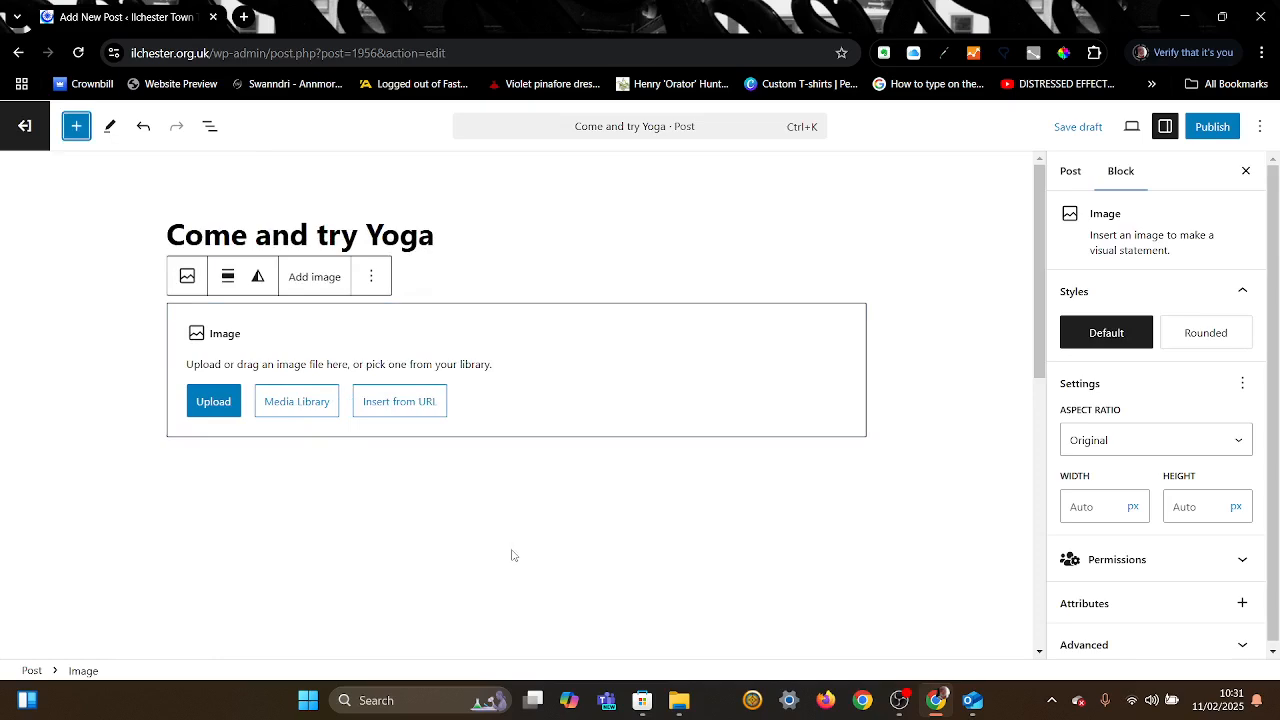
pyautogui.click(302, 408)
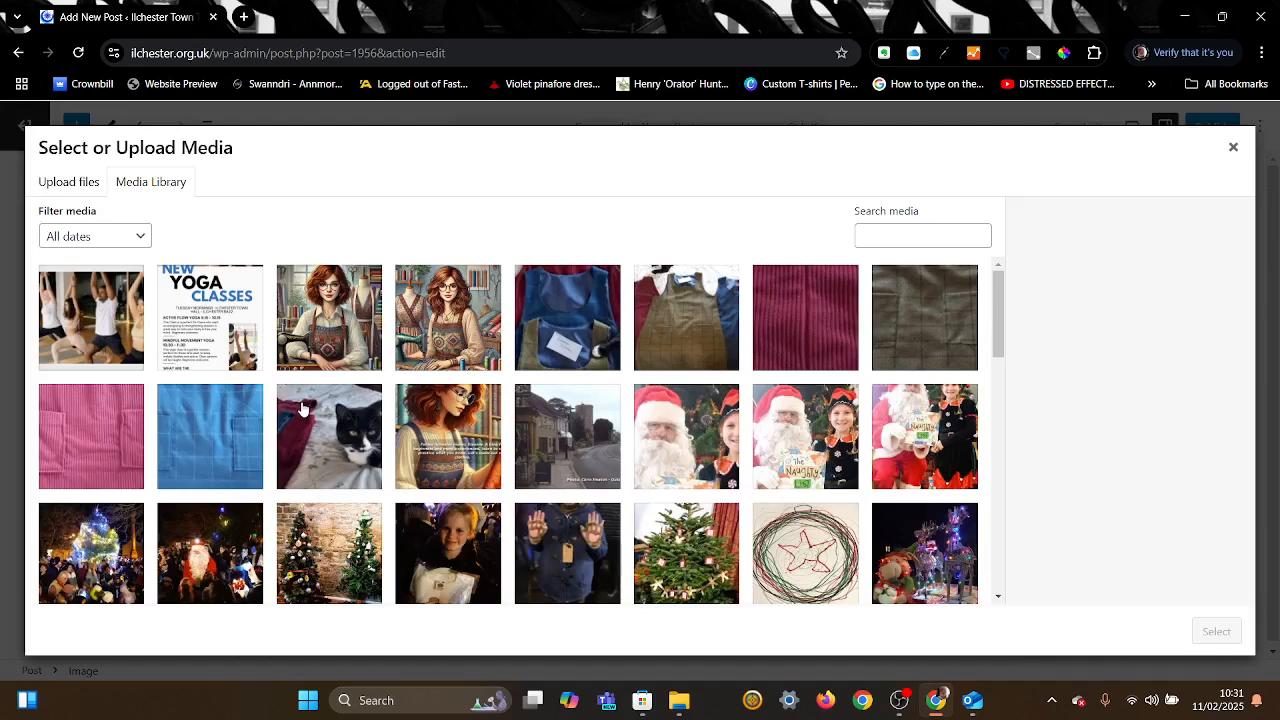
# Step: Select the New Yoga Classes poster (image0.png) in the media picker
pyautogui.click(228, 311)
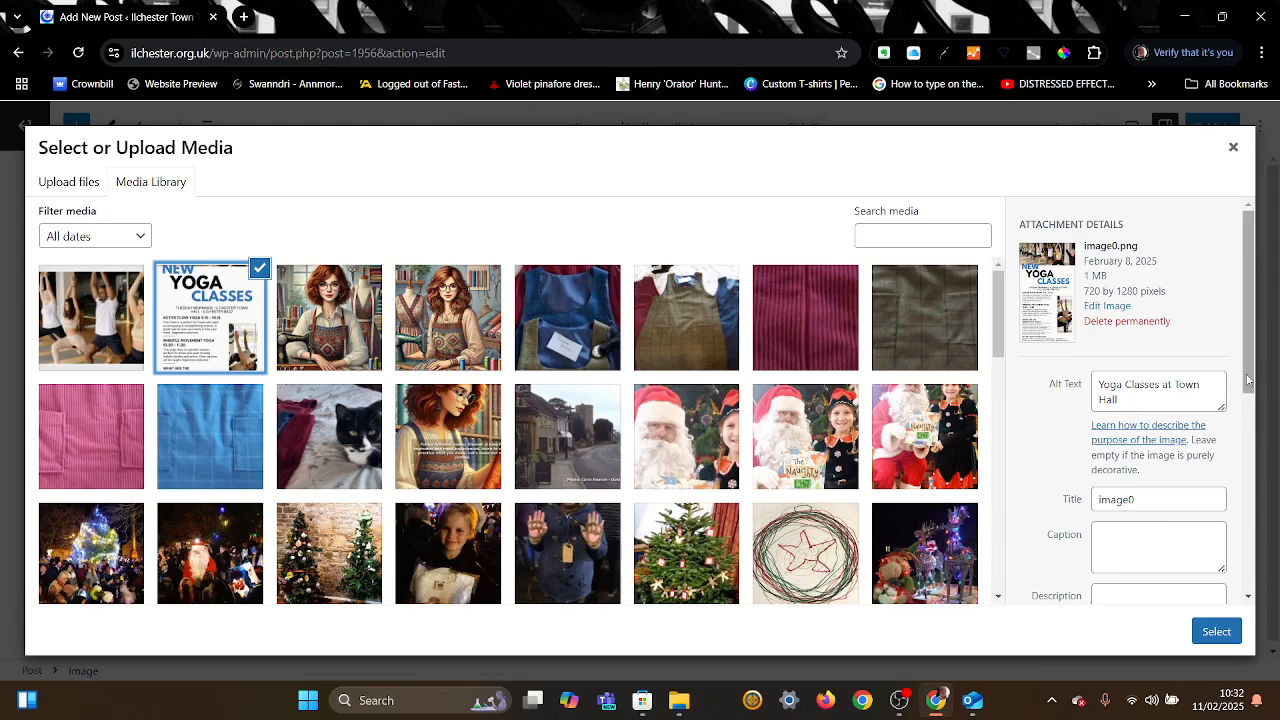
# Step: Confirm the poster's alt text 'Yoga Classes at Town Hall' and insert it into the post
pyautogui.moveTo(1248, 379); pyautogui.dragTo(1248, 517)
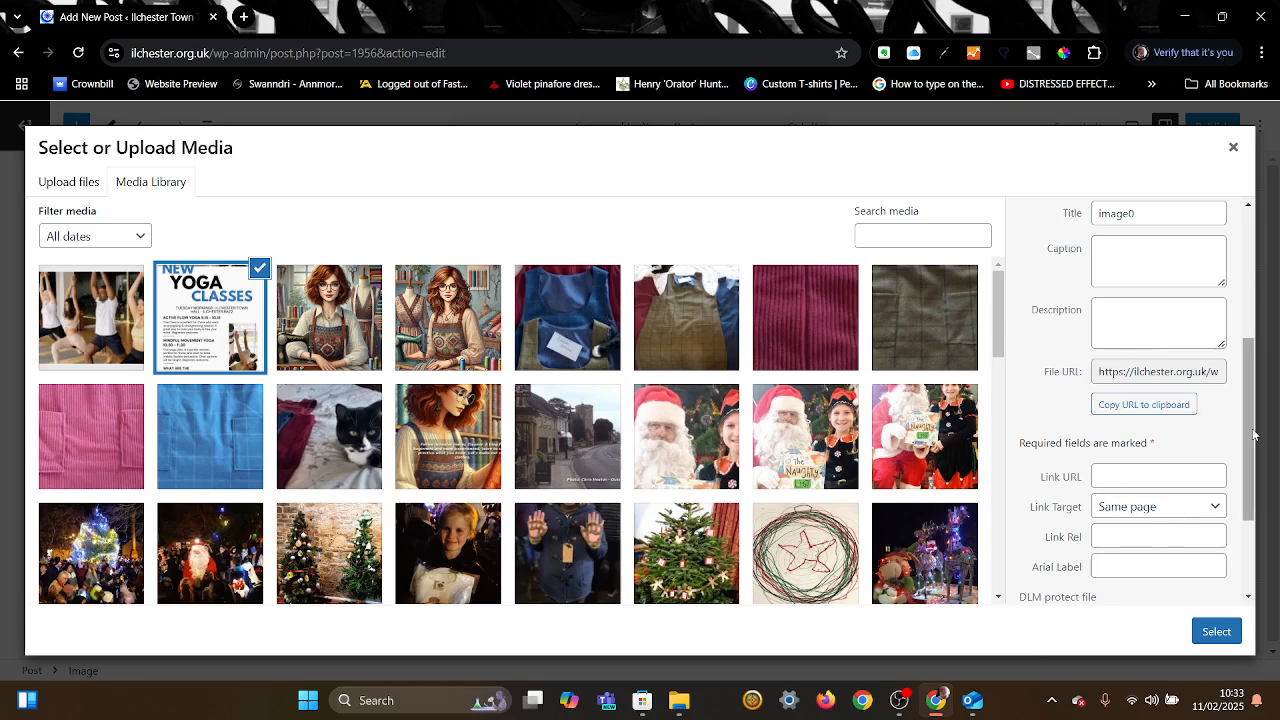
pyautogui.moveTo(1254, 435); pyautogui.dragTo(1251, 540)
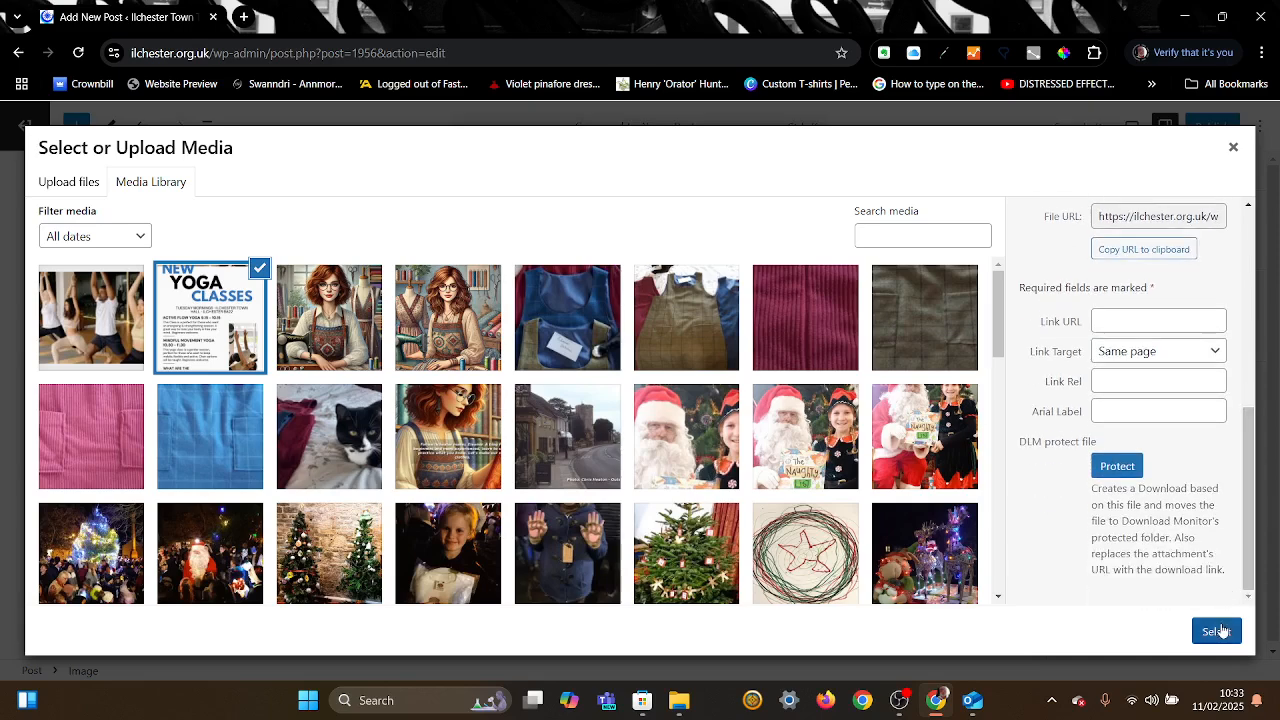
pyautogui.moveTo(1252, 541); pyautogui.dragTo(1246, 365)
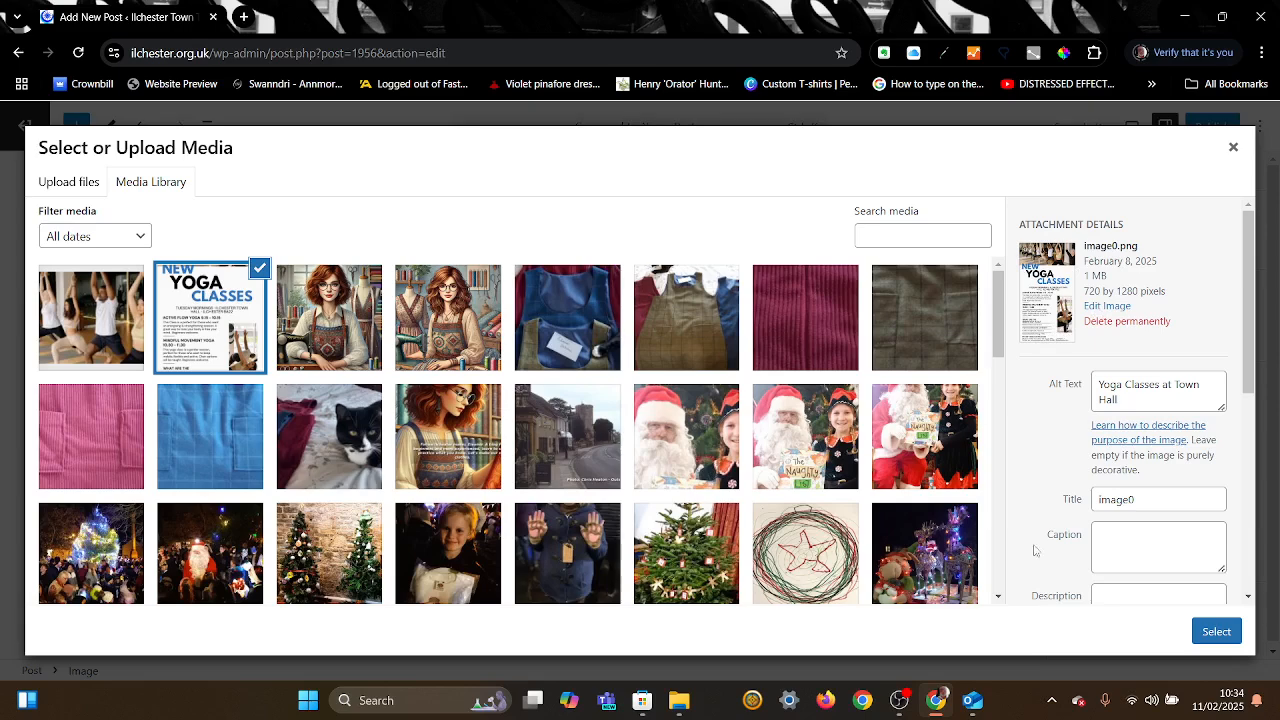
pyautogui.click(1232, 638)
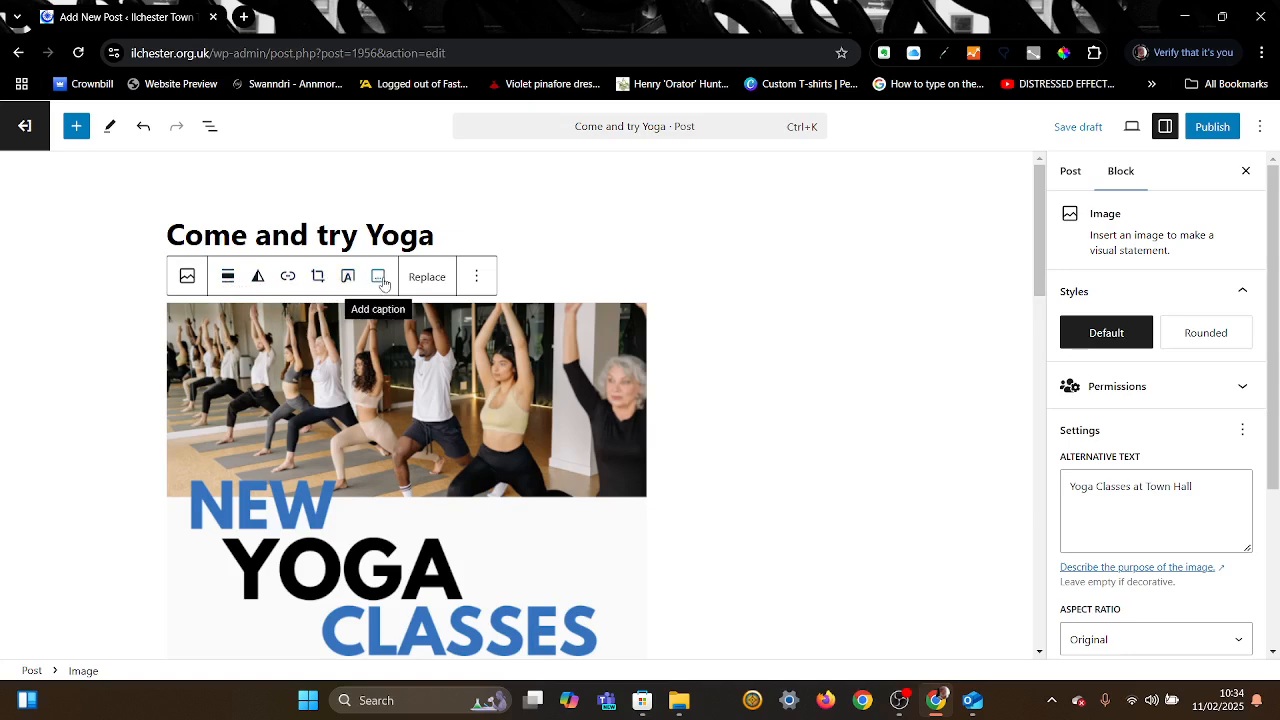
# Step: Center-align the Yoga Classes image and review its Large resolution block settings
pyautogui.click(226, 280)
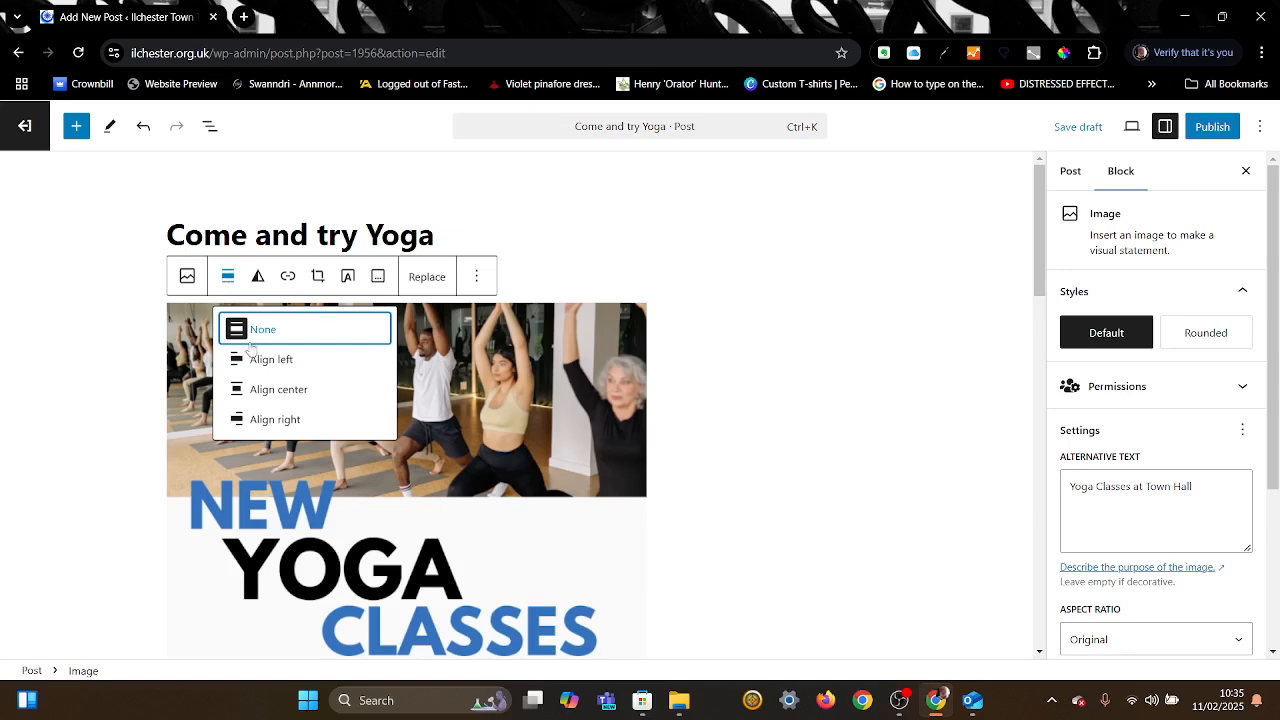
pyautogui.click(267, 396)
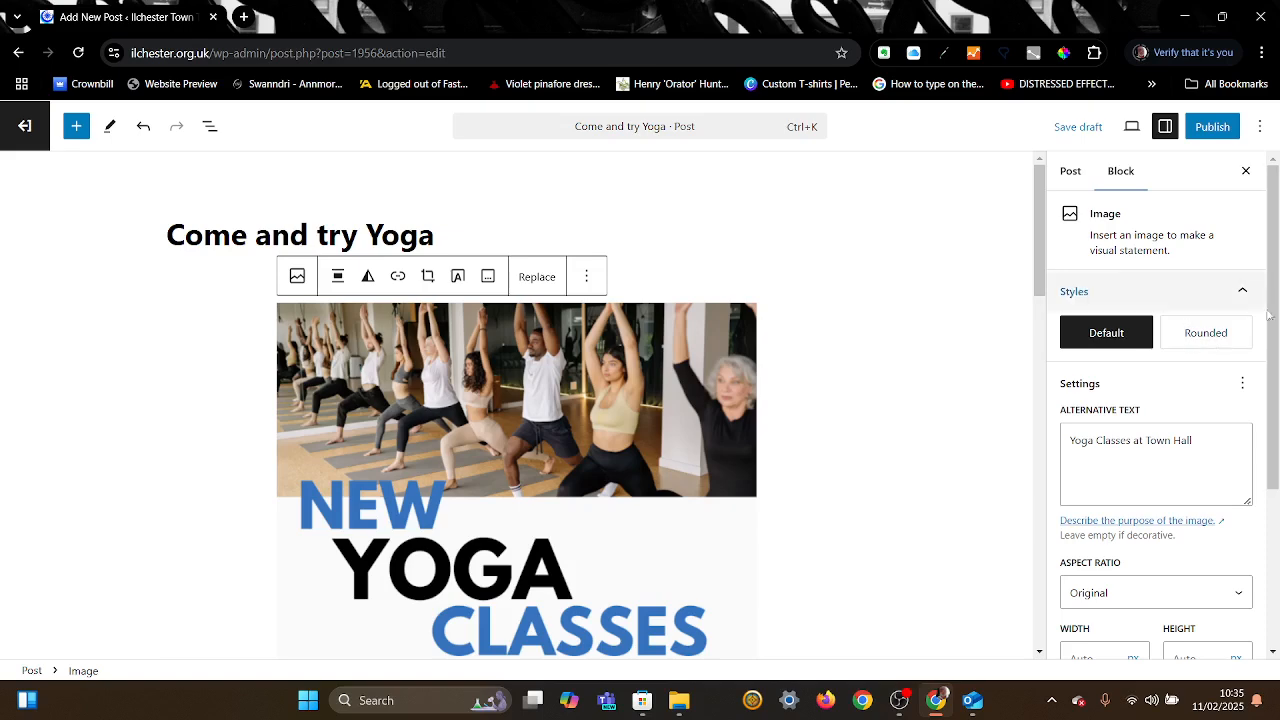
pyautogui.moveTo(1272, 316); pyautogui.dragTo(1277, 512)
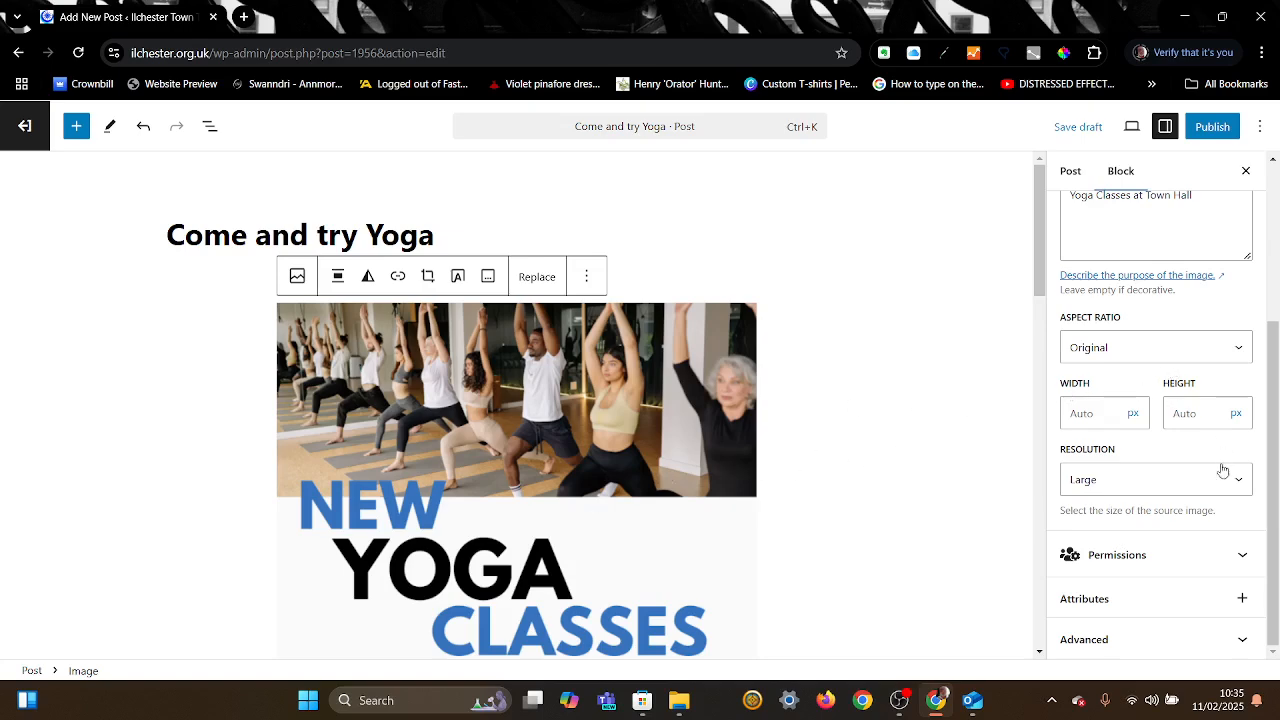
pyautogui.moveTo(1273, 503); pyautogui.dragTo(1273, 338)
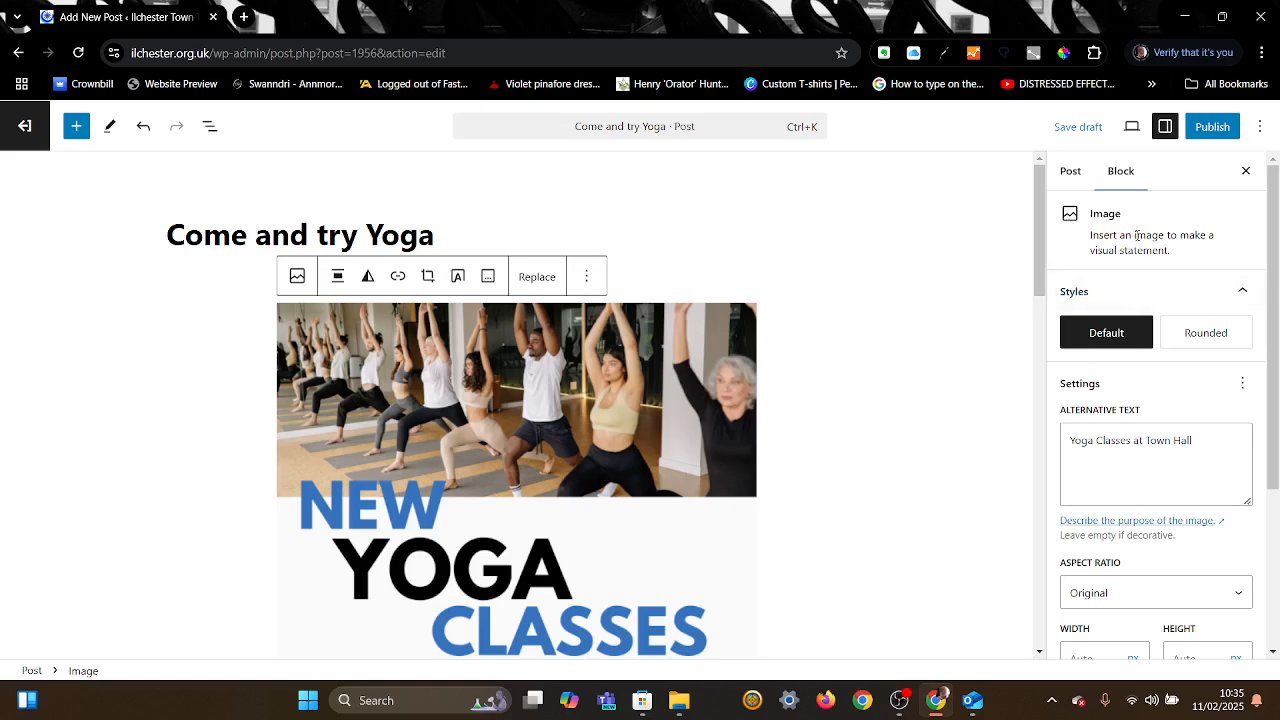
# Step: File the yoga draft under the What's on category in the Post settings
pyautogui.click(1072, 172)
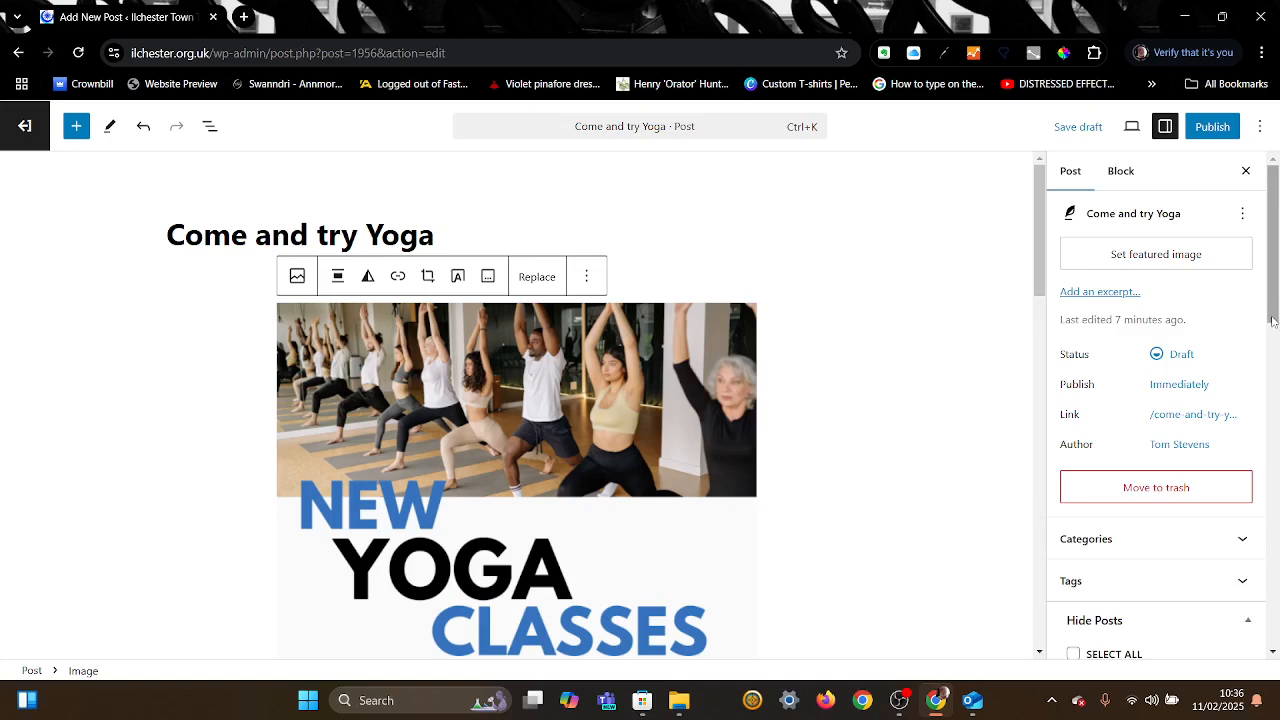
pyautogui.moveTo(1273, 321); pyautogui.dragTo(1277, 388)
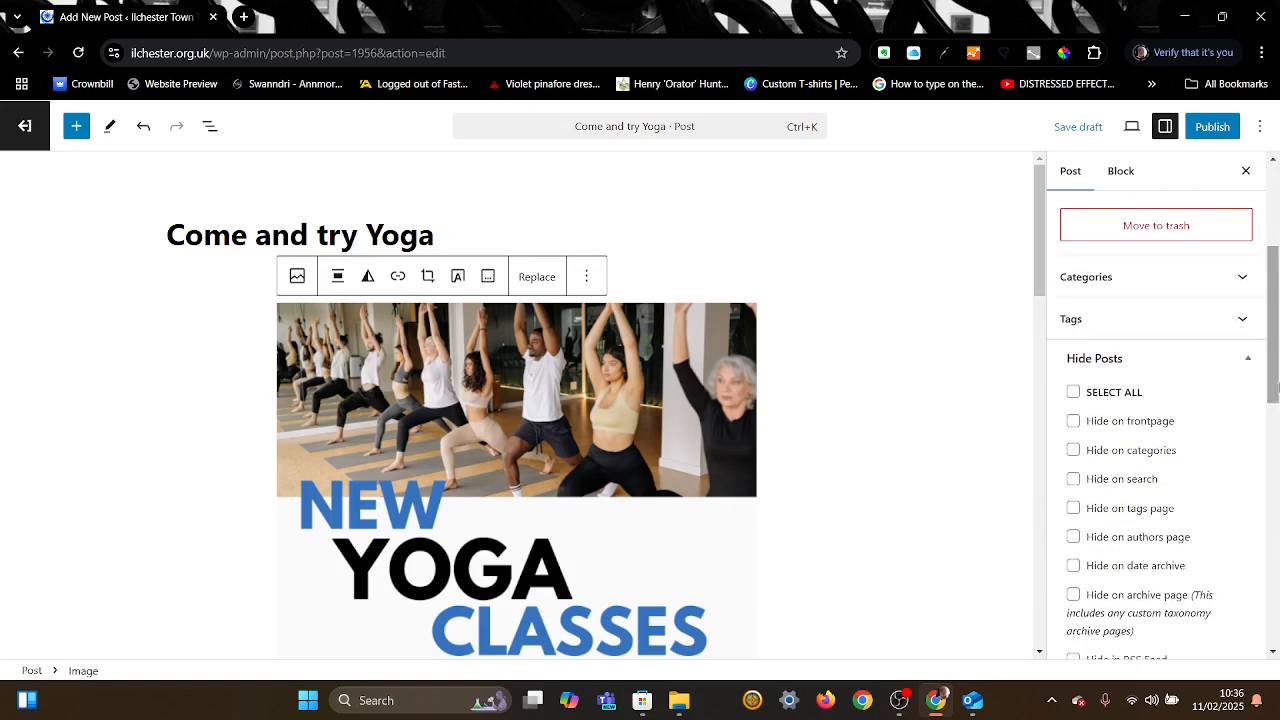
pyautogui.click(1240, 278)
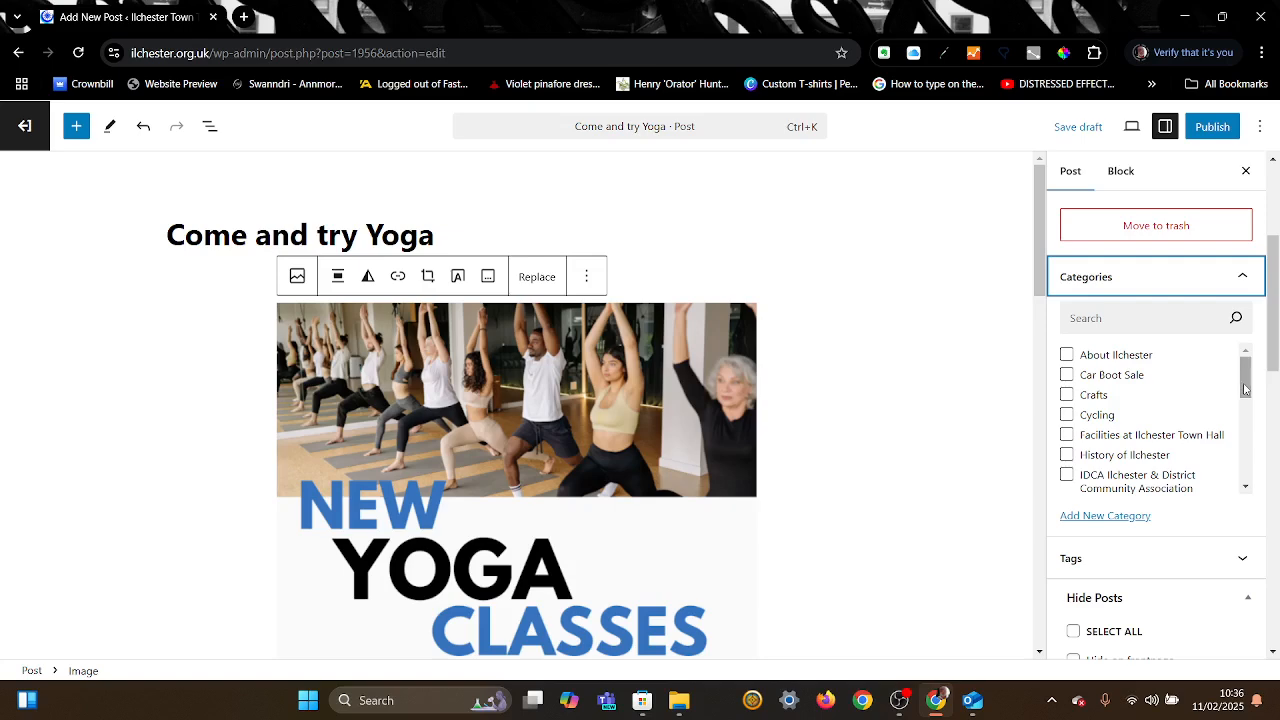
pyautogui.moveTo(1245, 389); pyautogui.dragTo(1245, 476)
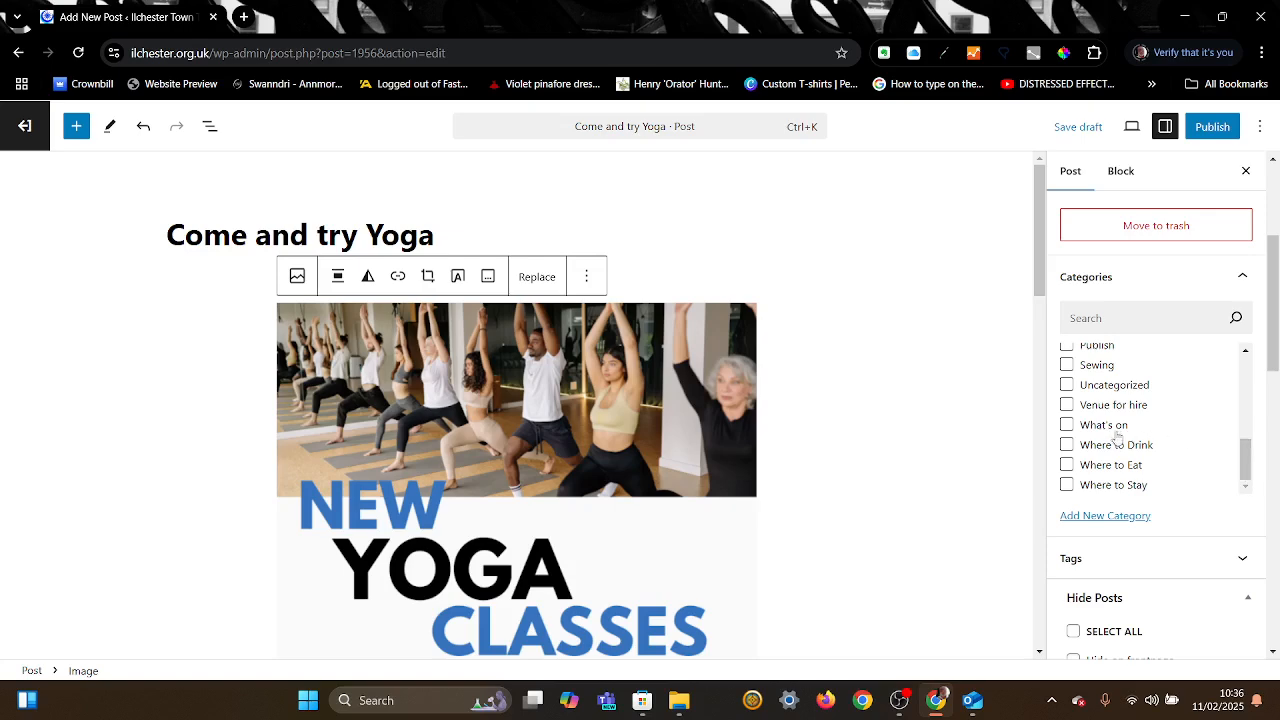
pyautogui.click(1066, 427)
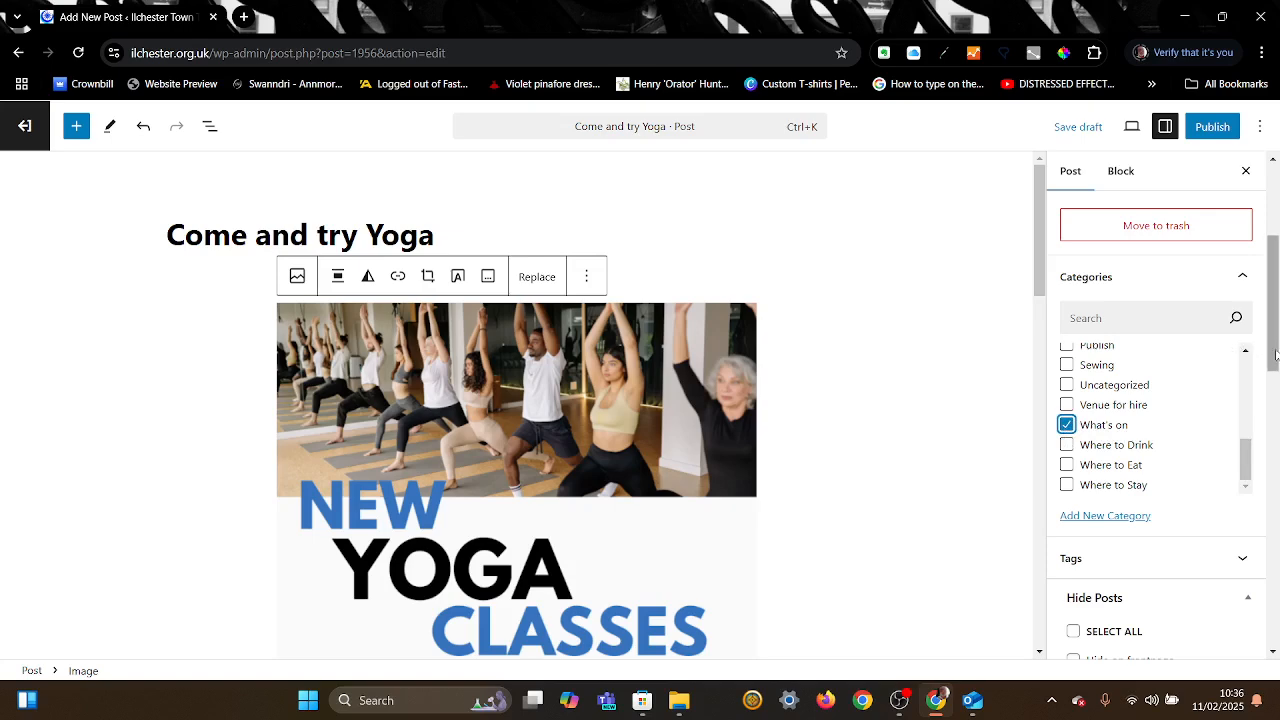
pyautogui.moveTo(1275, 354); pyautogui.dragTo(1275, 388)
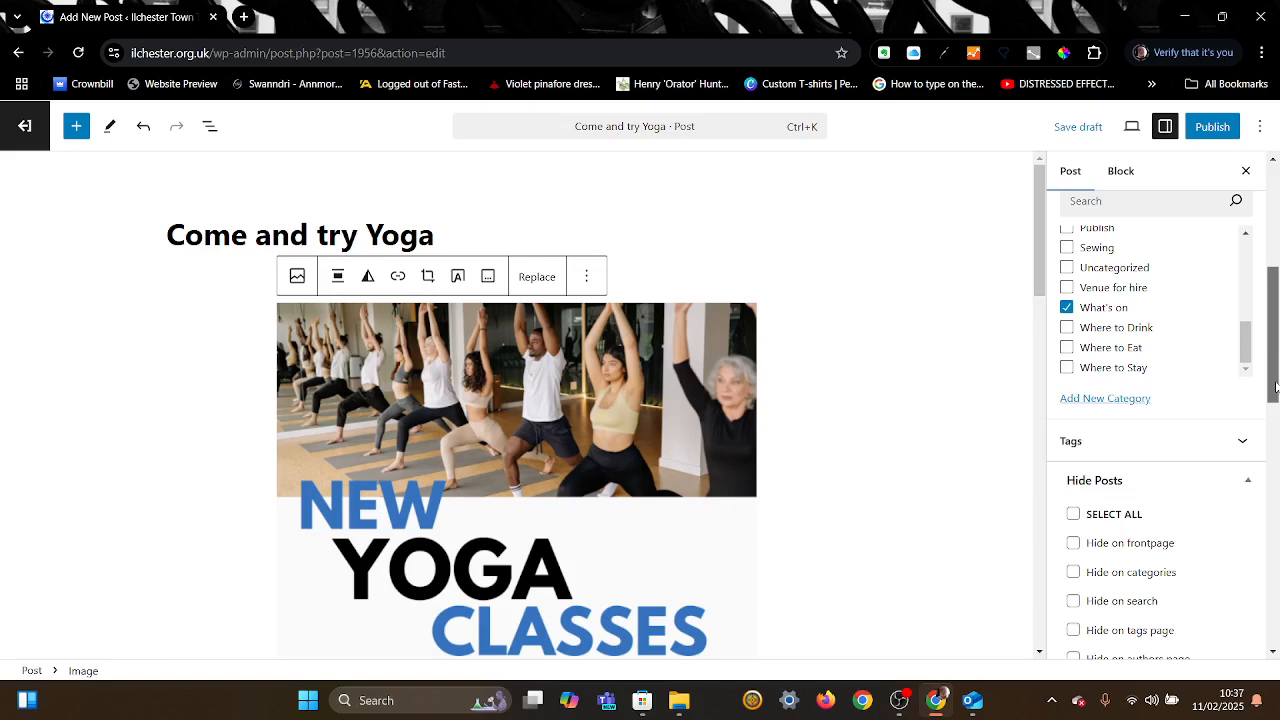
pyautogui.moveTo(1275, 388); pyautogui.dragTo(1275, 636)
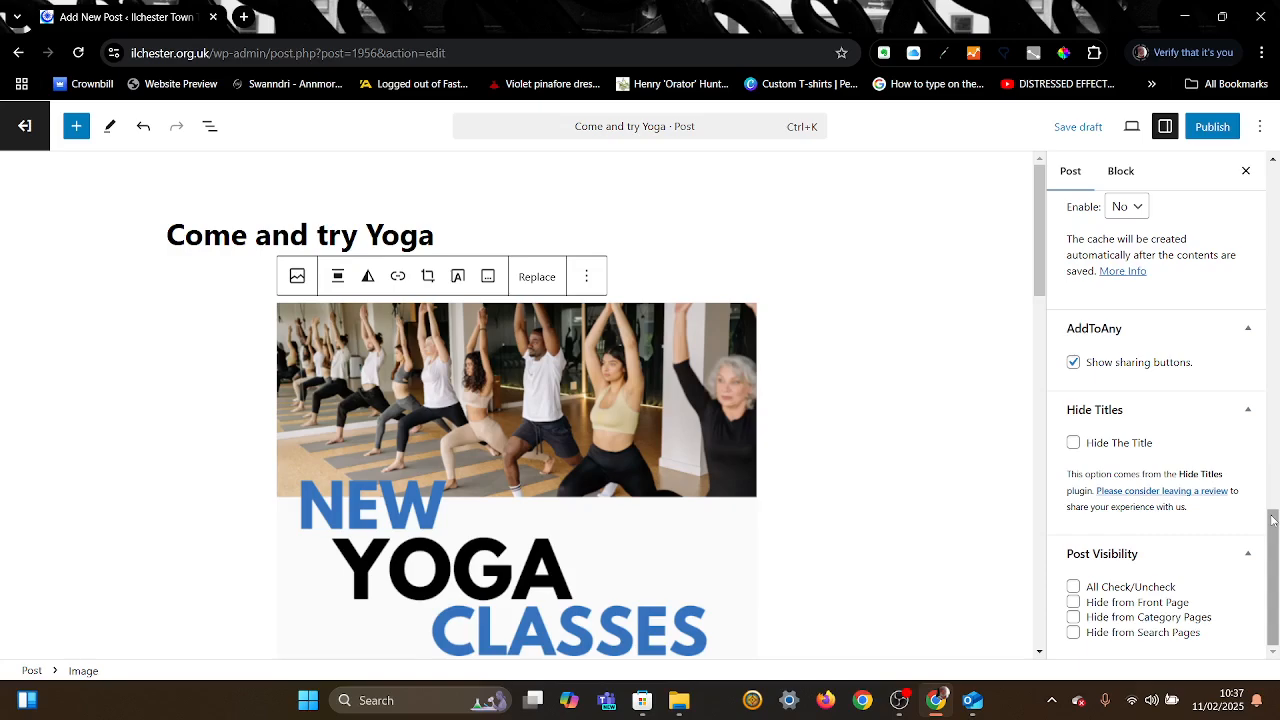
pyautogui.moveTo(1273, 519); pyautogui.dragTo(1275, 170)
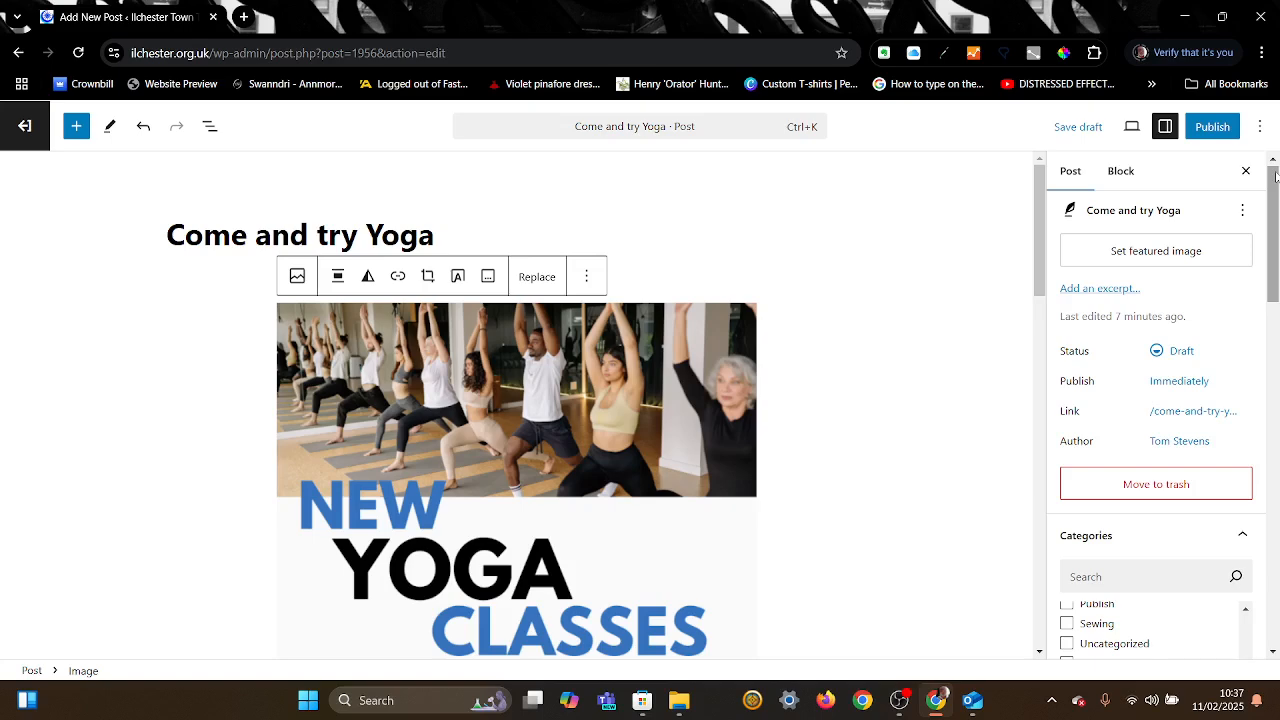
# Step: Publish the 'Come and try Yoga' post, confirming in the pre-publish checks panel
pyautogui.click(1213, 127)
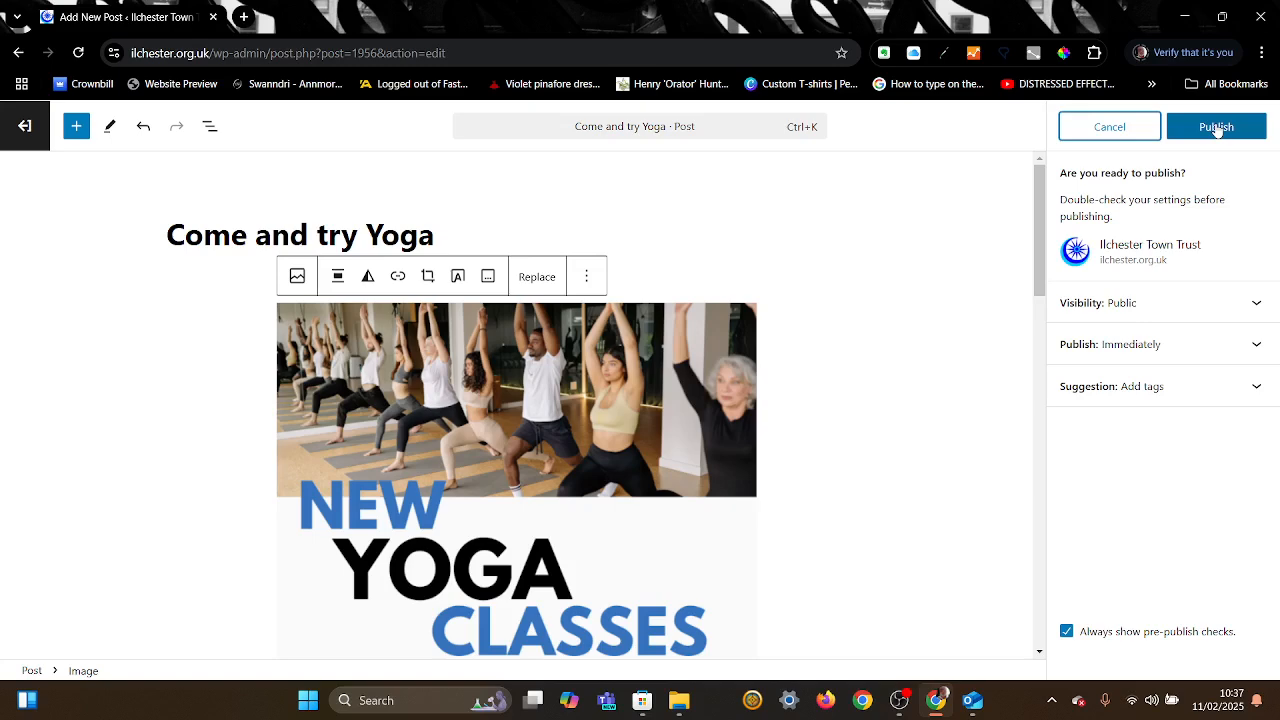
pyautogui.click(1216, 127)
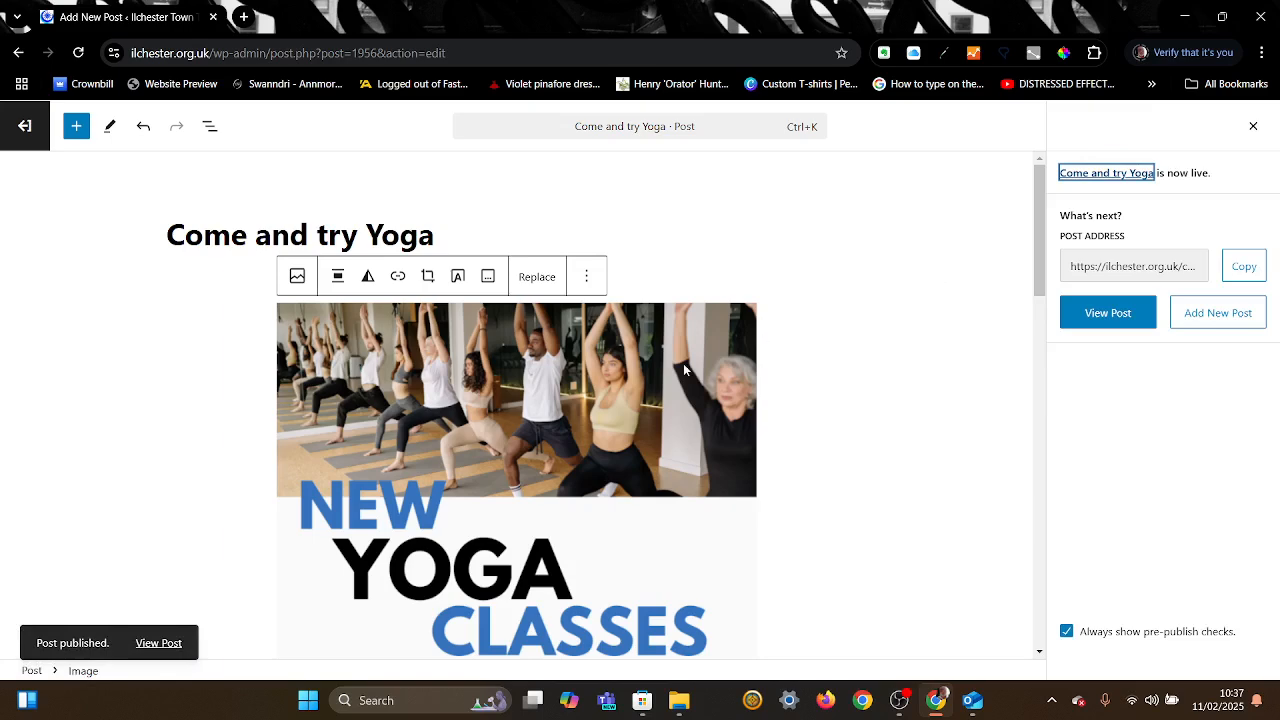
# Step: View the published 'Come and try Yoga' post live and scroll through its yoga flyer
pyautogui.click(168, 647)
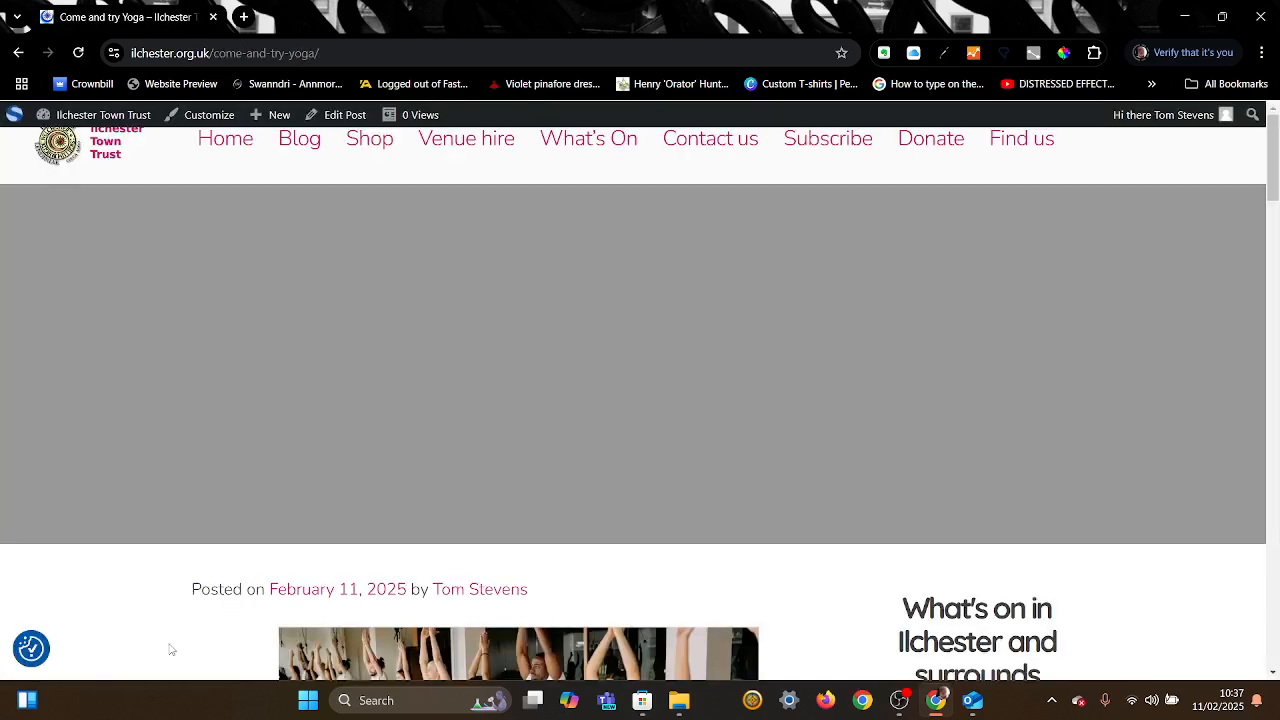
pyautogui.scroll(-4, 171, 650)
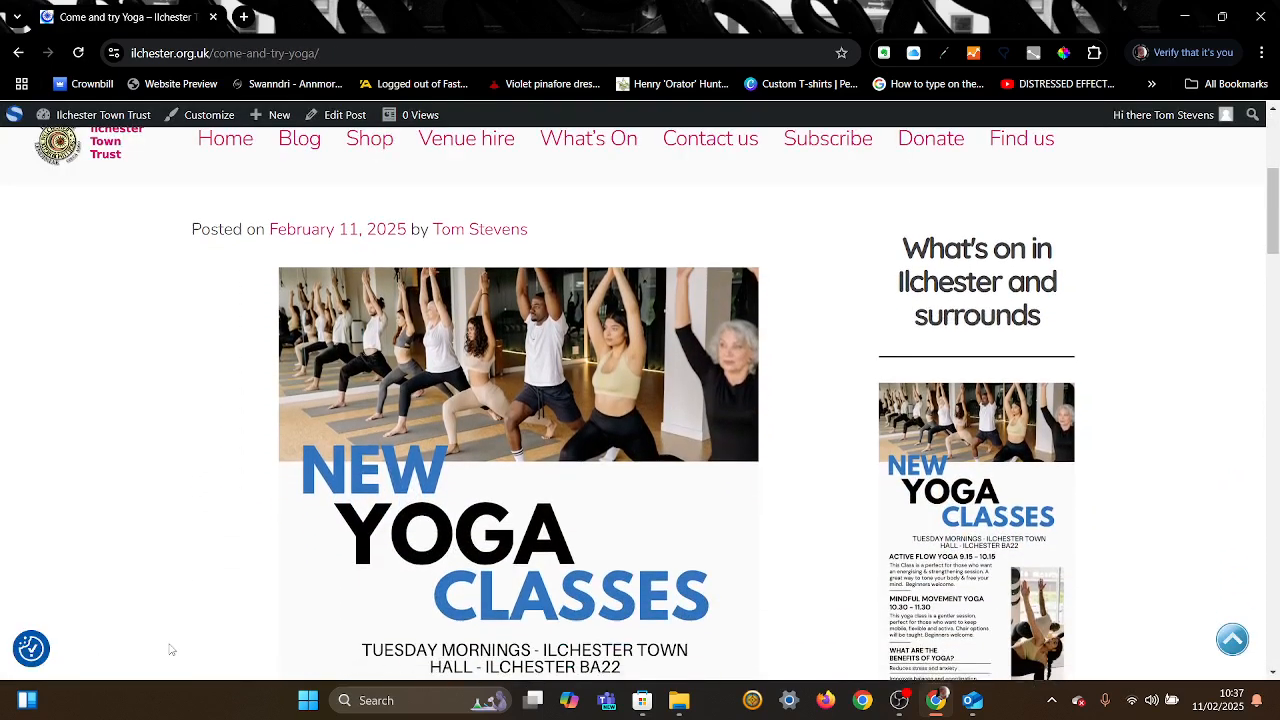
pyautogui.scroll(-6, 171, 650)
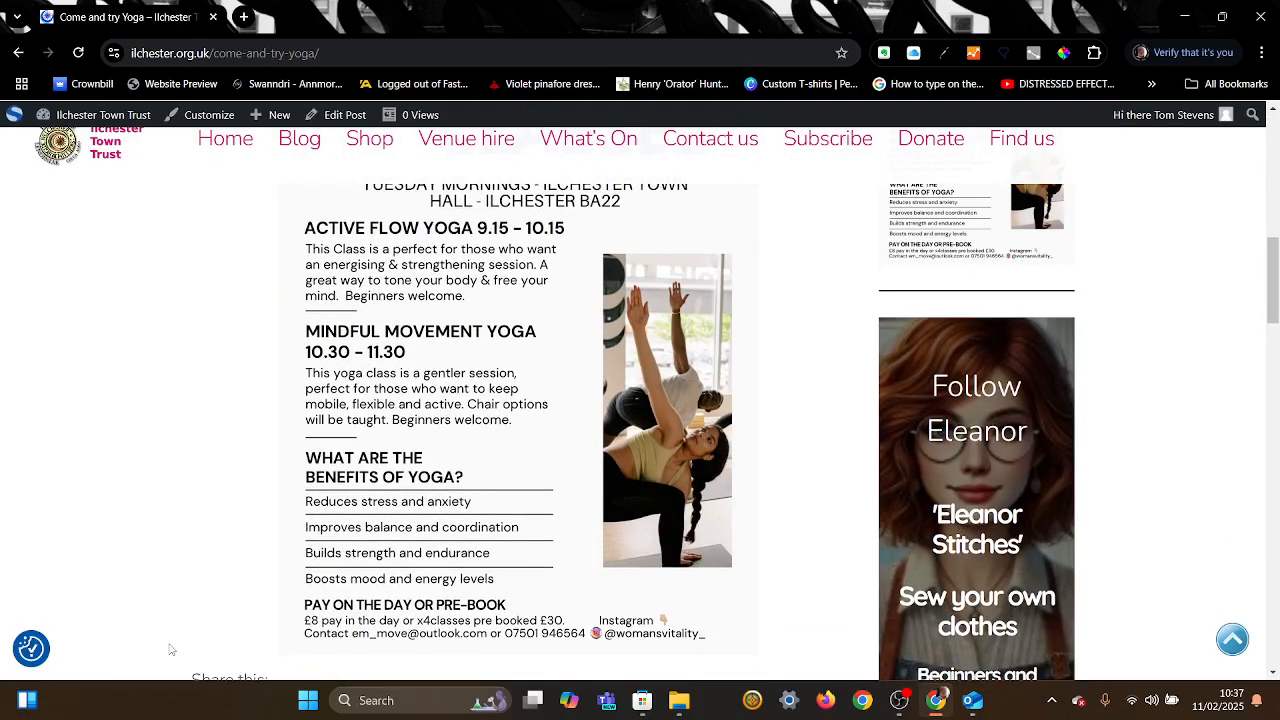
pyautogui.scroll(10, 171, 650)
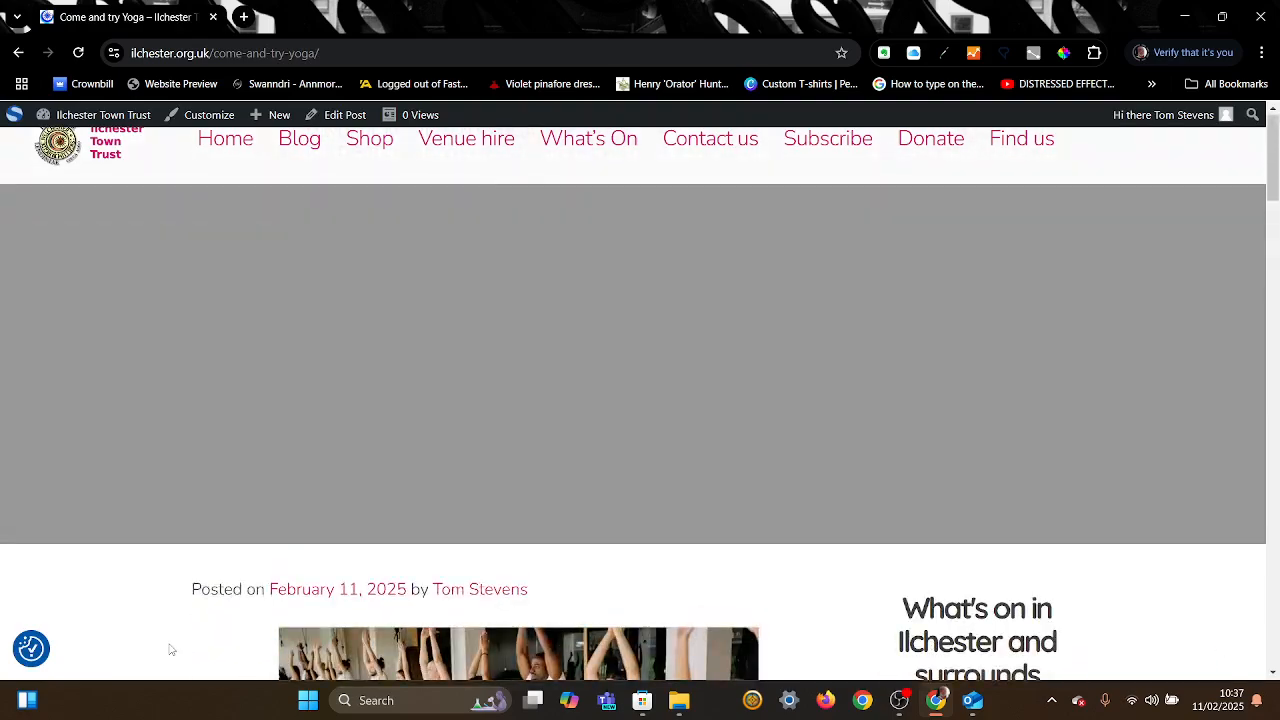
# Step: Go to the site's Blog page and scroll through the 'Come and try Yoga' poster entry
pyautogui.click(311, 146)
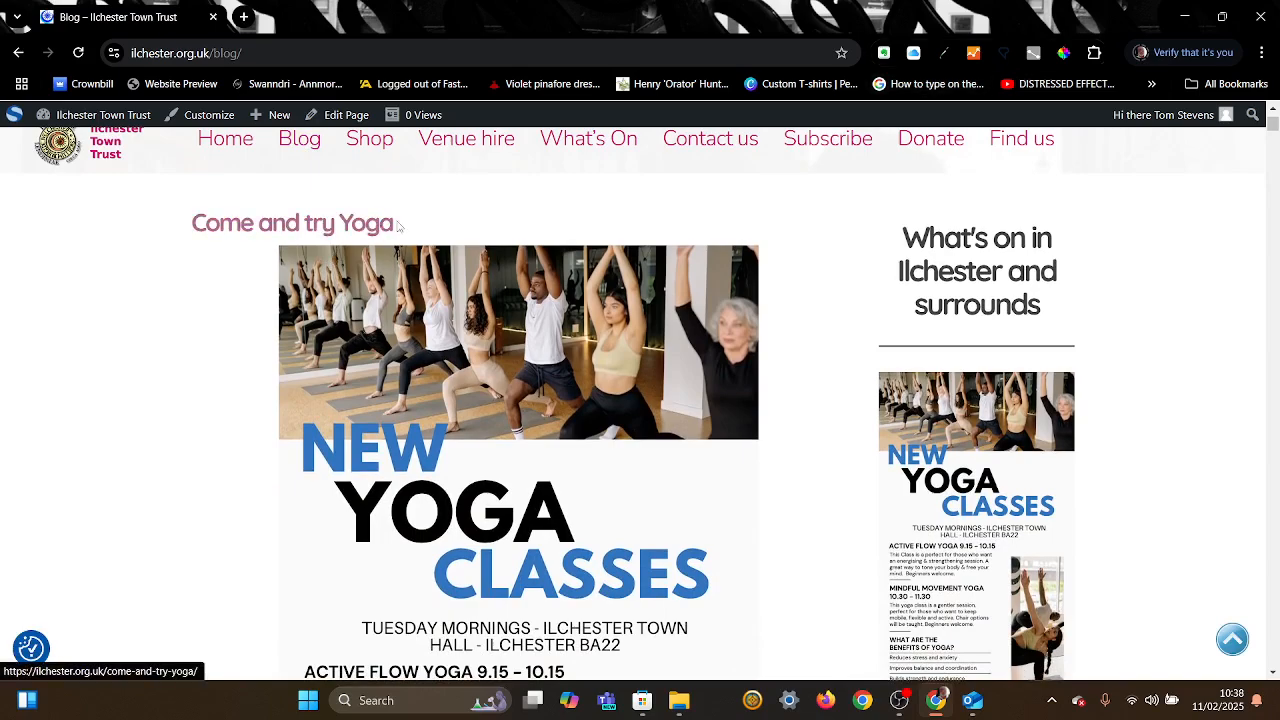
pyautogui.scroll(-4, 559, 450)
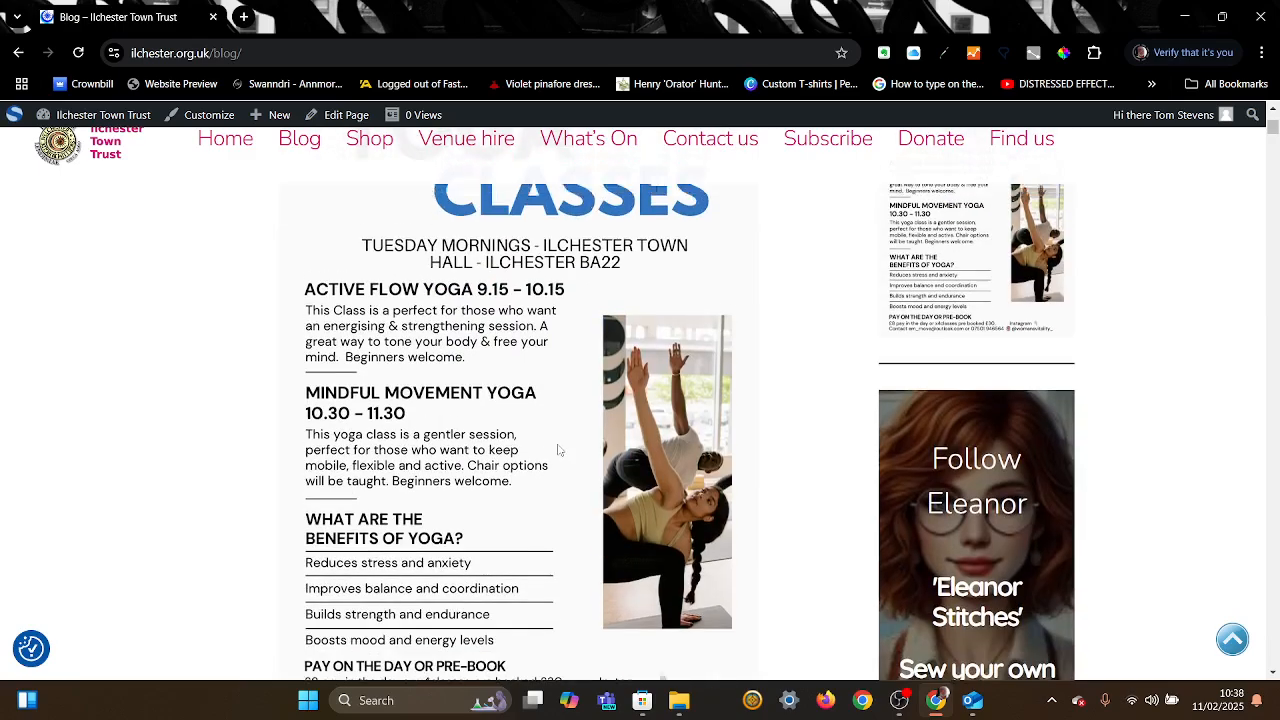
pyautogui.scroll(1, 559, 450)
pyautogui.scroll(-2, 559, 450)
pyautogui.scroll(1, 559, 450)
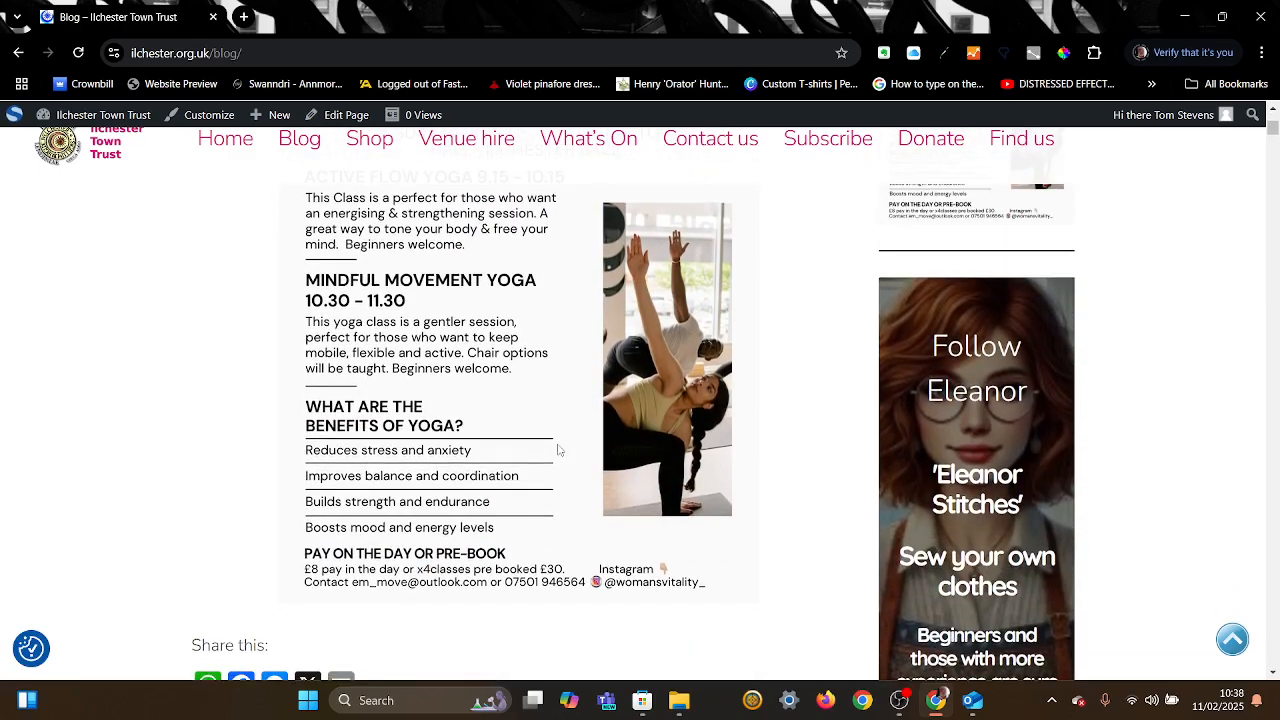
pyautogui.scroll(2, 559, 450)
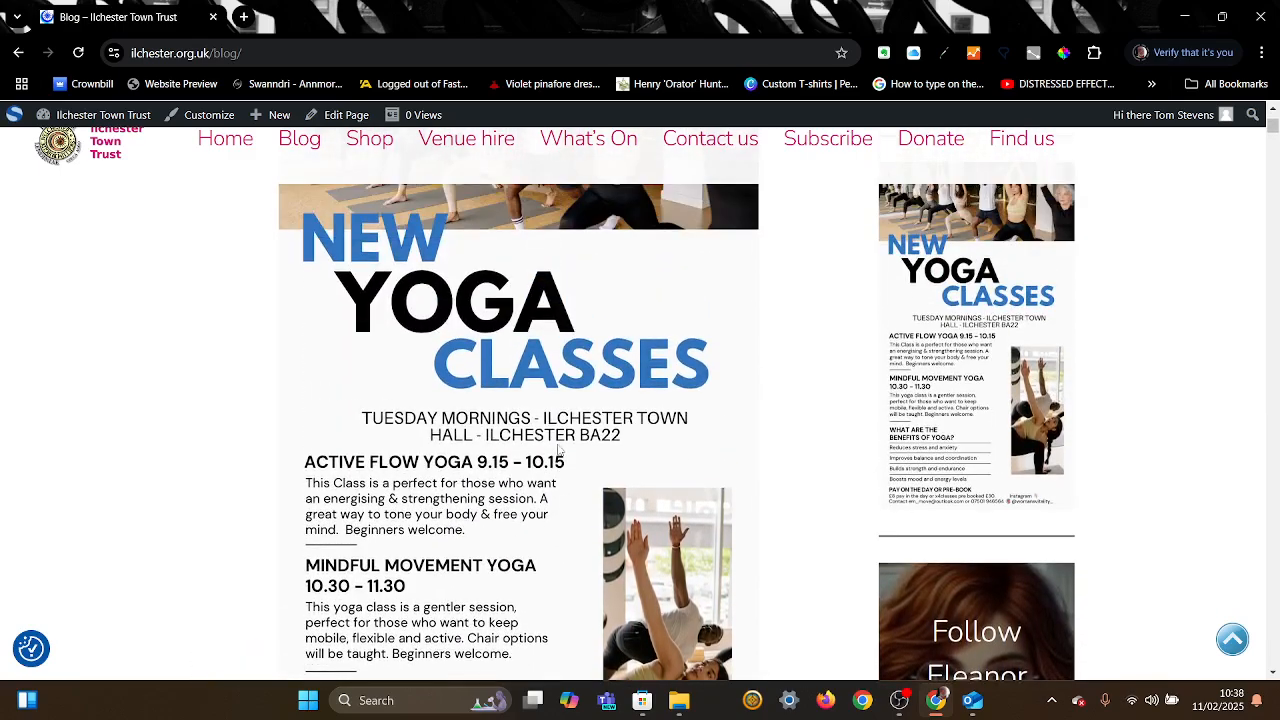
pyautogui.scroll(2, 559, 450)
pyautogui.scroll(-2, 559, 450)
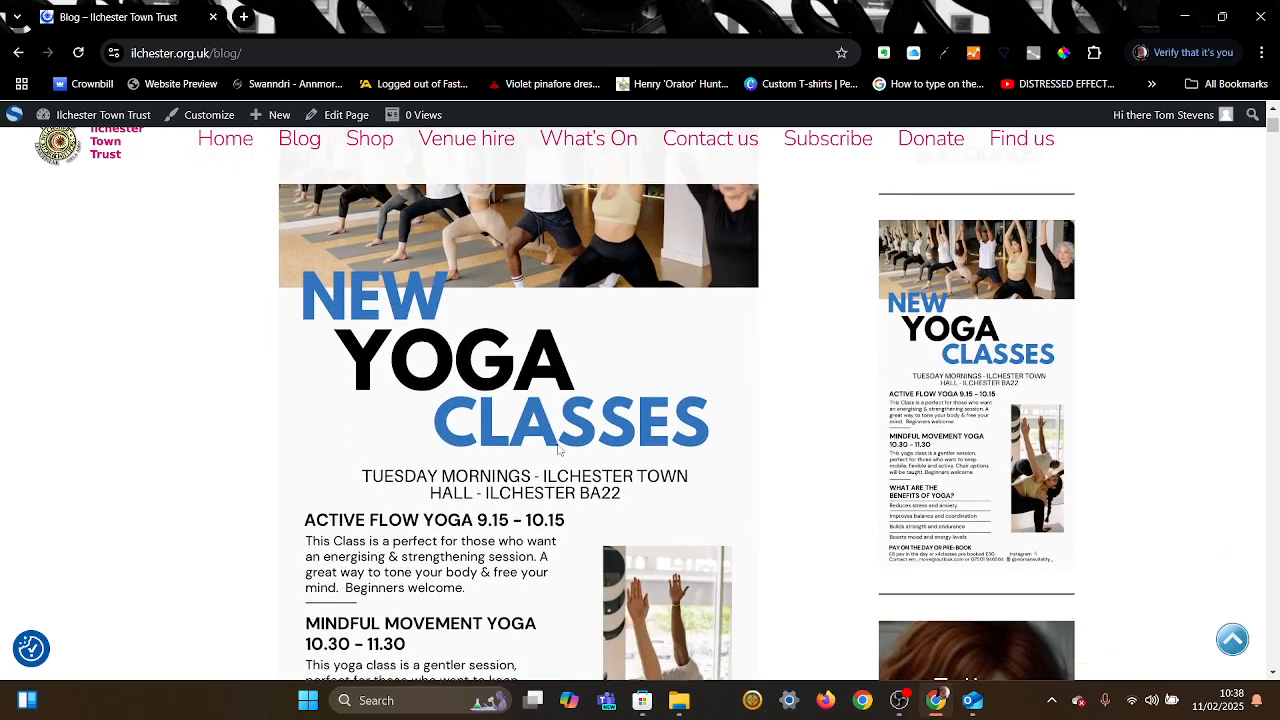
pyautogui.scroll(-1, 559, 450)
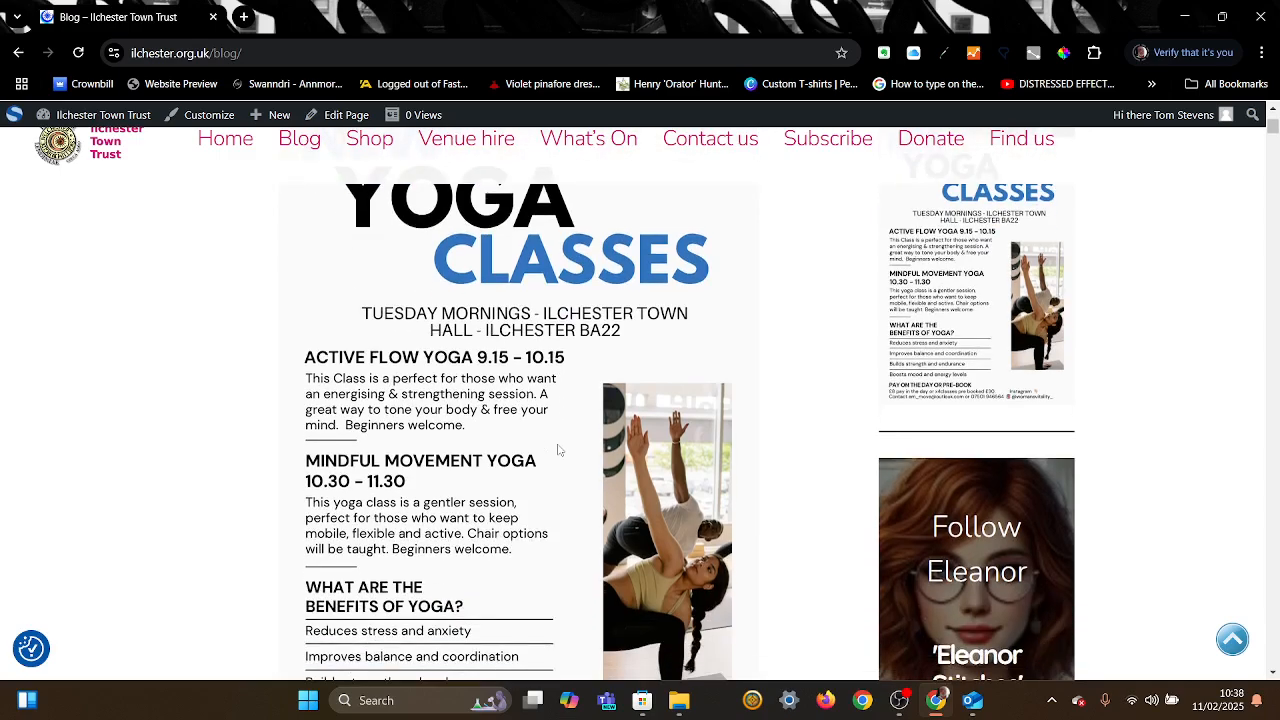
pyautogui.scroll(-1, 559, 450)
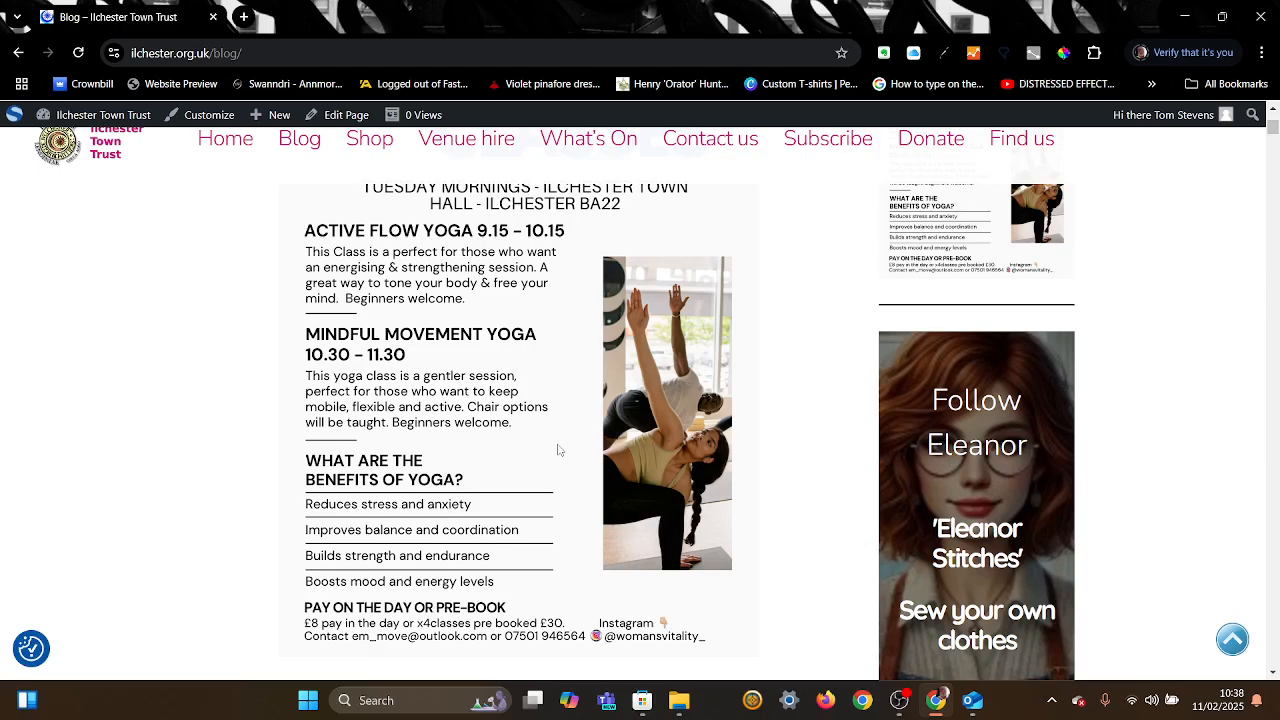
pyautogui.scroll(8, 558, 450)
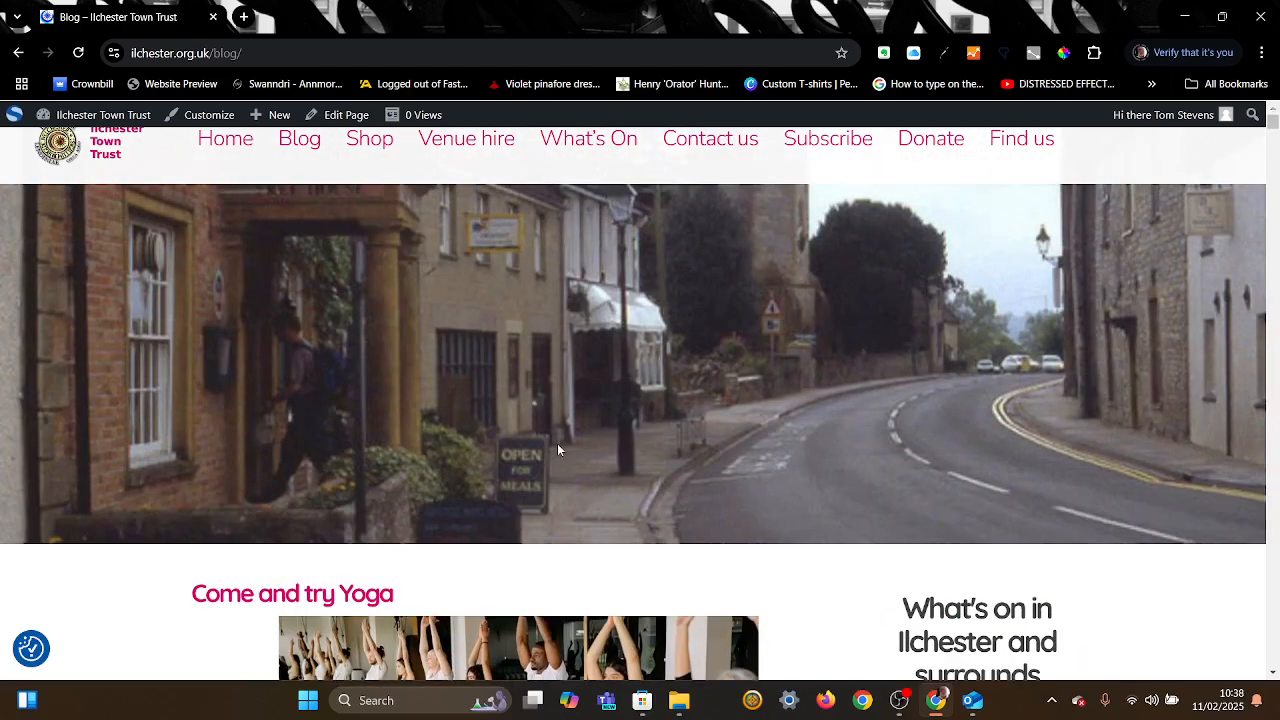
pyautogui.scroll(-12, 558, 450)
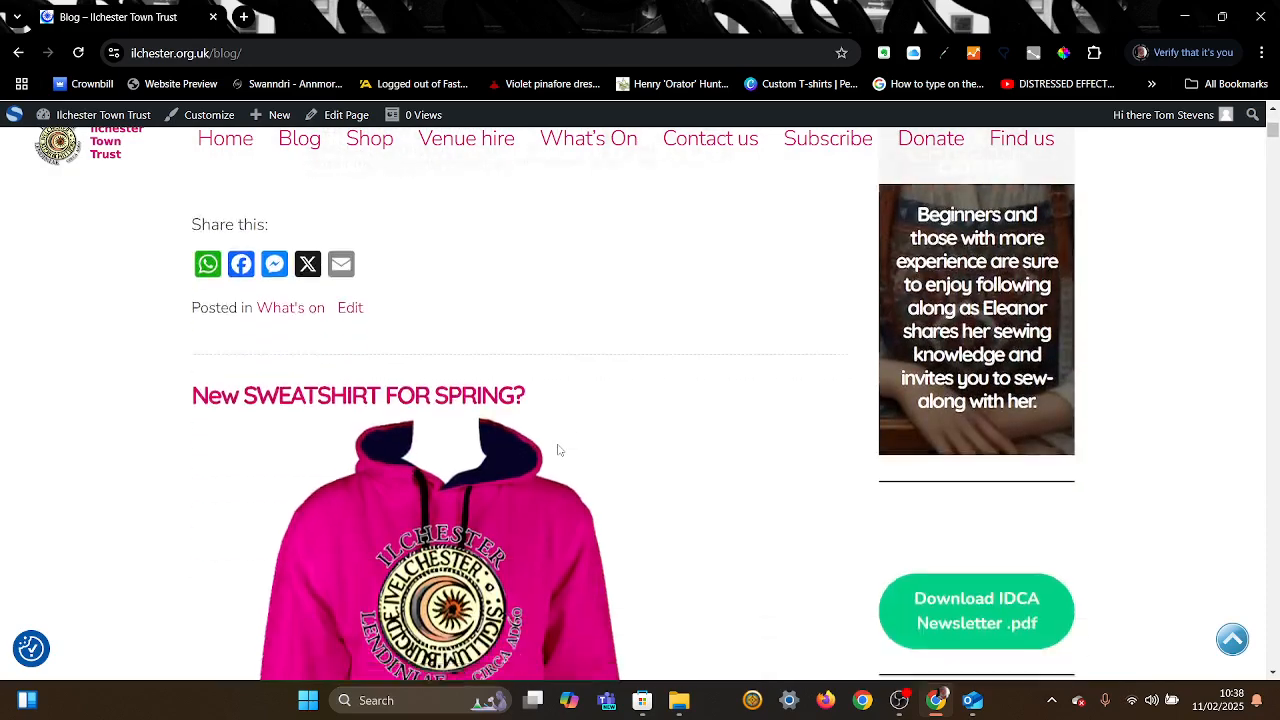
pyautogui.scroll(-3, 558, 450)
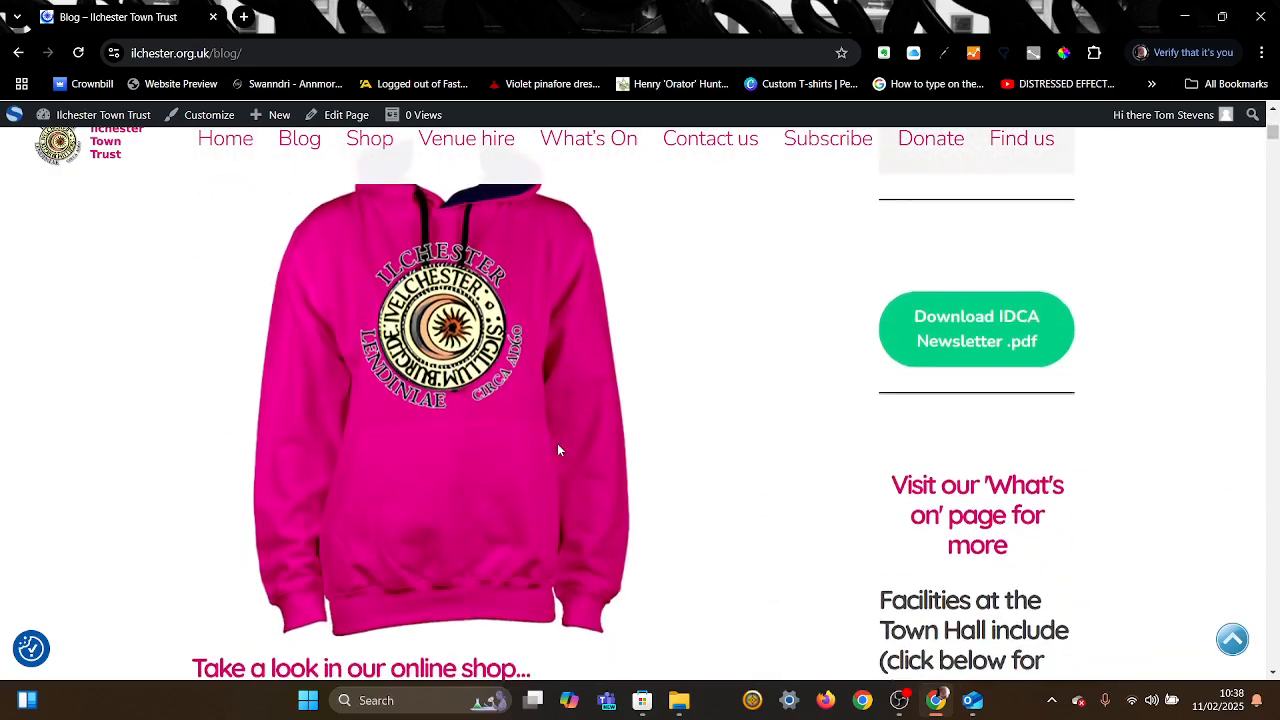
pyautogui.scroll(-2, 558, 450)
pyautogui.scroll(4, 558, 450)
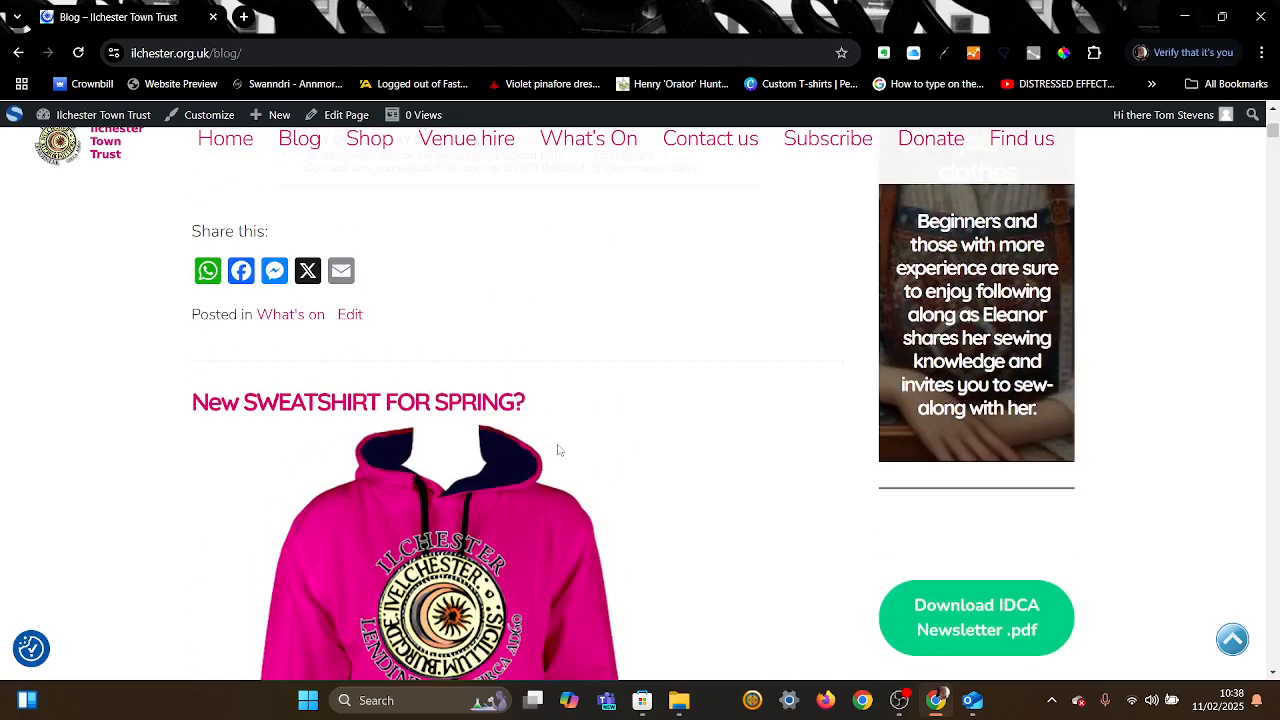
pyautogui.scroll(-3, 558, 450)
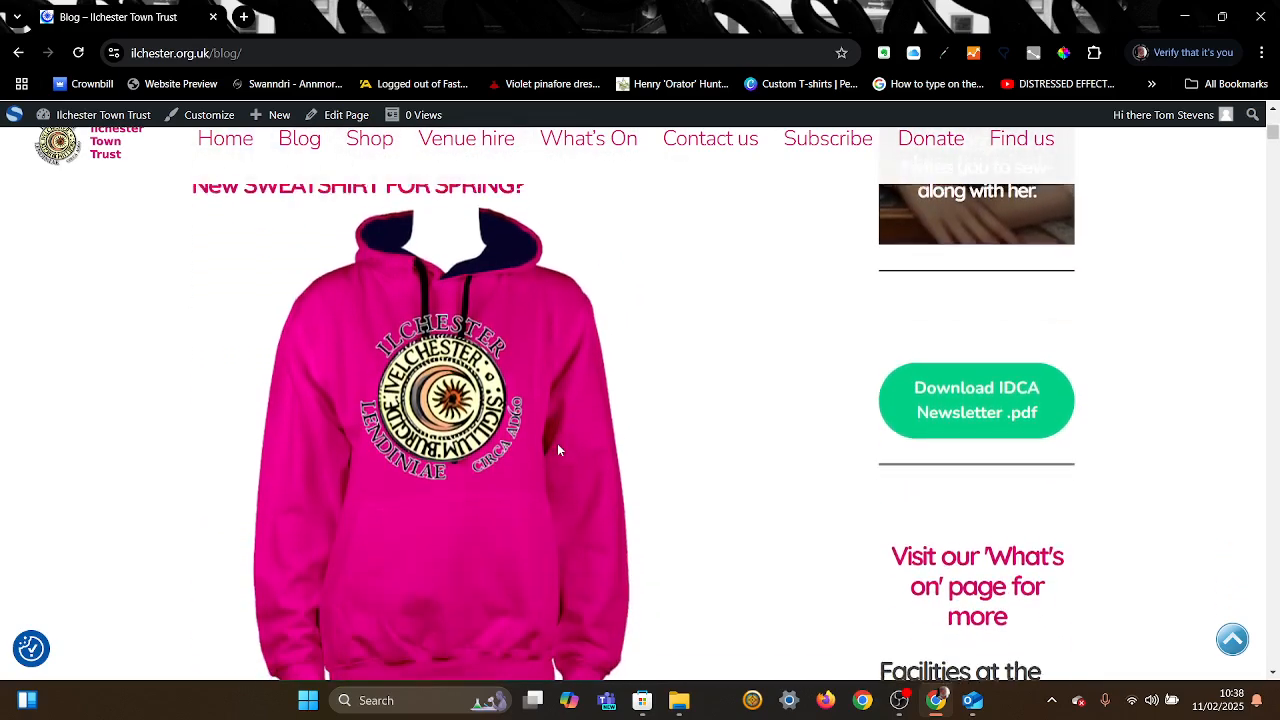
pyautogui.scroll(-3, 557, 448)
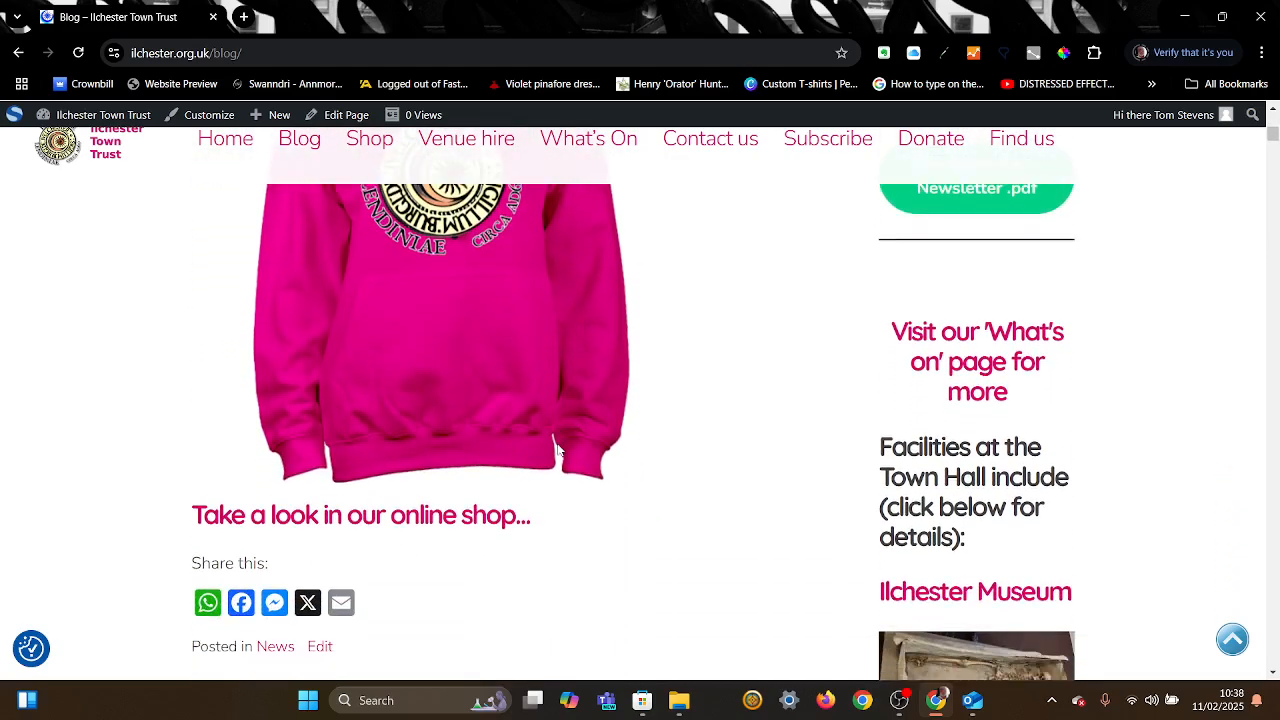
pyautogui.scroll(-1, 557, 449)
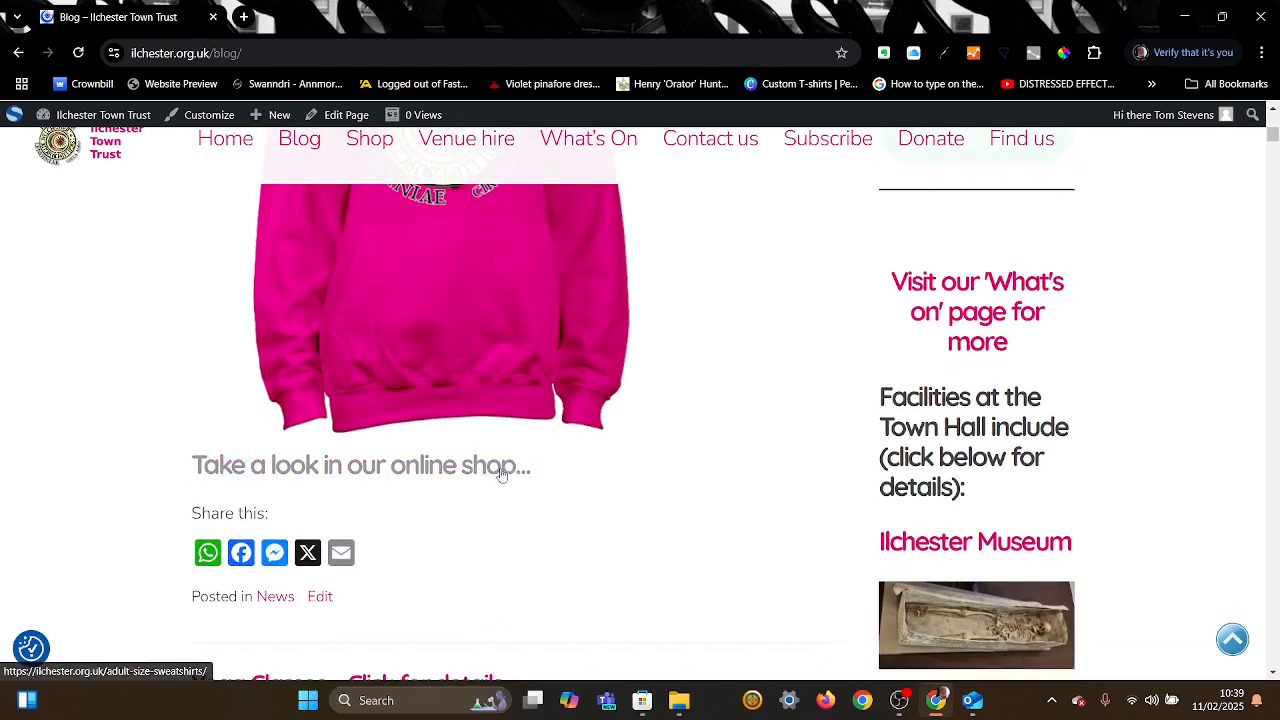
pyautogui.scroll(-6, 621, 449)
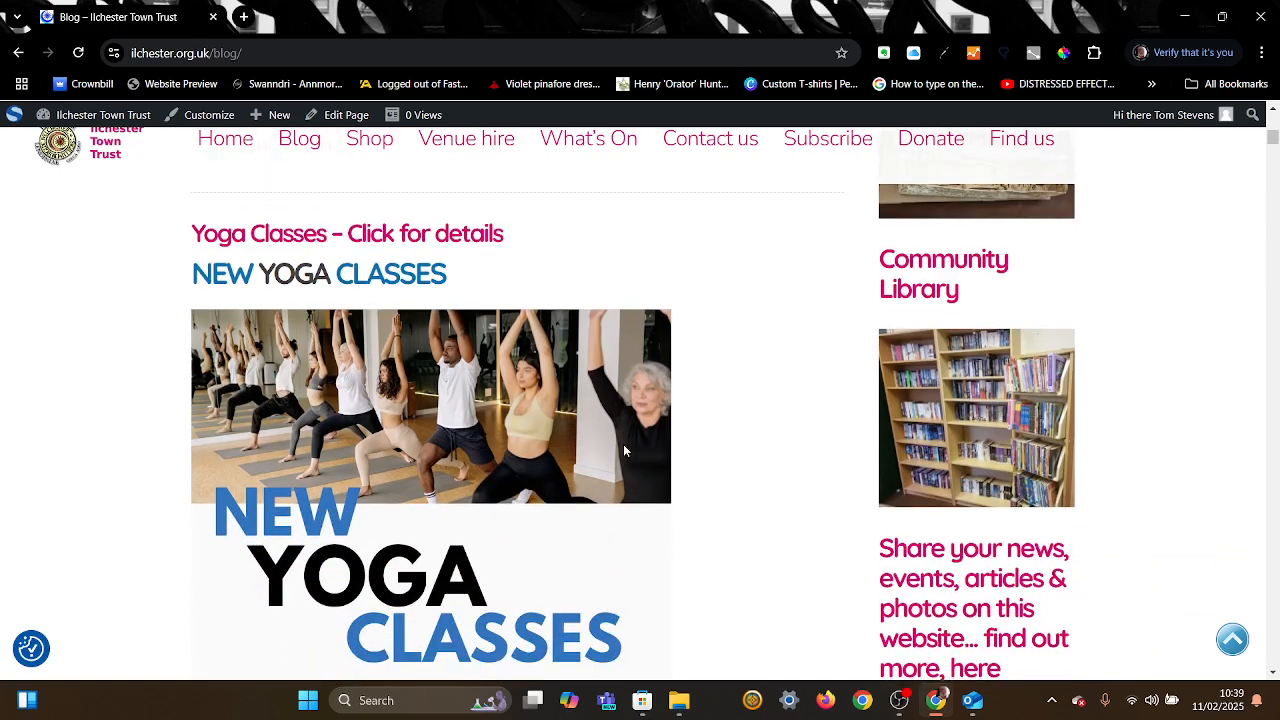
pyautogui.scroll(-1, 624, 451)
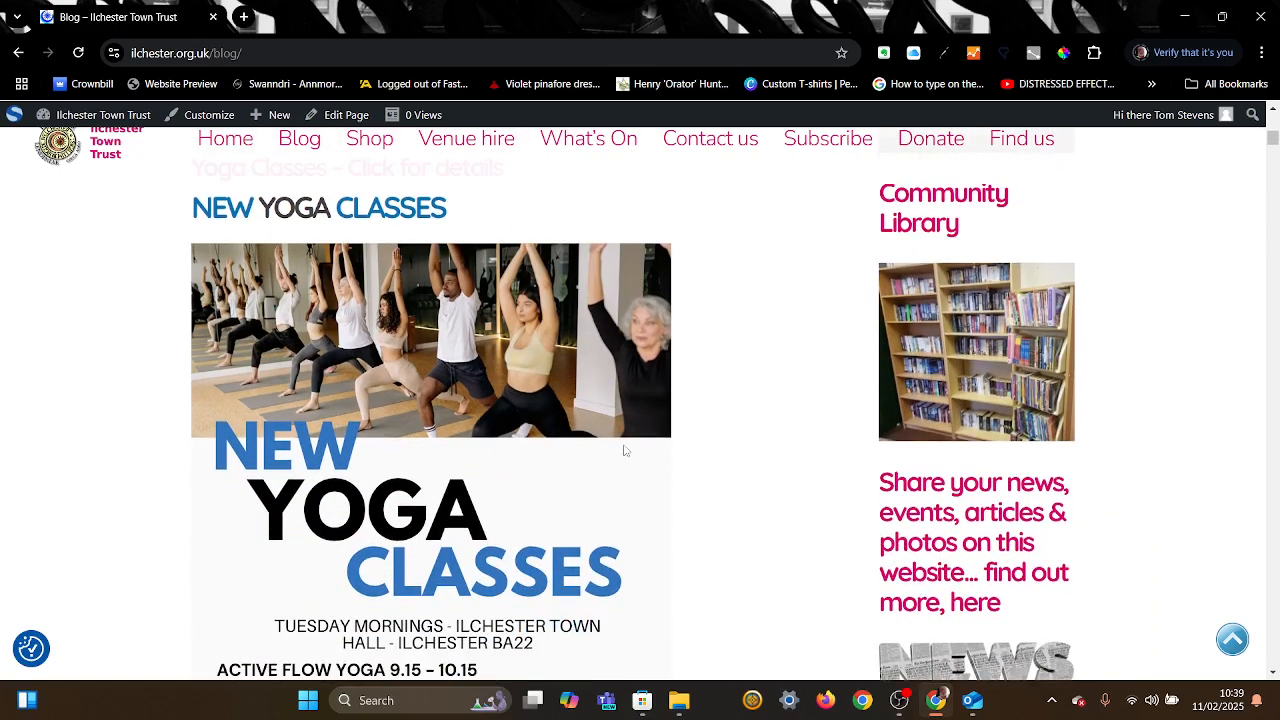
pyautogui.scroll(-1, 624, 451)
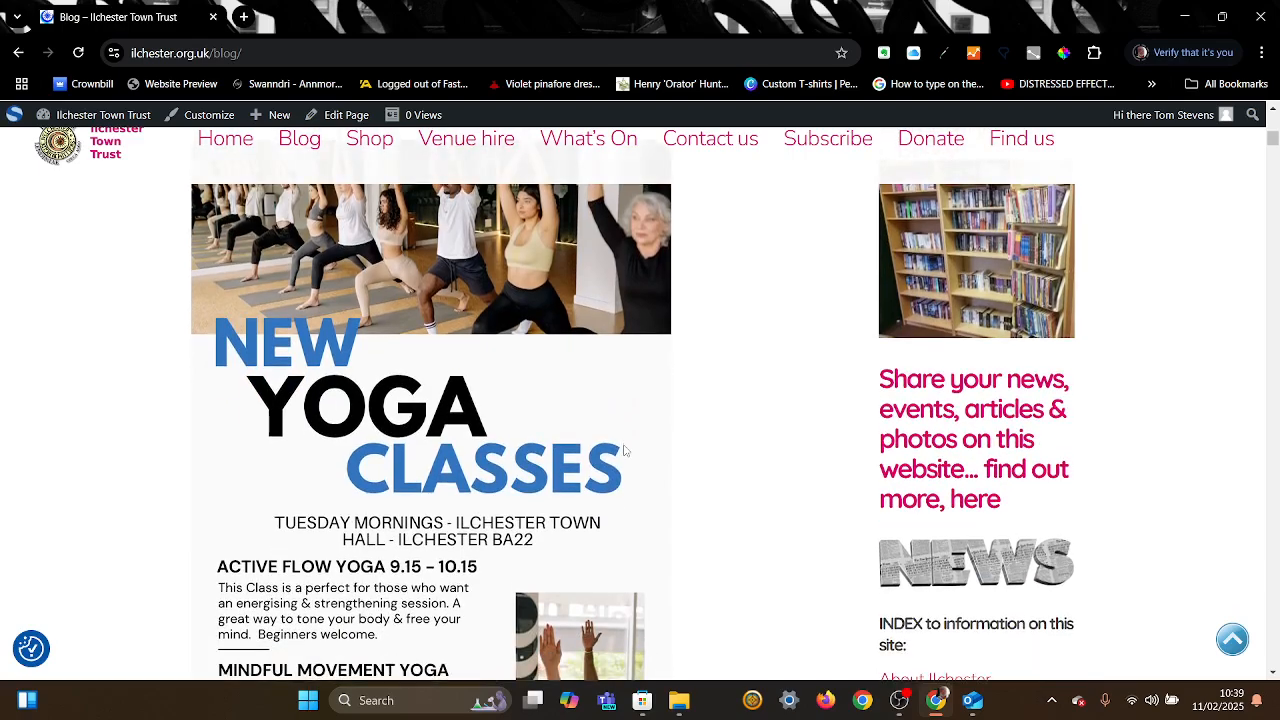
pyautogui.scroll(-4, 624, 451)
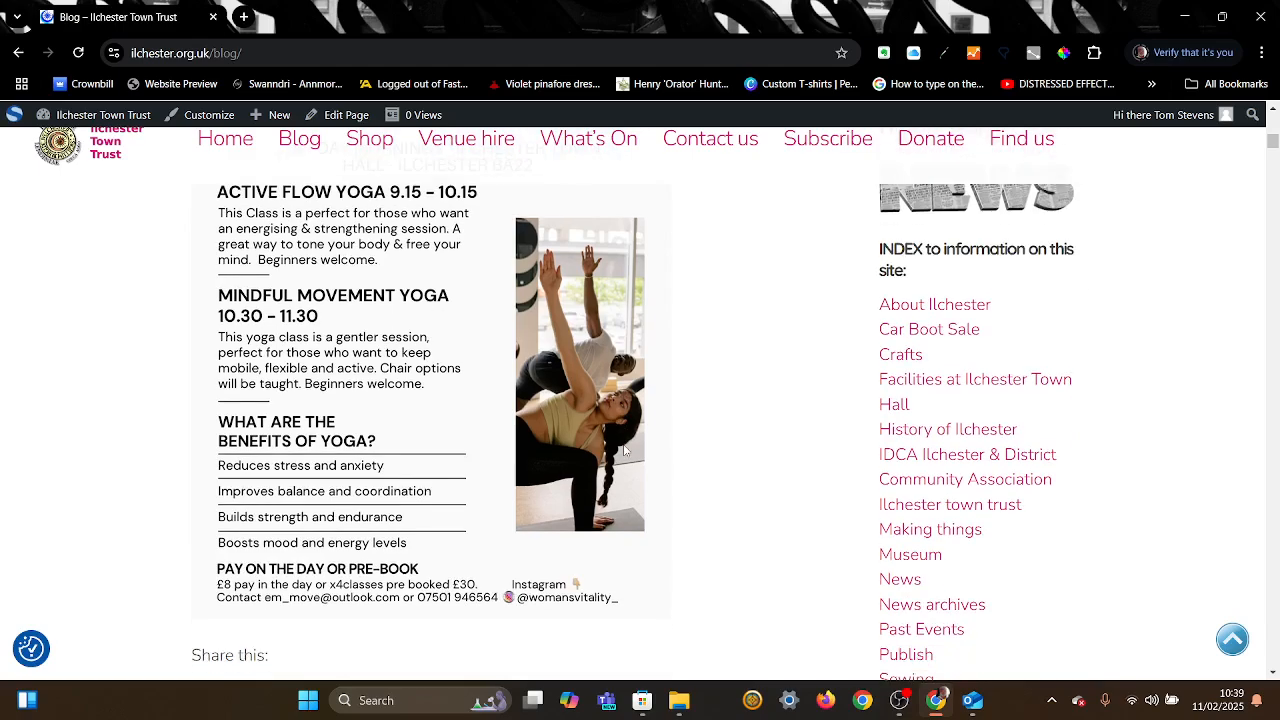
pyautogui.scroll(3, 624, 451)
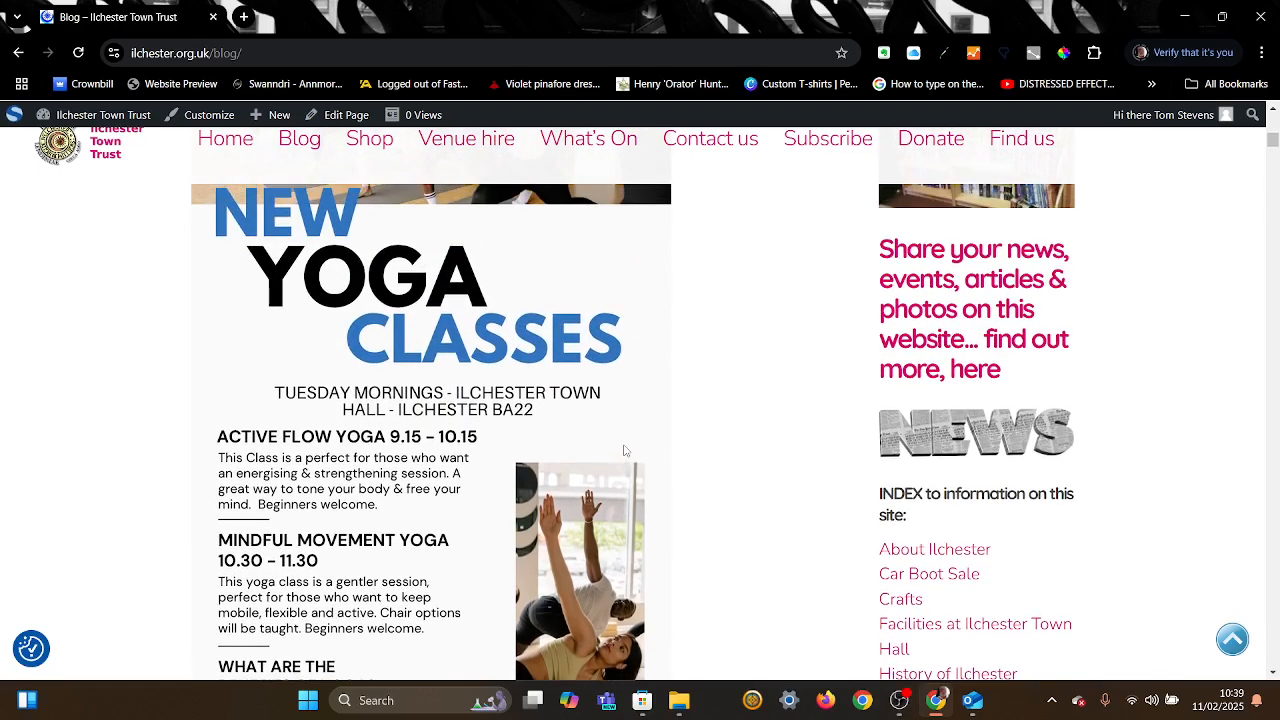
pyautogui.scroll(-4, 624, 451)
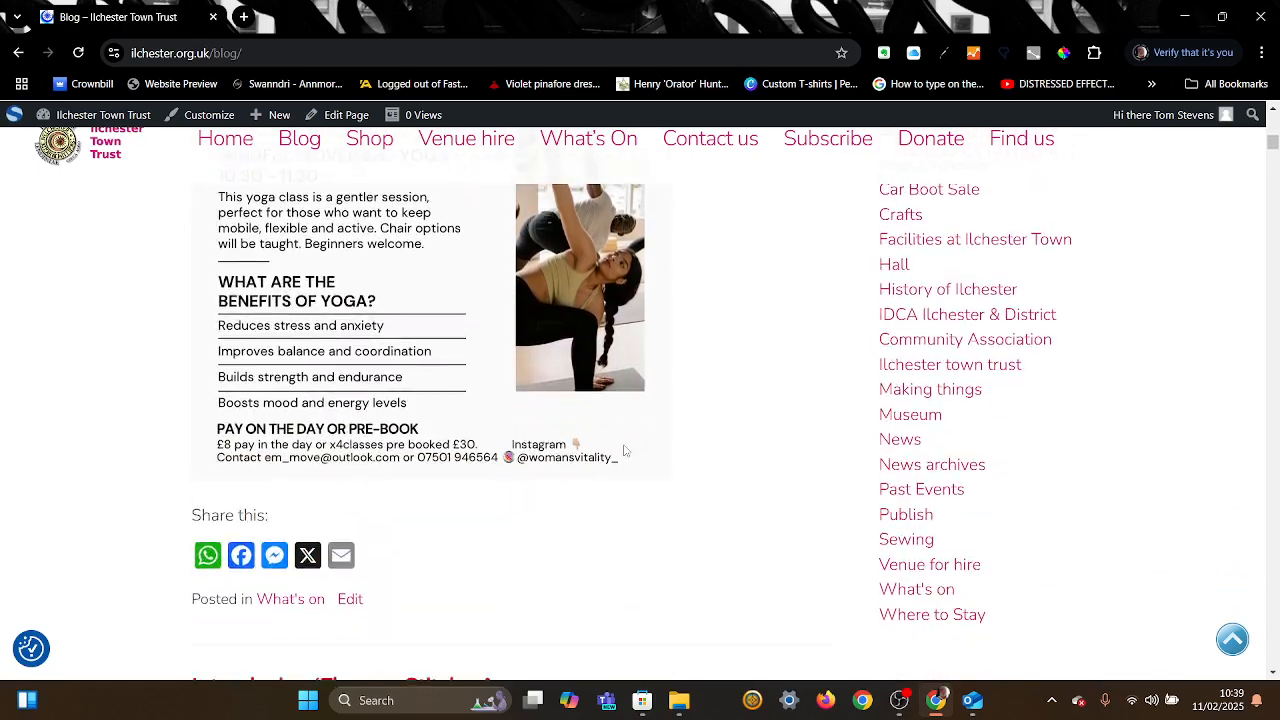
pyautogui.scroll(-4, 624, 451)
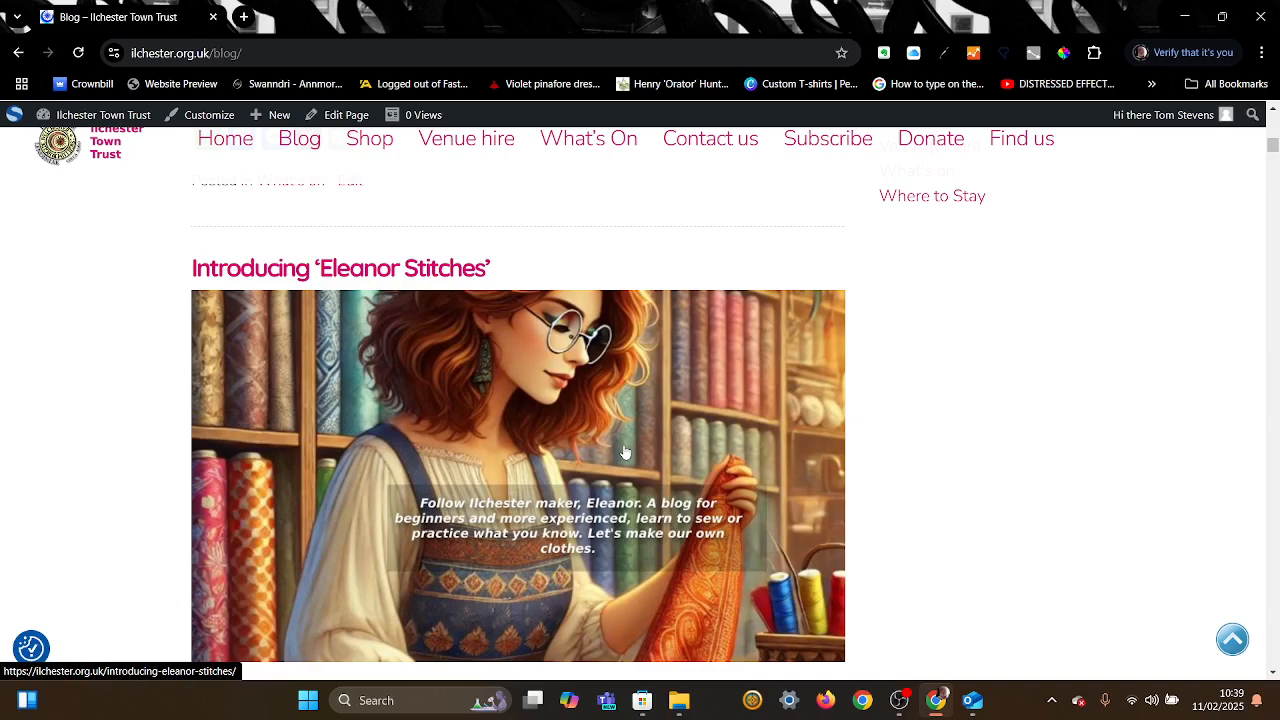
pyautogui.scroll(-1, 624, 452)
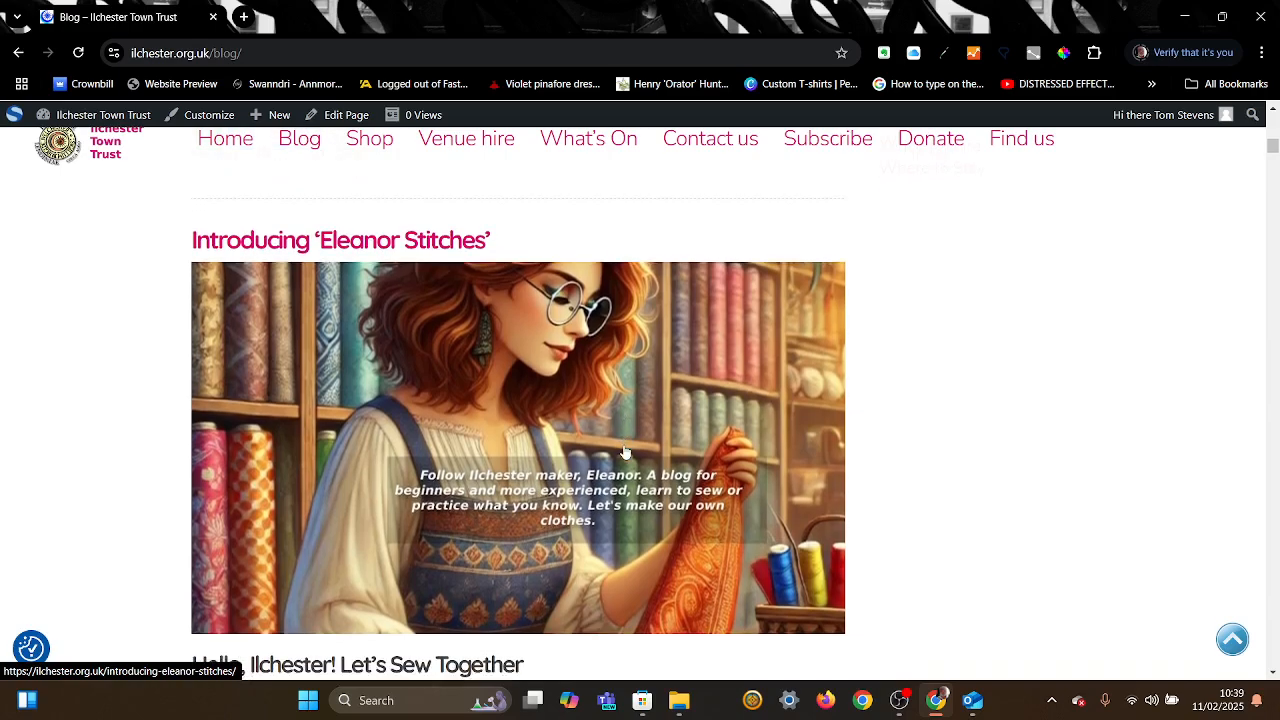
pyautogui.scroll(-3, 624, 452)
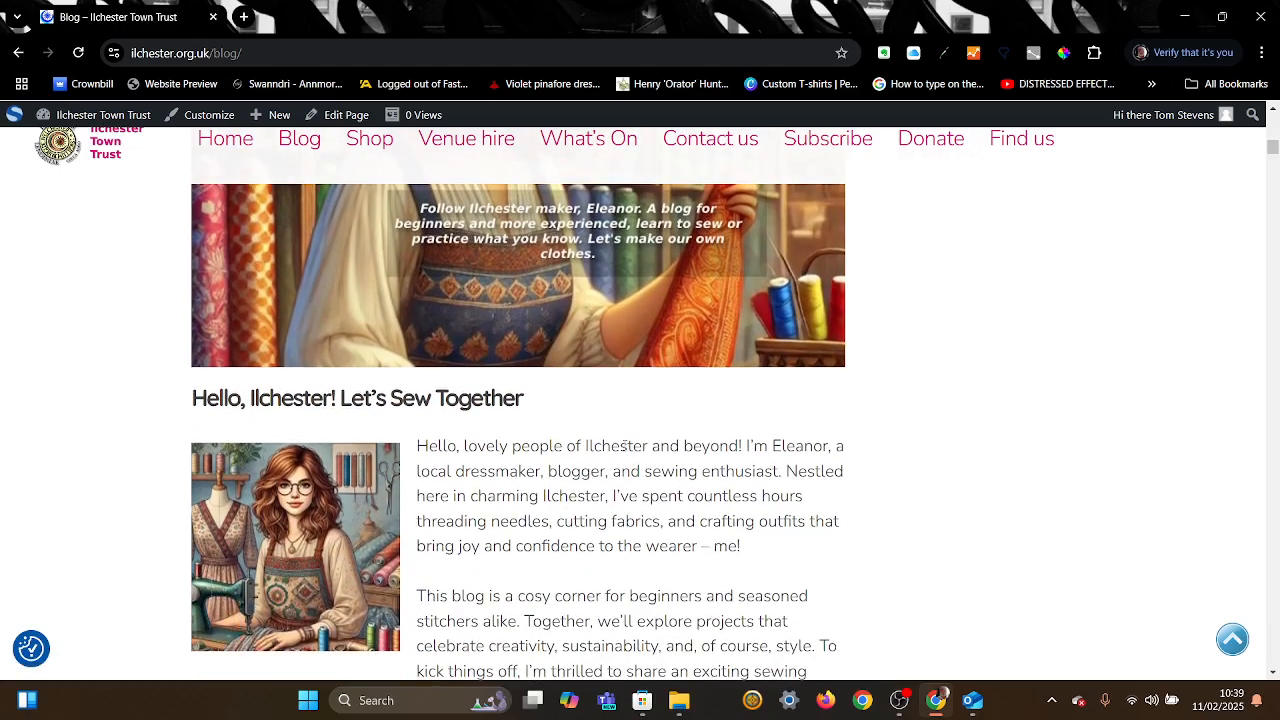
pyautogui.scroll(-5, 624, 450)
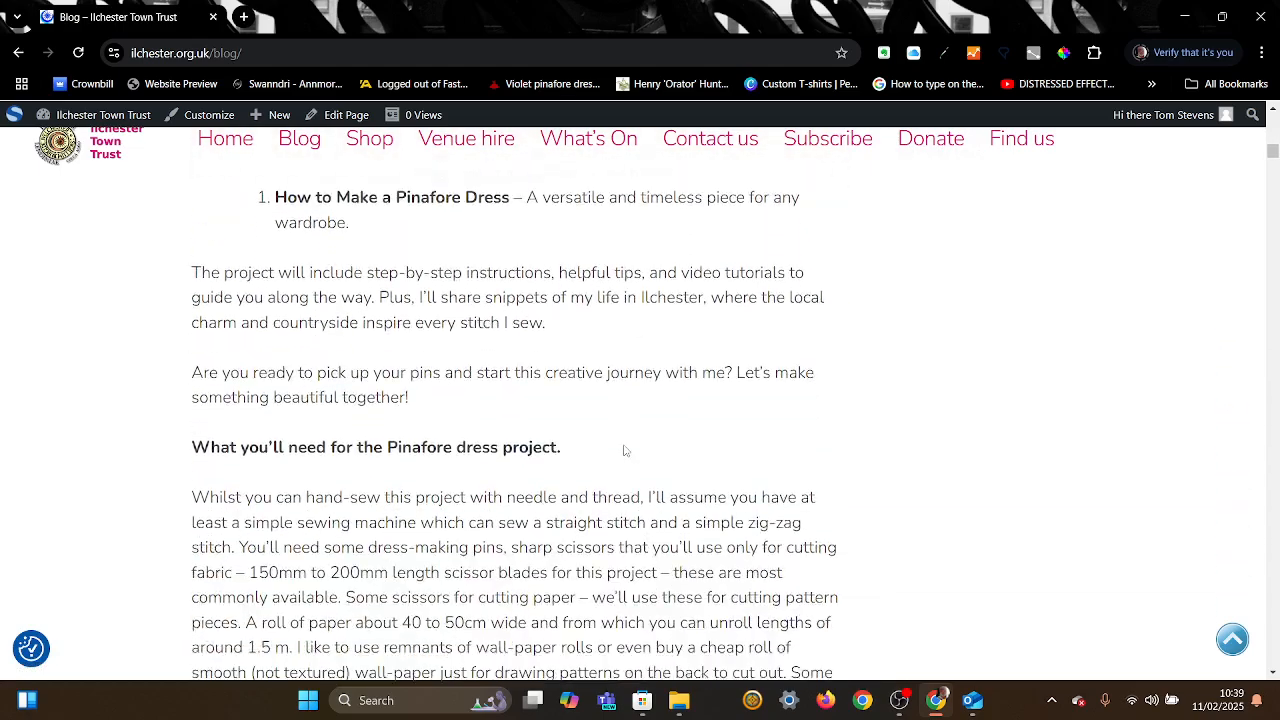
pyautogui.scroll(-4, 624, 450)
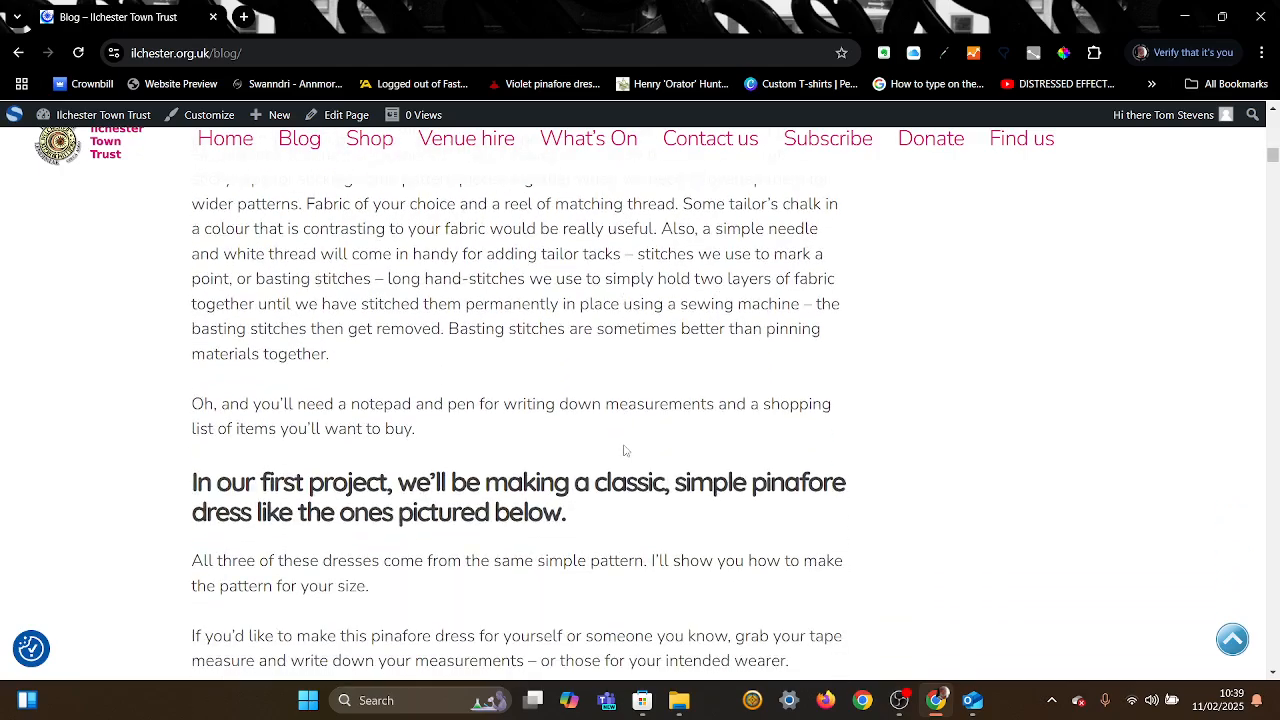
pyautogui.scroll(-2, 624, 450)
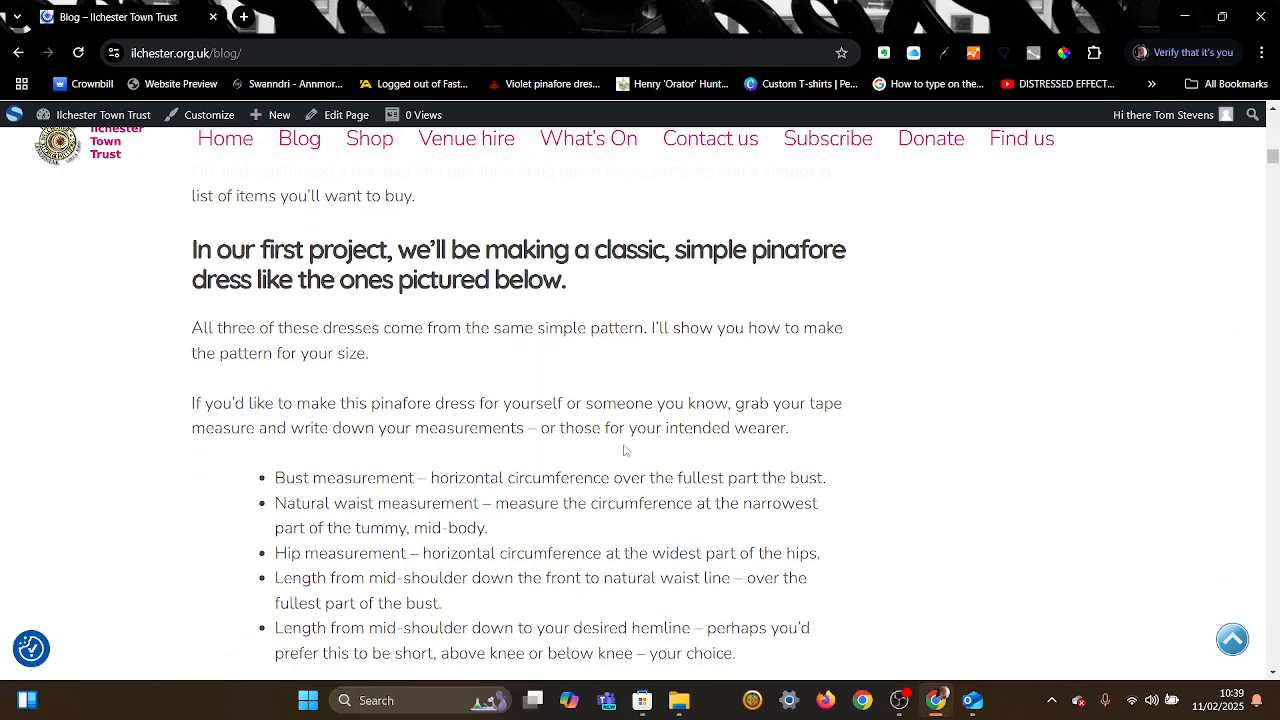
pyautogui.scroll(-3, 624, 450)
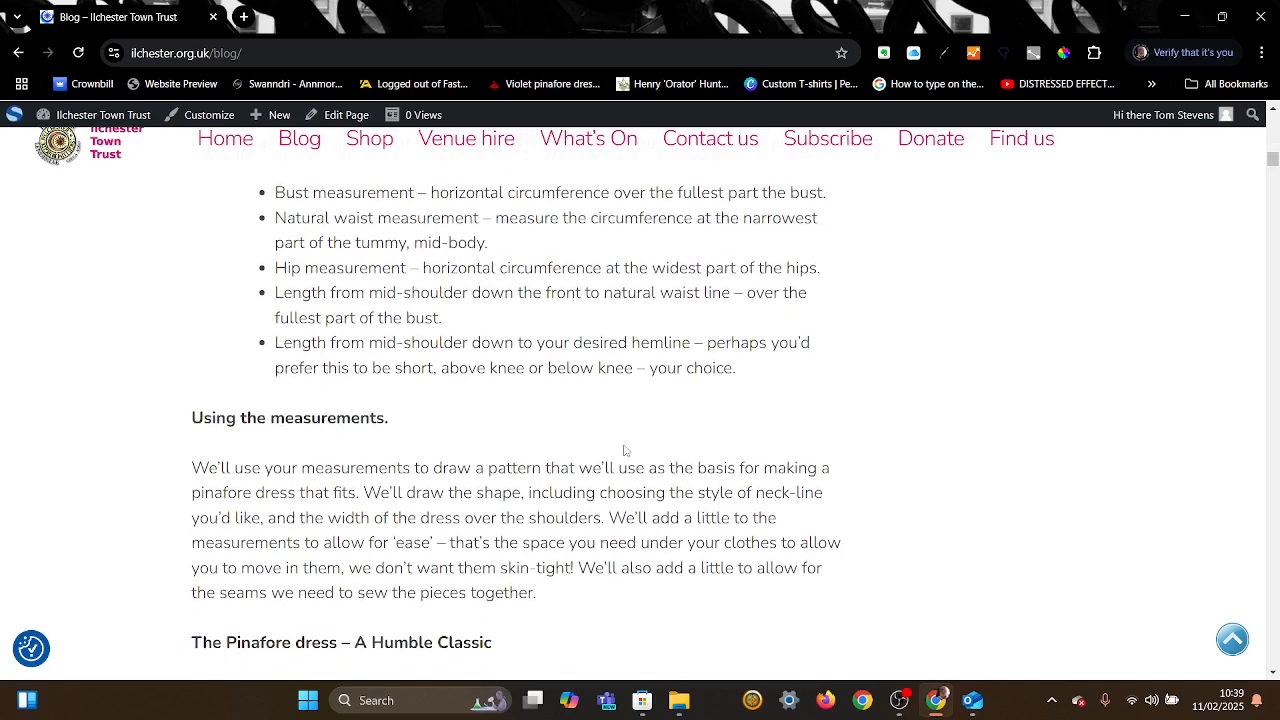
pyautogui.scroll(-3, 624, 450)
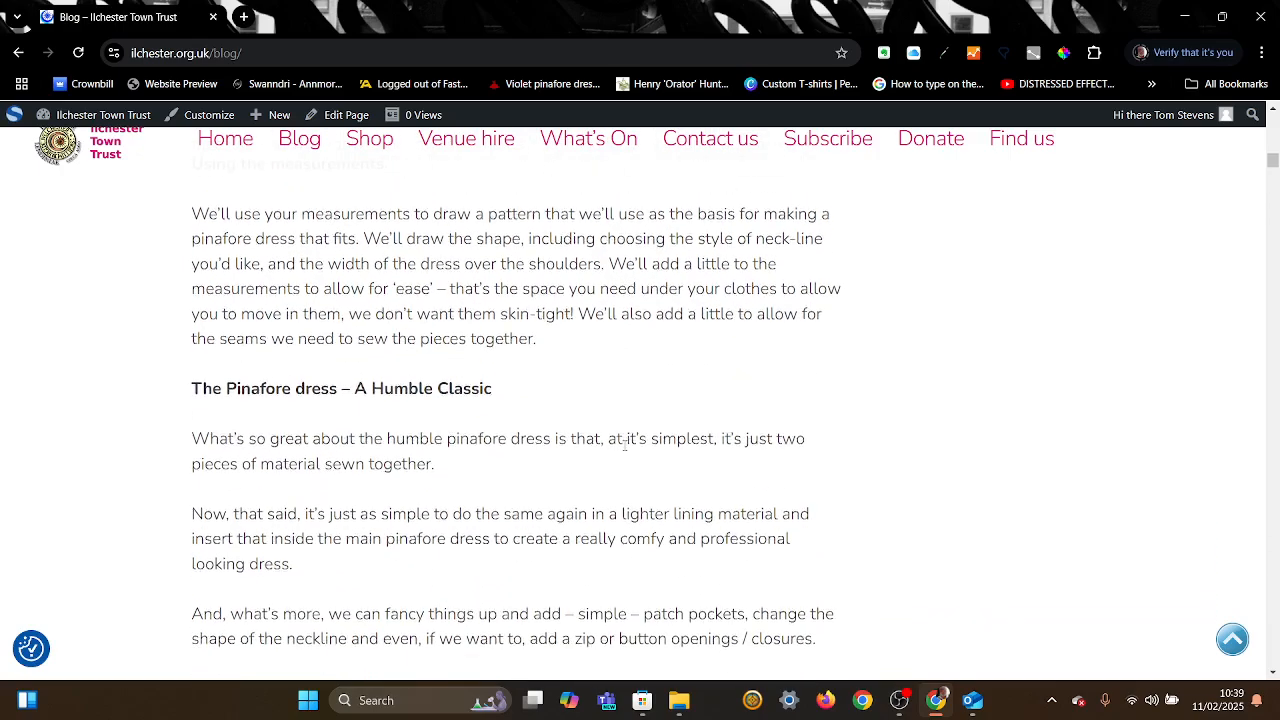
pyautogui.scroll(-9, 624, 444)
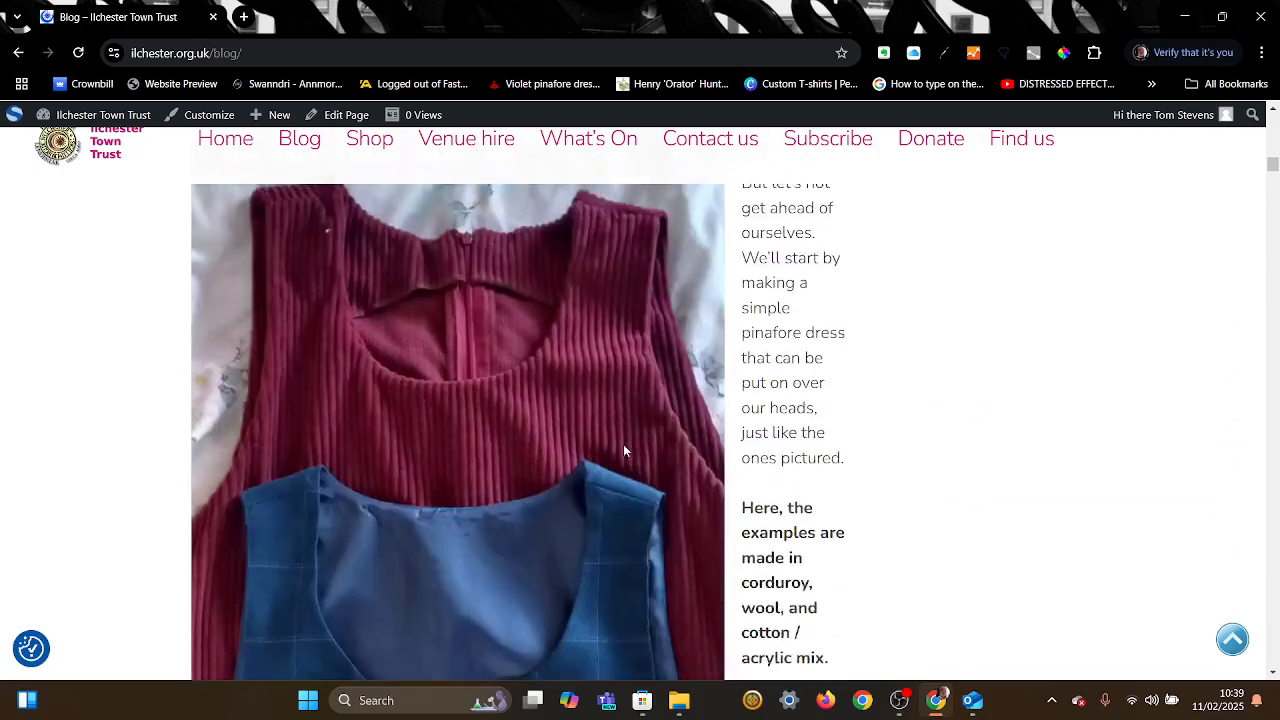
pyautogui.scroll(-3, 624, 451)
pyautogui.scroll(-2, 624, 451)
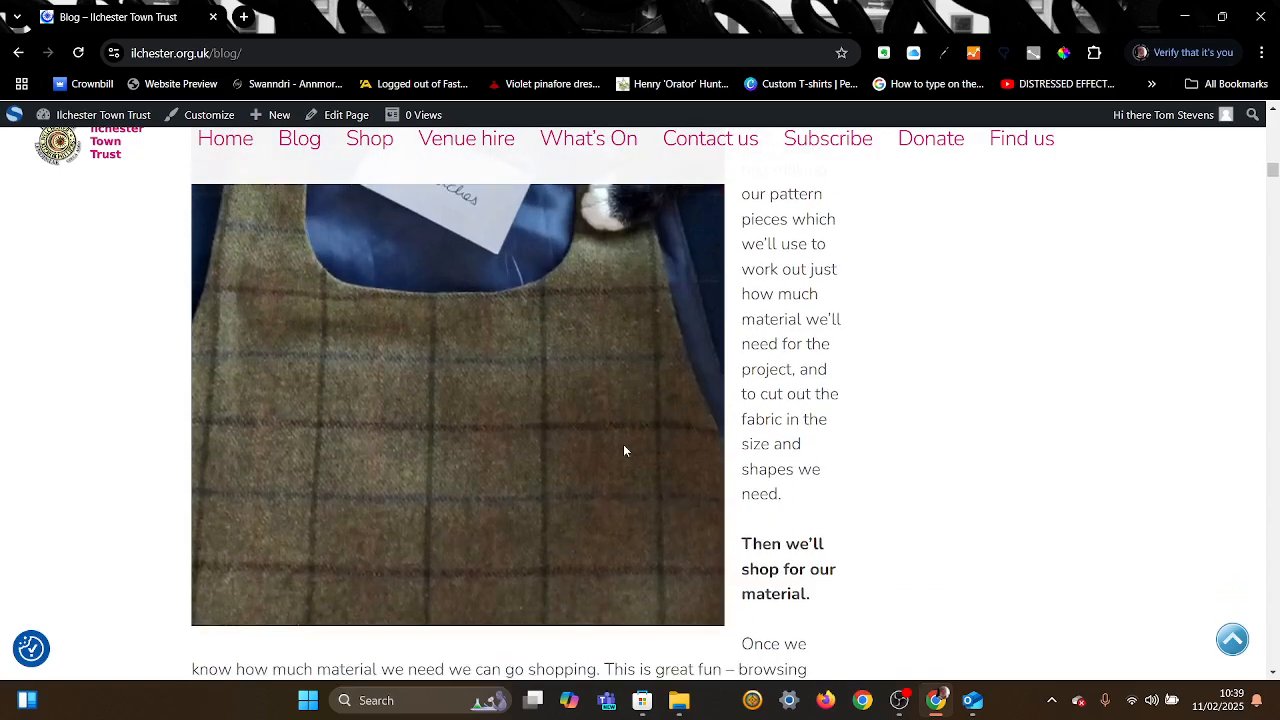
pyautogui.scroll(5, 624, 451)
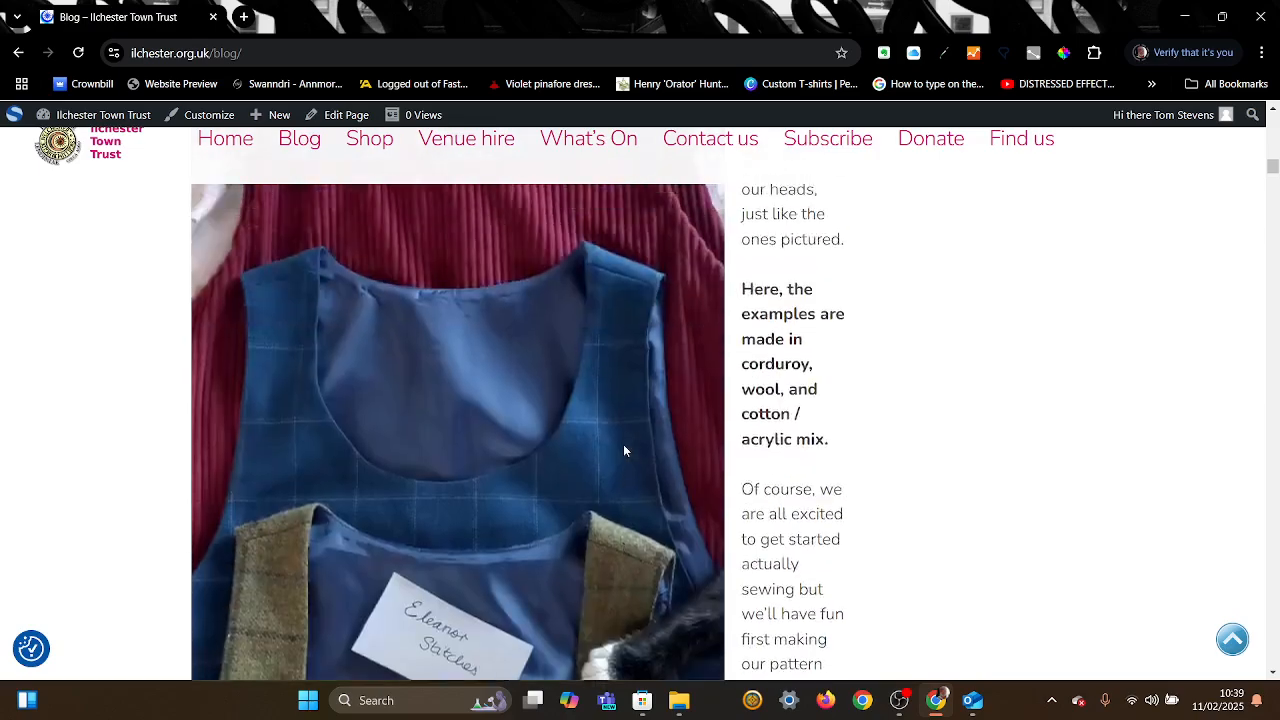
pyautogui.scroll(10, 624, 449)
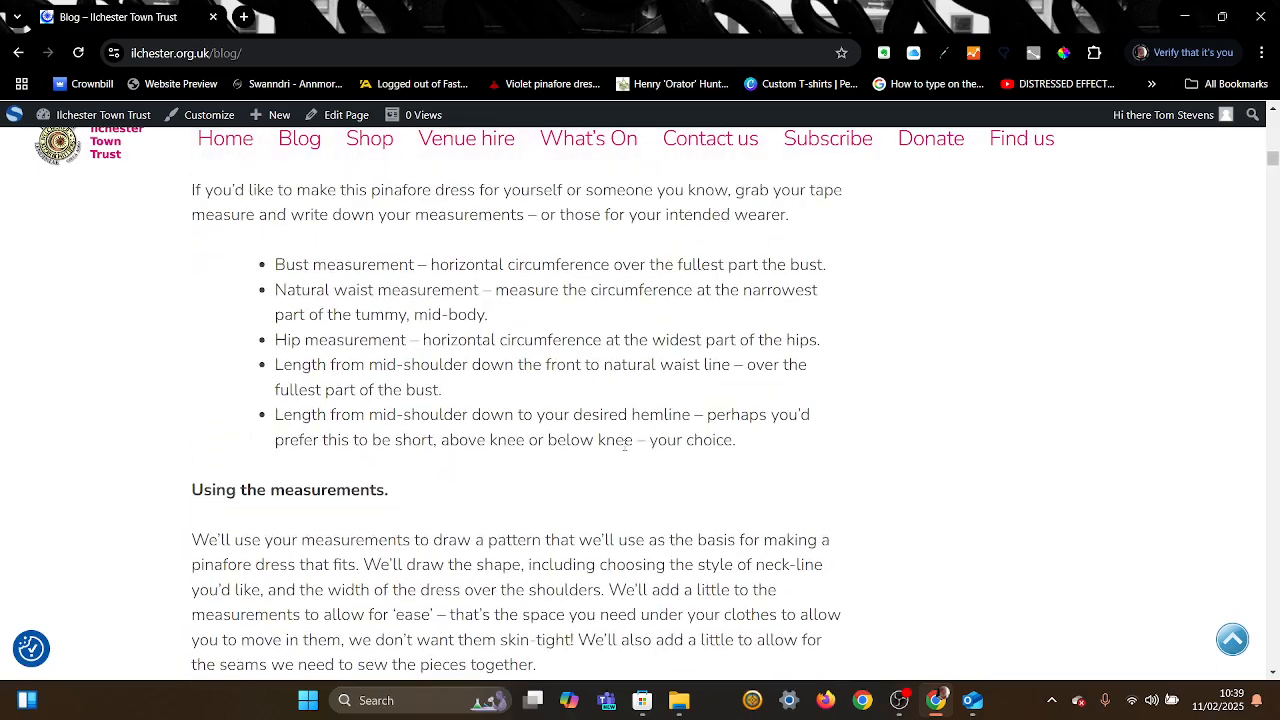
pyautogui.scroll(1, 624, 451)
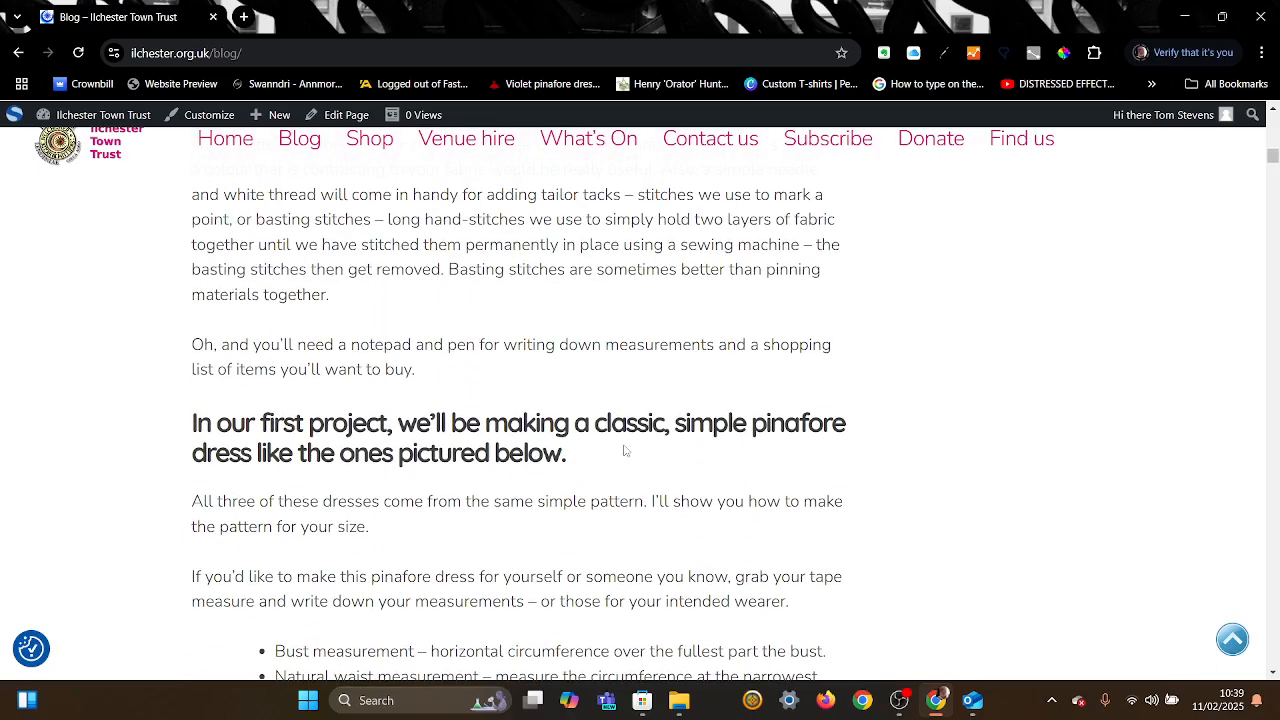
pyautogui.scroll(1, 624, 451)
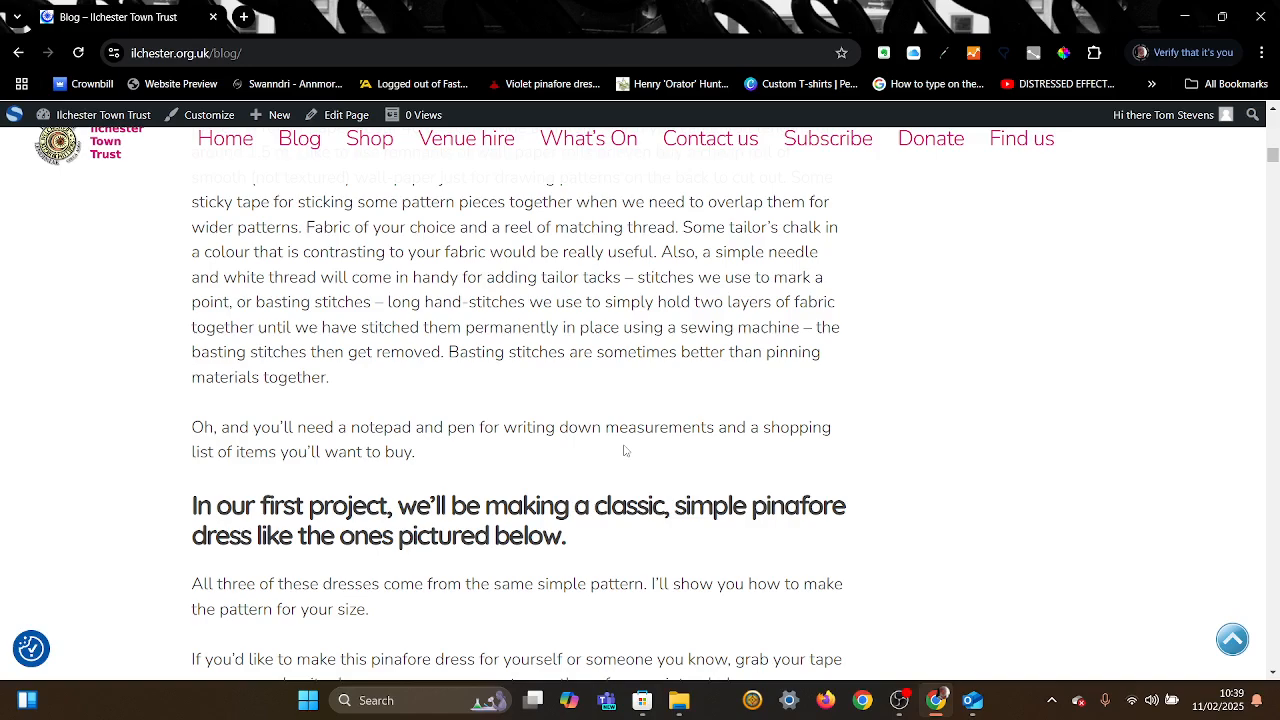
pyautogui.scroll(1, 624, 451)
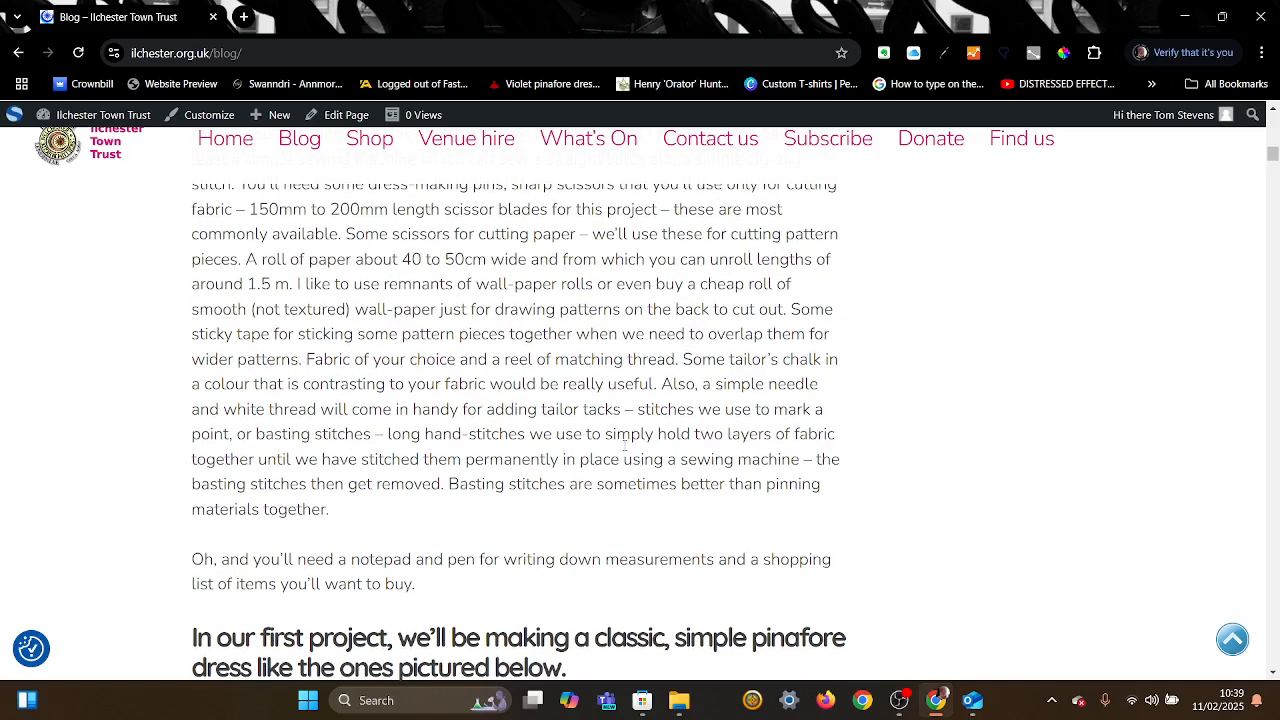
pyautogui.scroll(8, 624, 447)
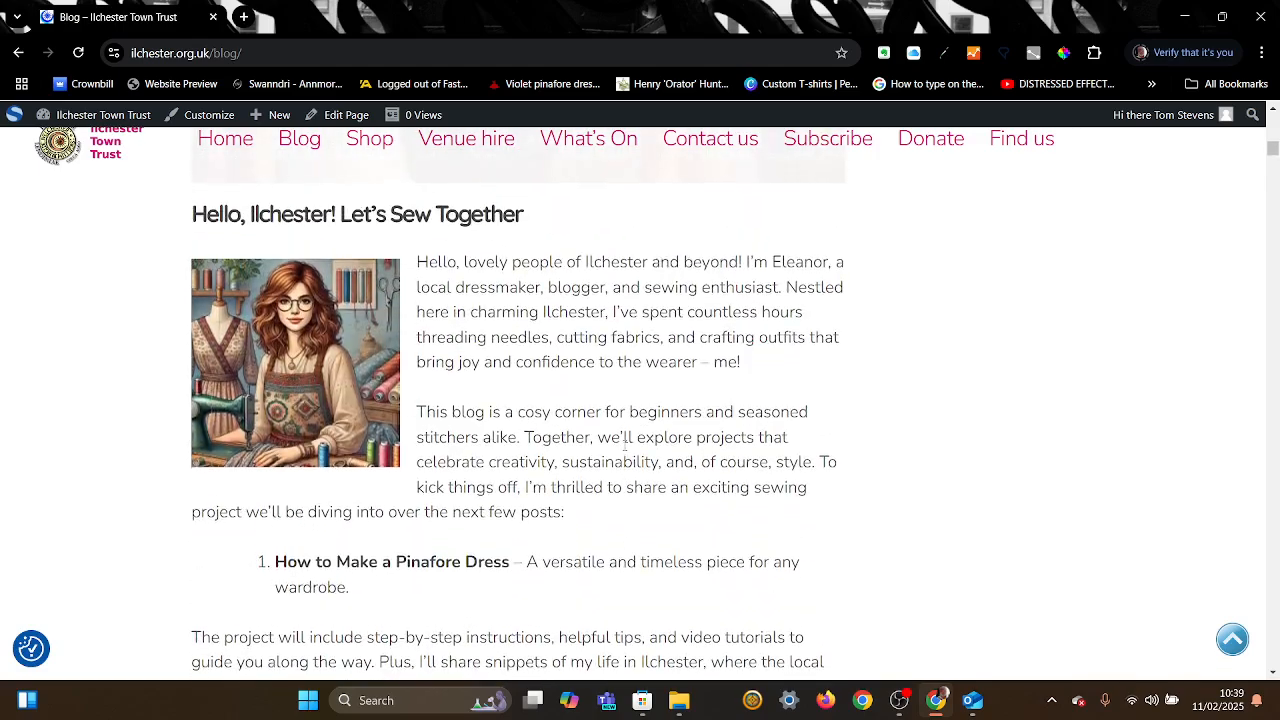
pyautogui.scroll(1, 625, 447)
pyautogui.scroll(-1, 625, 451)
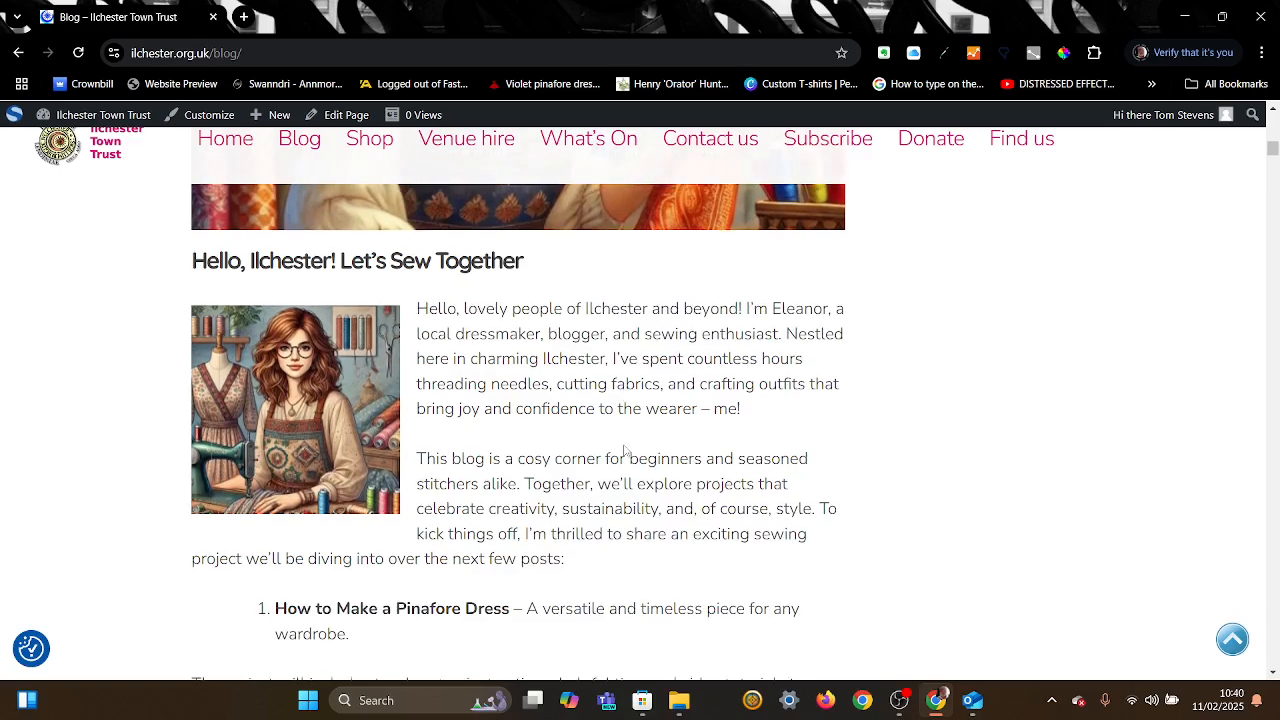
pyautogui.scroll(1, 624, 451)
pyautogui.scroll(-4, 625, 451)
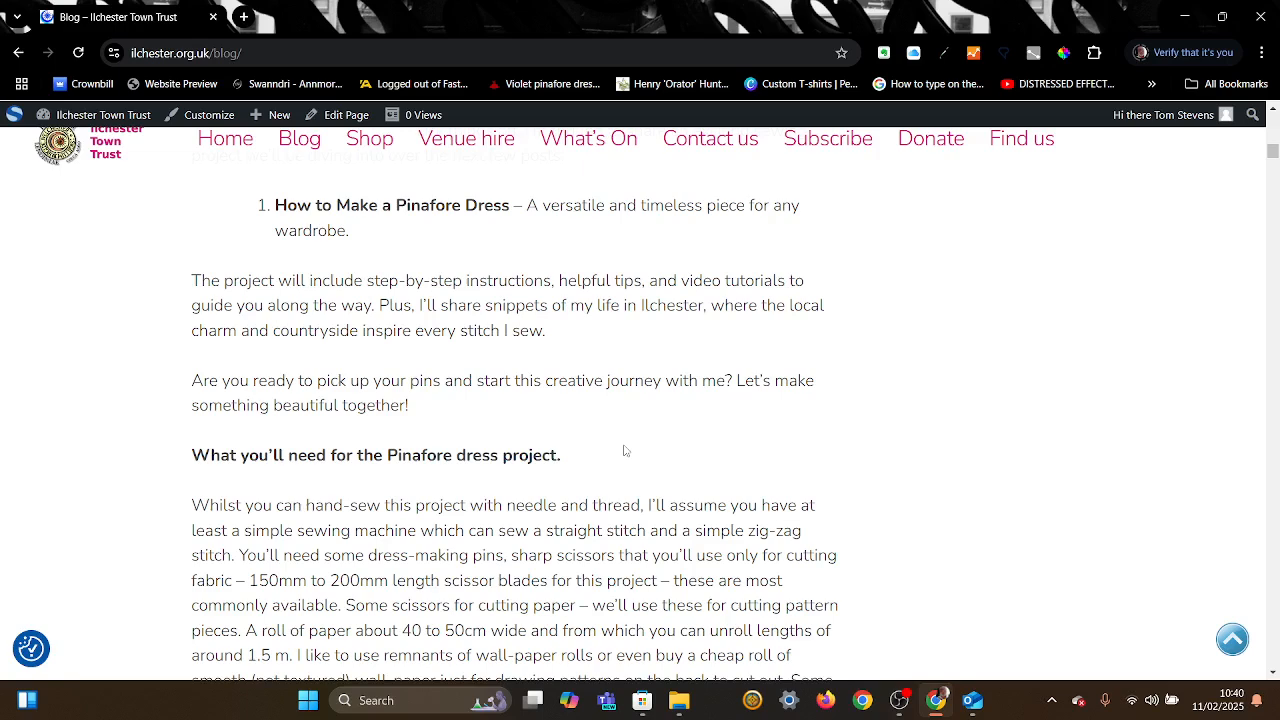
pyautogui.scroll(20, 624, 450)
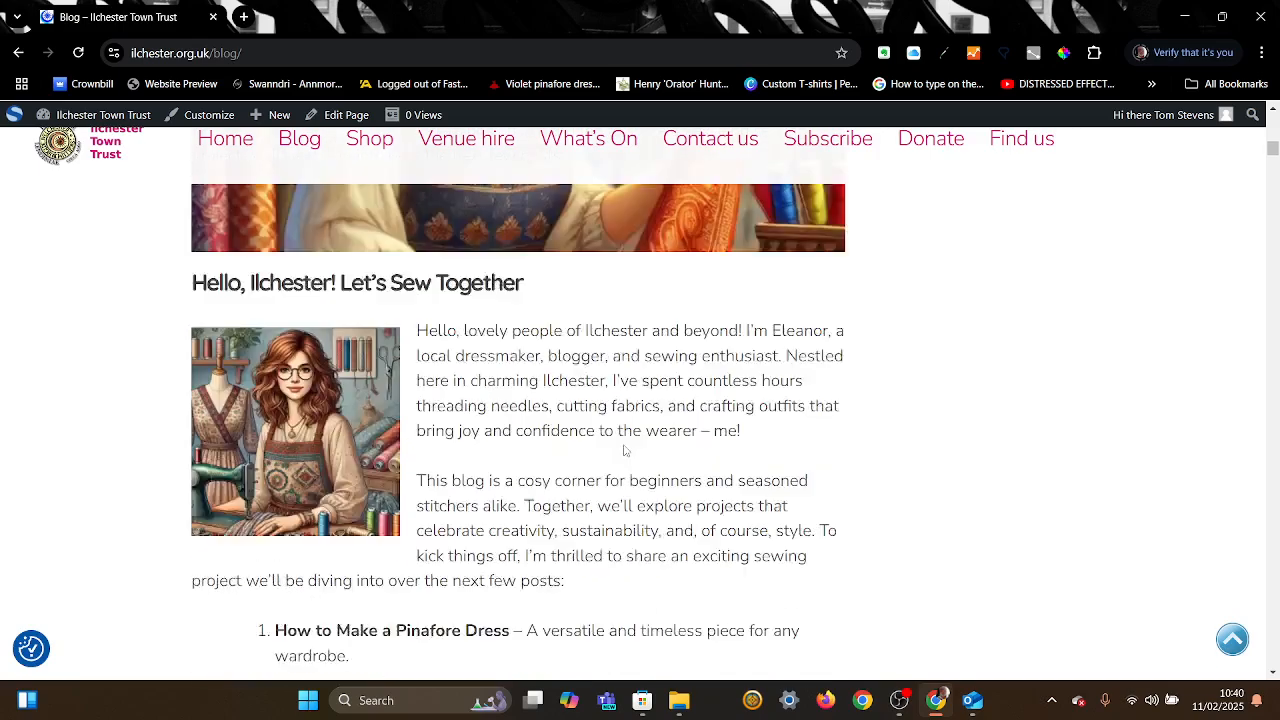
pyautogui.scroll(10, 624, 450)
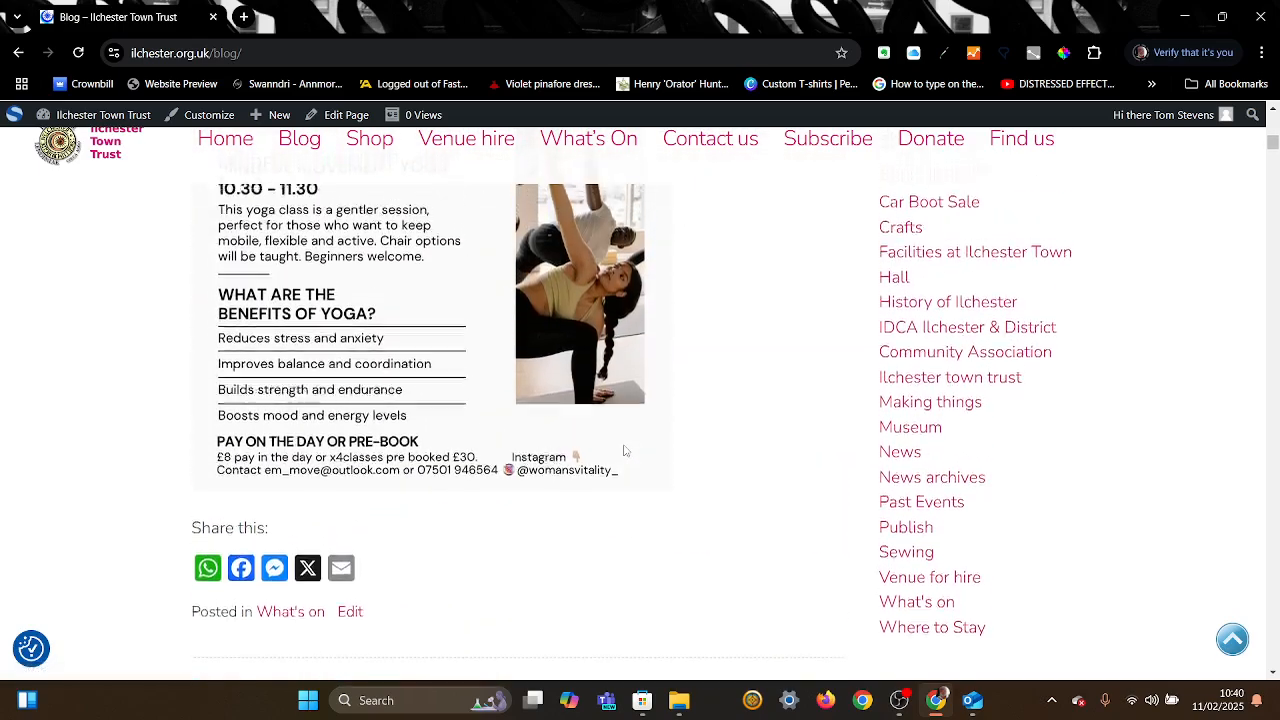
pyautogui.scroll(5, 624, 450)
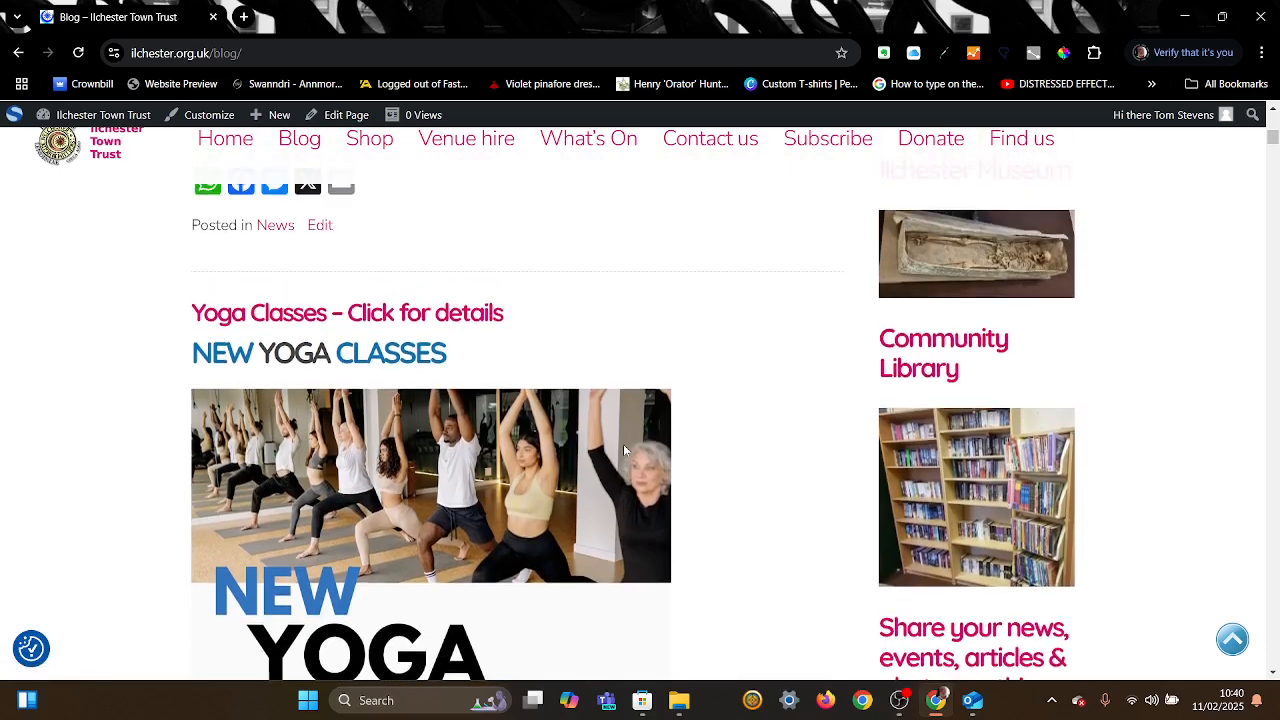
pyautogui.scroll(-4, 624, 450)
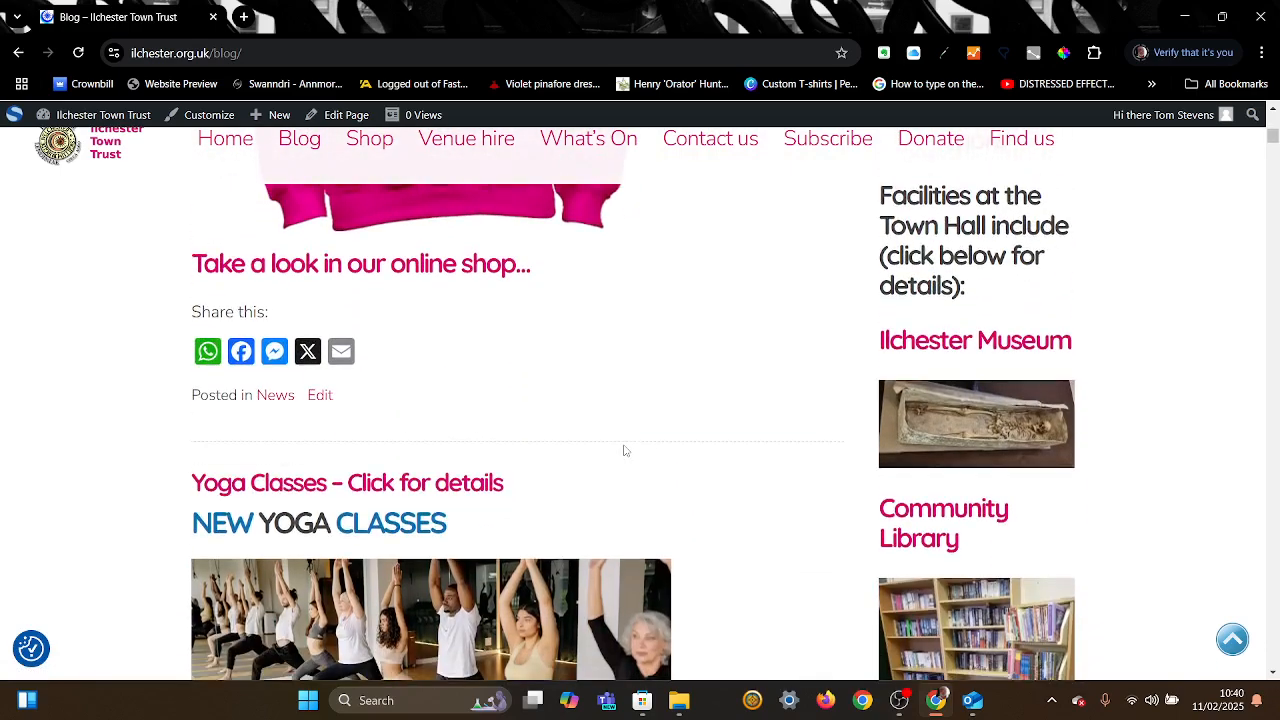
pyautogui.scroll(8, 624, 450)
pyautogui.scroll(10, 624, 450)
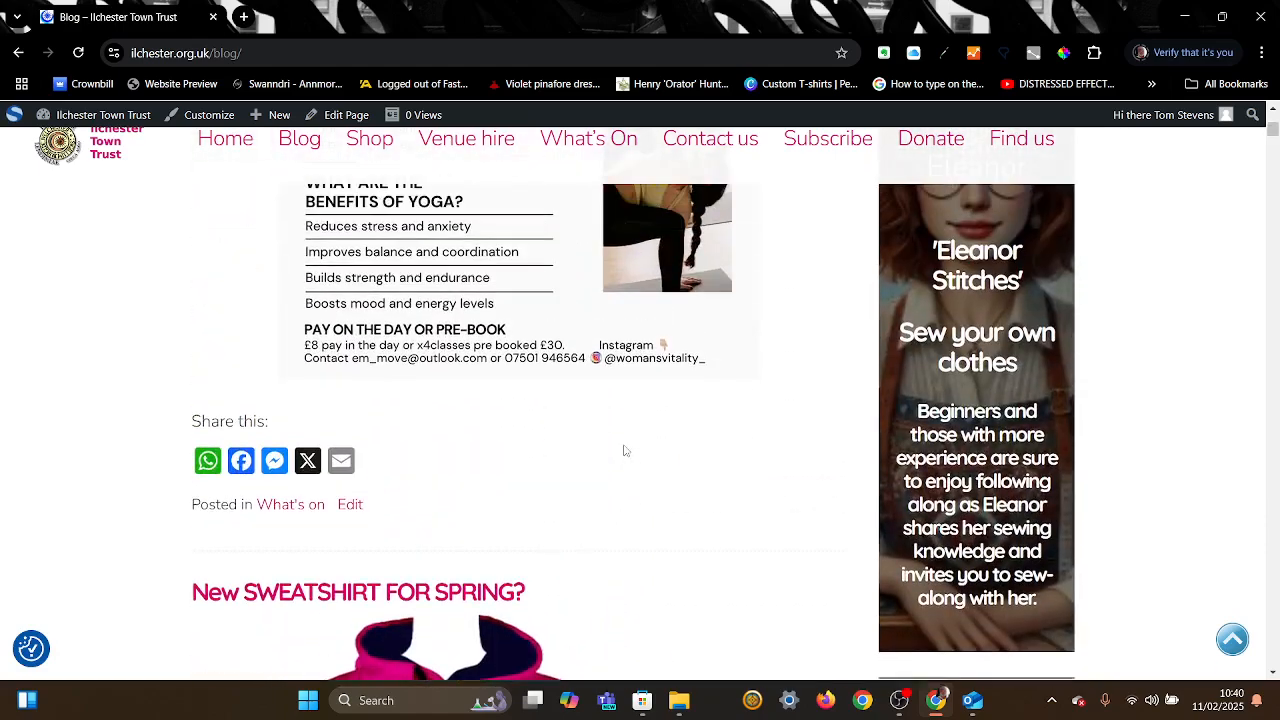
pyautogui.scroll(3, 623, 446)
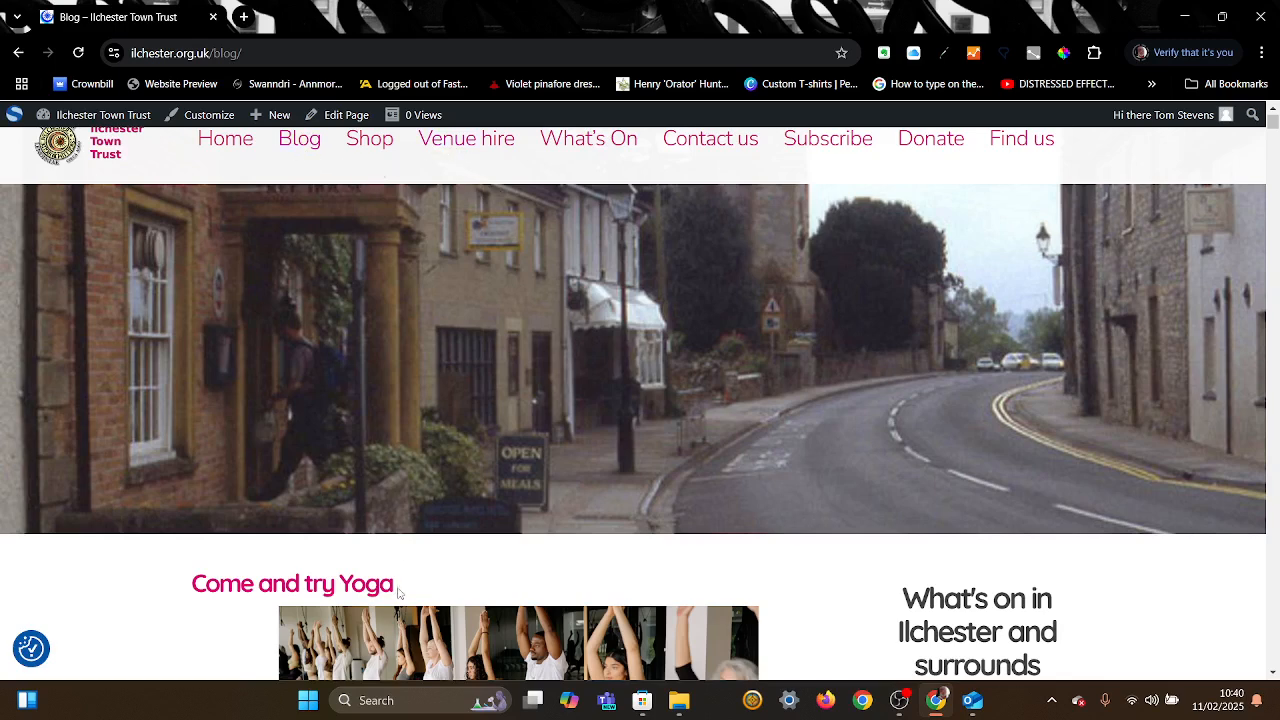
# Step: Open the live 'Come and try Yoga' post, scroll past the Share buttons, and edit it
pyautogui.click(328, 594)
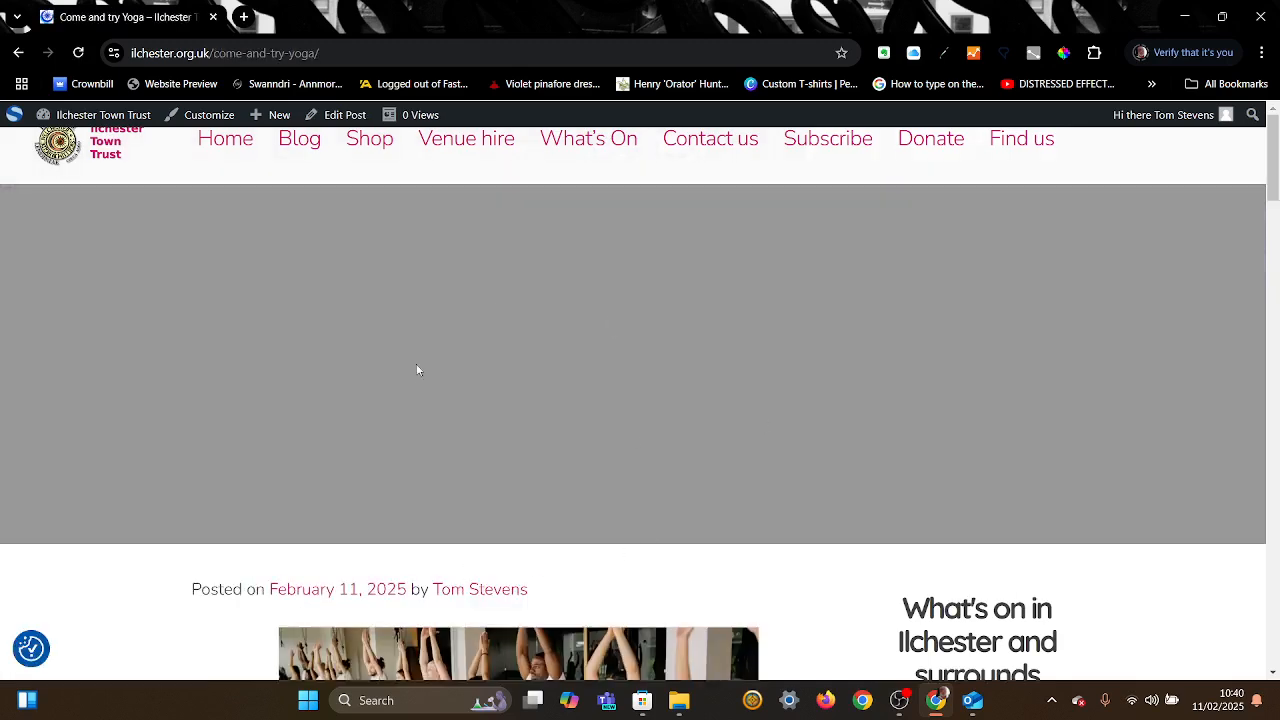
pyautogui.scroll(-4, 642, 418)
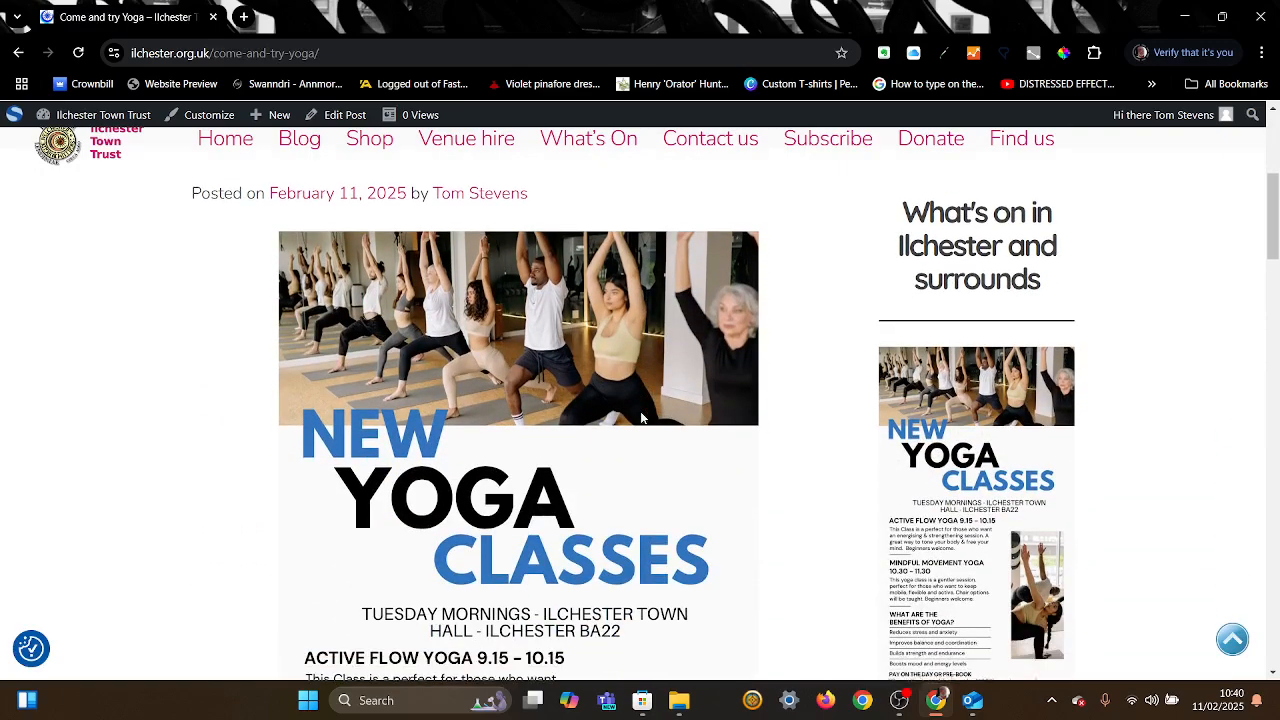
pyautogui.scroll(-6, 642, 418)
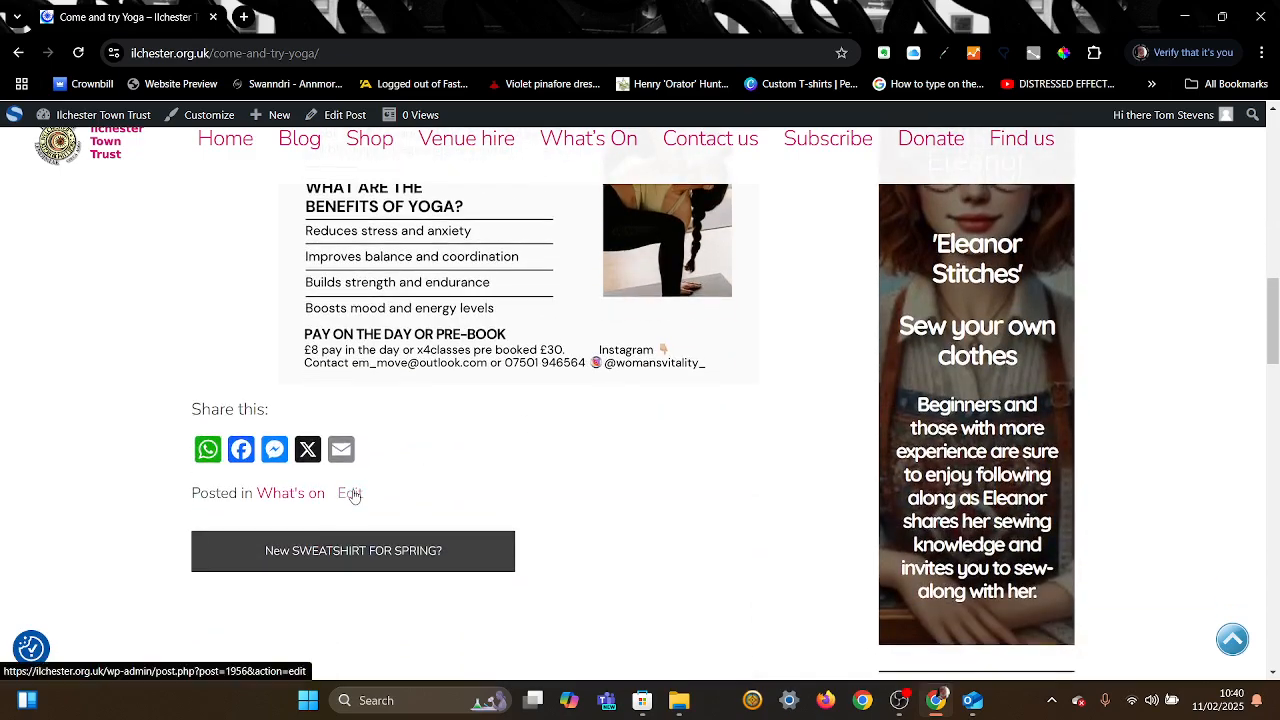
pyautogui.click(350, 493)
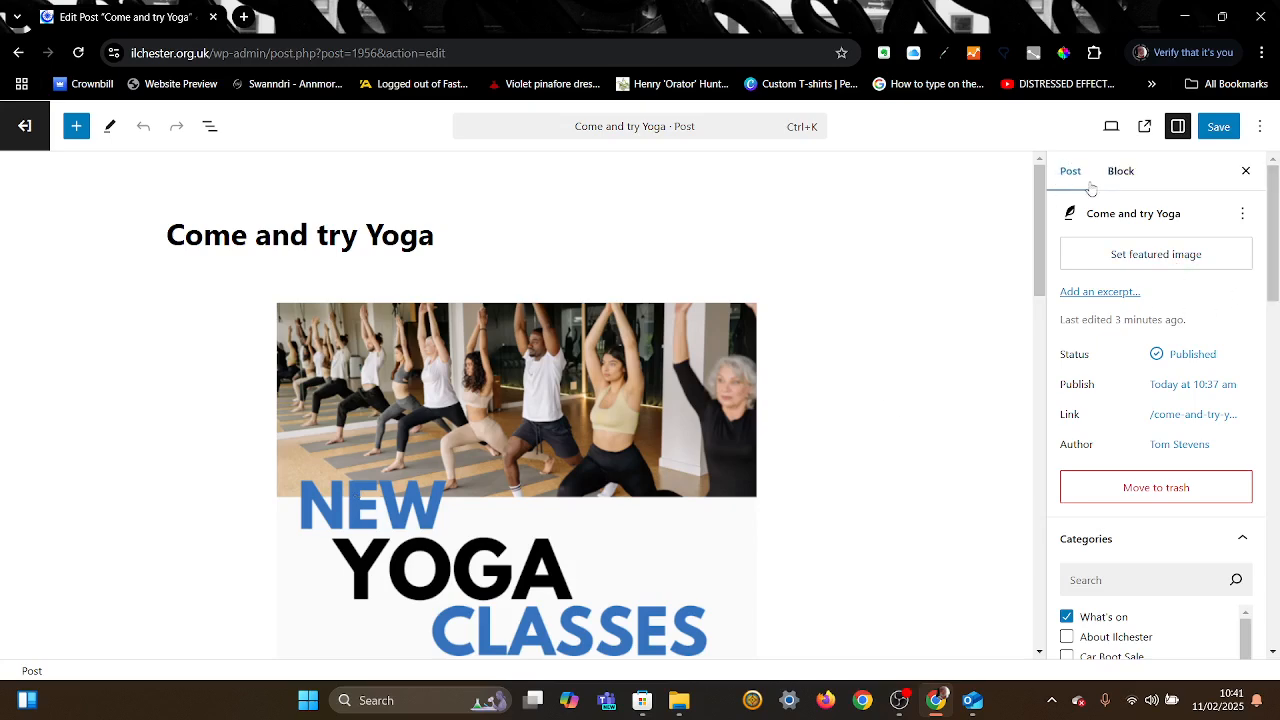
# Step: Make the yoga class photo the post's featured image, save the update, and view it live
pyautogui.click(1141, 262)
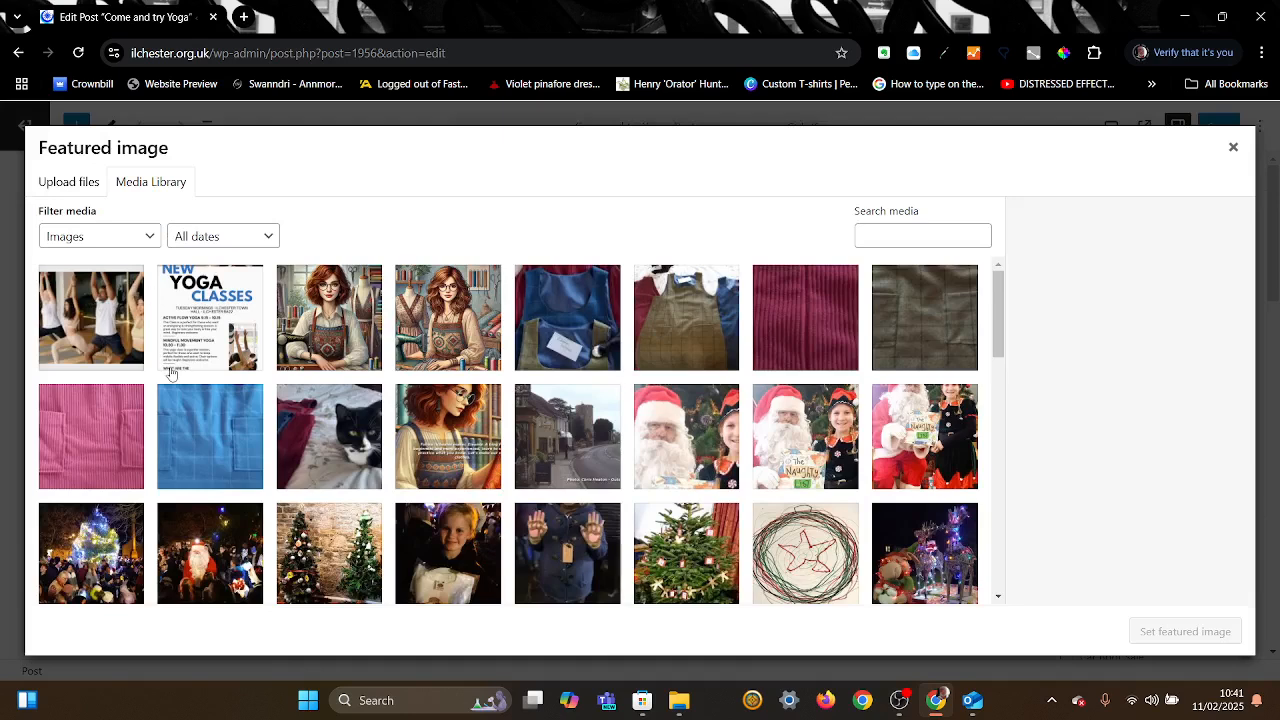
pyautogui.click(95, 335)
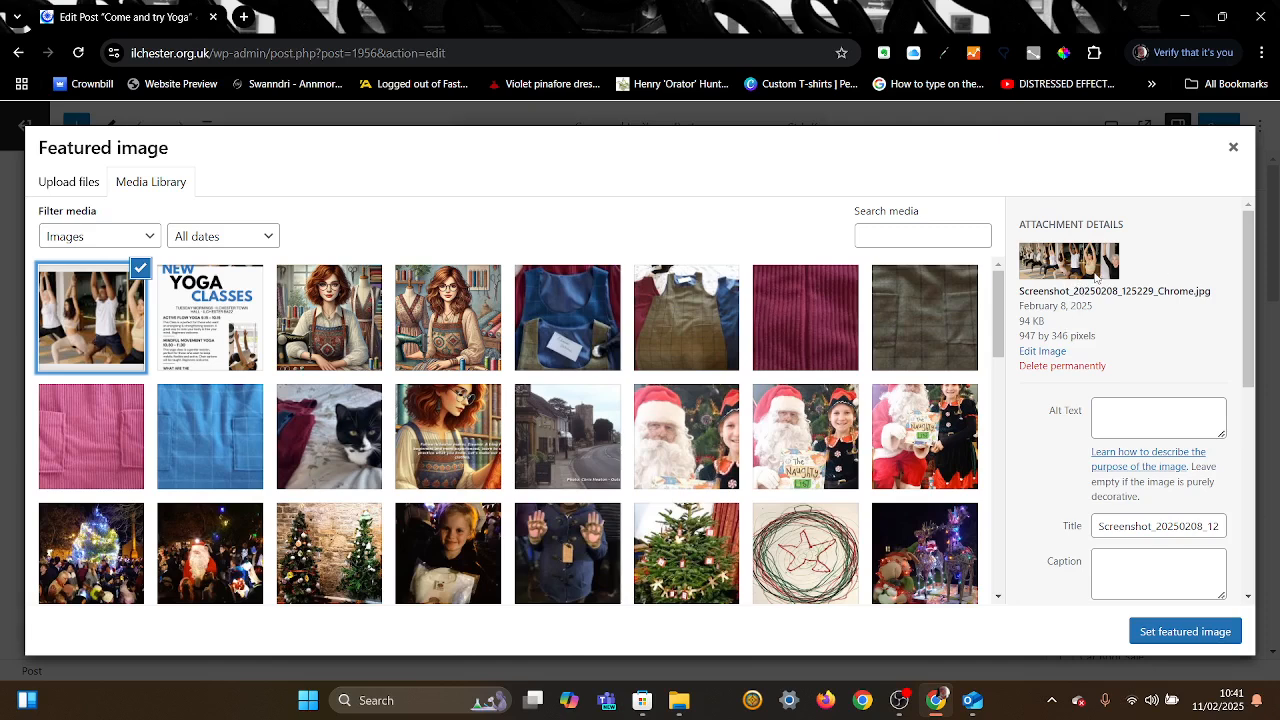
pyautogui.click(1166, 634)
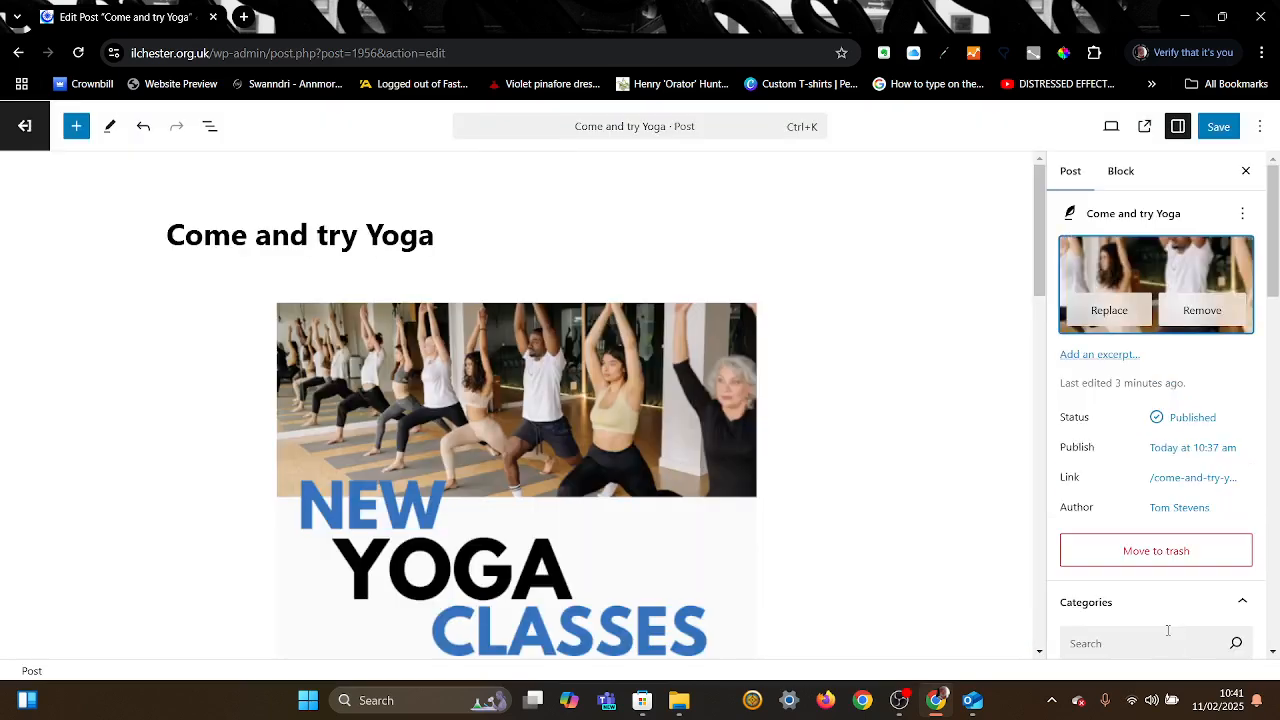
pyautogui.click(1219, 127)
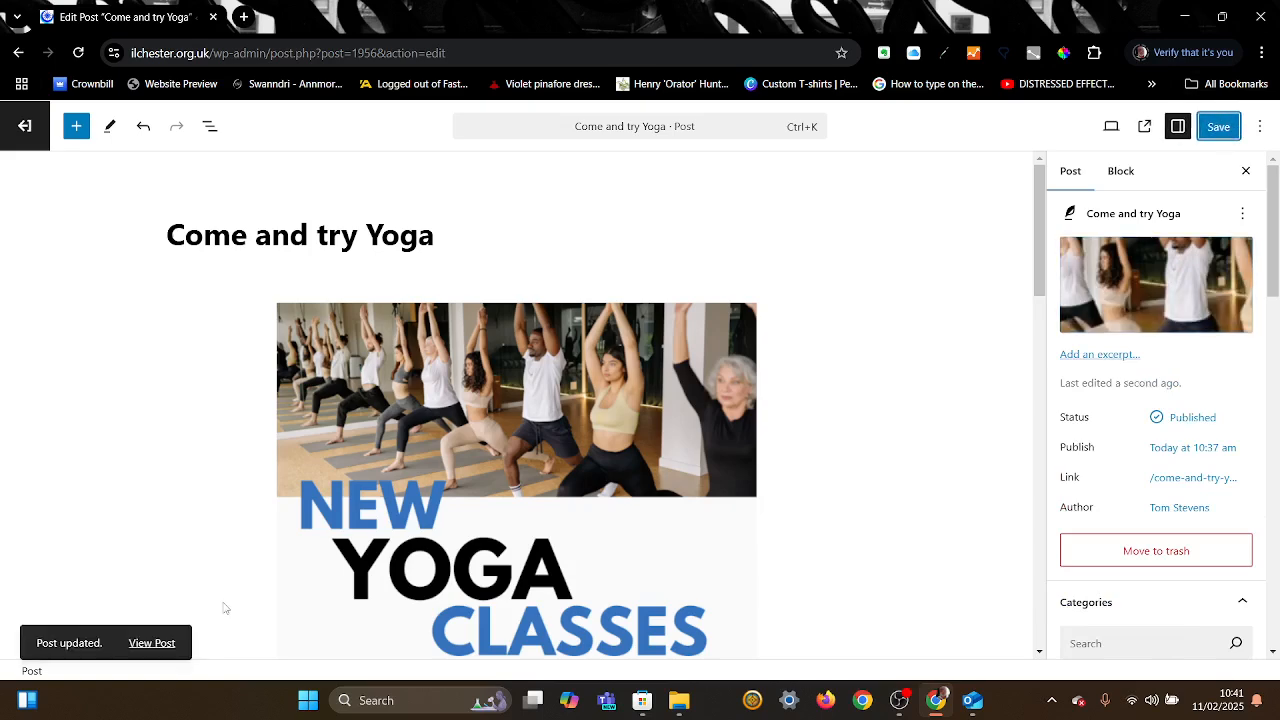
pyautogui.click(156, 645)
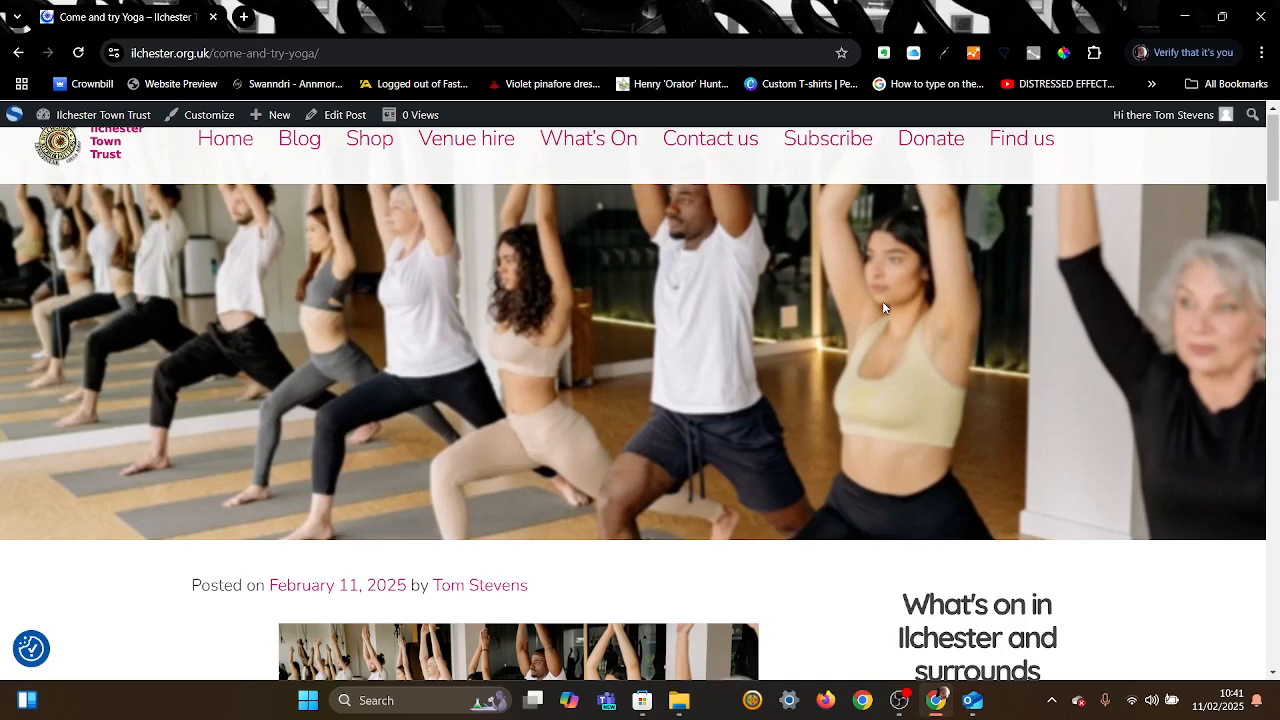
# Step: Return to the Blog page and check the yoga entry now headed by its featured photo
pyautogui.click(305, 148)
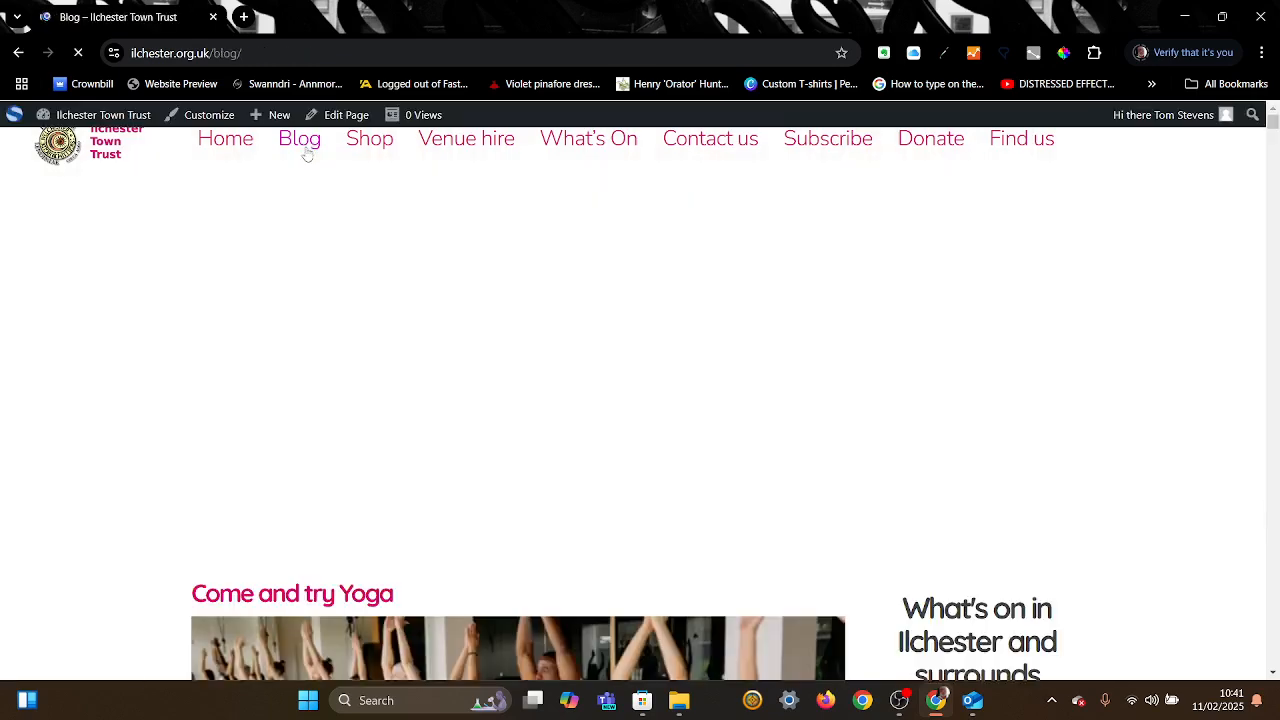
pyautogui.scroll(-3, 625, 383)
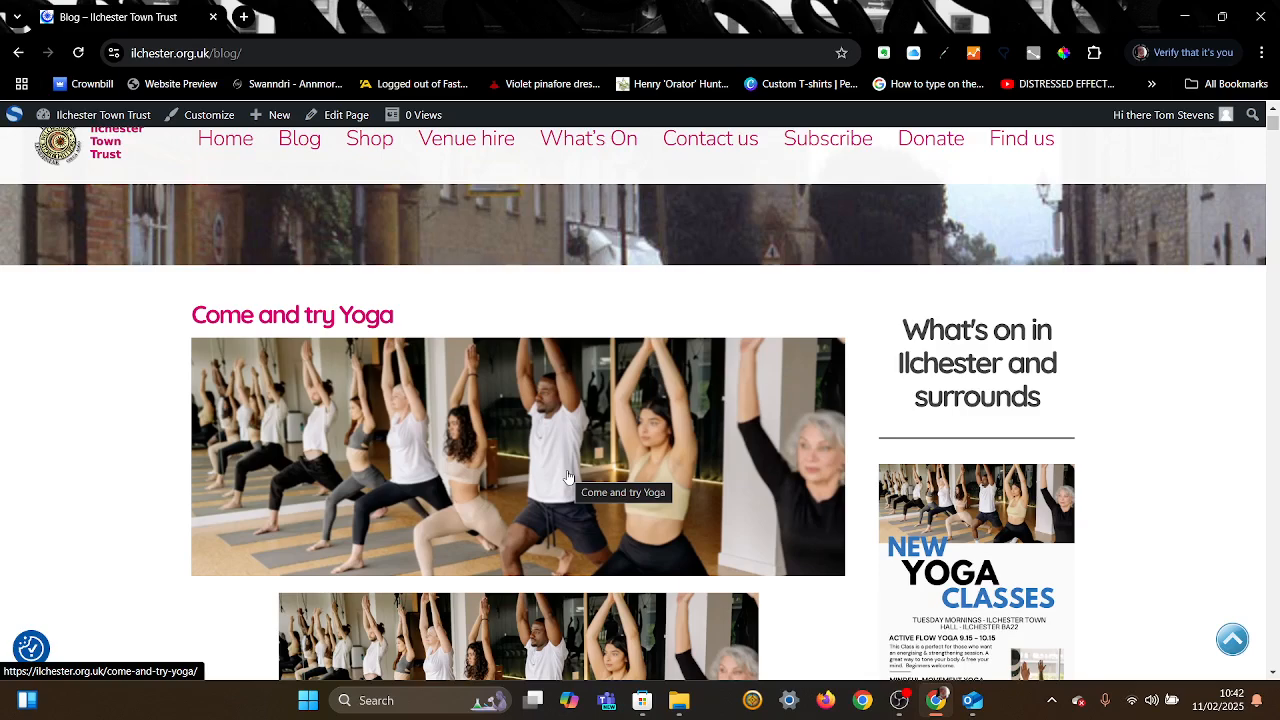
pyautogui.scroll(-6, 567, 476)
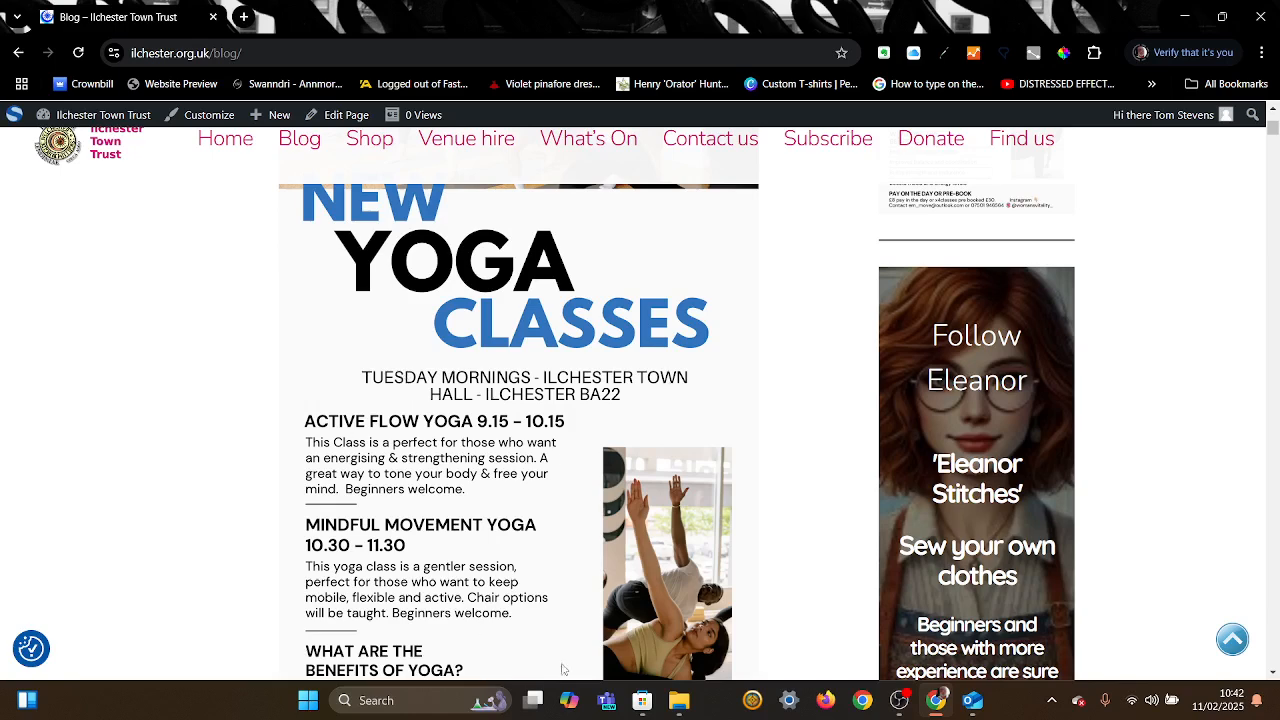
pyautogui.scroll(3, 601, 331)
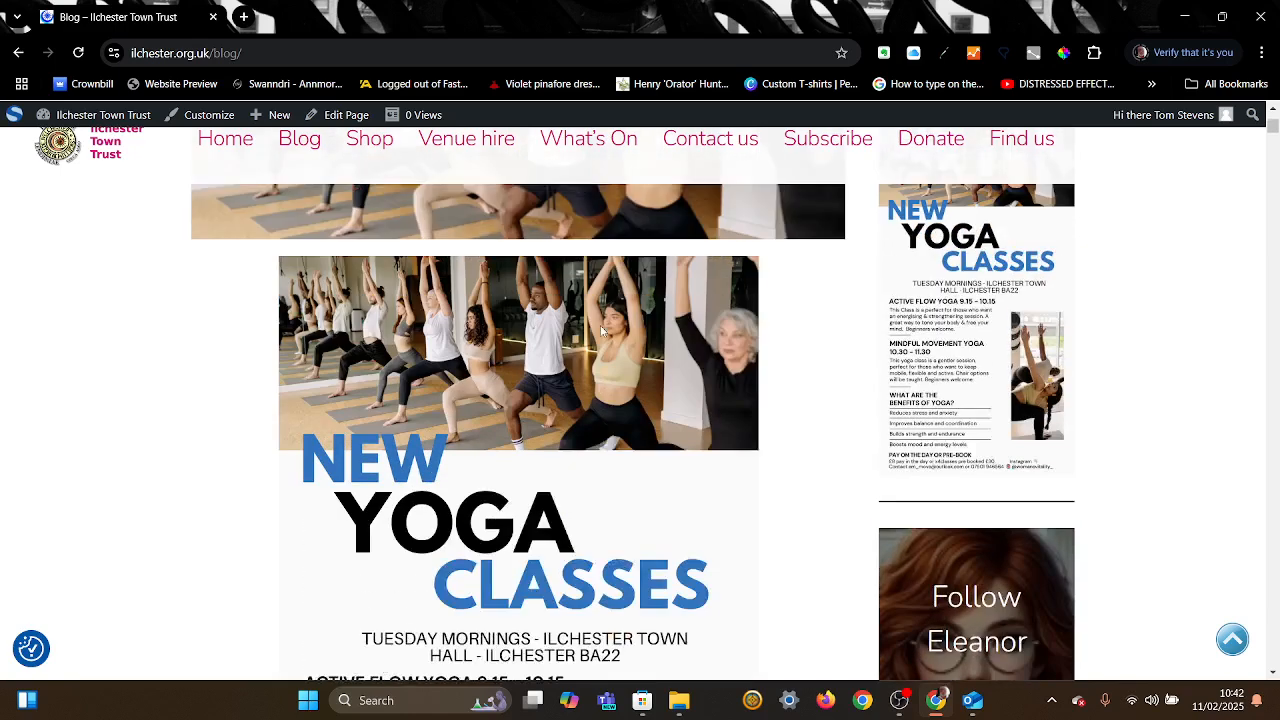
pyautogui.scroll(3, 601, 331)
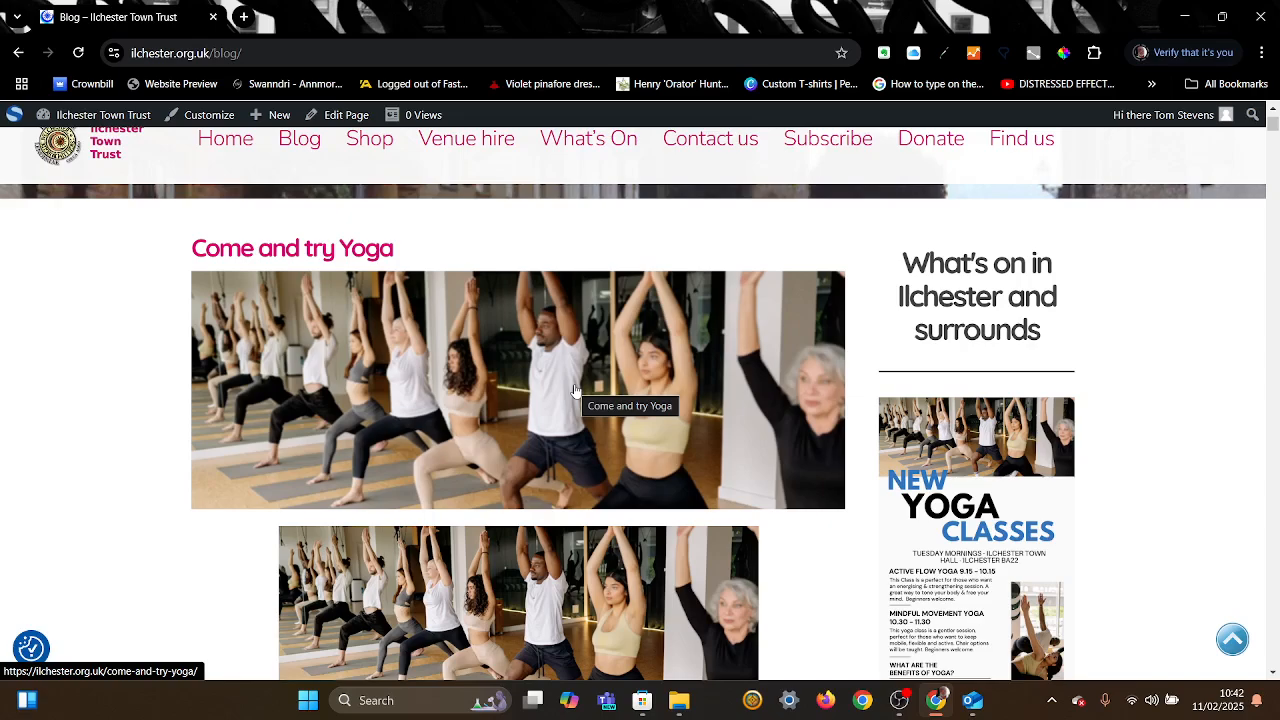
# Step: Review the blog posts back to the top, then restore the browser window to a smaller size
pyautogui.scroll(-10, 575, 390)
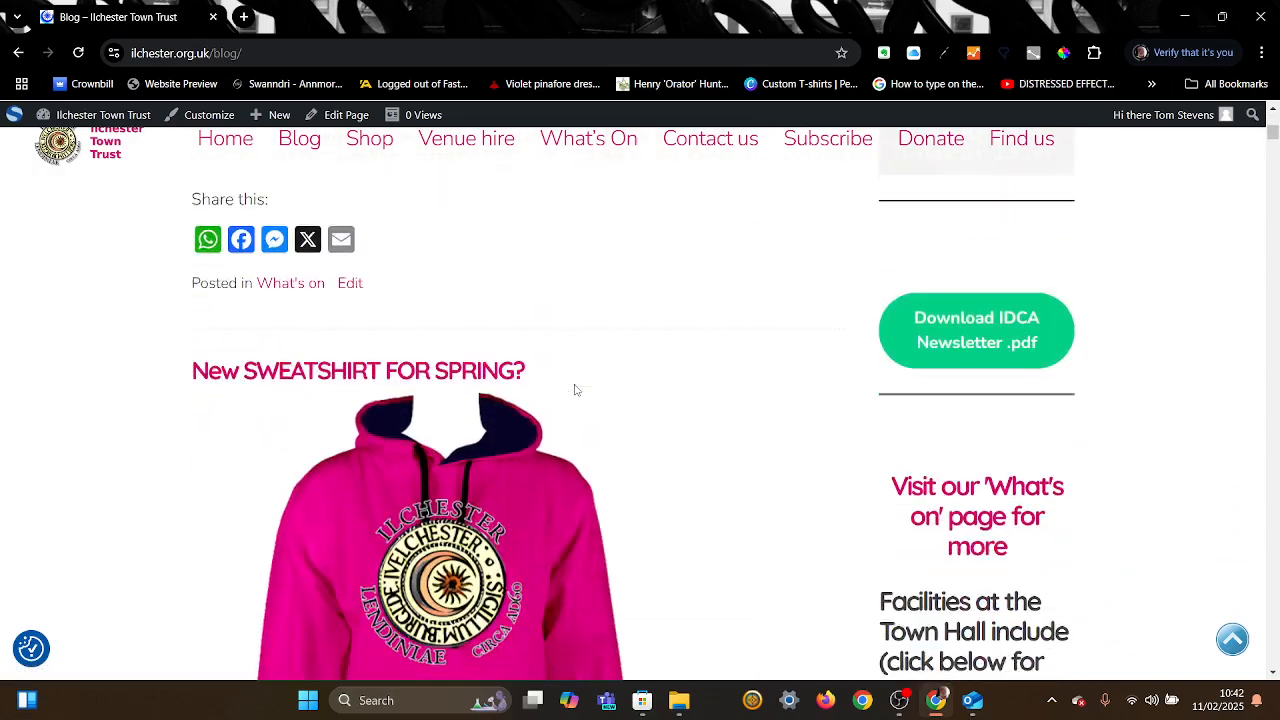
pyautogui.scroll(10, 575, 390)
pyautogui.scroll(-5, 575, 390)
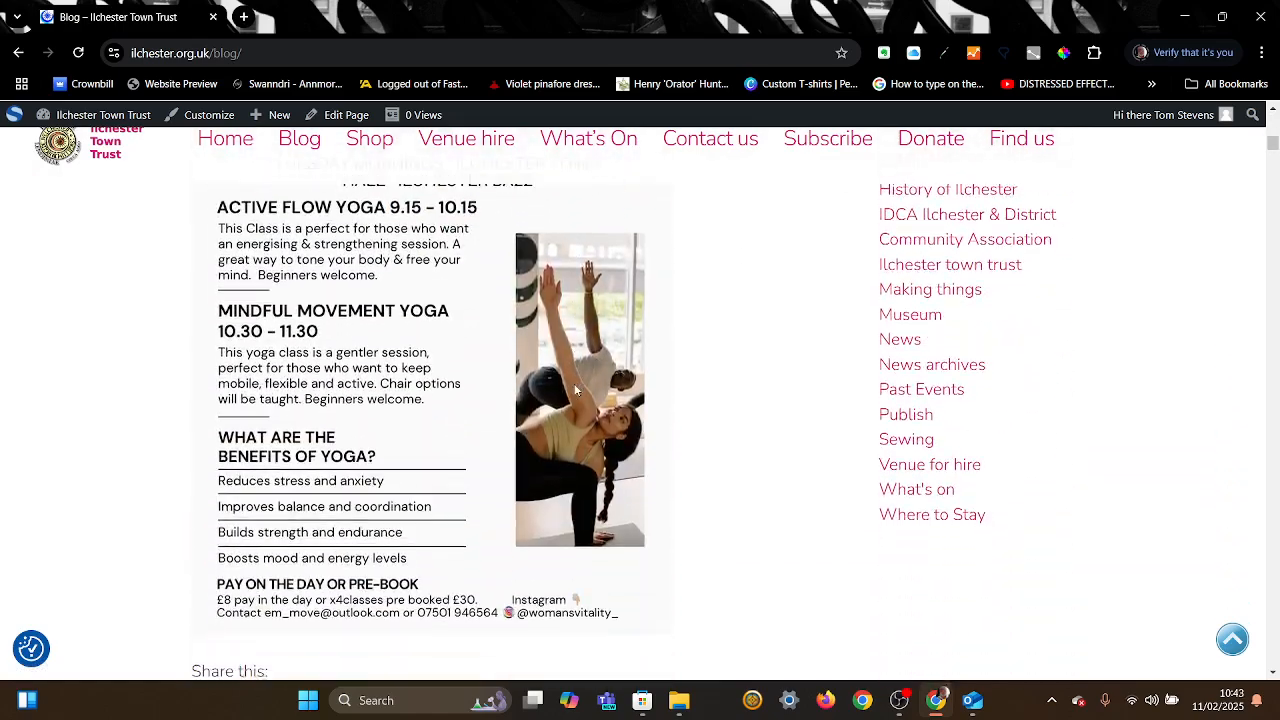
pyautogui.scroll(-7, 575, 390)
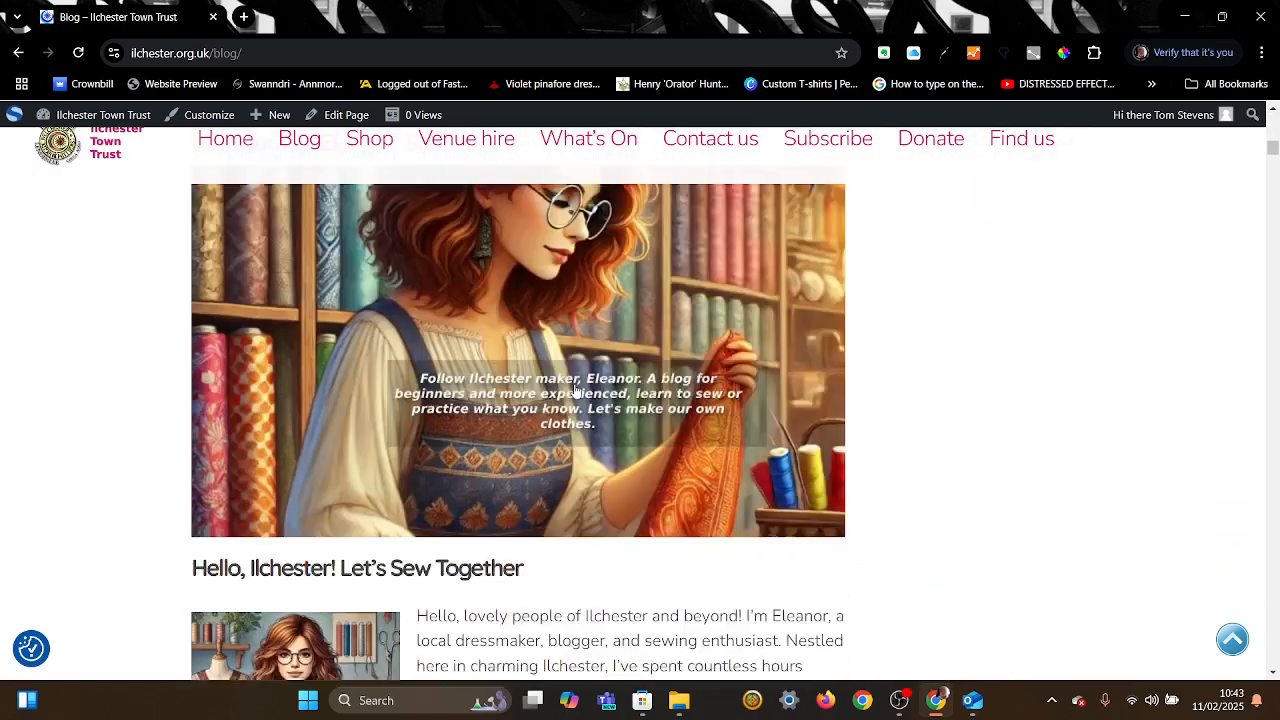
pyautogui.scroll(-3, 575, 390)
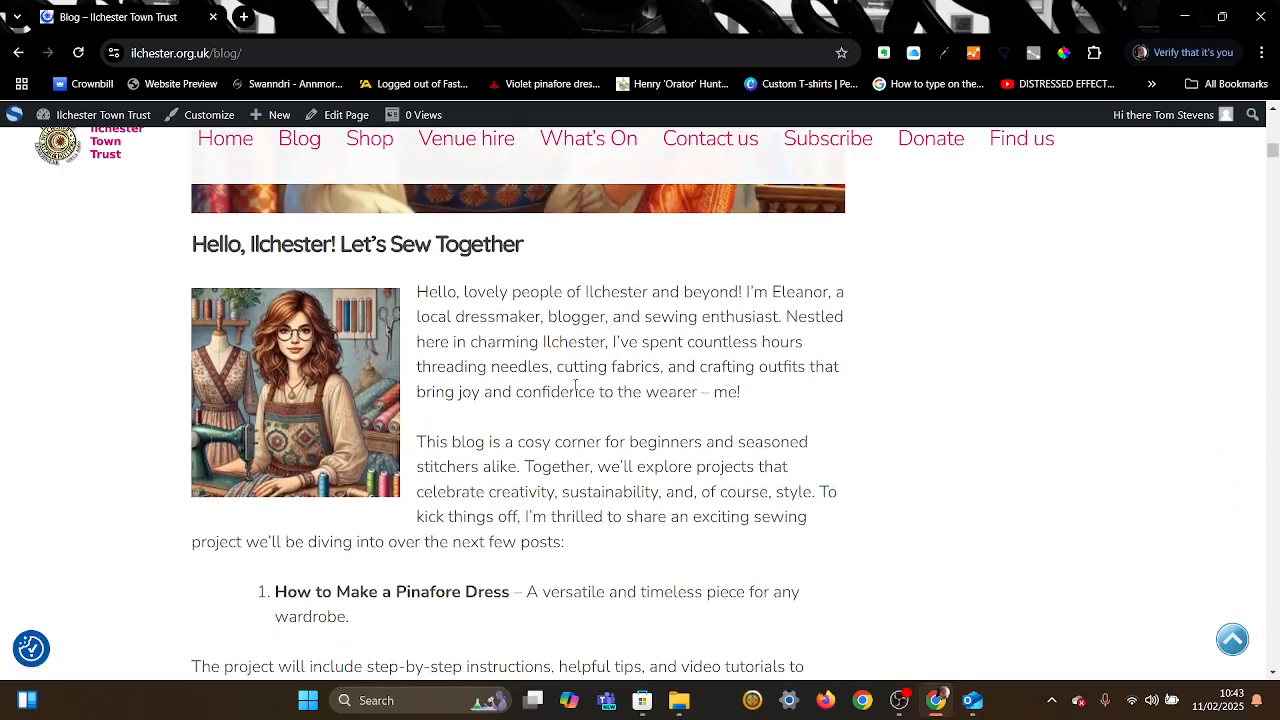
pyautogui.scroll(8, 575, 390)
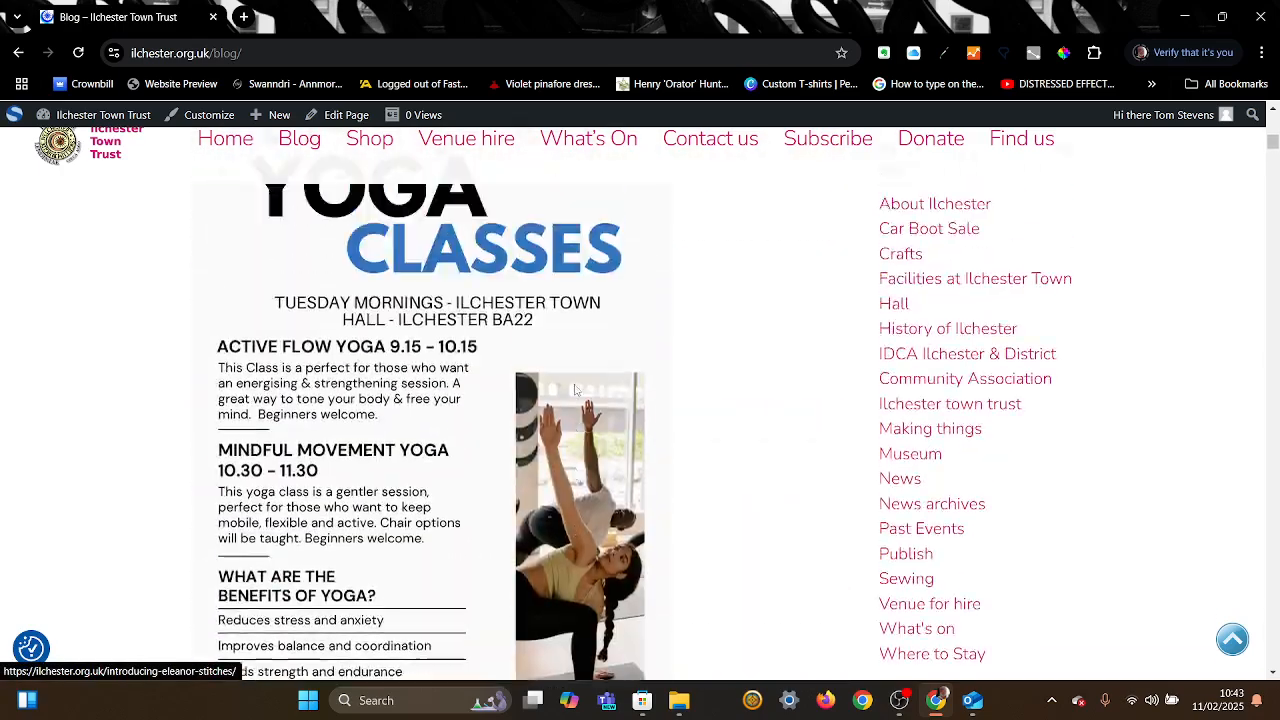
pyautogui.scroll(9, 575, 390)
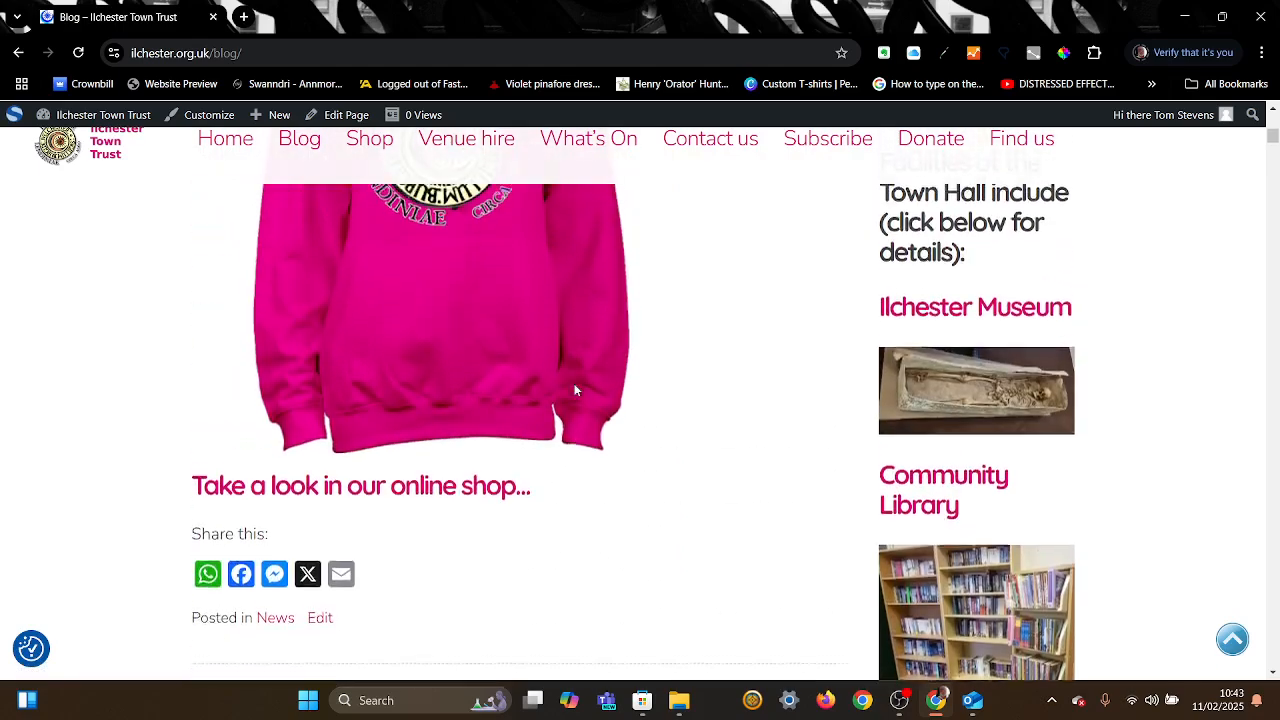
pyautogui.scroll(8, 575, 390)
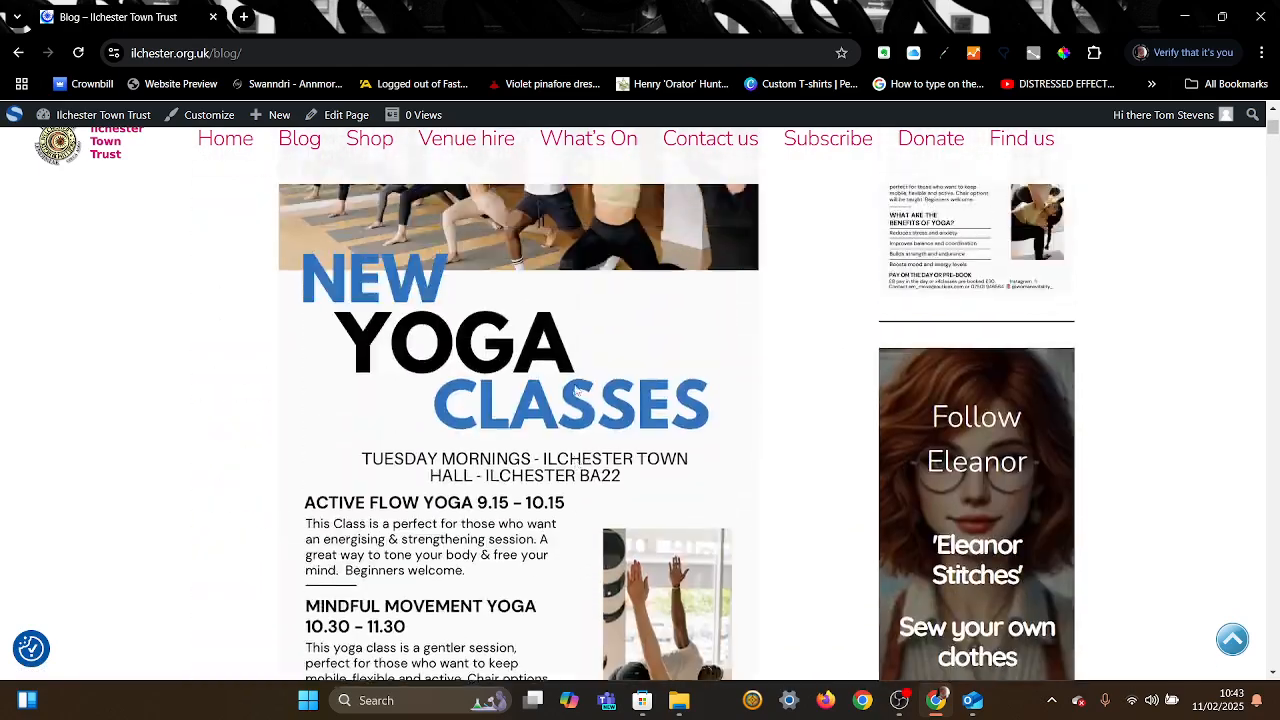
pyautogui.scroll(7, 576, 391)
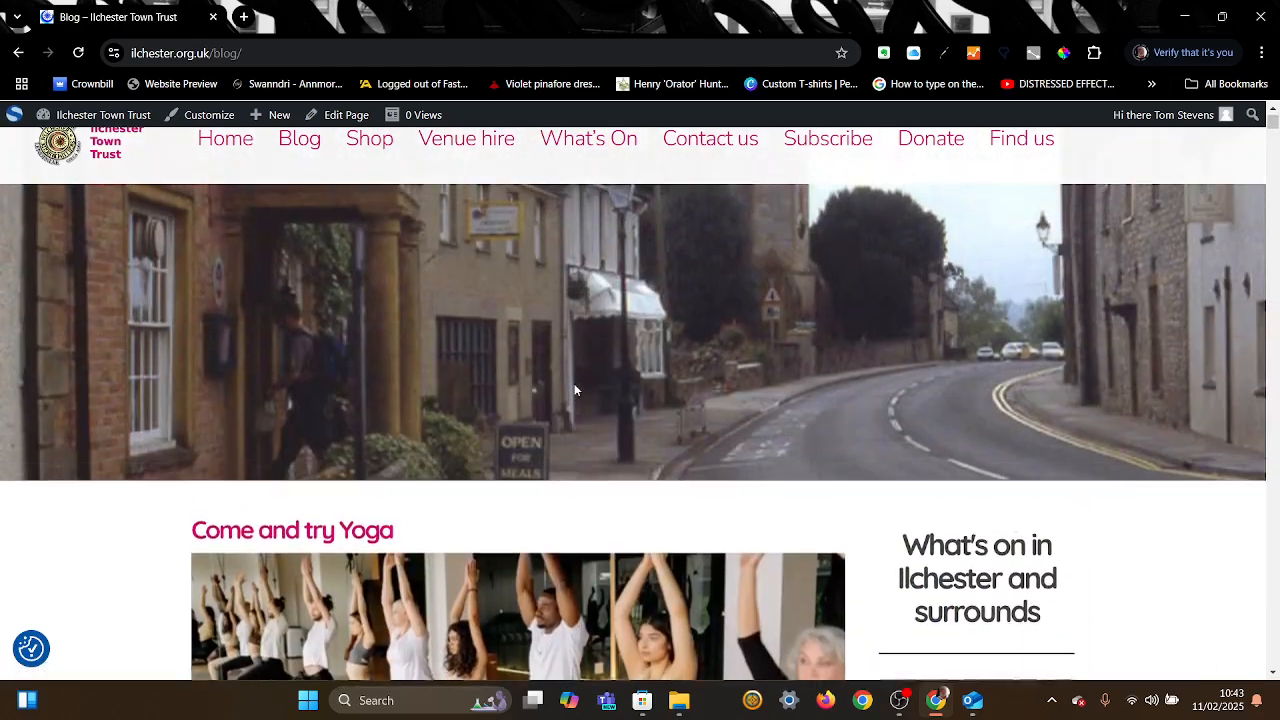
pyautogui.scroll(-6, 575, 390)
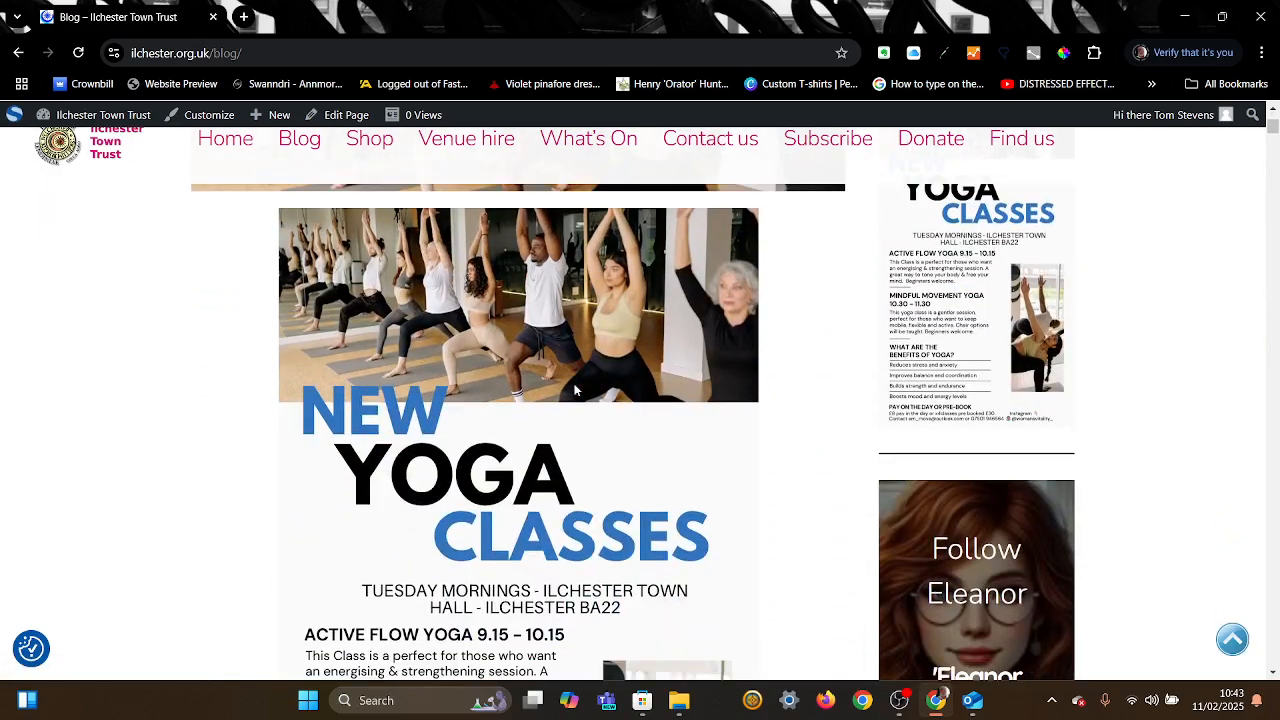
pyautogui.scroll(1, 575, 390)
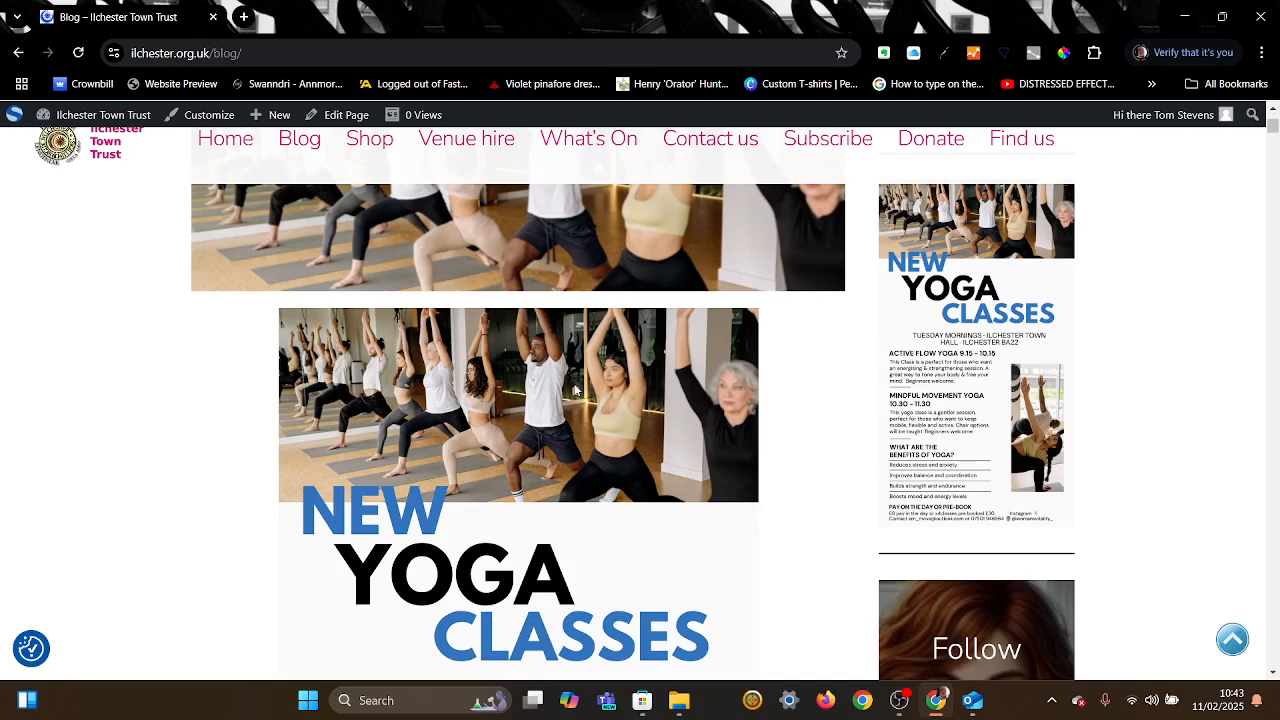
pyautogui.scroll(-1, 575, 390)
pyautogui.scroll(2, 575, 390)
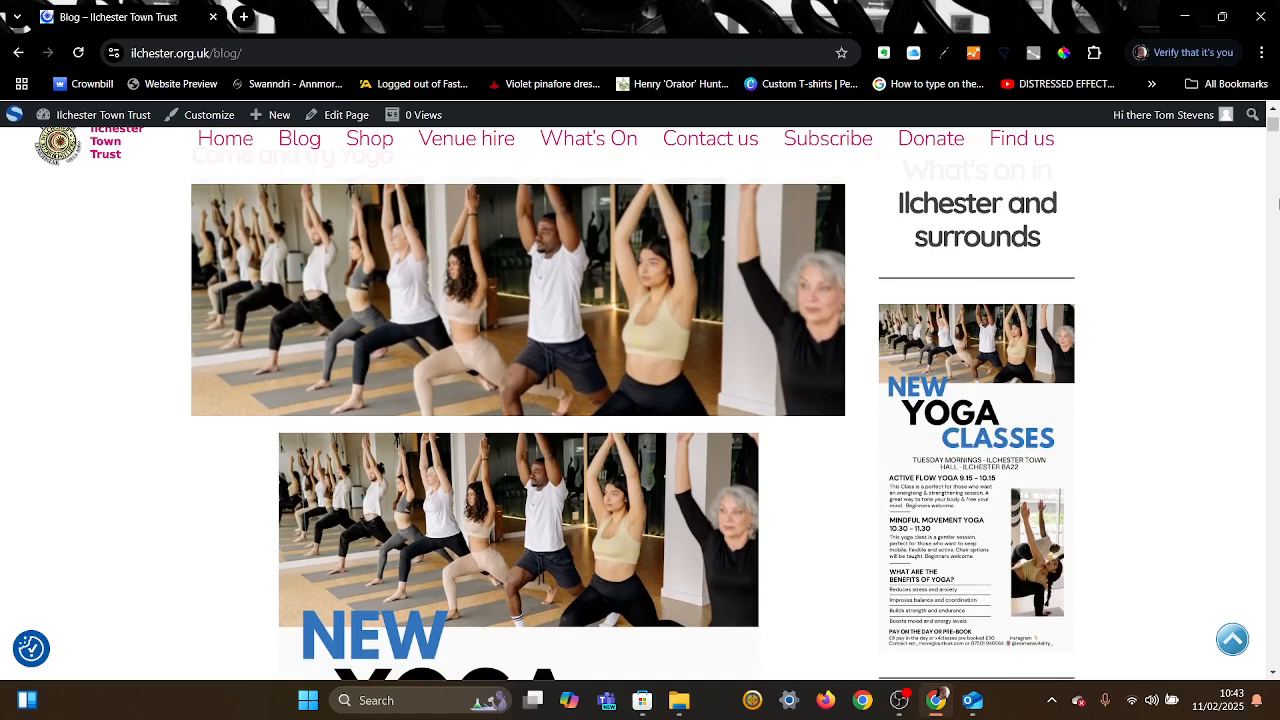
pyautogui.click(1273, 110)
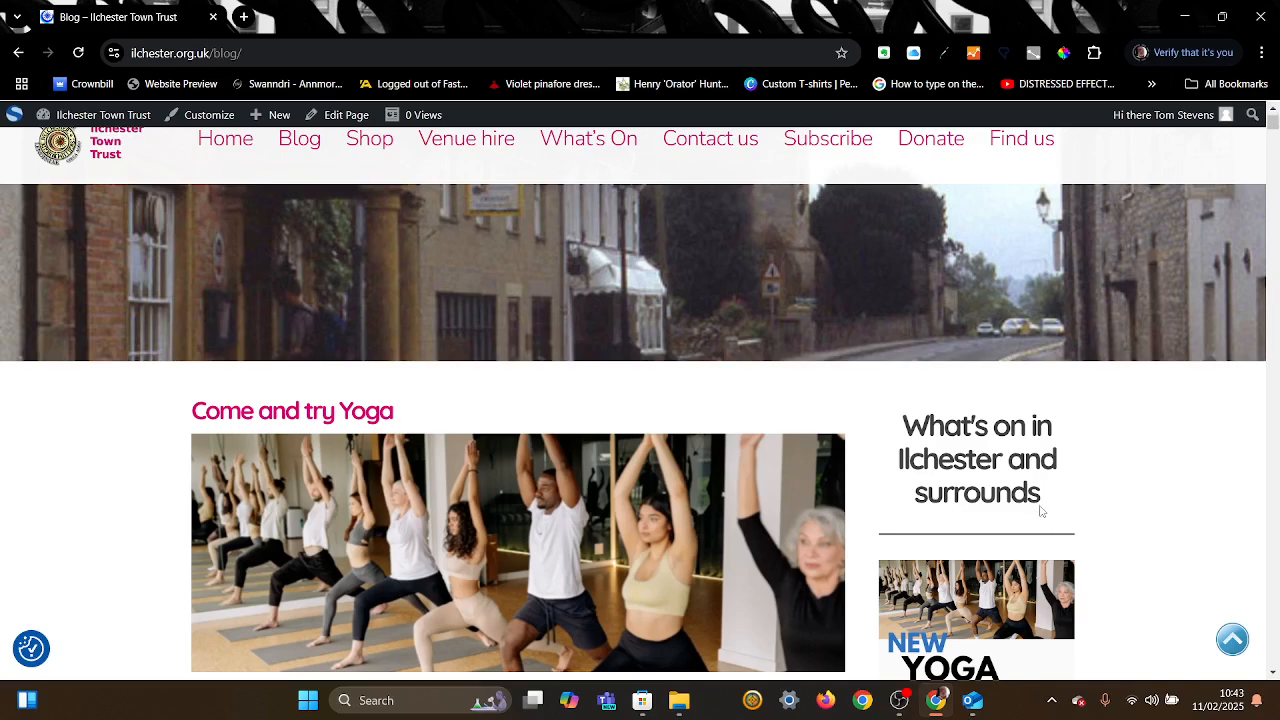
pyautogui.click(1225, 29)
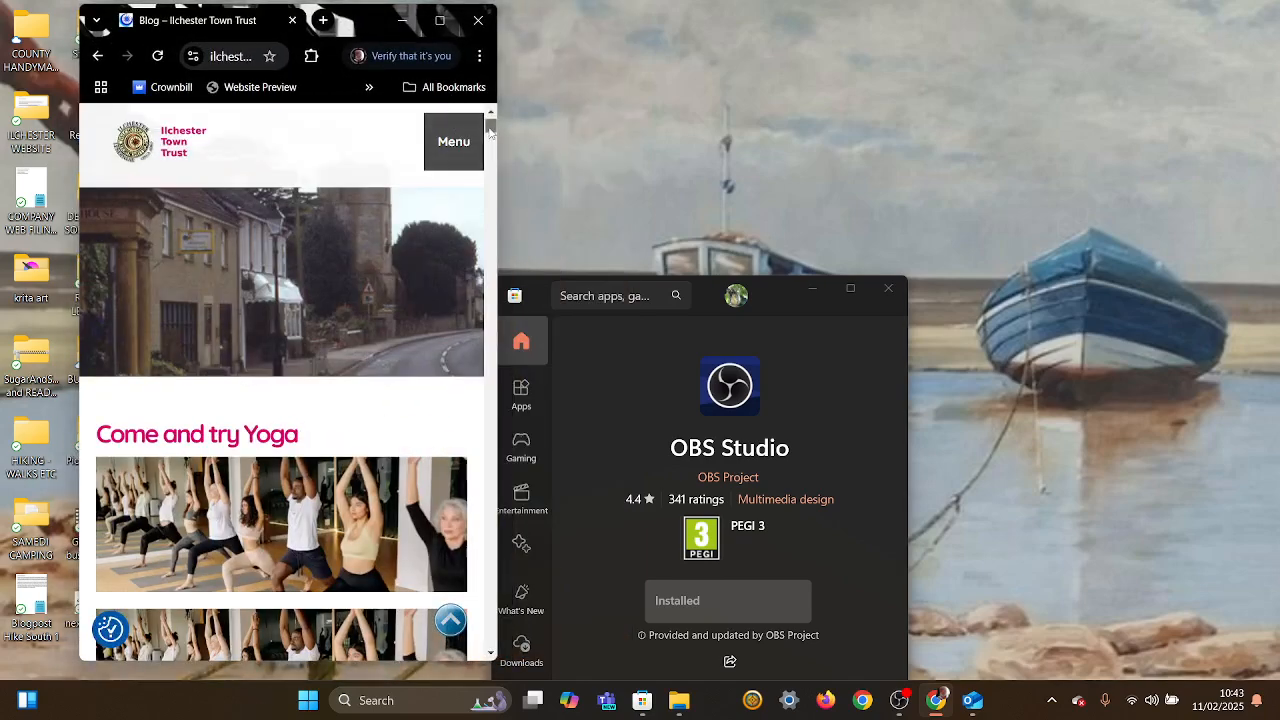
# Step: Scroll through the blog posts in the narrow mobile-style Chrome window
pyautogui.scroll(-5, 489, 128)
pyautogui.scroll(5, 489, 125)
pyautogui.moveTo(489, 124); pyautogui.dragTo(488, 255)
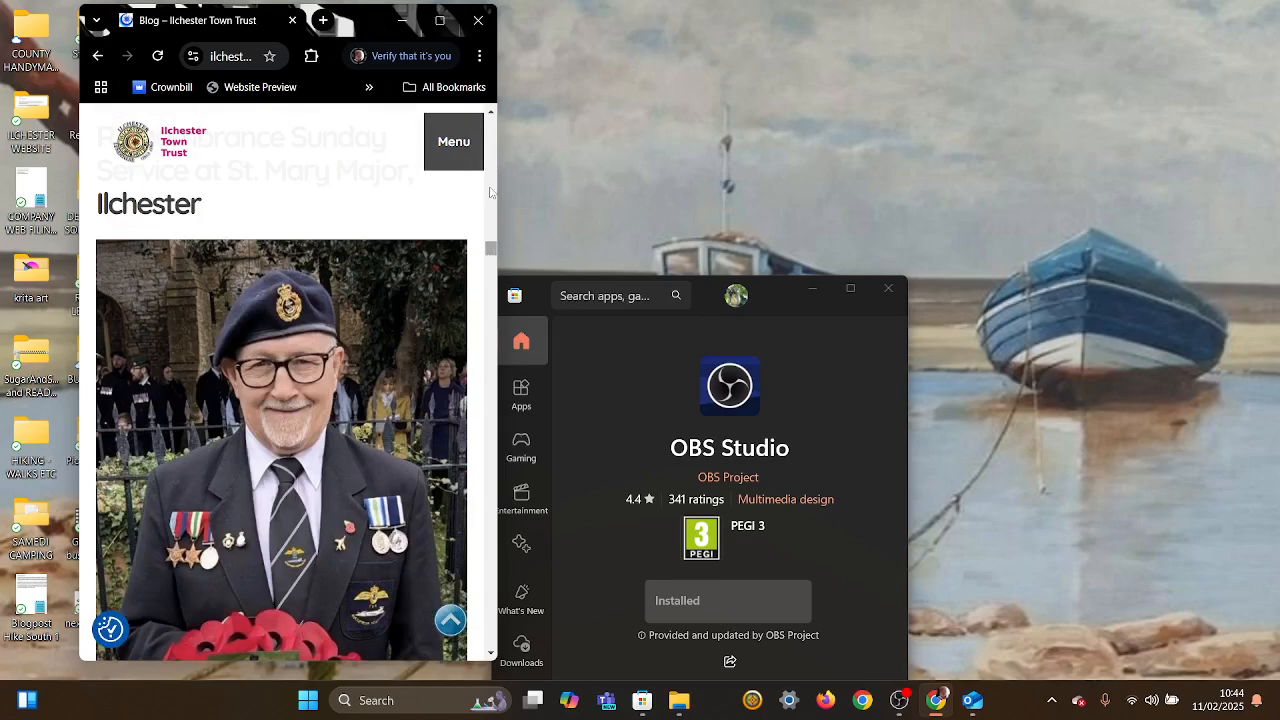
pyautogui.click(492, 117)
pyautogui.moveTo(492, 117); pyautogui.dragTo(492, 117)
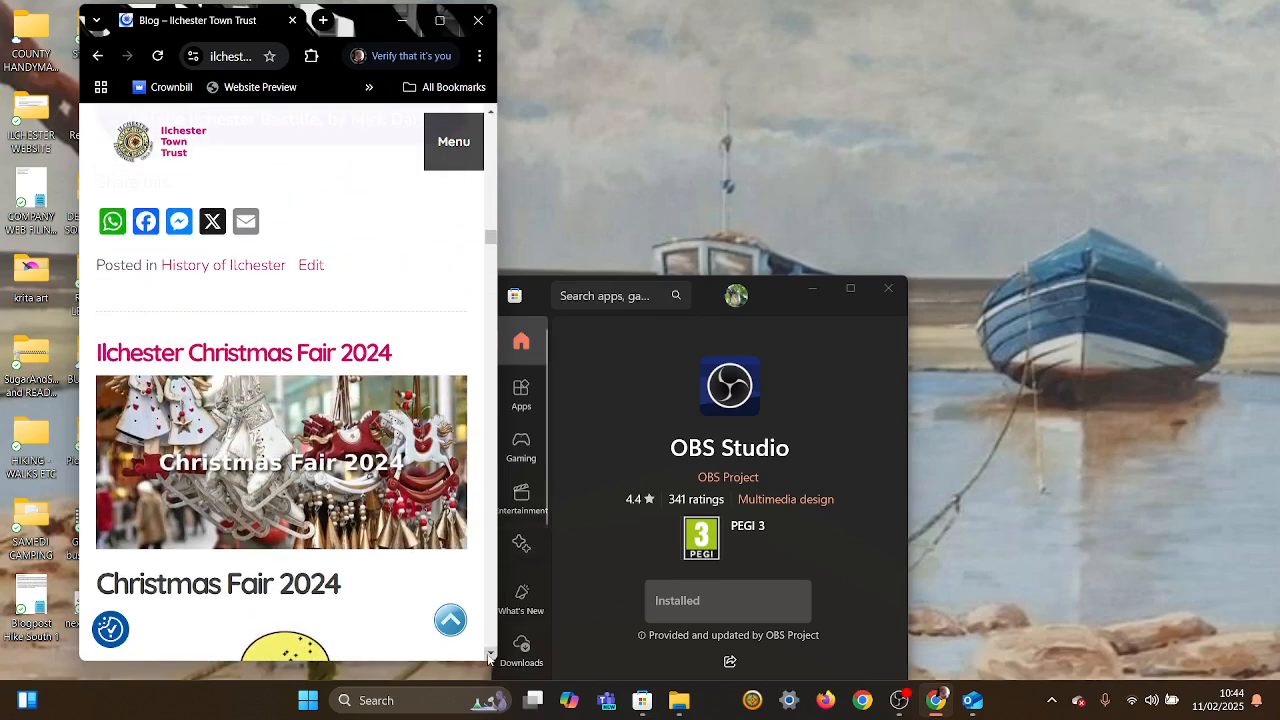
pyautogui.scroll(-6, 492, 655)
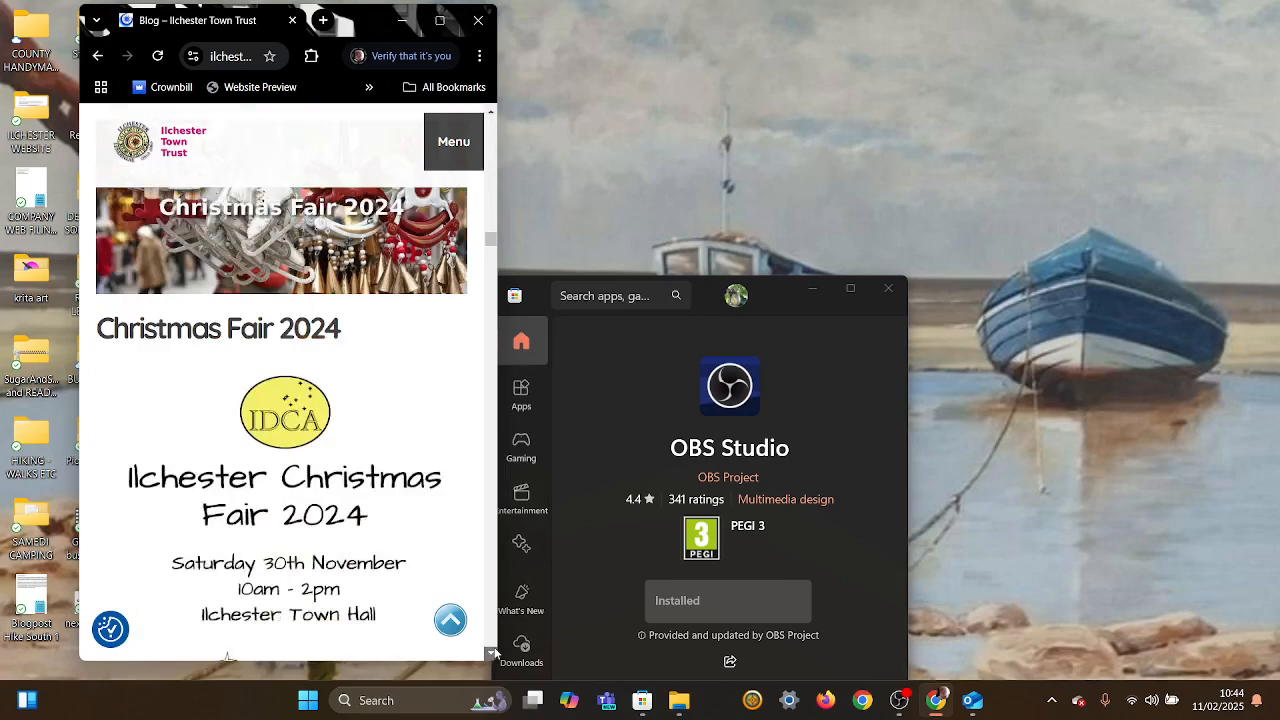
pyautogui.scroll(-12, 492, 655)
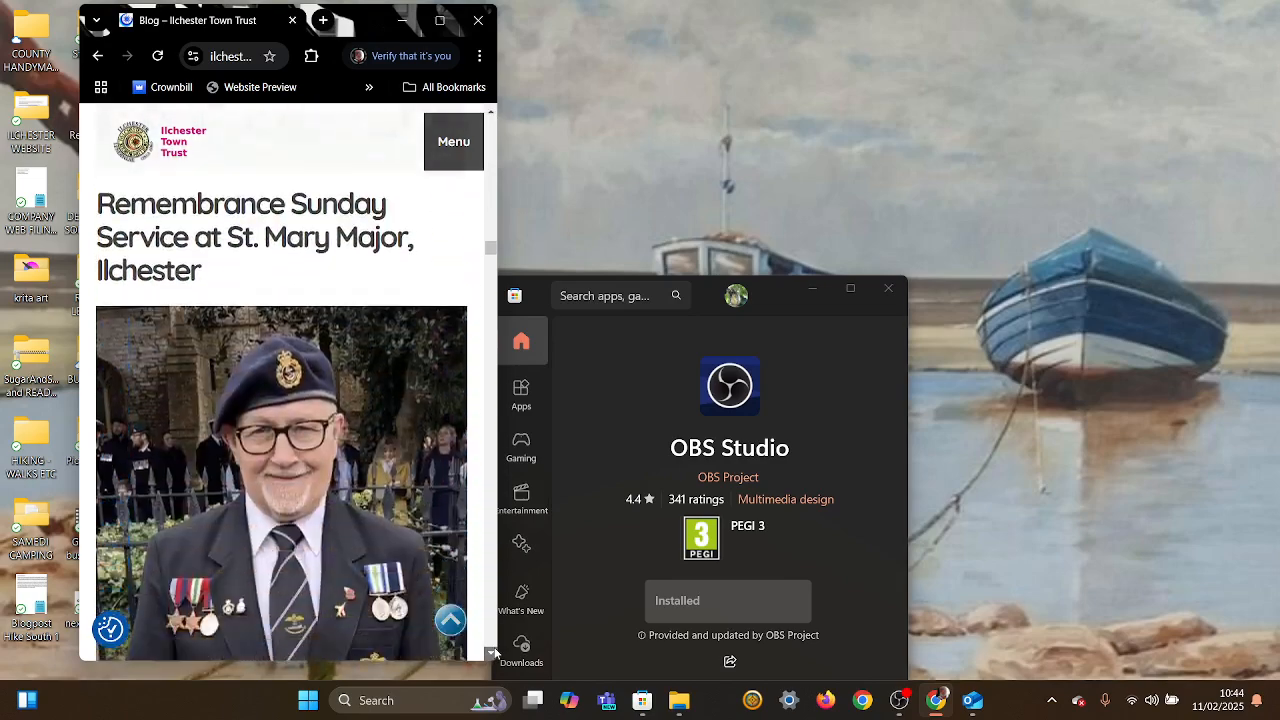
pyautogui.scroll(-3, 492, 655)
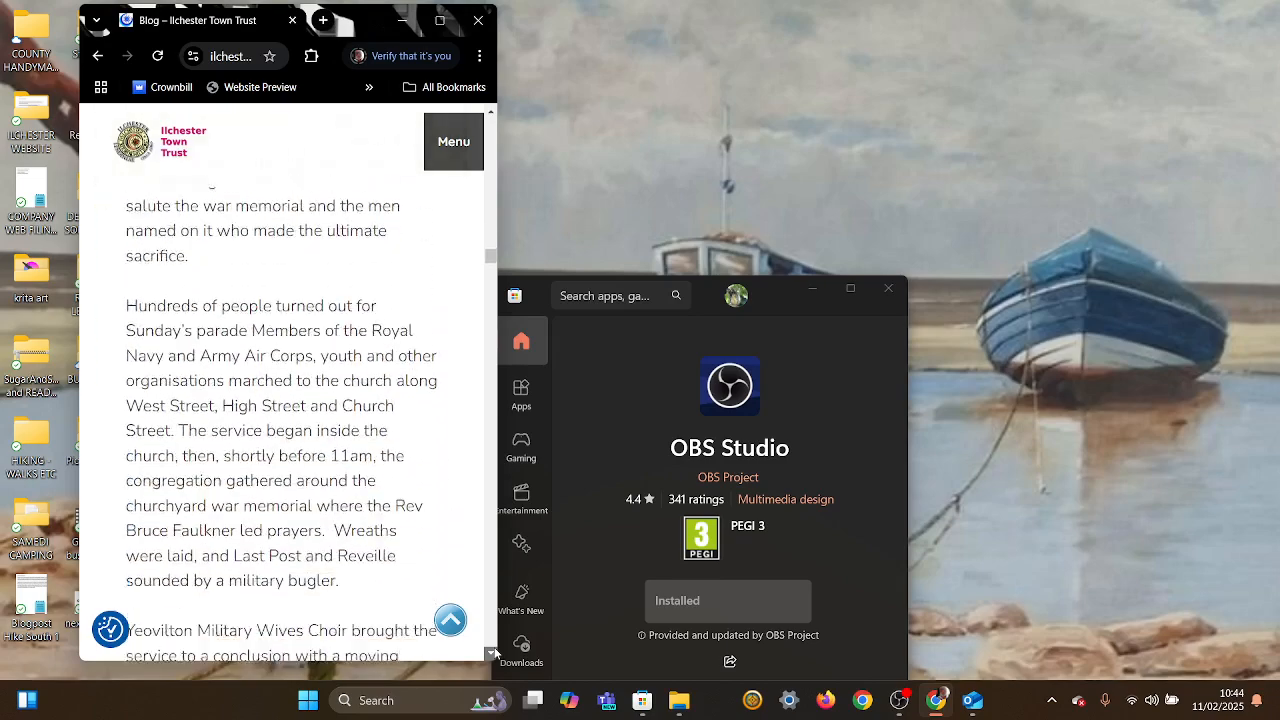
pyautogui.scroll(-13, 492, 655)
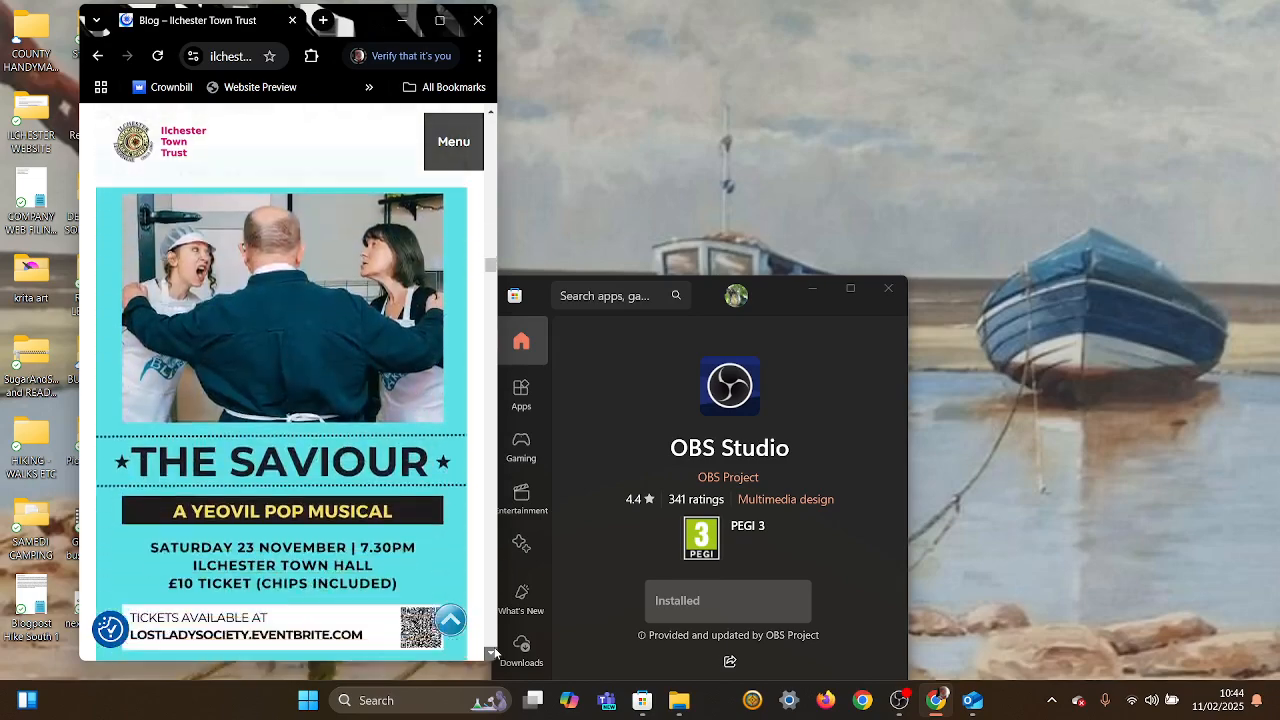
pyautogui.scroll(-7, 492, 655)
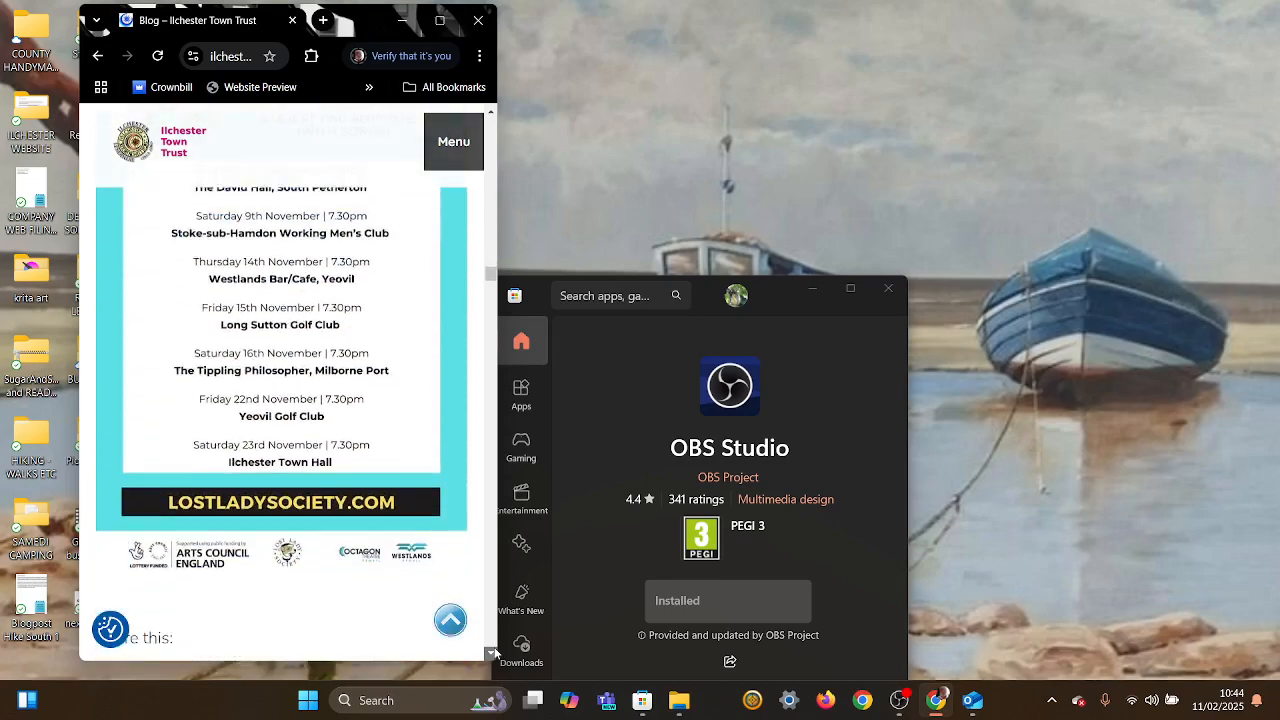
pyautogui.scroll(-12, 492, 653)
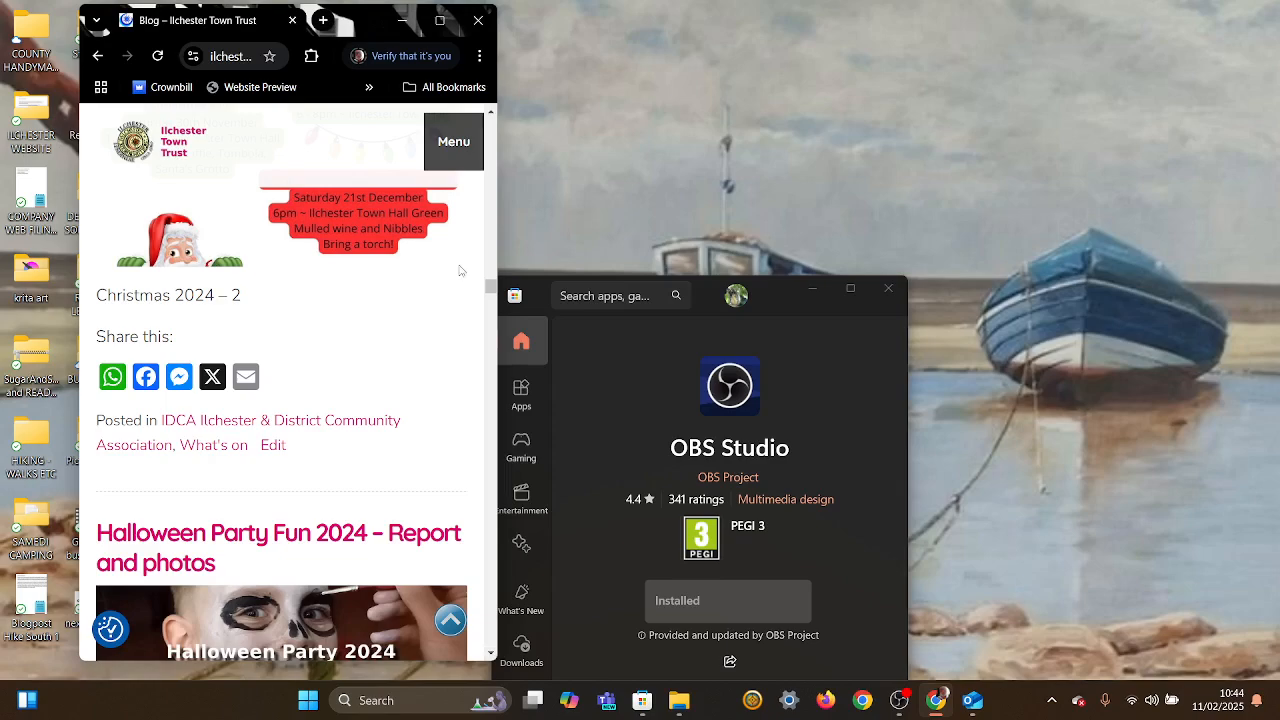
# Step: Move down to the blog footer, then maximise the Chrome window to full screen
pyautogui.moveTo(490, 290); pyautogui.dragTo(484, 643)
pyautogui.click(491, 113)
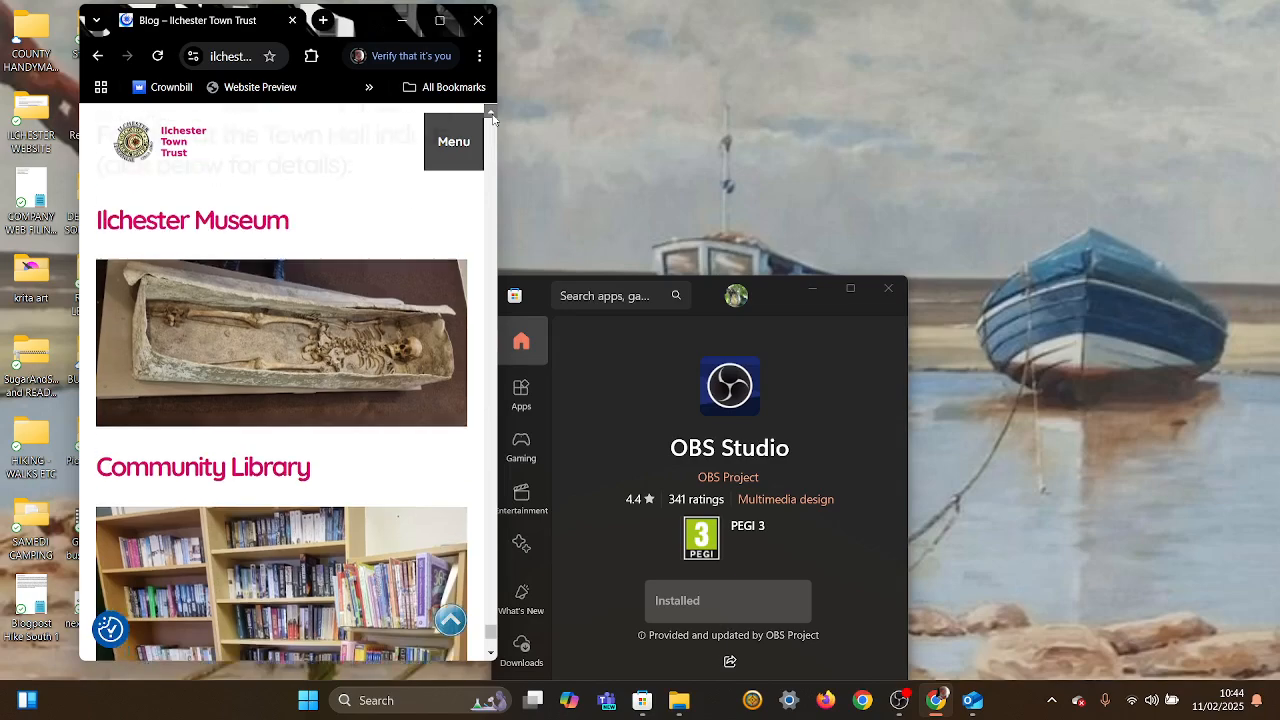
pyautogui.click(491, 115)
pyautogui.click(491, 115)
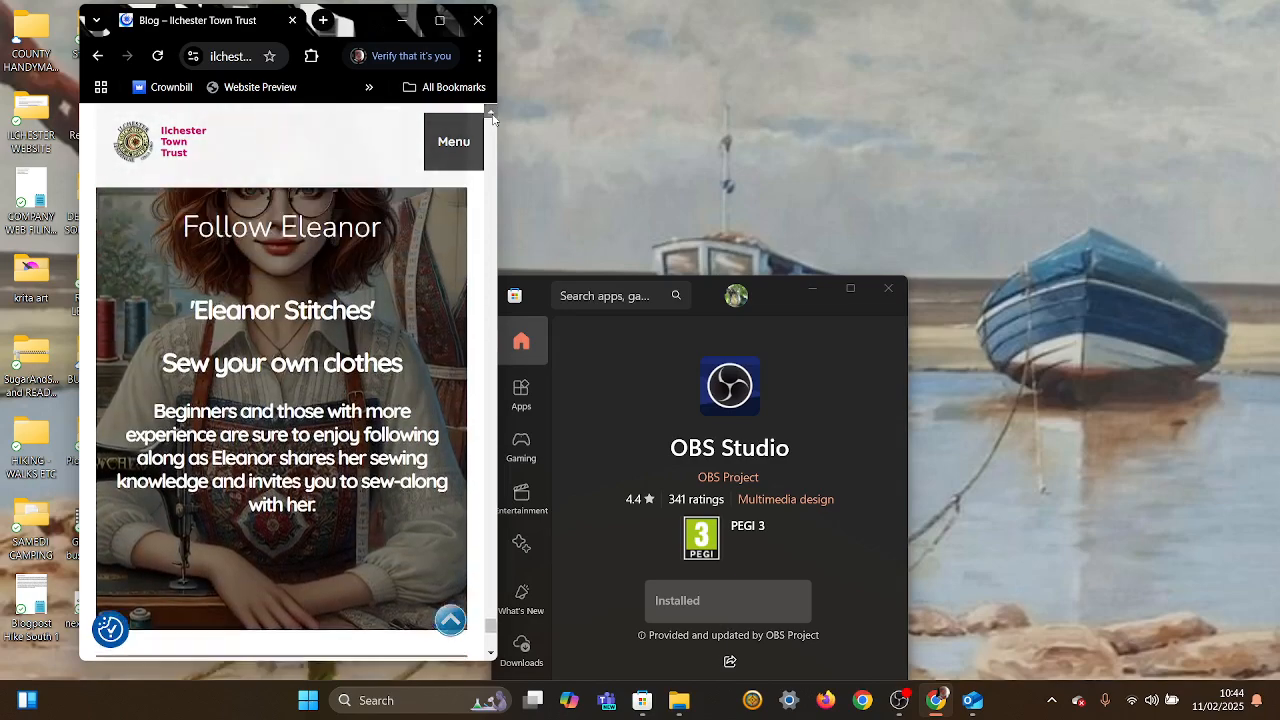
pyautogui.click(491, 115)
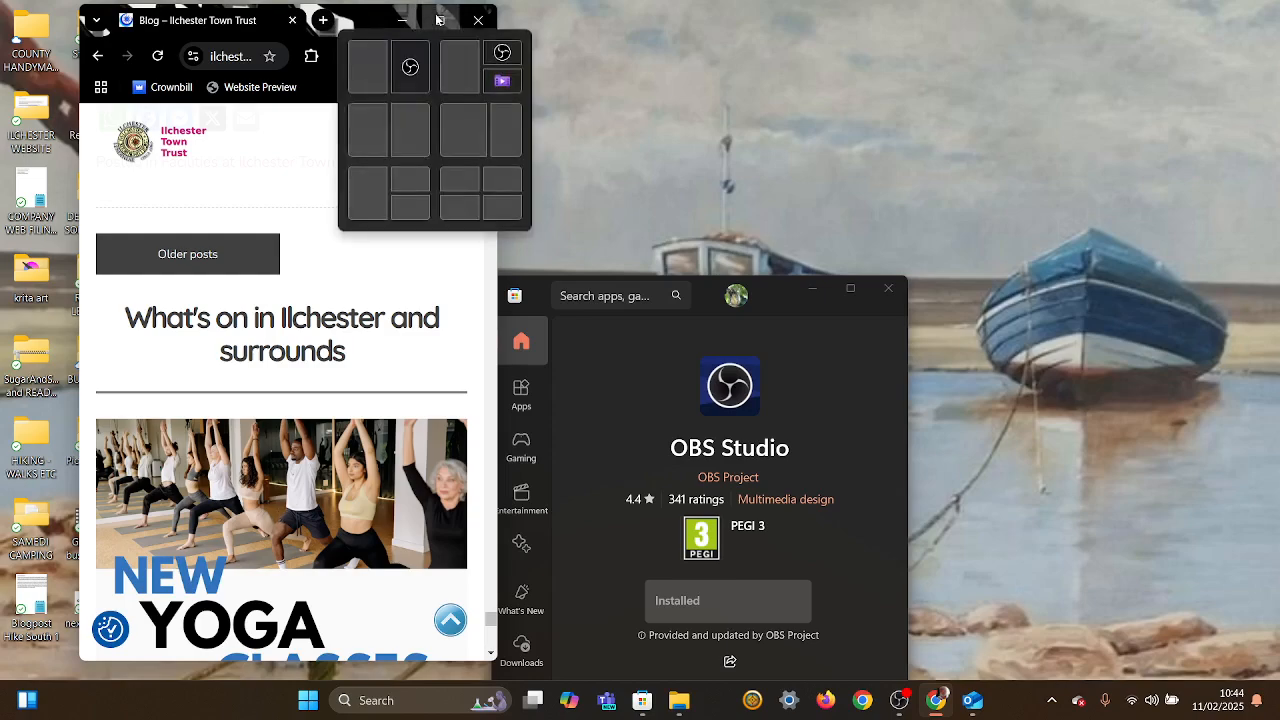
pyautogui.click(437, 20)
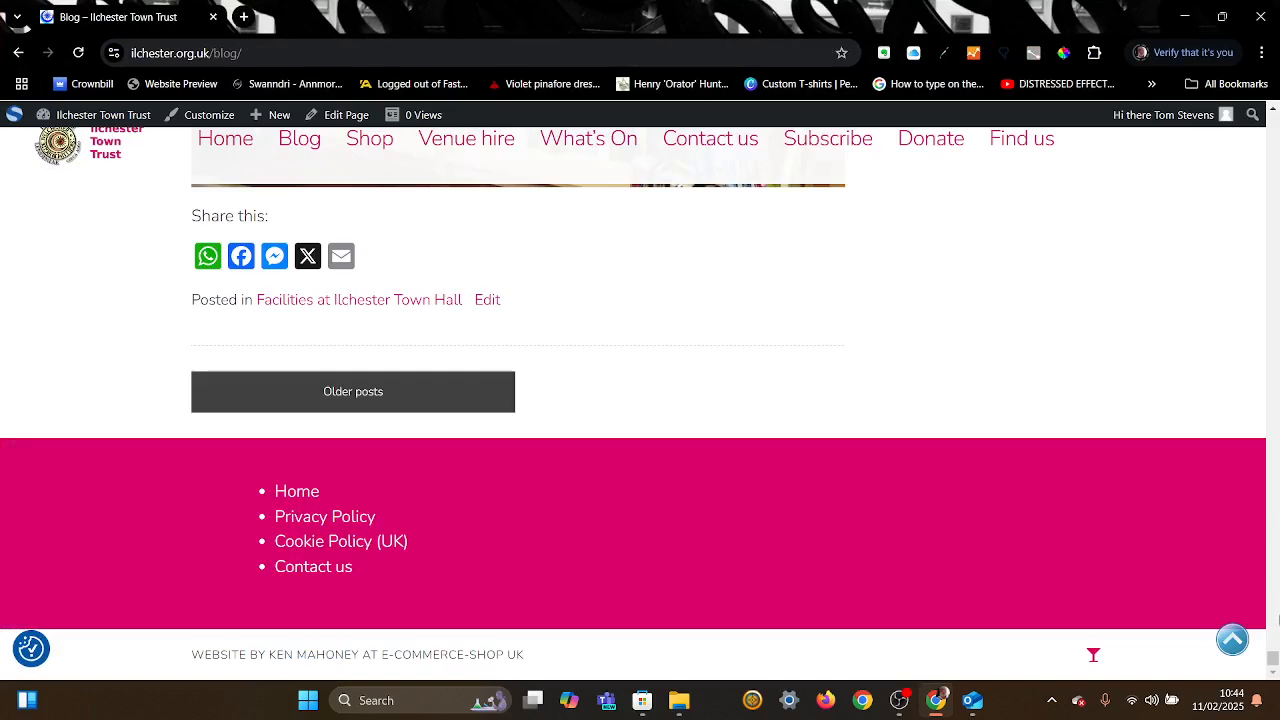
# Step: Go back to the top of the blog page and open the 'Come and try Yoga' post
pyautogui.moveTo(1274, 662); pyautogui.dragTo(1275, 100)
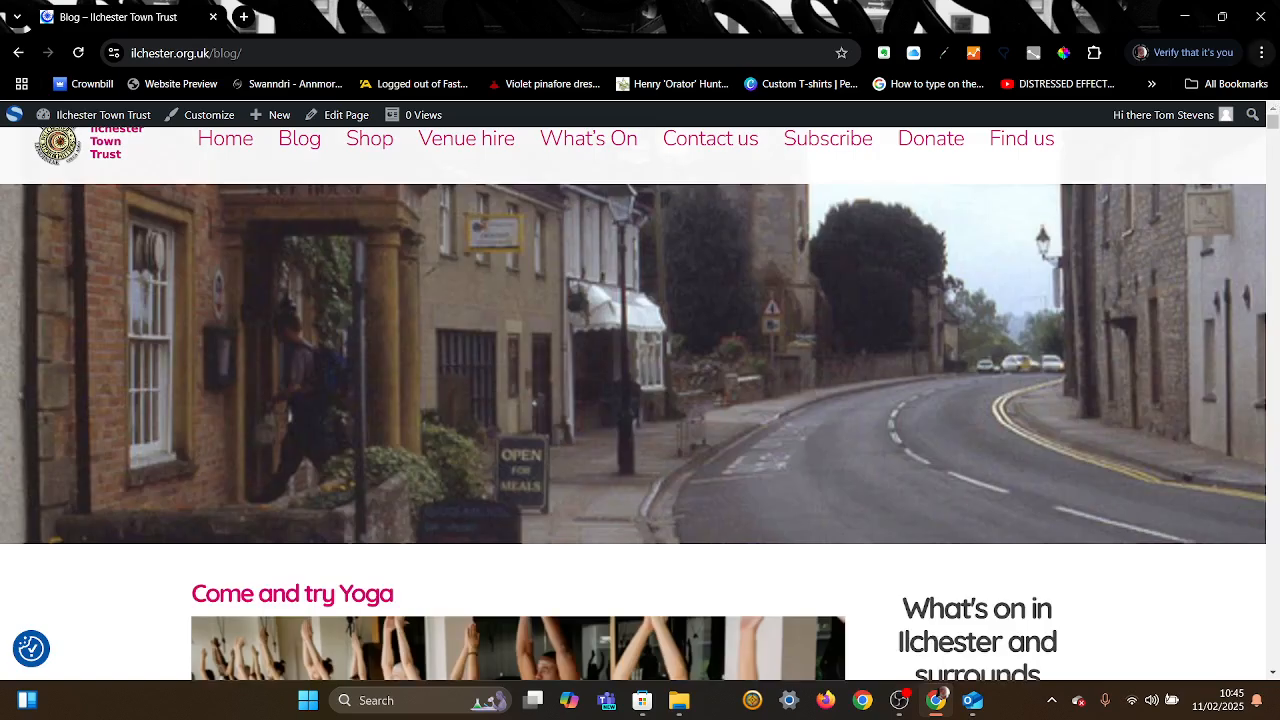
pyautogui.scroll(-4, 834, 306)
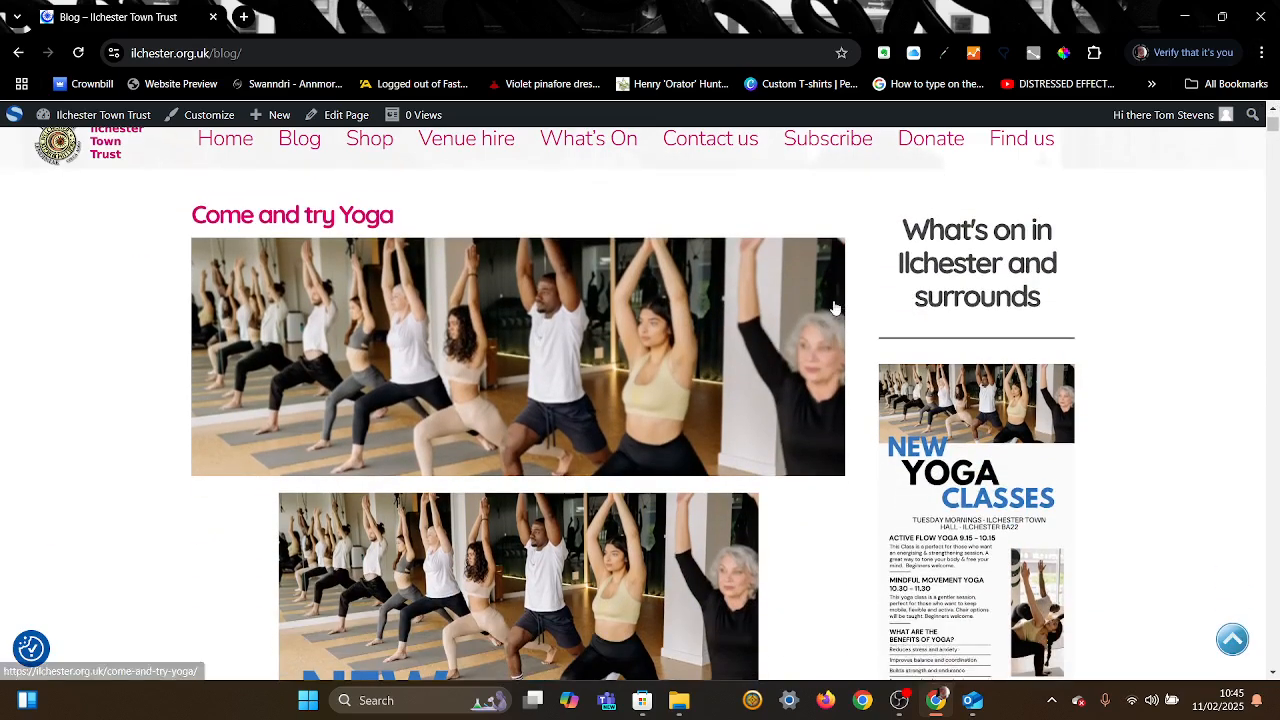
pyautogui.scroll(2, 654, 245)
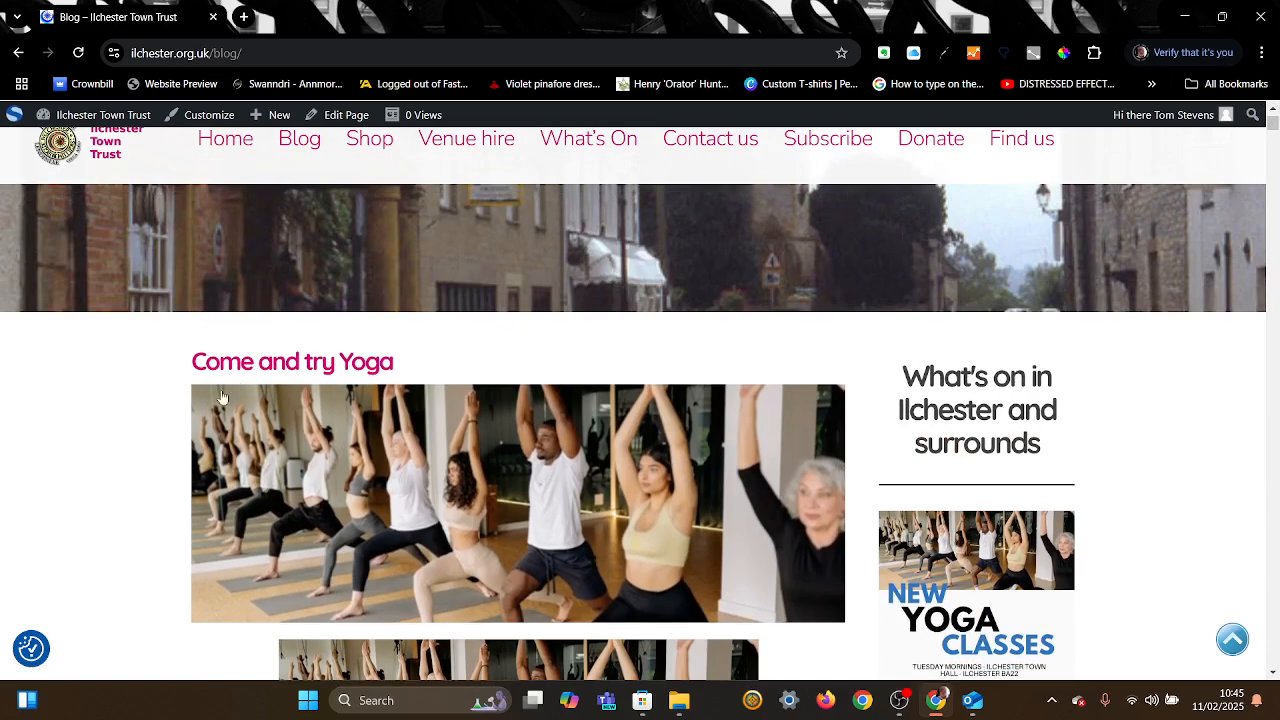
pyautogui.click(299, 377)
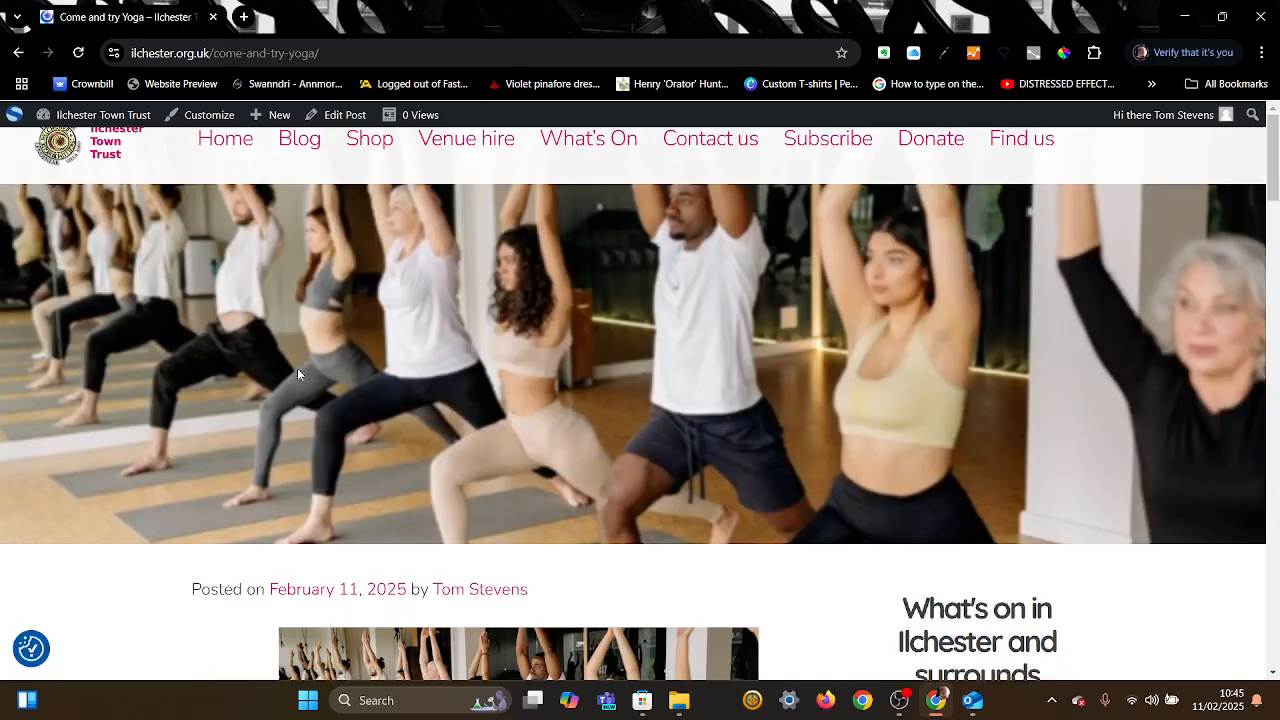
pyautogui.scroll(-12, 297, 368)
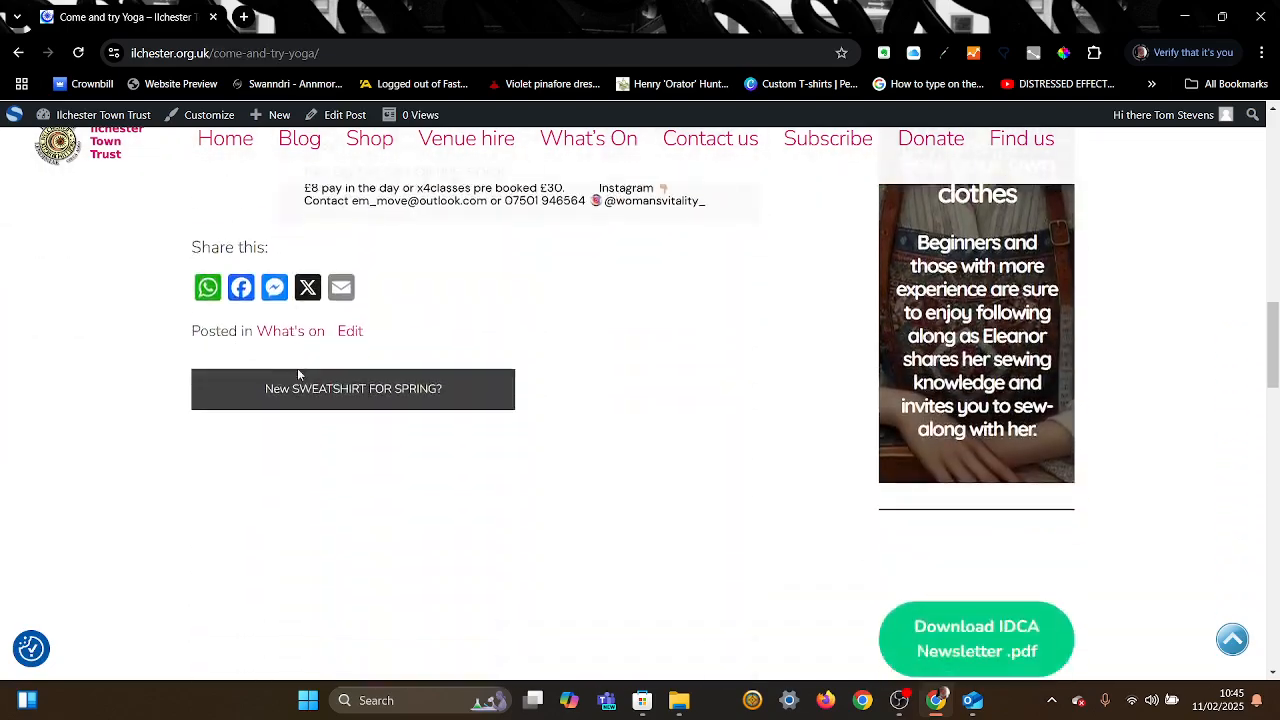
pyautogui.scroll(5, 297, 375)
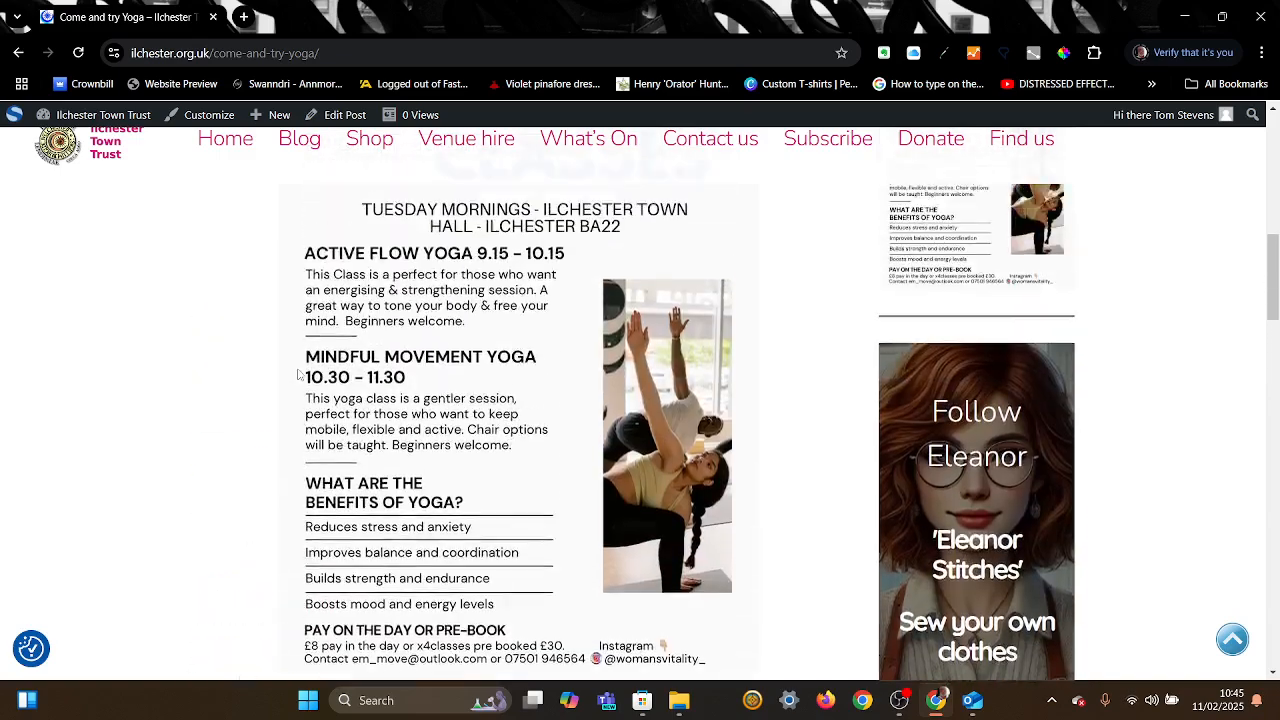
pyautogui.scroll(5, 297, 375)
pyautogui.scroll(-3, 297, 375)
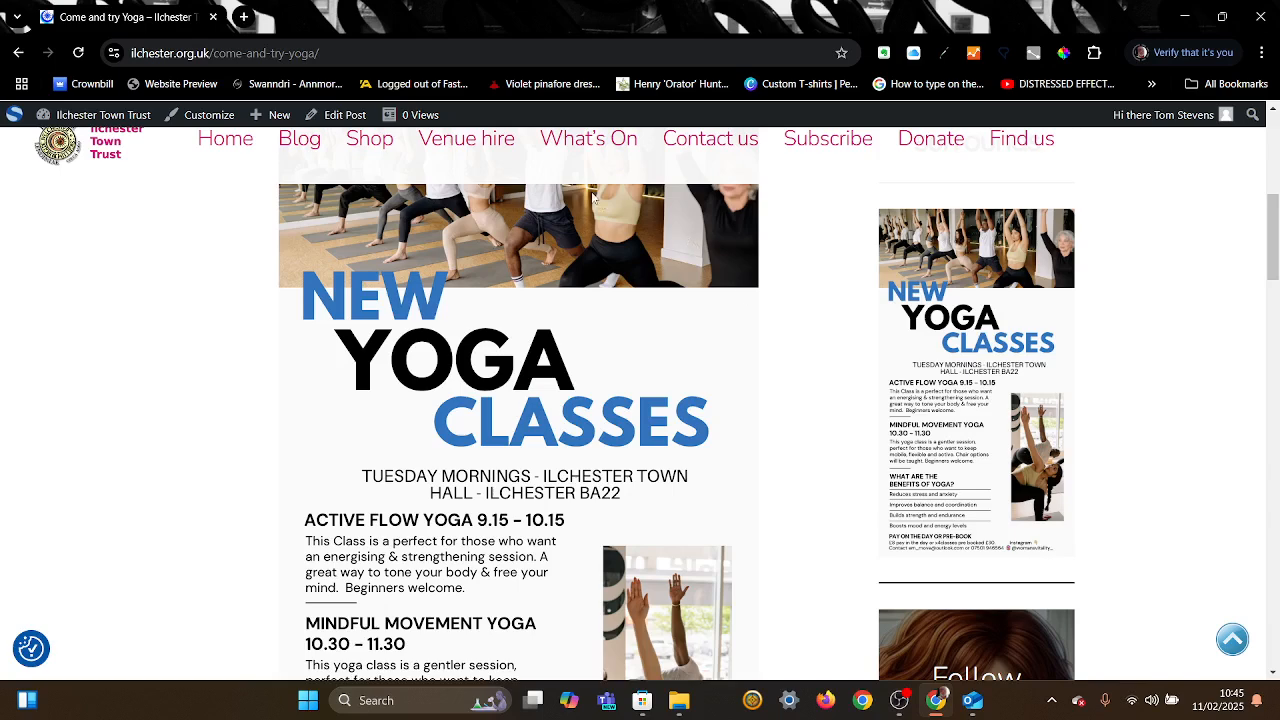
pyautogui.moveTo(97, 117)
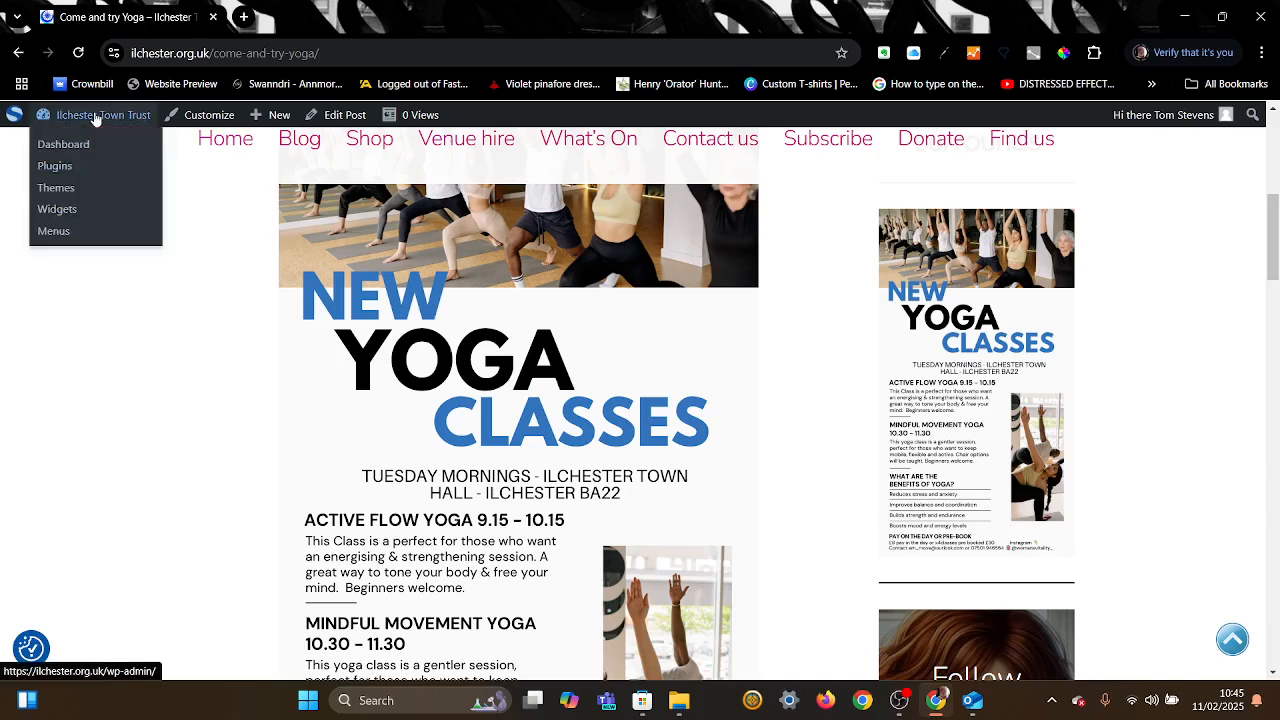
# Step: From the admin Dashboard, open Appearance > Widgets to show the Sidebar with the yoga poster
pyautogui.click(77, 146)
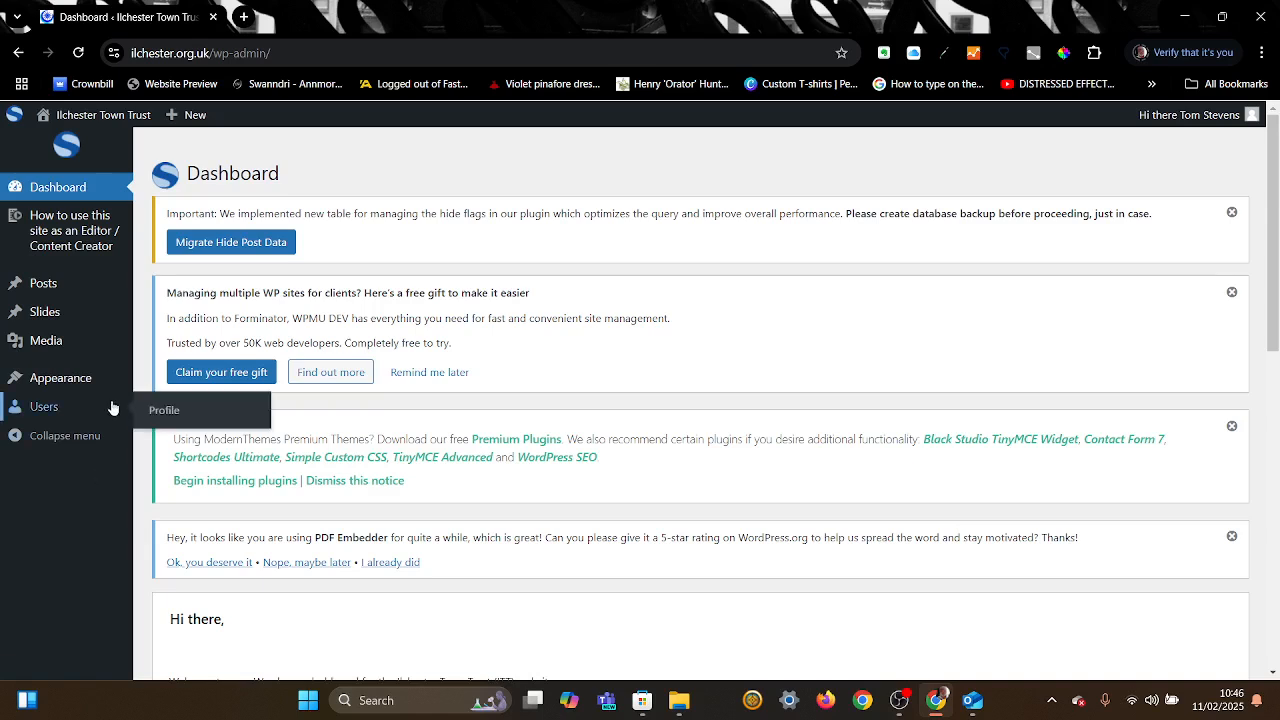
pyautogui.moveTo(97, 385)
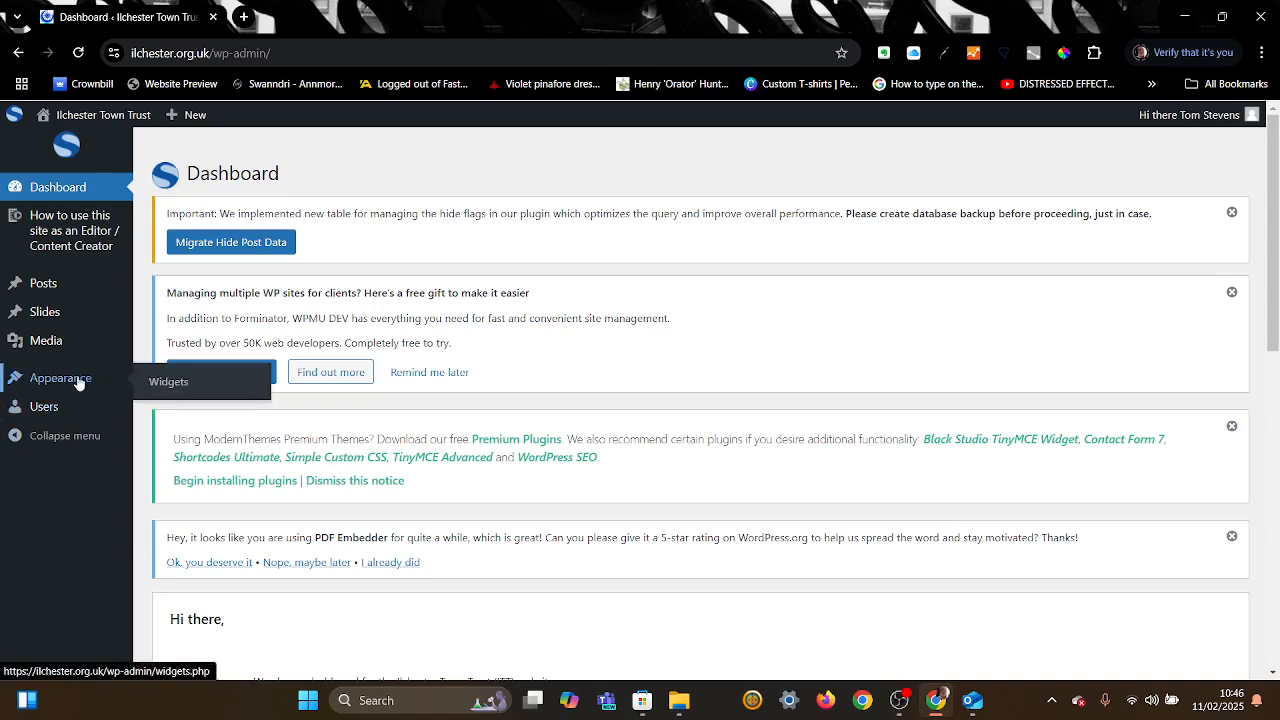
pyautogui.click(162, 386)
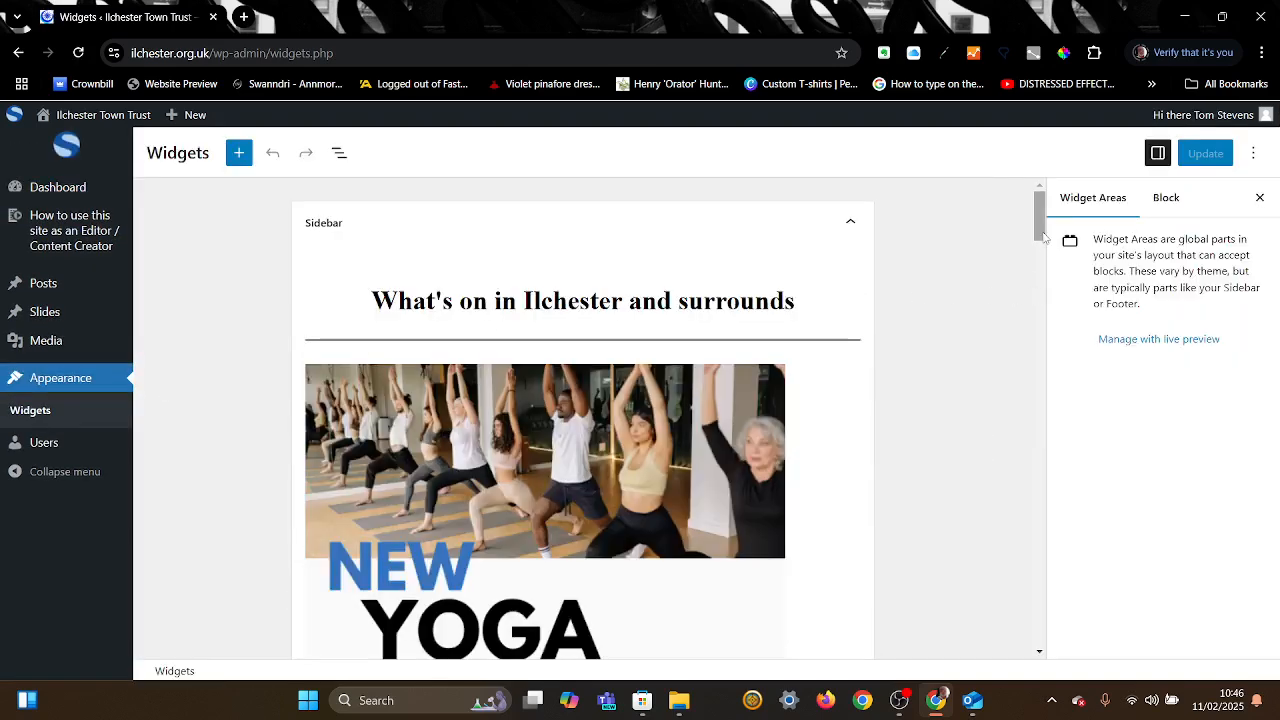
# Step: Insert an empty block above the yoga image, just below the What's on heading
pyautogui.moveTo(1043, 237)
pyautogui.mouseDown()
pyautogui.moveTo(1016, 587)
pyautogui.moveTo(1046, 235)
pyautogui.mouseUp()
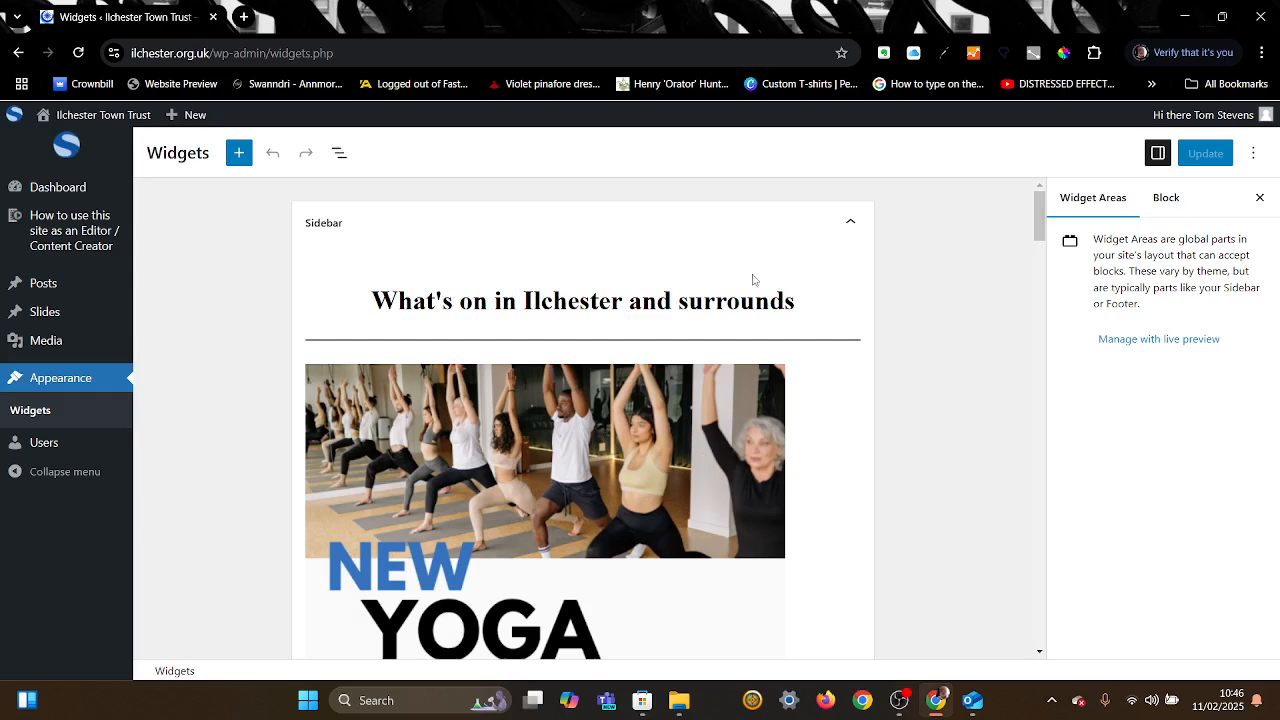
pyautogui.click(632, 492)
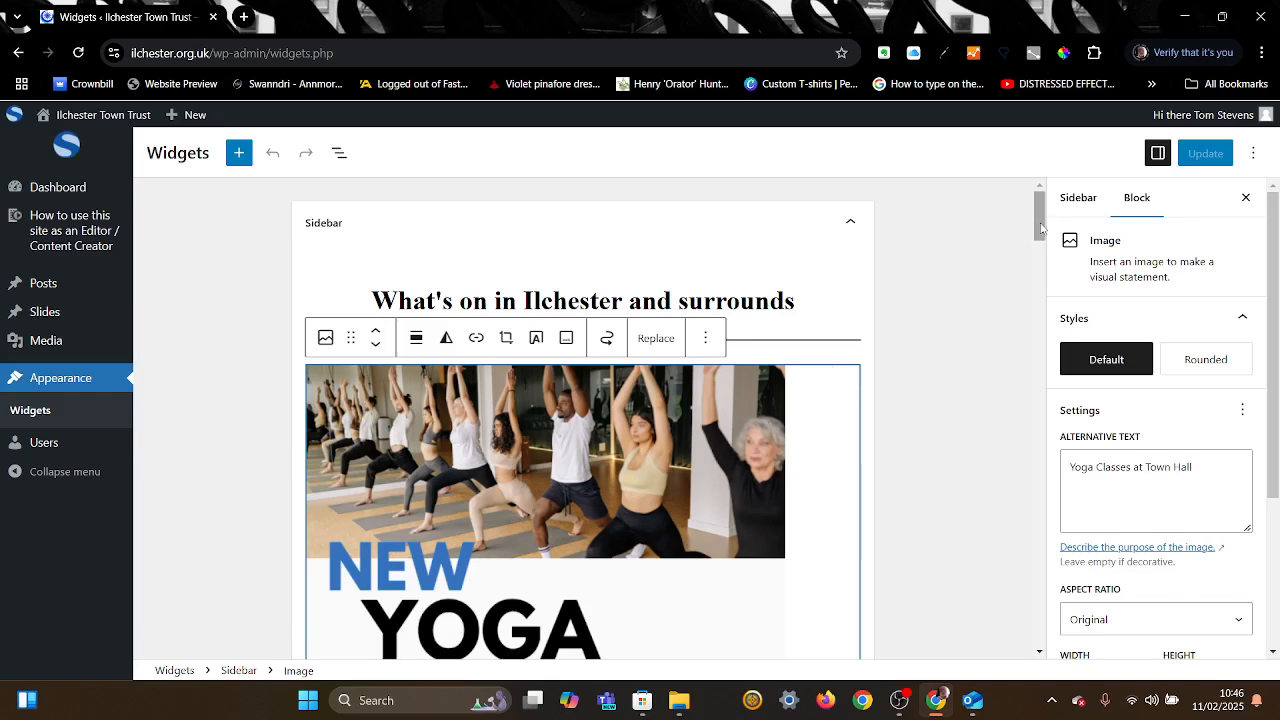
pyautogui.moveTo(1041, 228); pyautogui.dragTo(1041, 254)
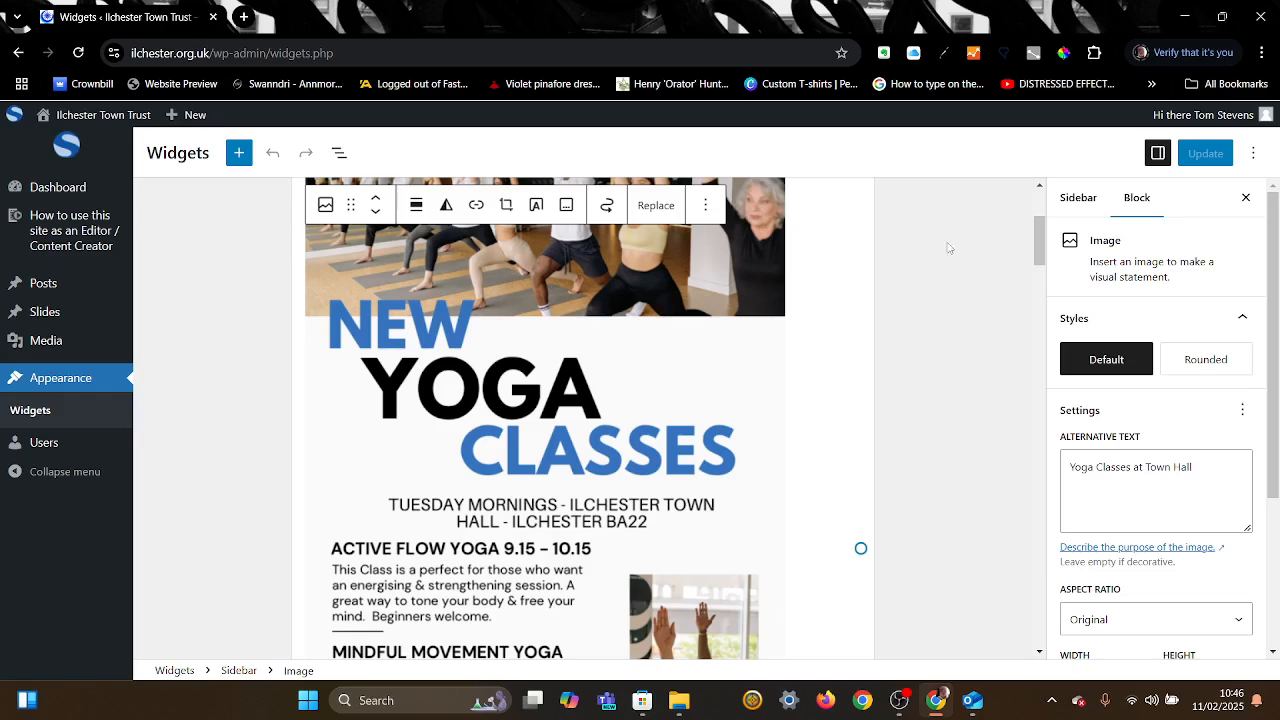
pyautogui.scroll(3, 1041, 253)
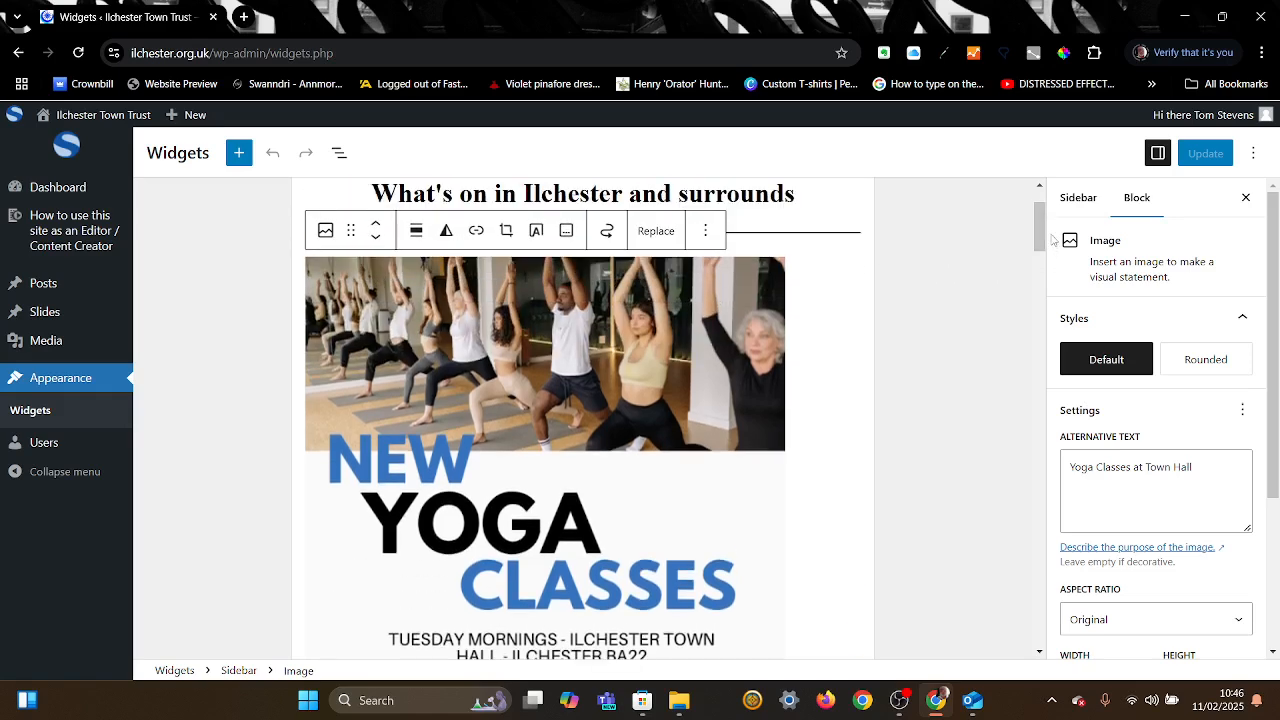
pyautogui.click(707, 234)
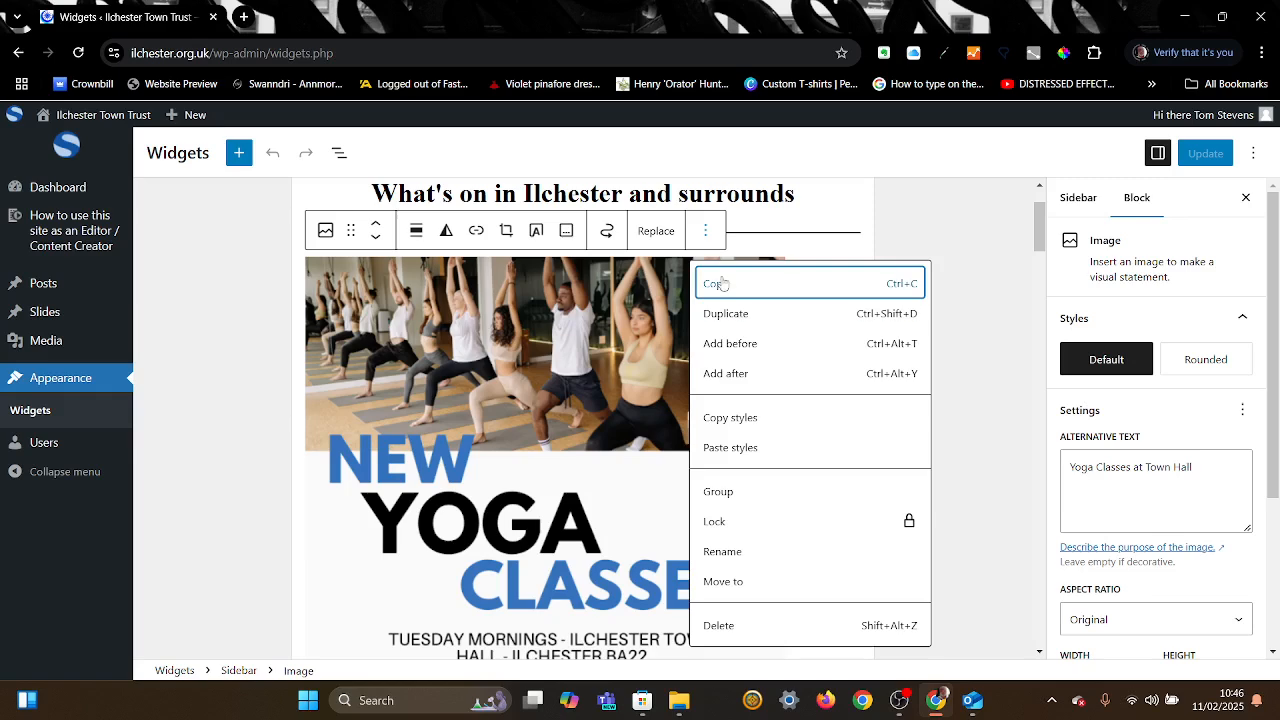
pyautogui.click(740, 345)
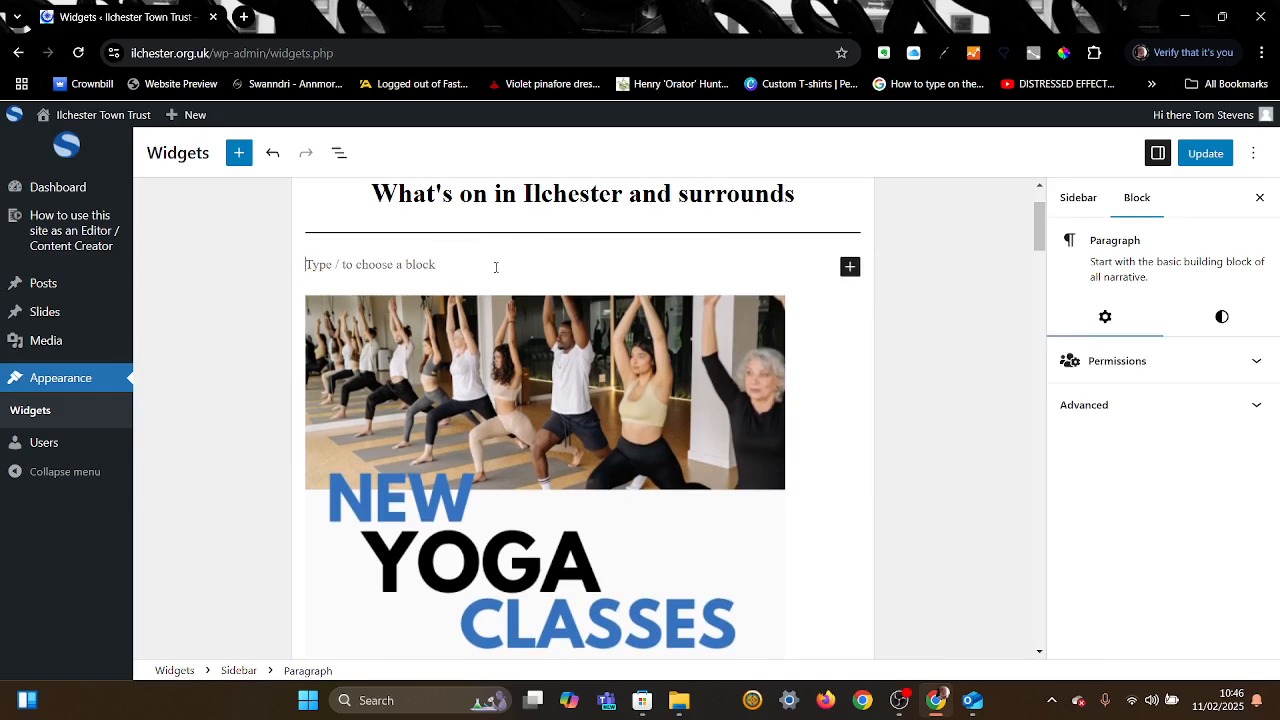
# Step: Make the new block an Image block showing the New Yoga Classes poster from the Media Library
pyautogui.click(850, 266)
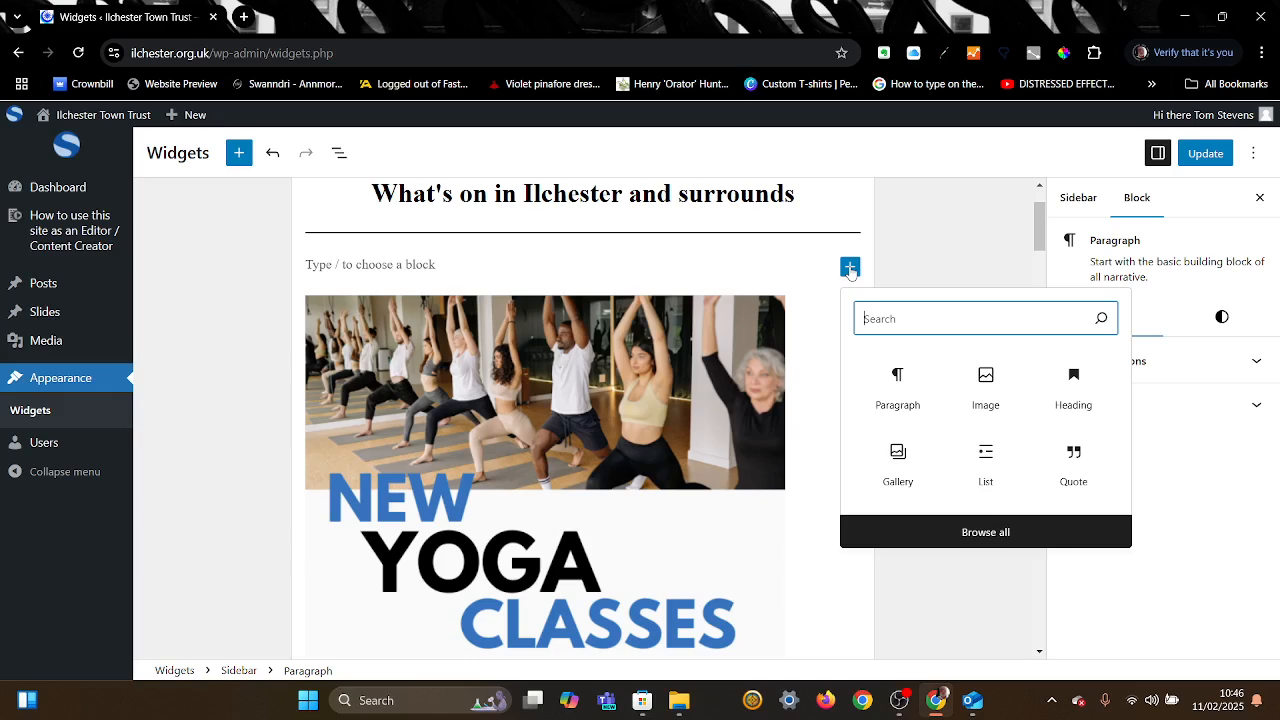
pyautogui.click(986, 384)
pyautogui.click(434, 357)
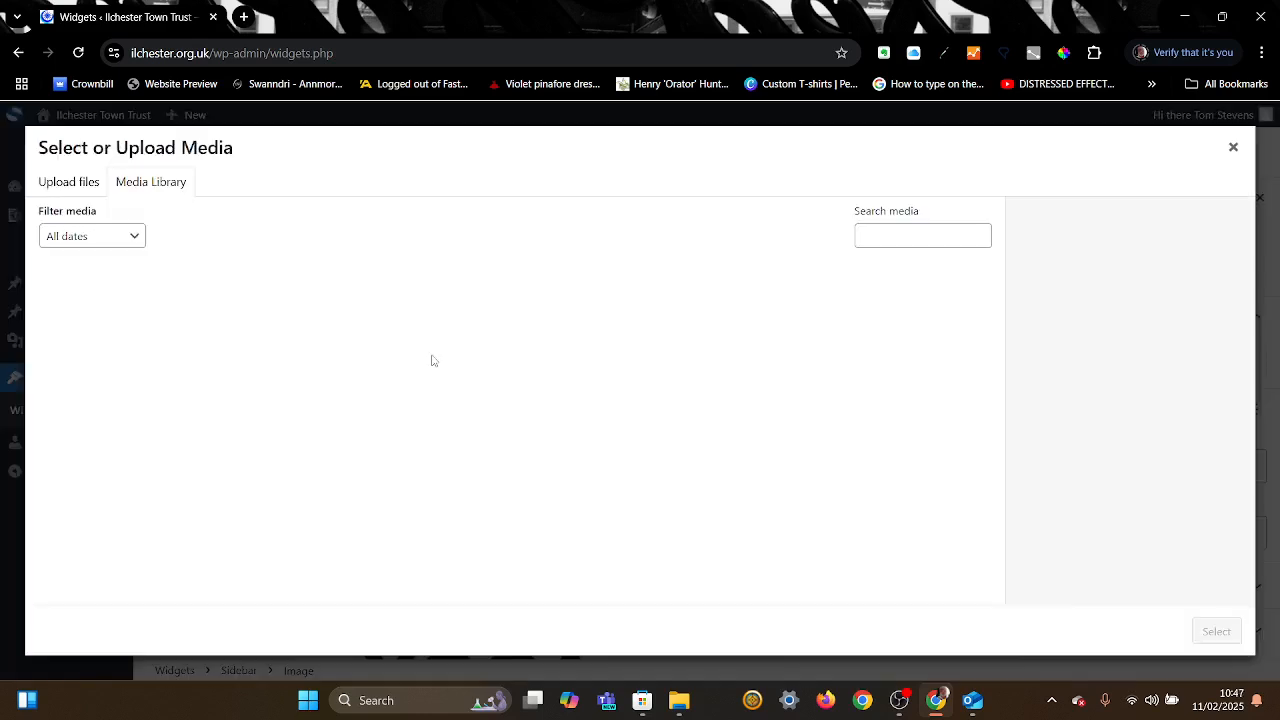
pyautogui.click(228, 320)
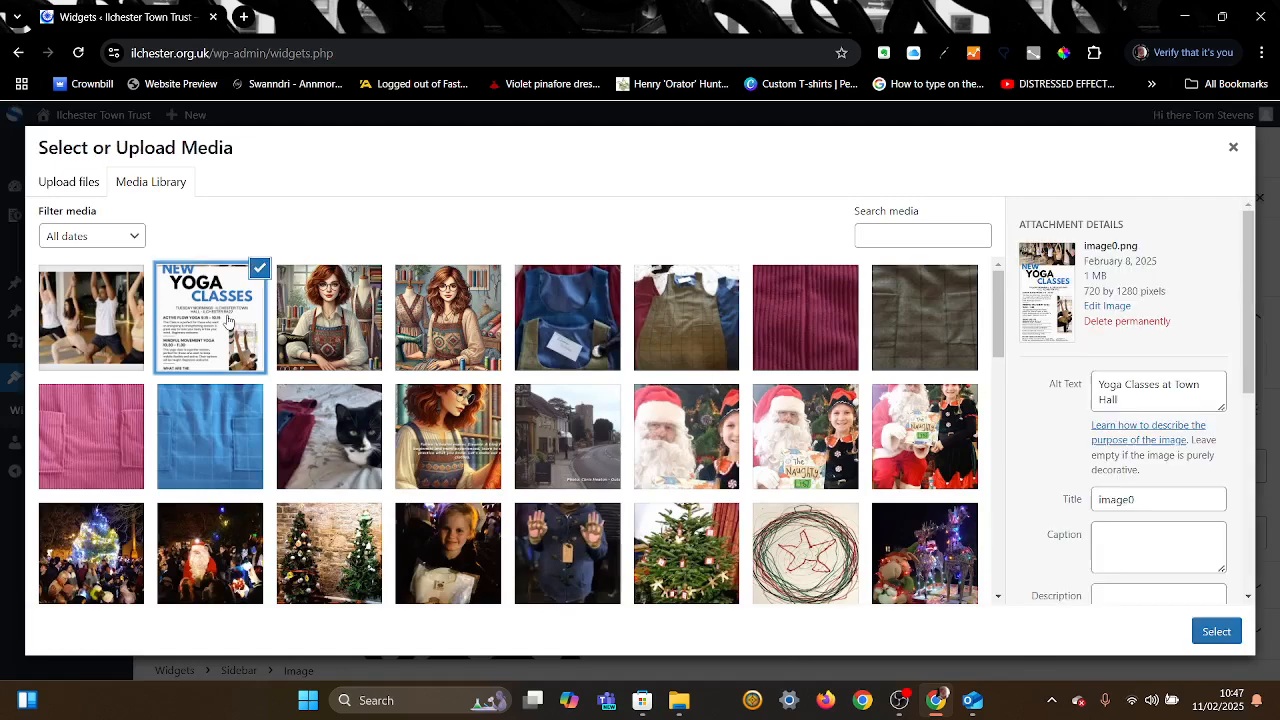
pyautogui.click(1207, 633)
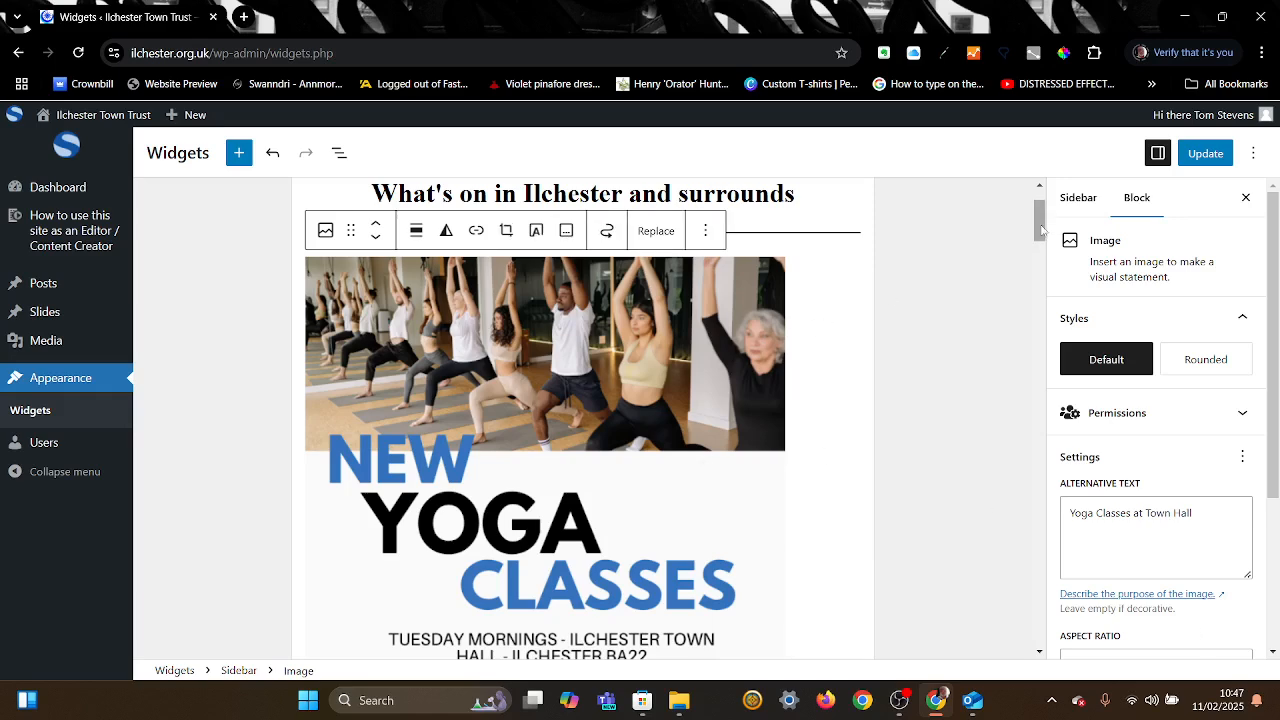
pyautogui.moveTo(1040, 230); pyautogui.dragTo(1041, 286)
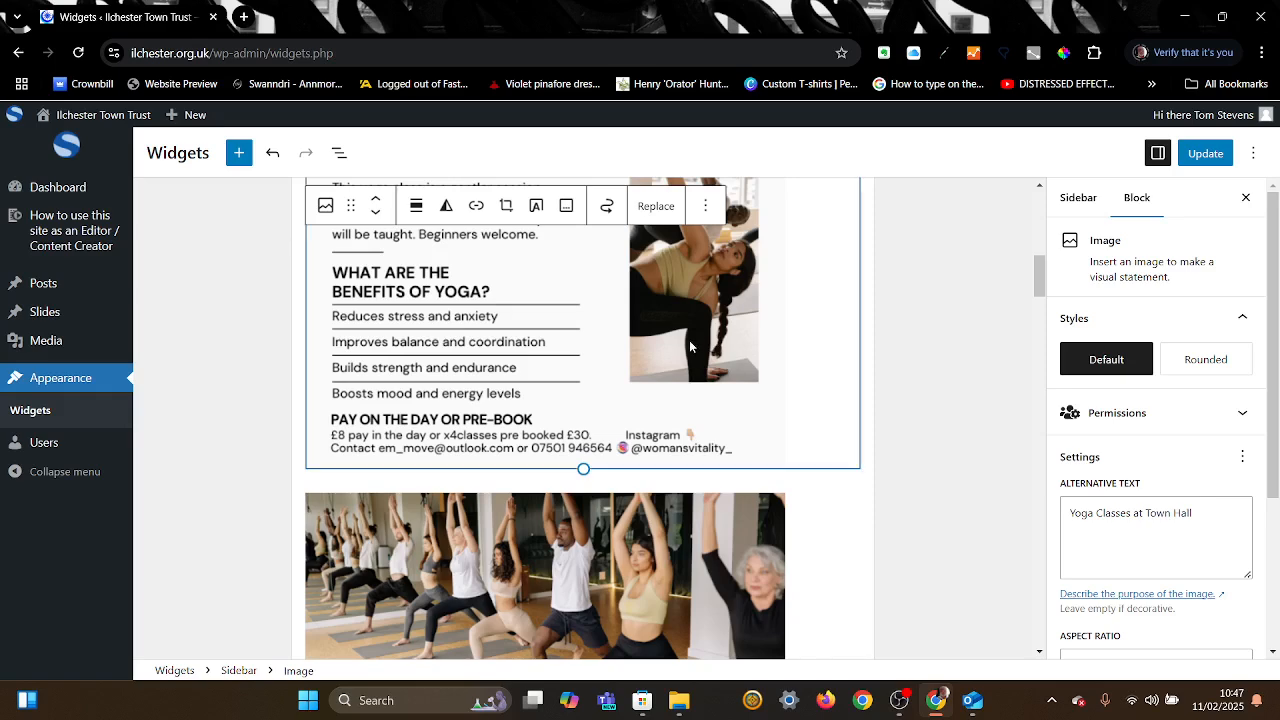
# Step: Add a Heading block after the yoga poster from the full block library
pyautogui.click(705, 210)
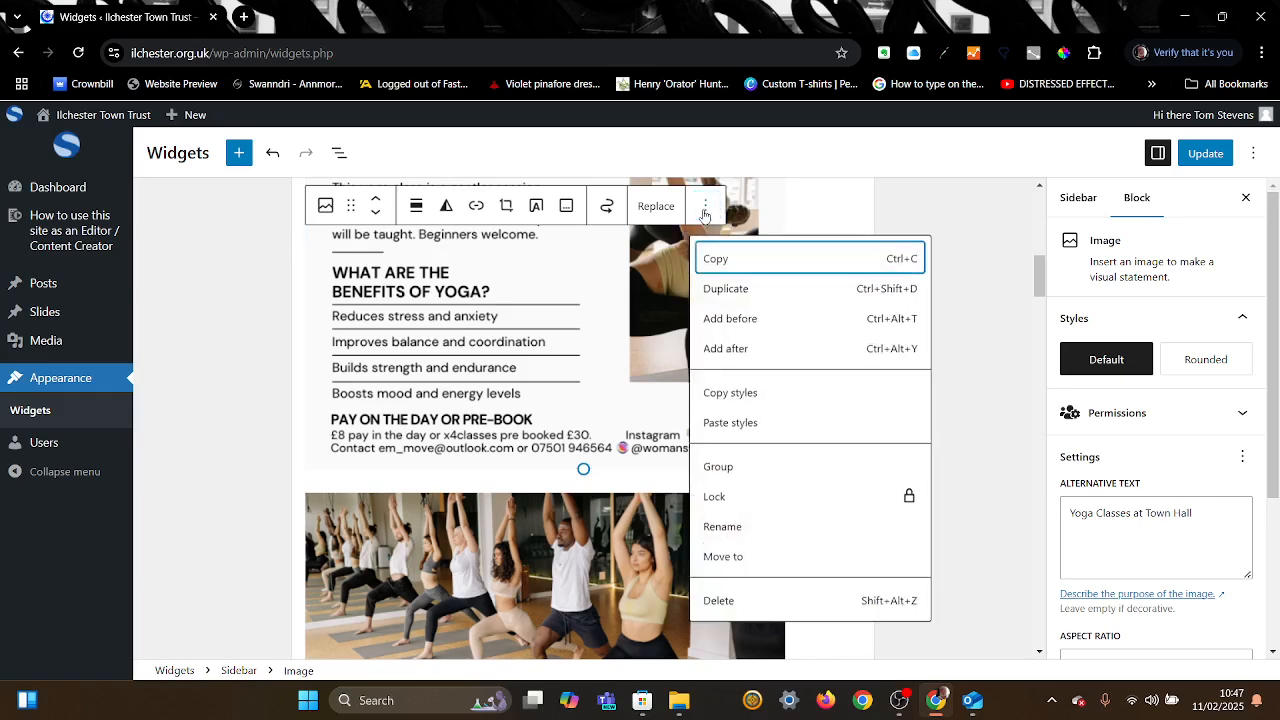
pyautogui.click(728, 348)
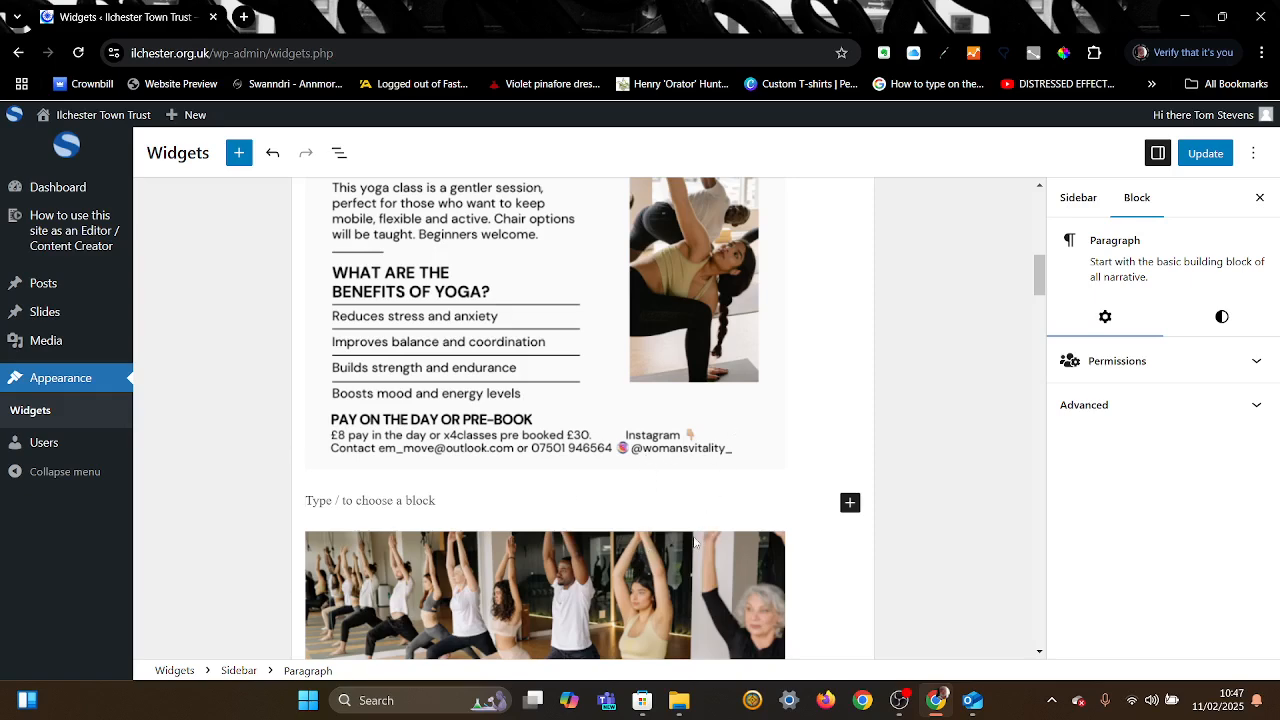
pyautogui.click(850, 504)
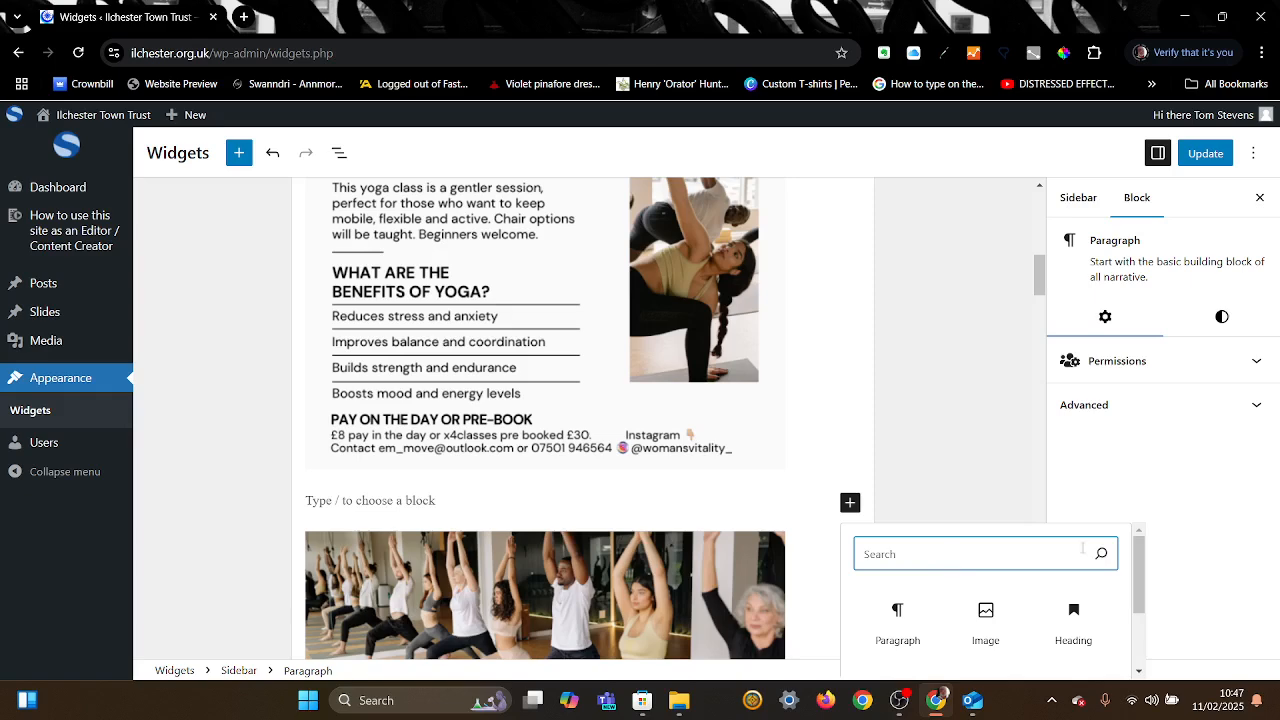
pyautogui.moveTo(1143, 560); pyautogui.dragTo(1142, 630)
pyautogui.click(1025, 665)
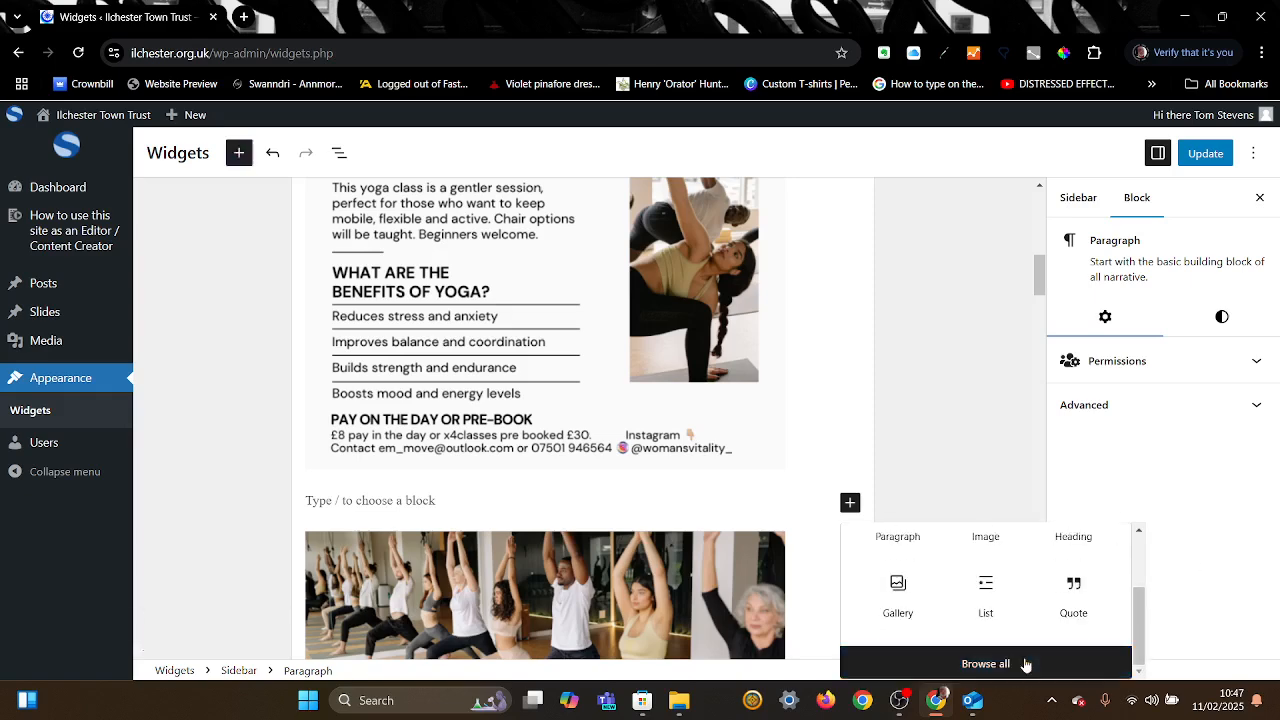
pyautogui.click(272, 345)
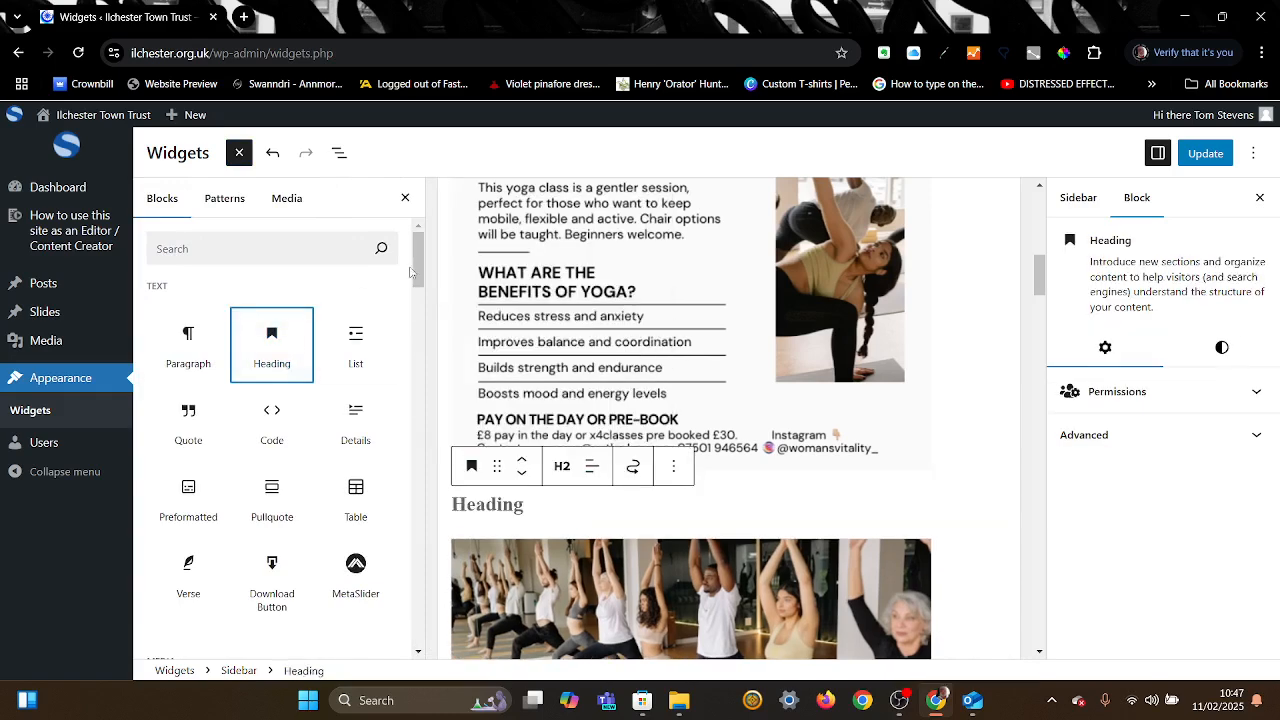
# Step: Insert a Spacer above the Heading and shrink it to about 74 px tall
pyautogui.moveTo(416, 272); pyautogui.dragTo(416, 356)
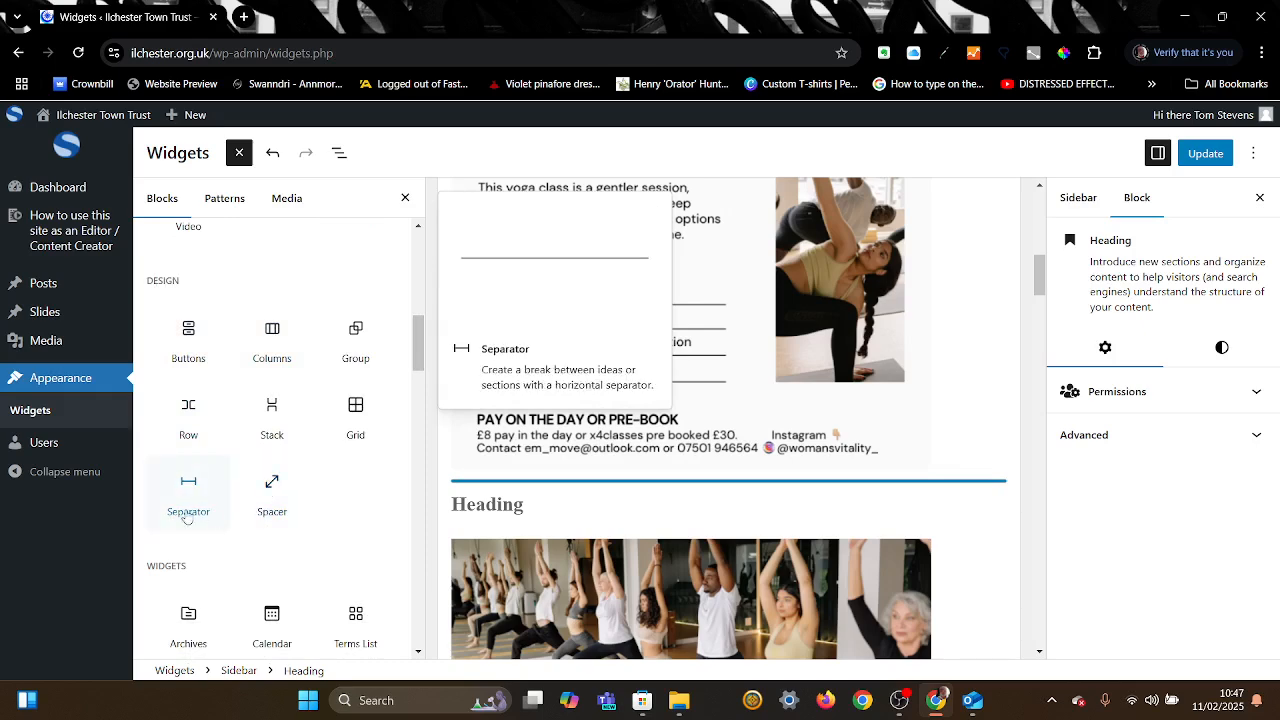
pyautogui.click(272, 492)
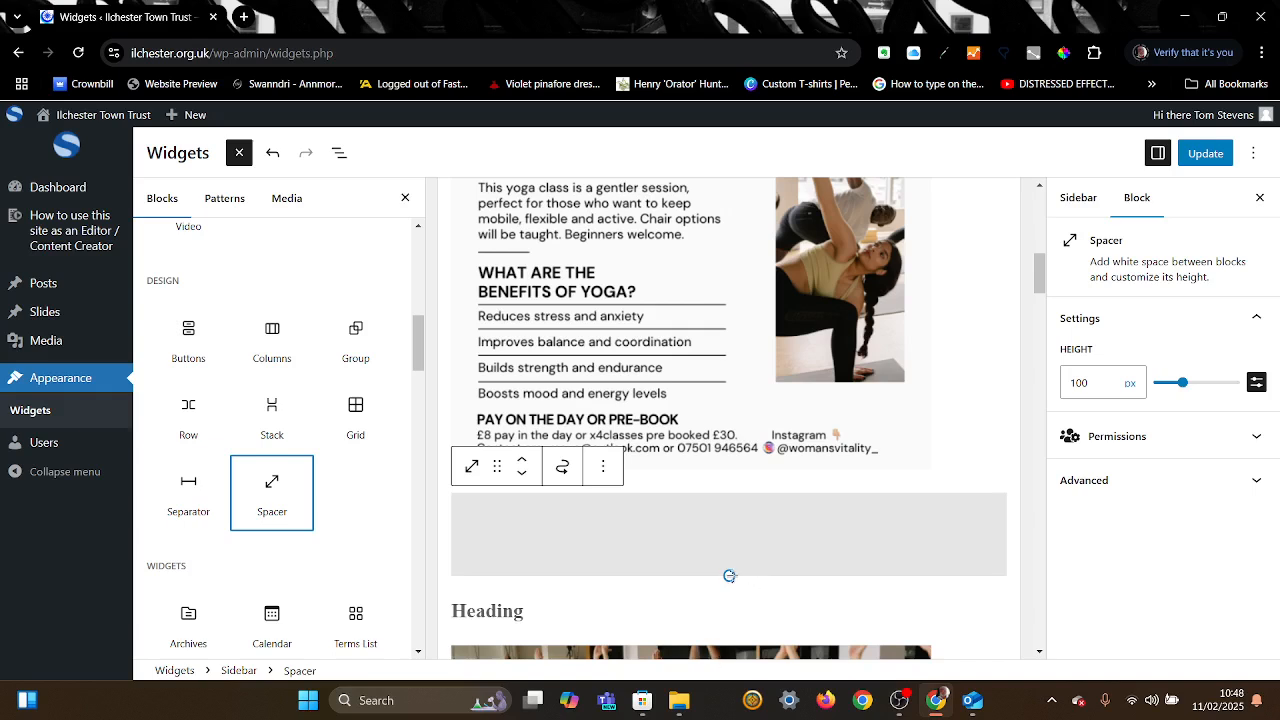
pyautogui.moveTo(729, 576)
pyautogui.mouseDown()
pyautogui.moveTo(728, 528)
pyautogui.moveTo(720, 674)
pyautogui.moveTo(729, 552)
pyautogui.mouseUp()
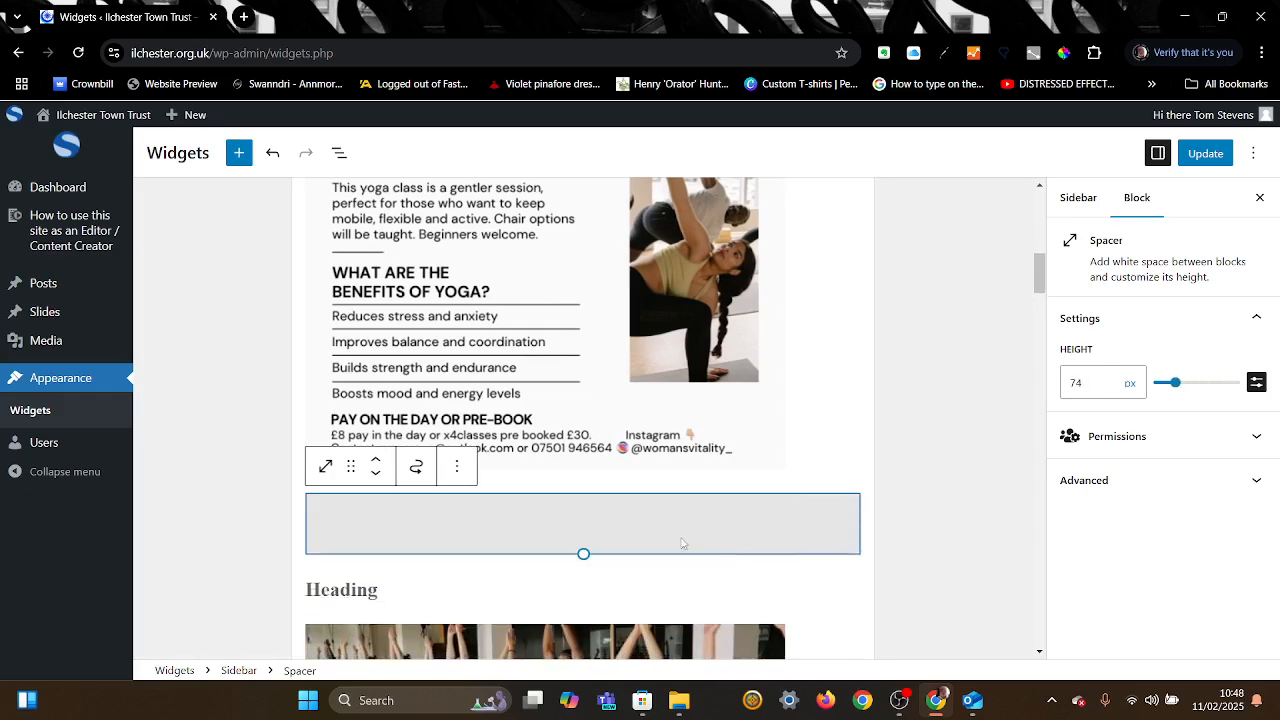
pyautogui.click(458, 466)
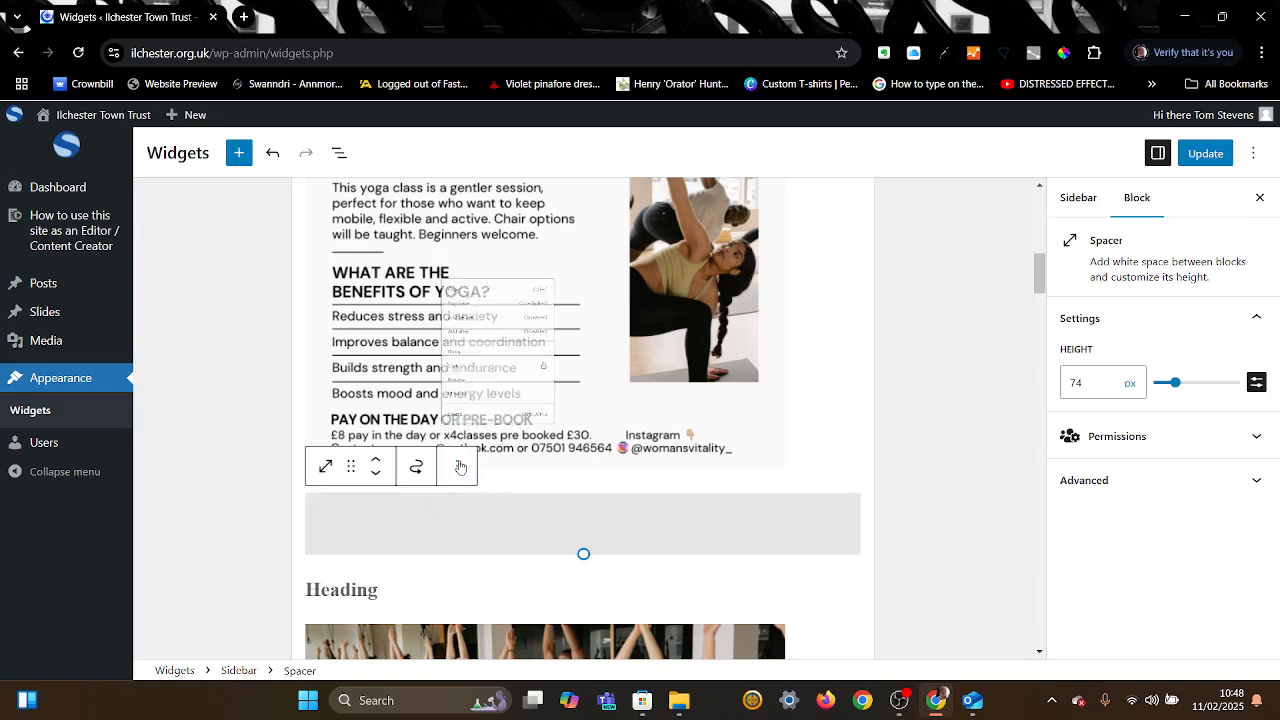
# Step: Add a Separator line after the spacer from the Design blocks and save the widgets
pyautogui.click(515, 237)
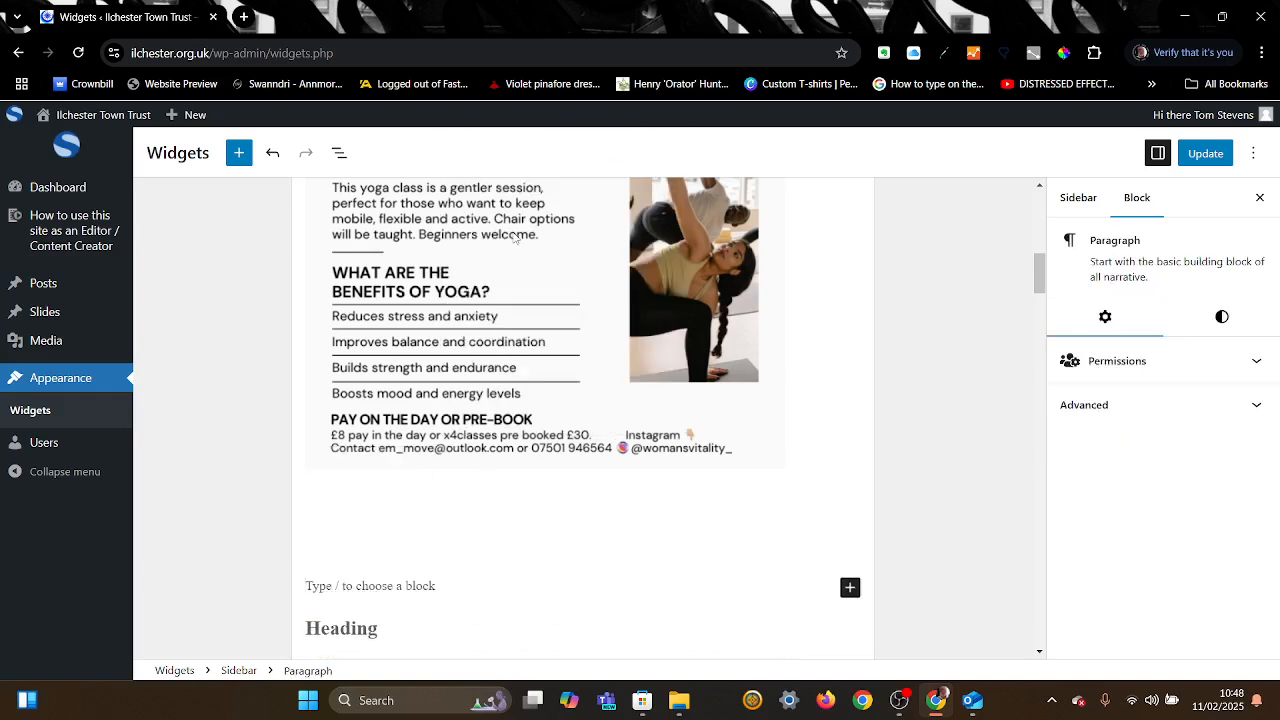
pyautogui.click(849, 588)
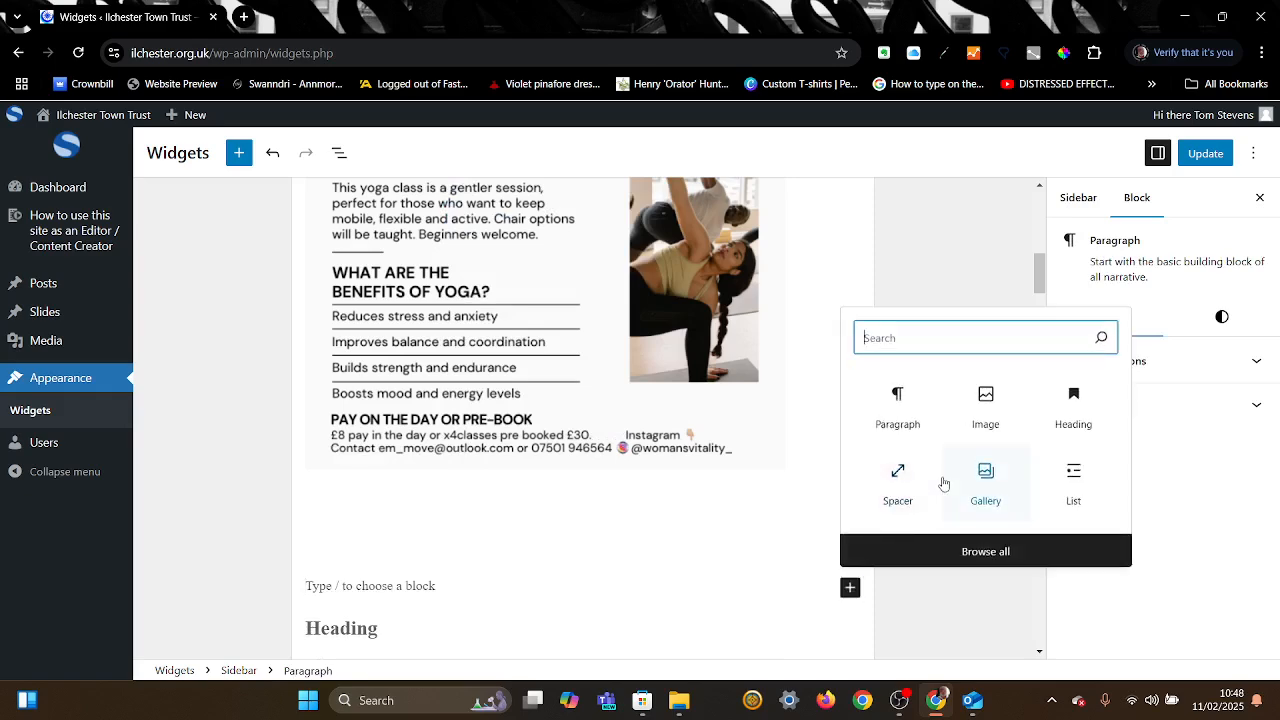
pyautogui.click(985, 558)
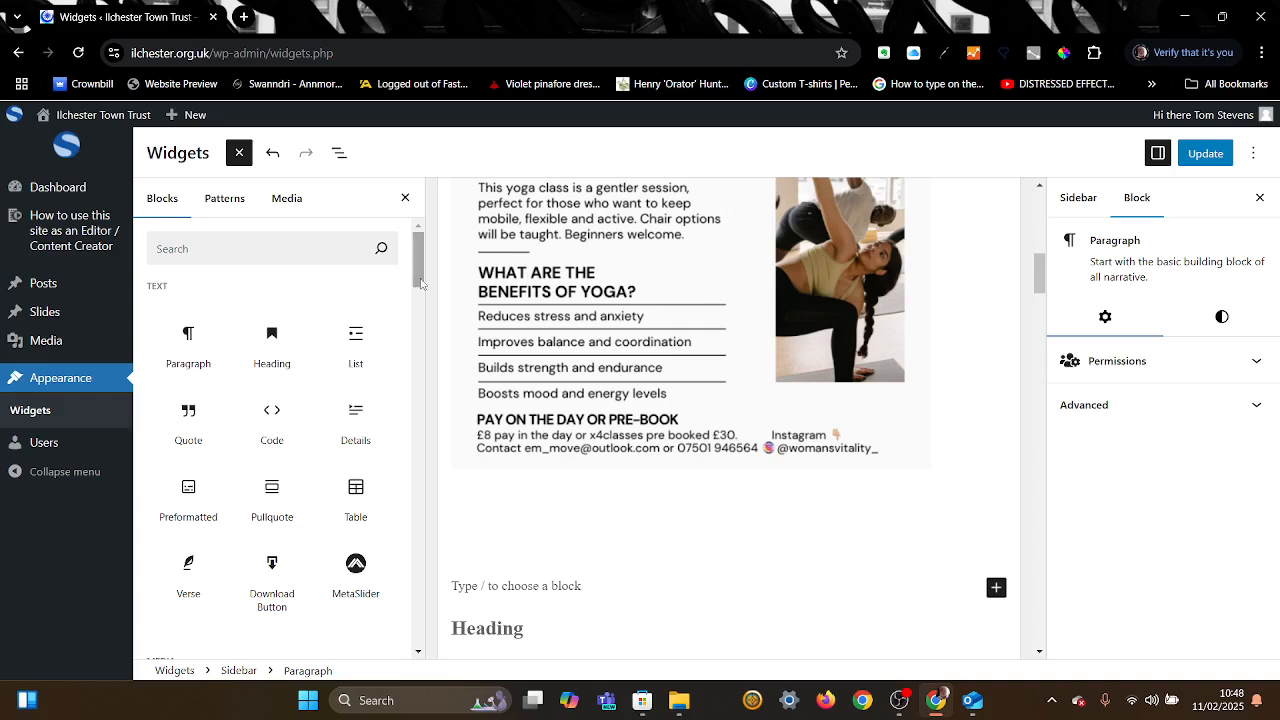
pyautogui.moveTo(420, 284); pyautogui.dragTo(414, 379)
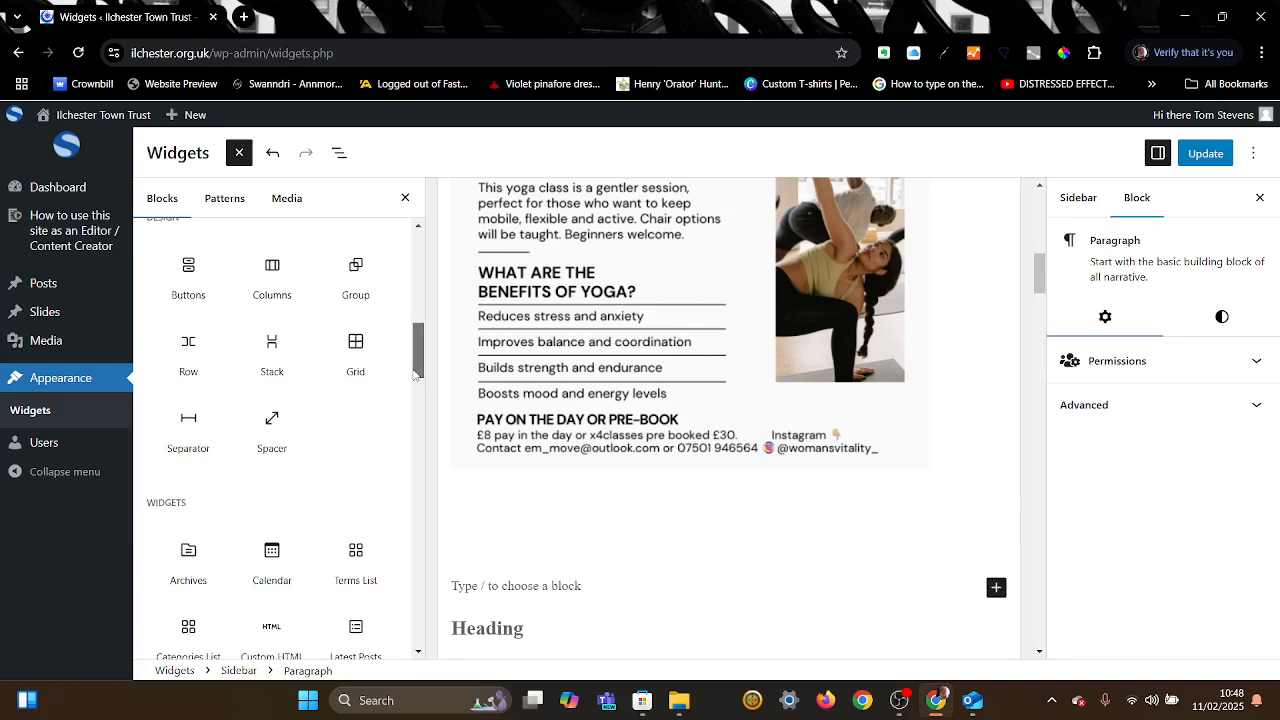
pyautogui.click(213, 433)
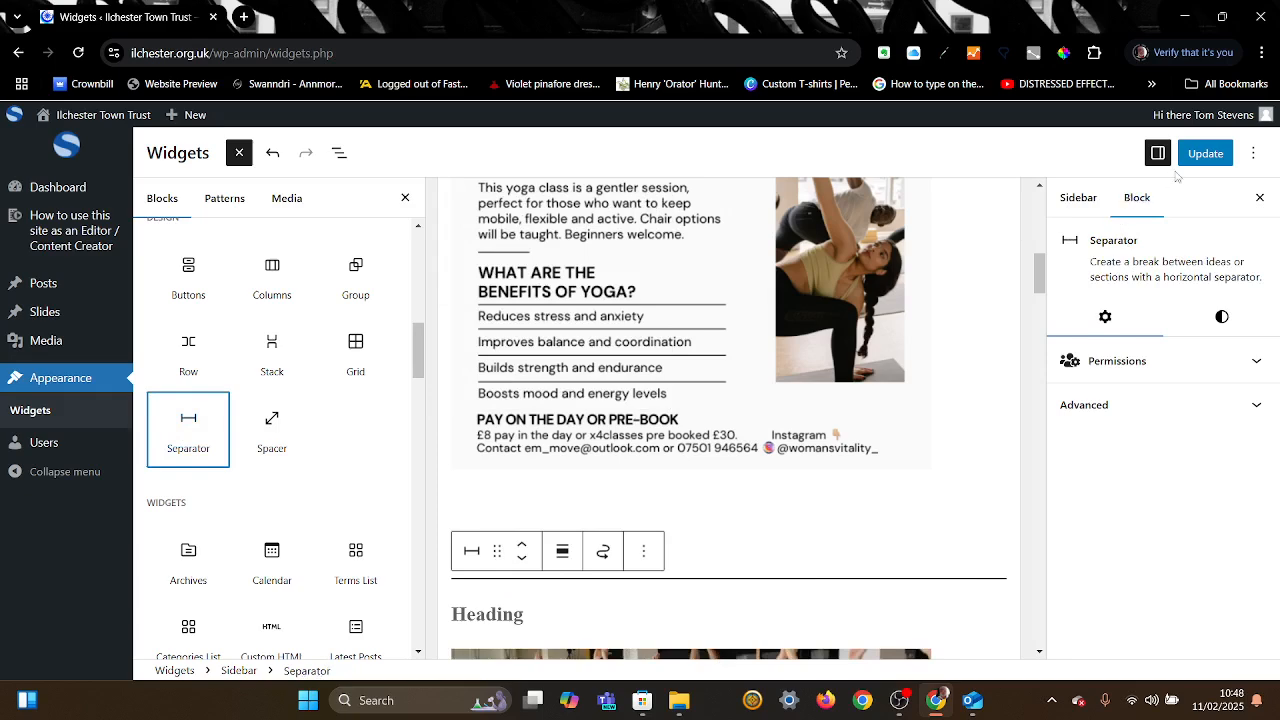
pyautogui.click(1207, 155)
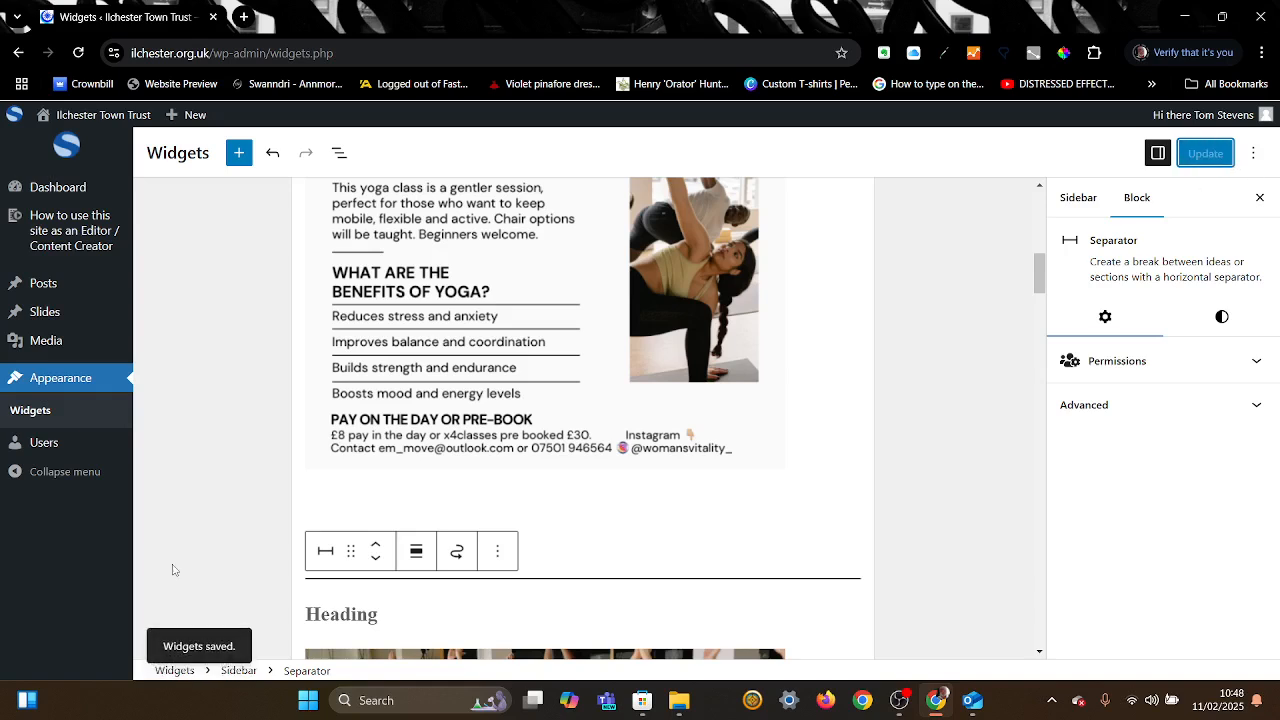
pyautogui.moveTo(127, 123)
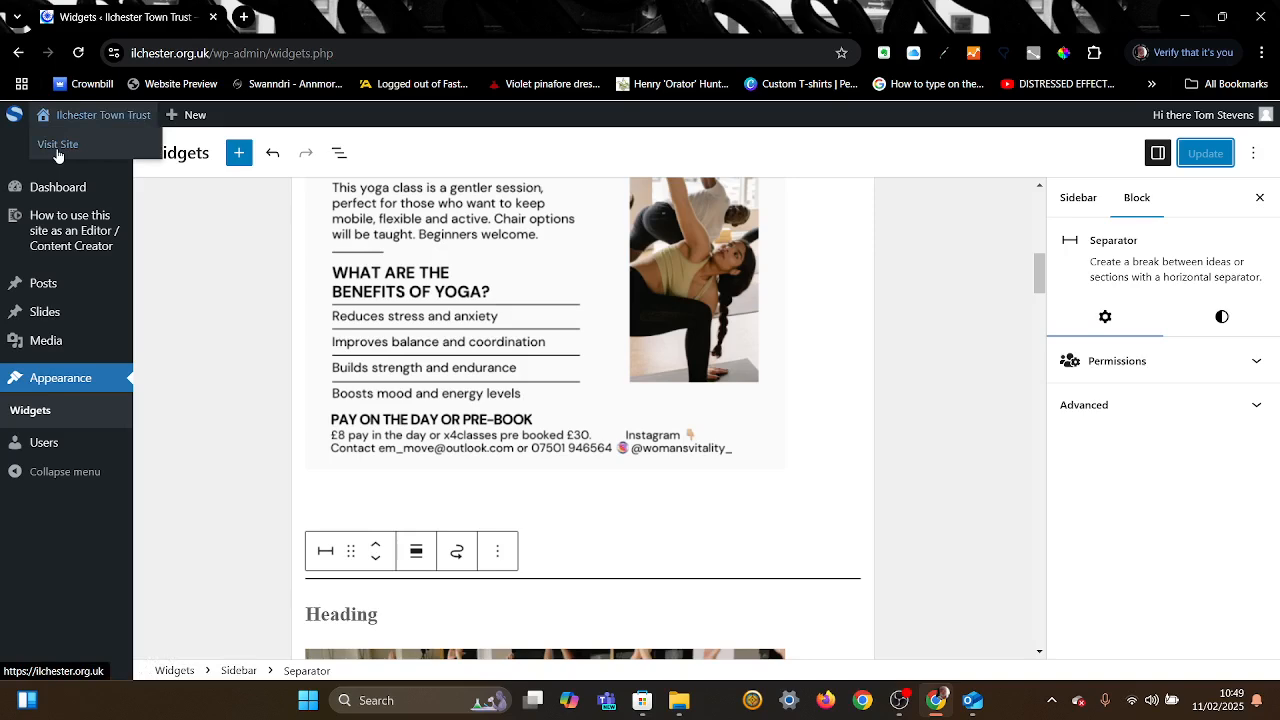
# Step: Open the live site from Visit Site in a new browser tab
pyautogui.rightClick(57, 150)
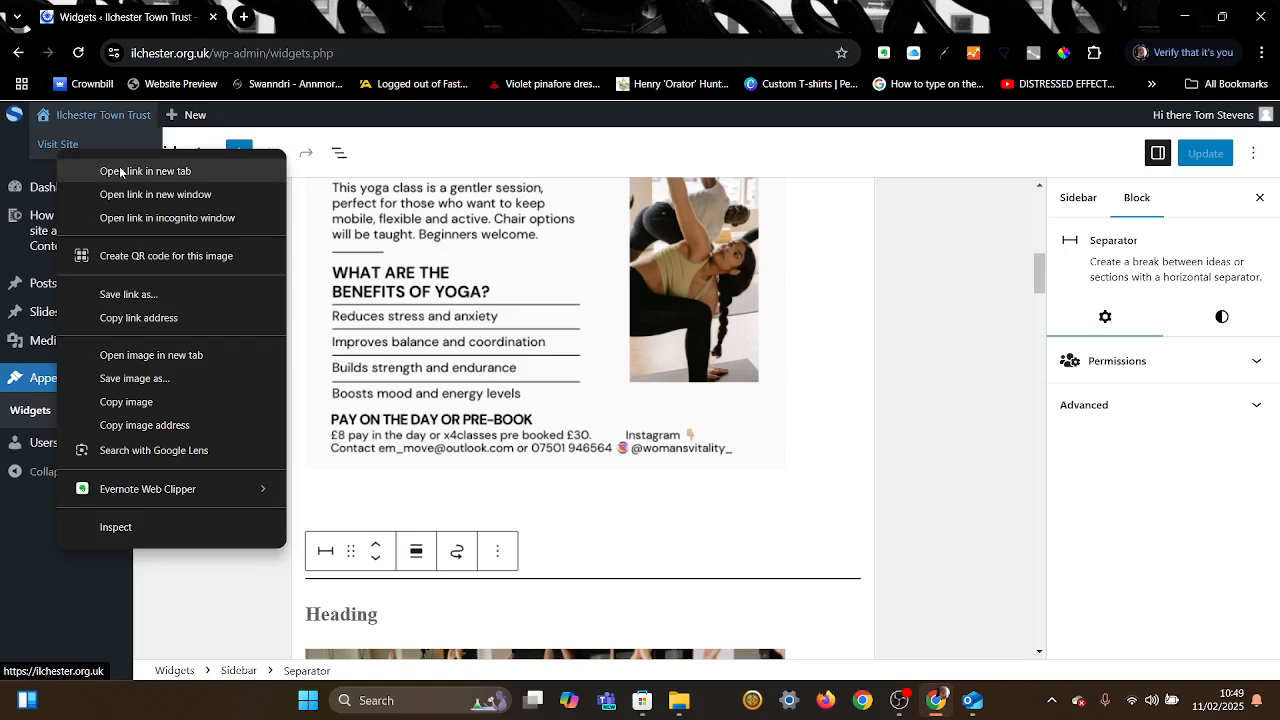
pyautogui.click(120, 172)
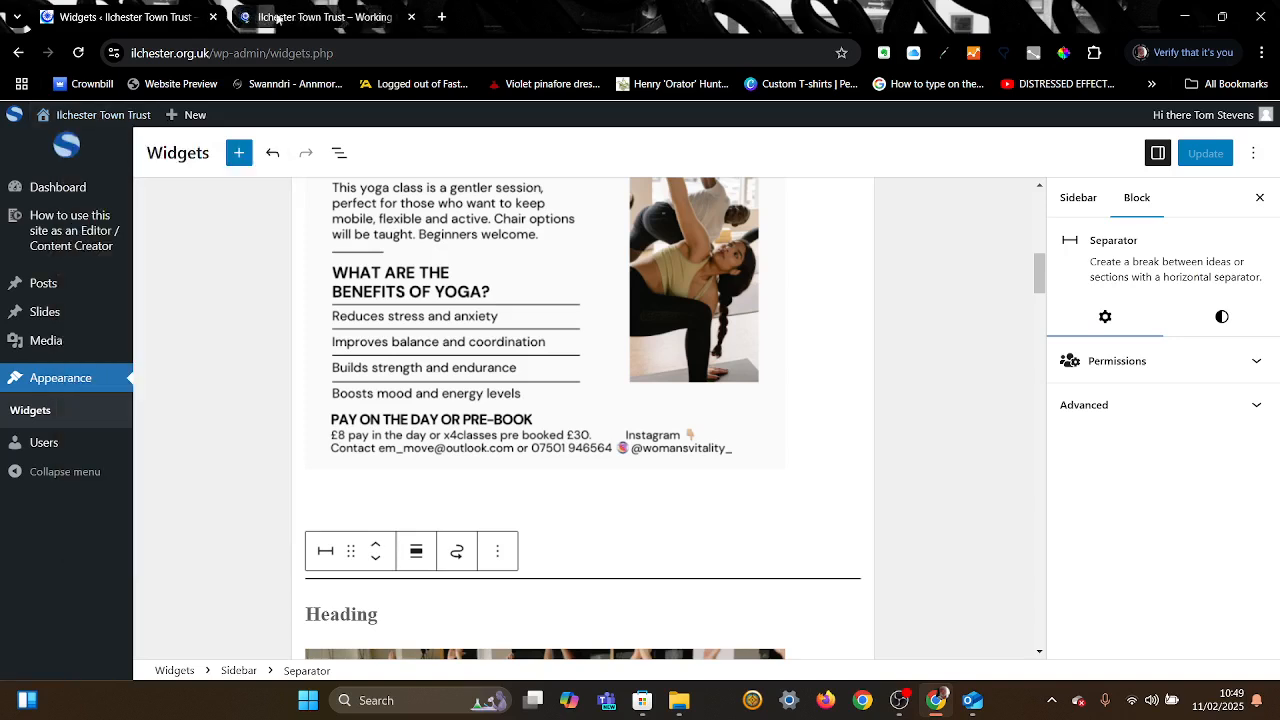
pyautogui.click(310, 19)
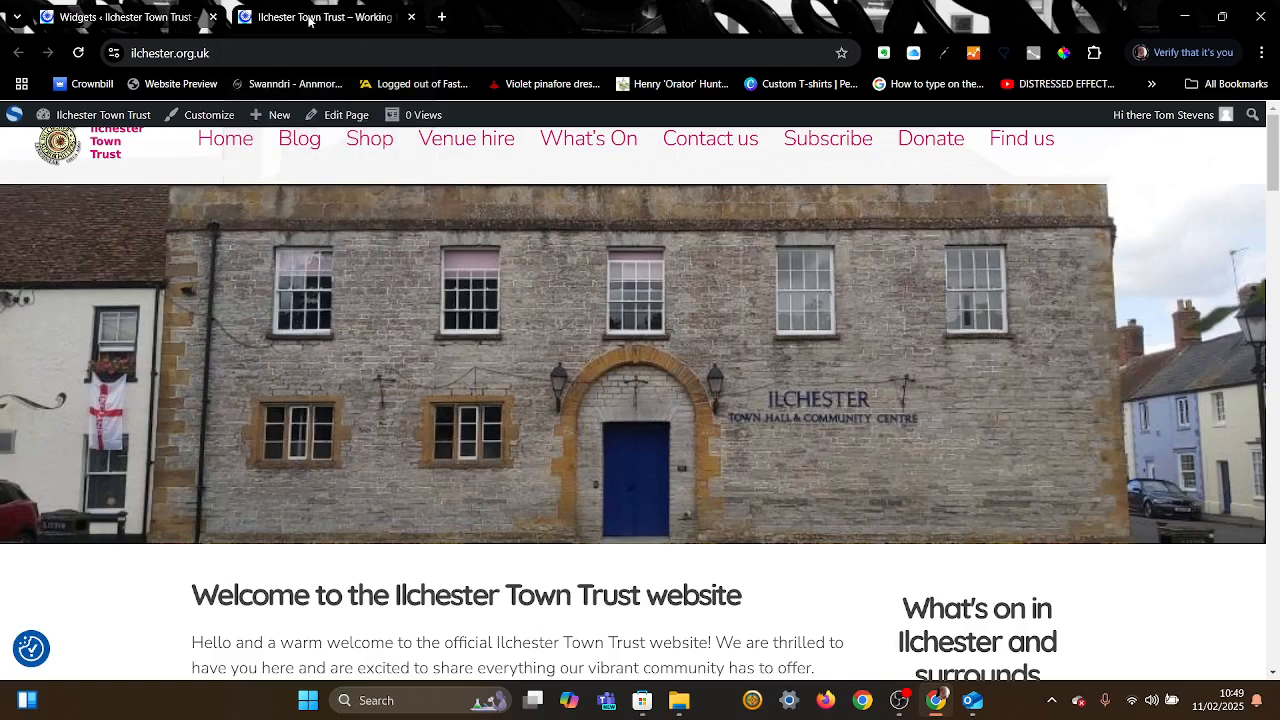
pyautogui.click(130, 18)
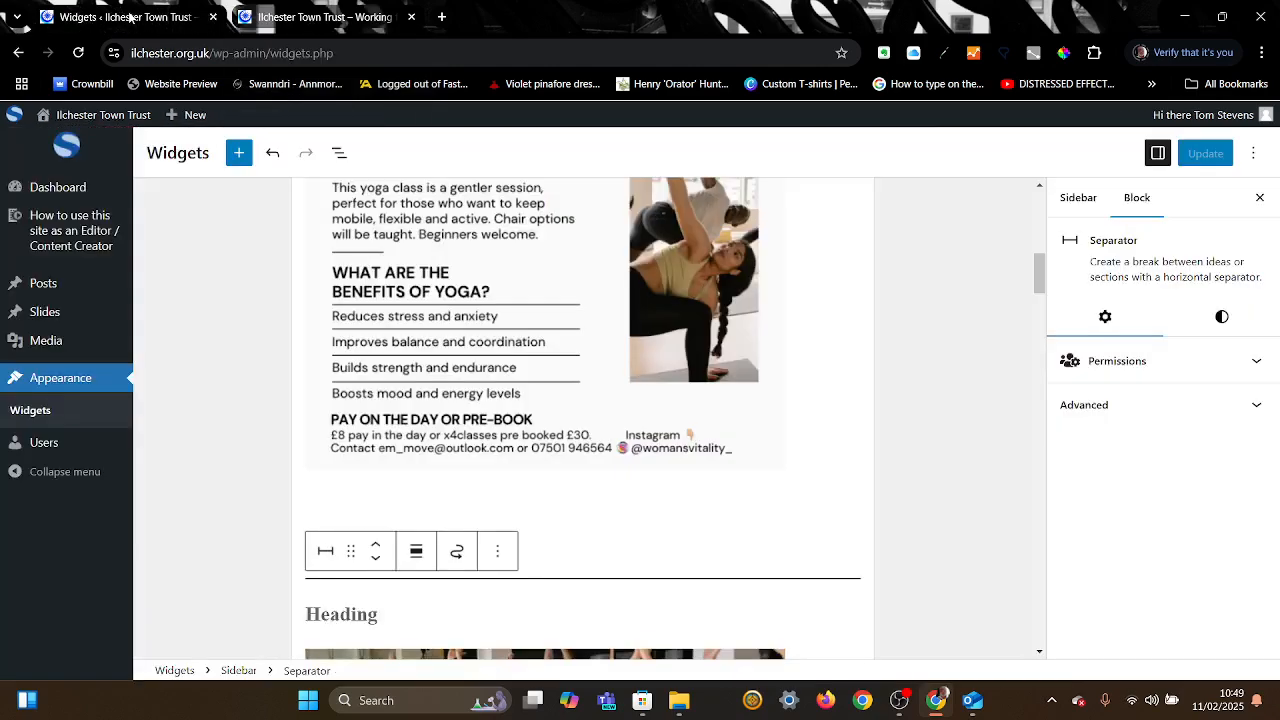
pyautogui.click(315, 19)
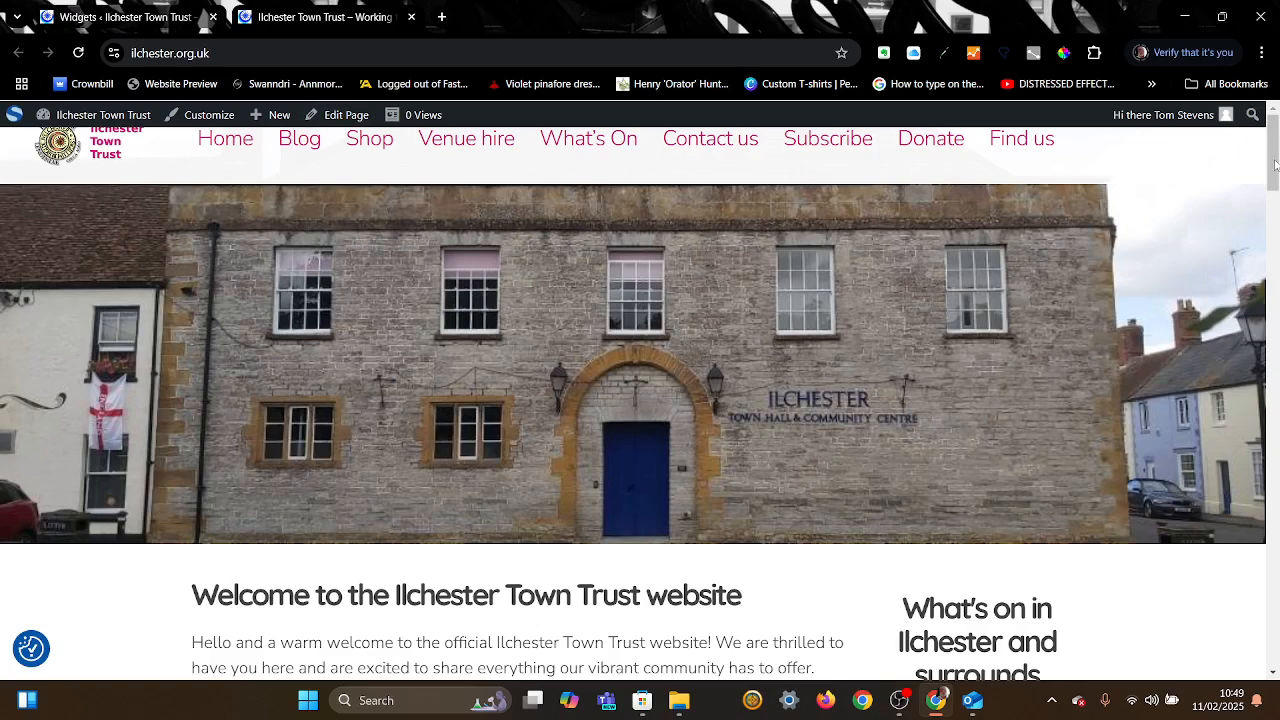
# Step: Scroll the homepage to check the yoga poster in the sidebar, then return to Widgets
pyautogui.moveTo(1275, 165); pyautogui.dragTo(1275, 208)
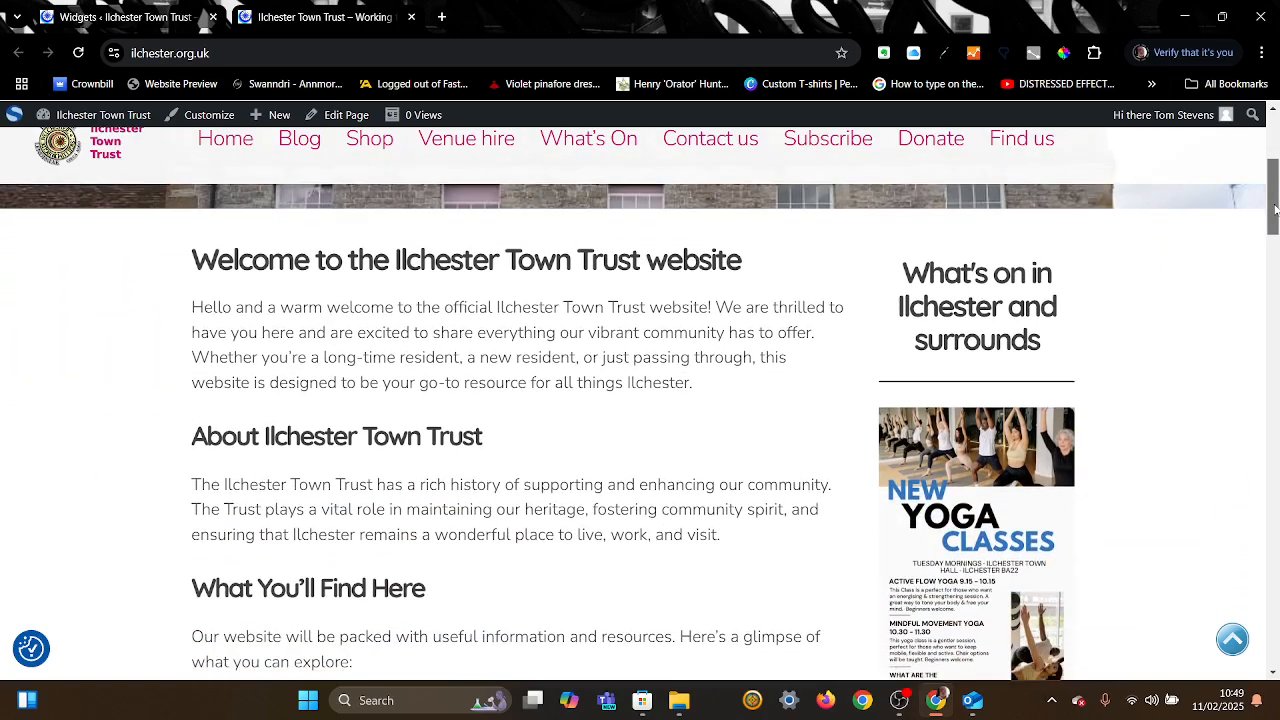
pyautogui.scroll(-2, 1020, 330)
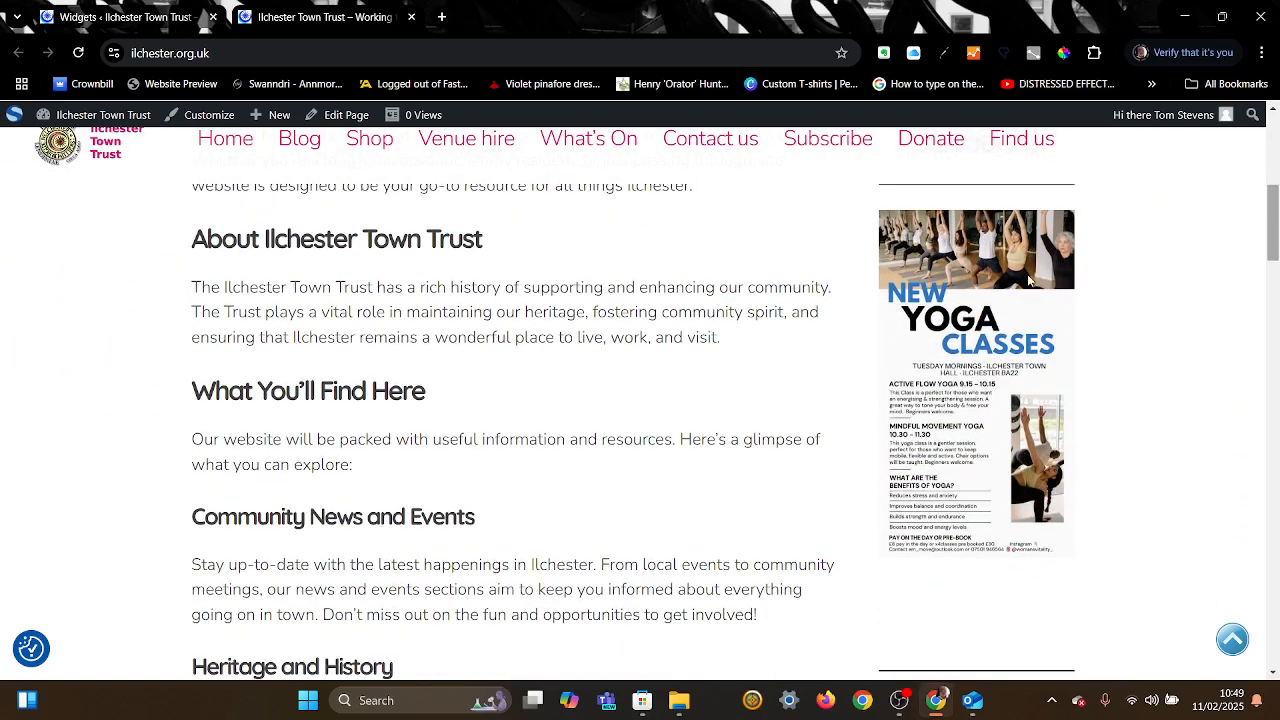
pyautogui.moveTo(1275, 222); pyautogui.dragTo(1275, 258)
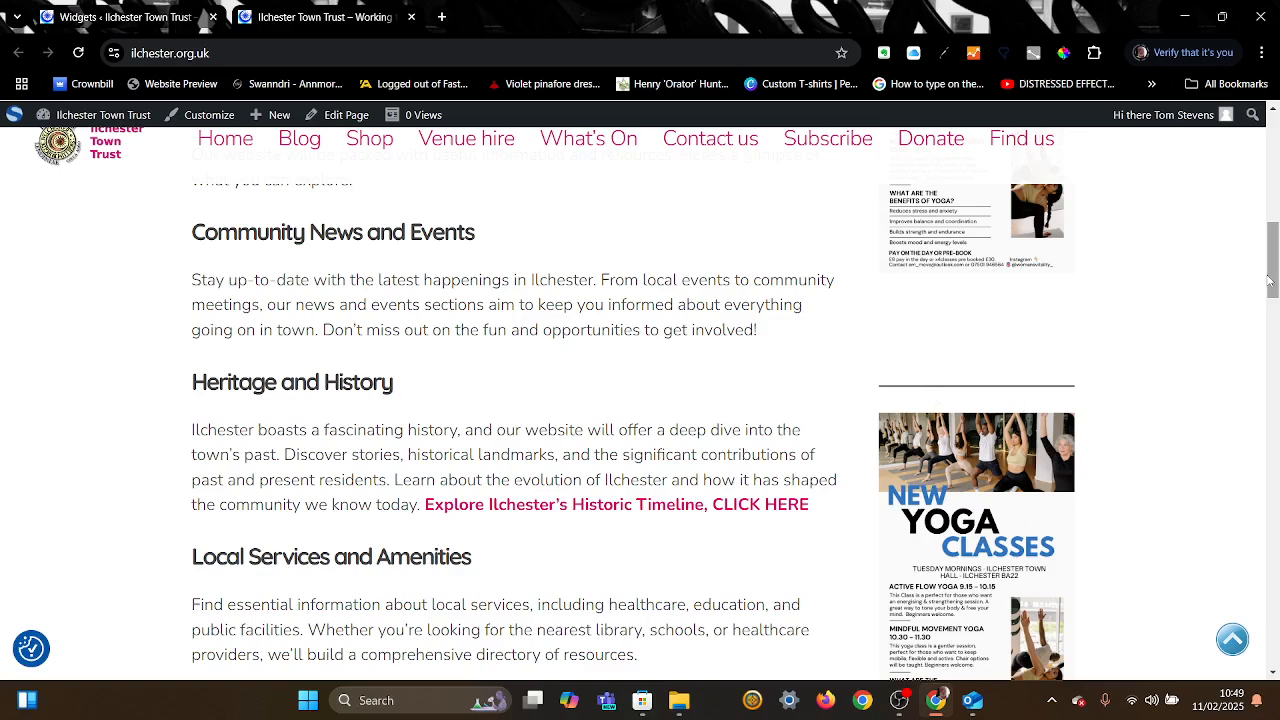
pyautogui.scroll(-3, 1272, 282)
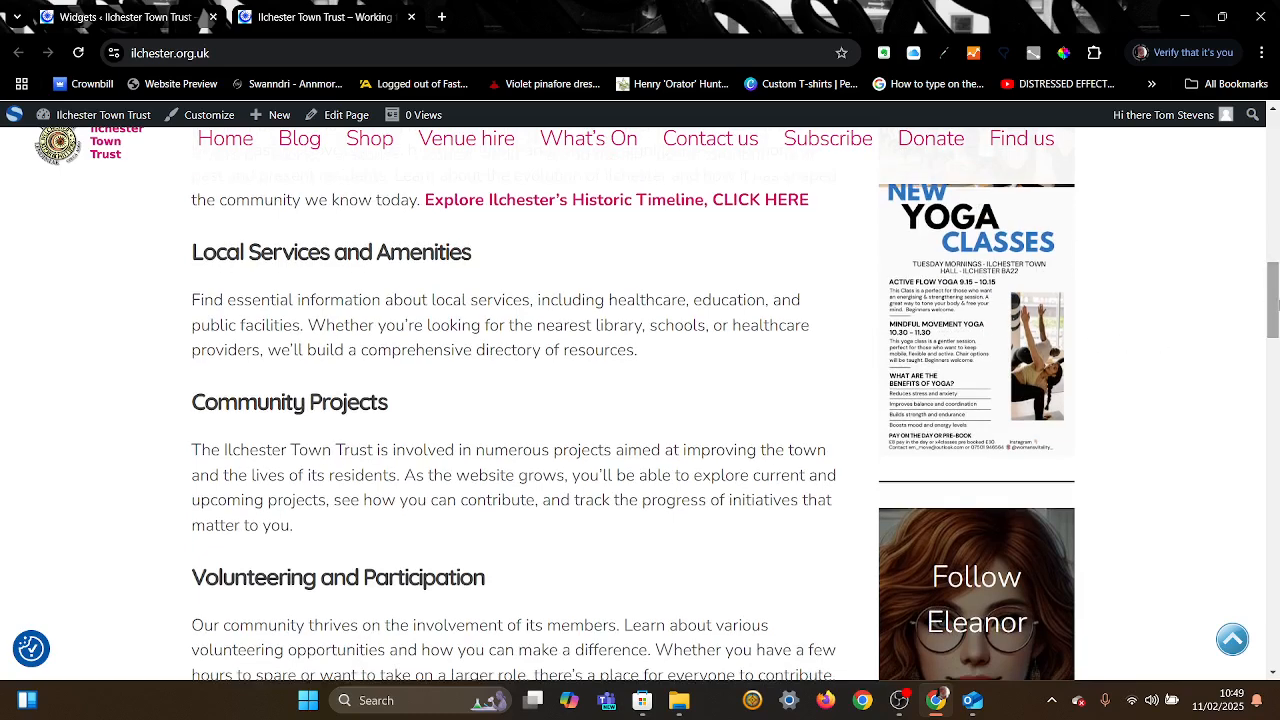
pyautogui.moveTo(1272, 318); pyautogui.dragTo(1273, 233)
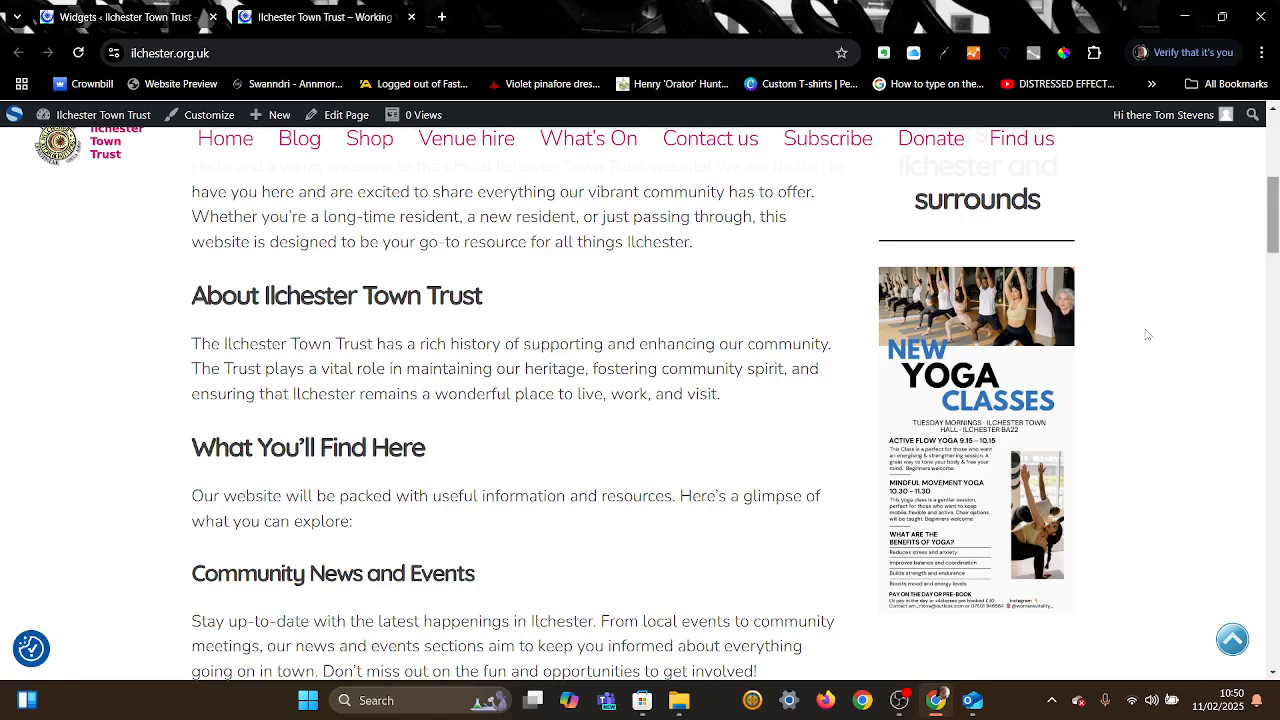
pyautogui.click(191, 18)
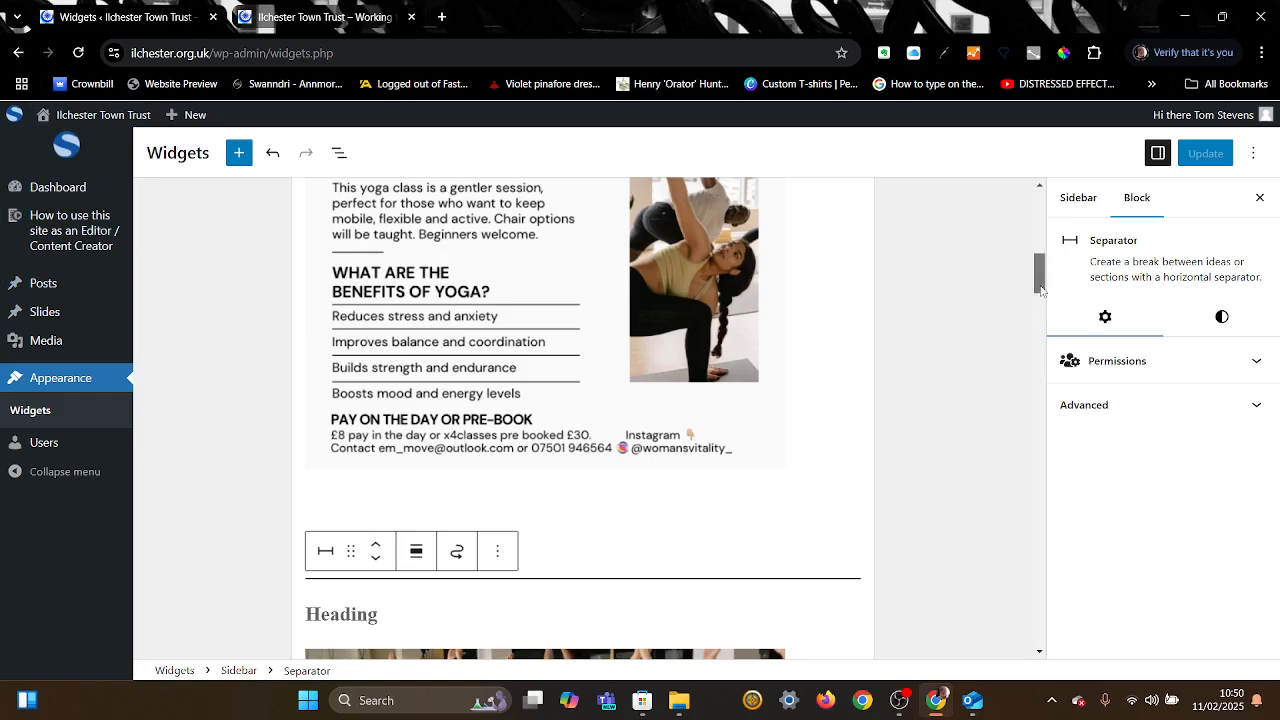
# Step: Delete the extra yoga image block at the top of the sidebar
pyautogui.moveTo(1040, 290); pyautogui.dragTo(1048, 222)
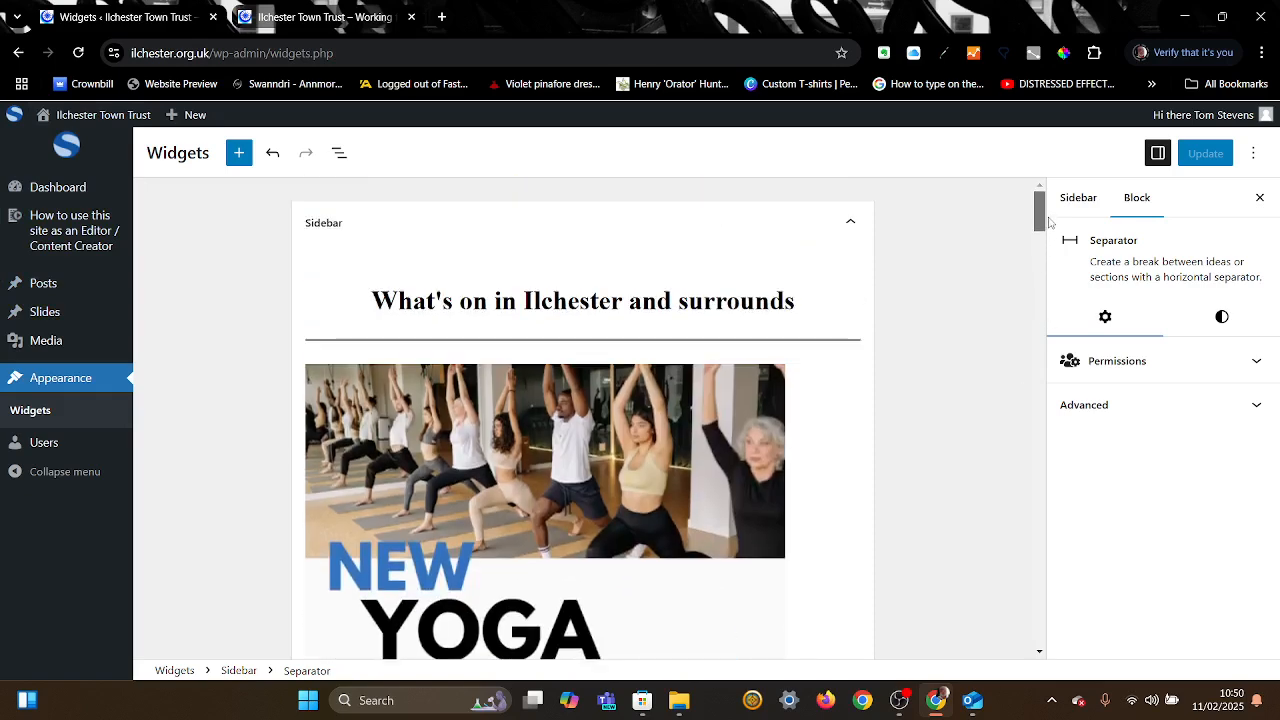
pyautogui.moveTo(42, 450)
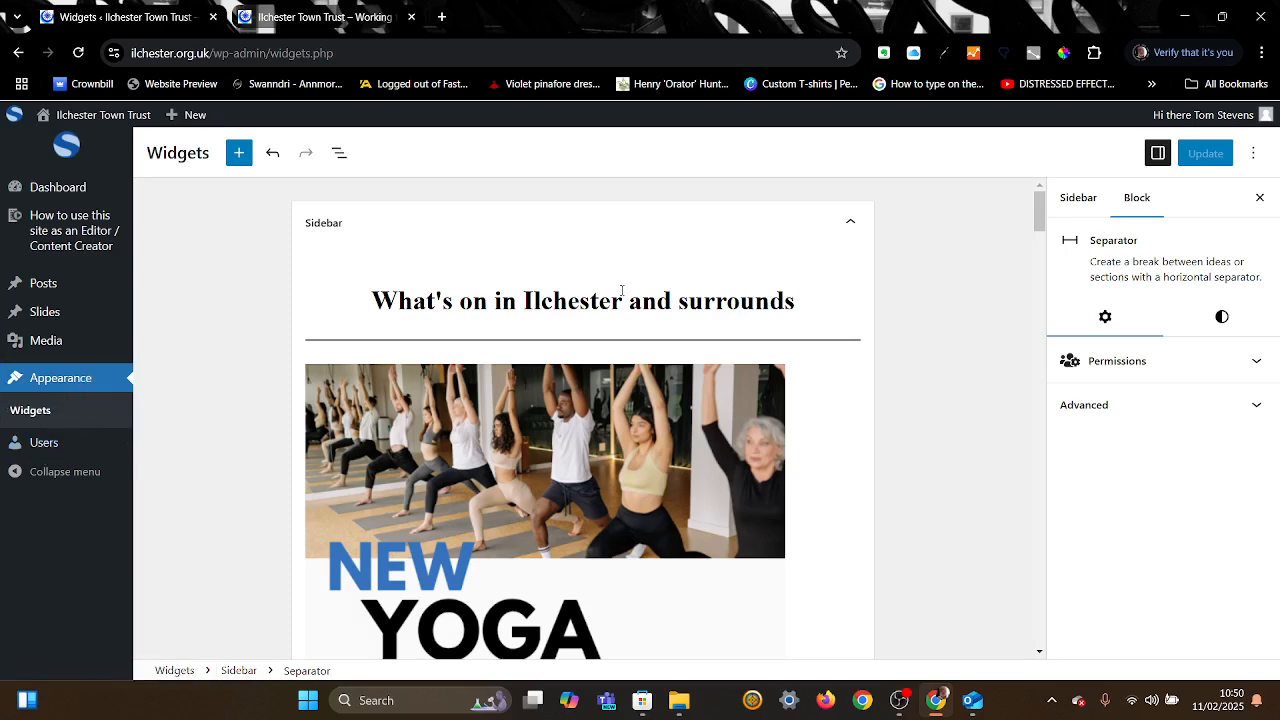
pyautogui.click(575, 473)
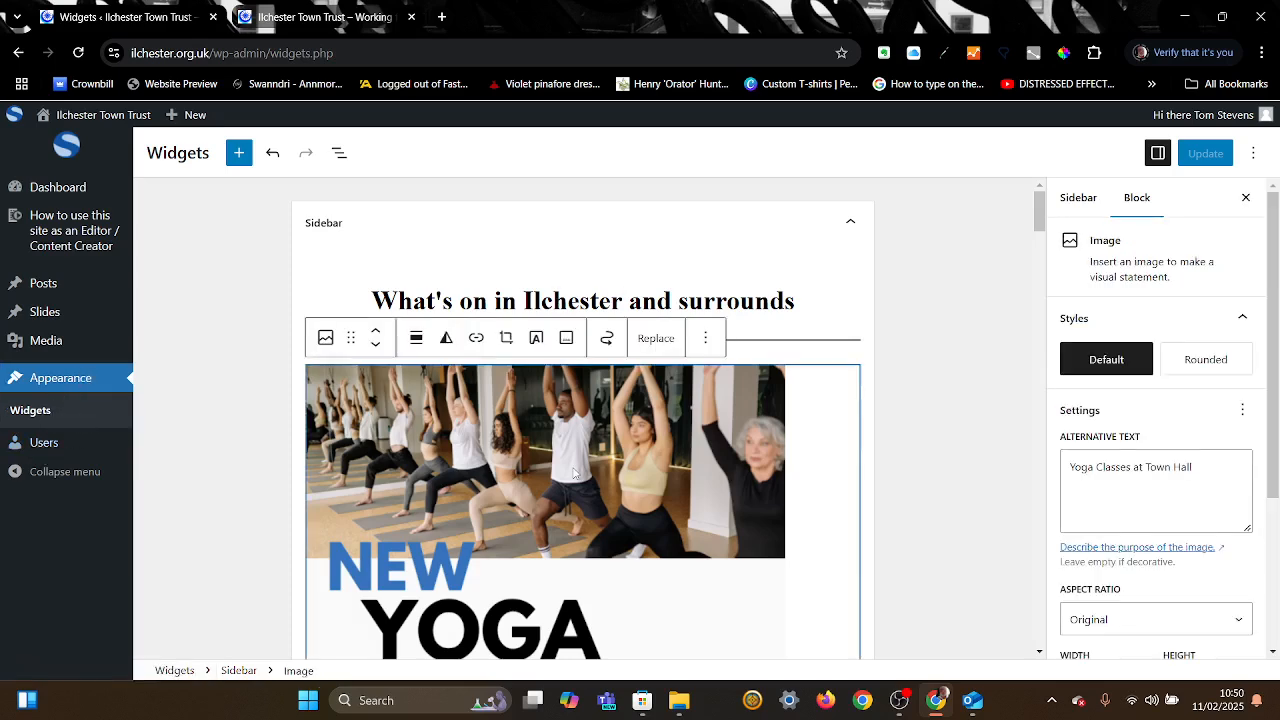
pyautogui.click(707, 340)
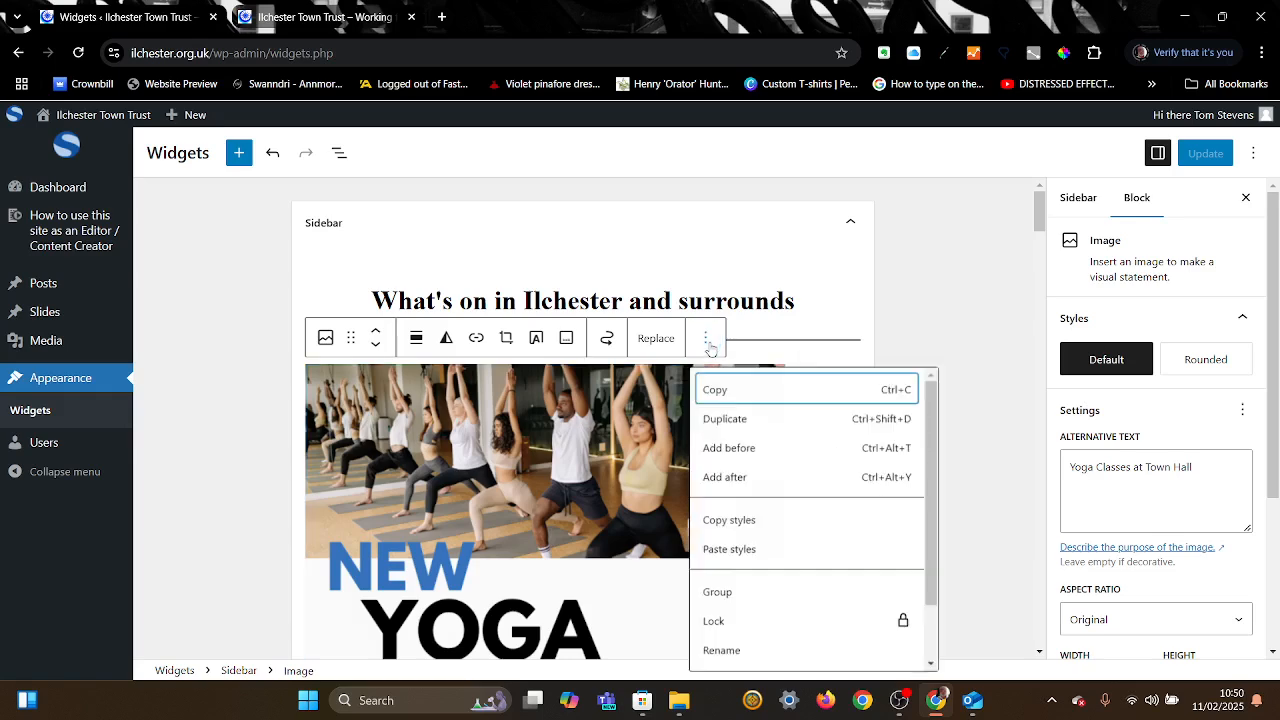
pyautogui.scroll(-1, 748, 513)
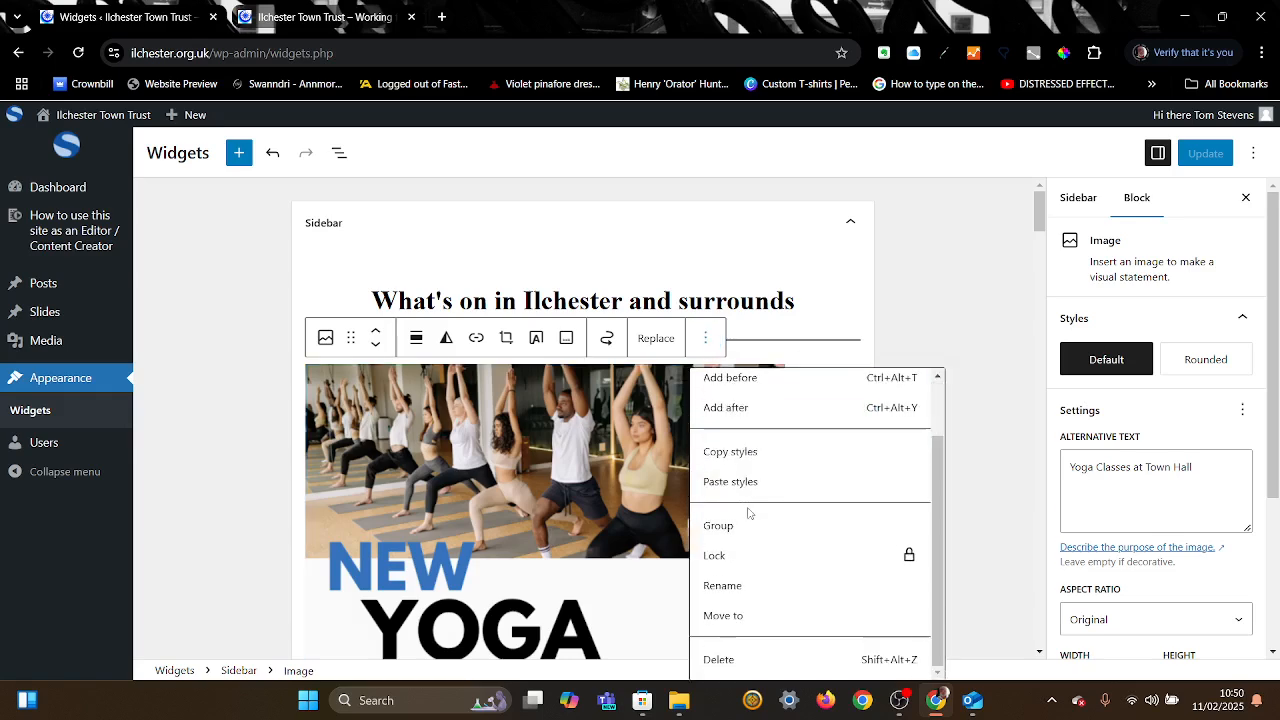
pyautogui.click(727, 660)
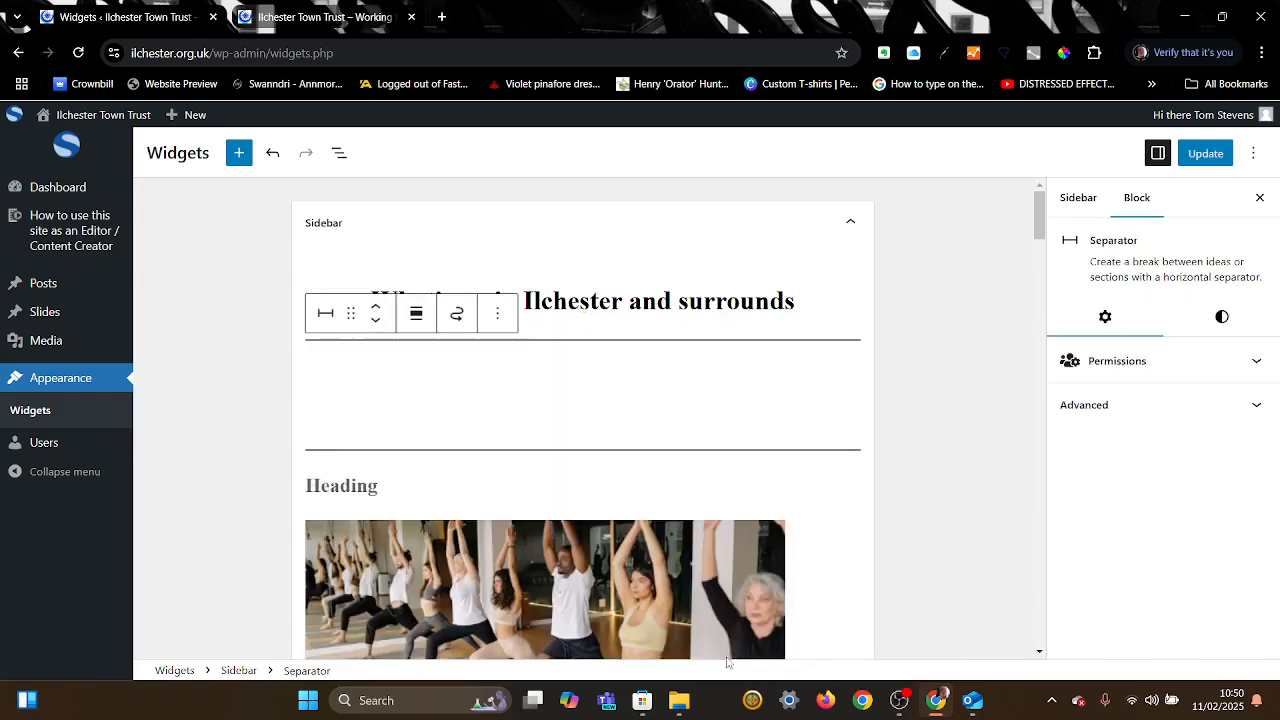
# Step: Delete the empty spacer and the second separator, then save the widgets with Update
pyautogui.click(644, 413)
pyautogui.click(458, 340)
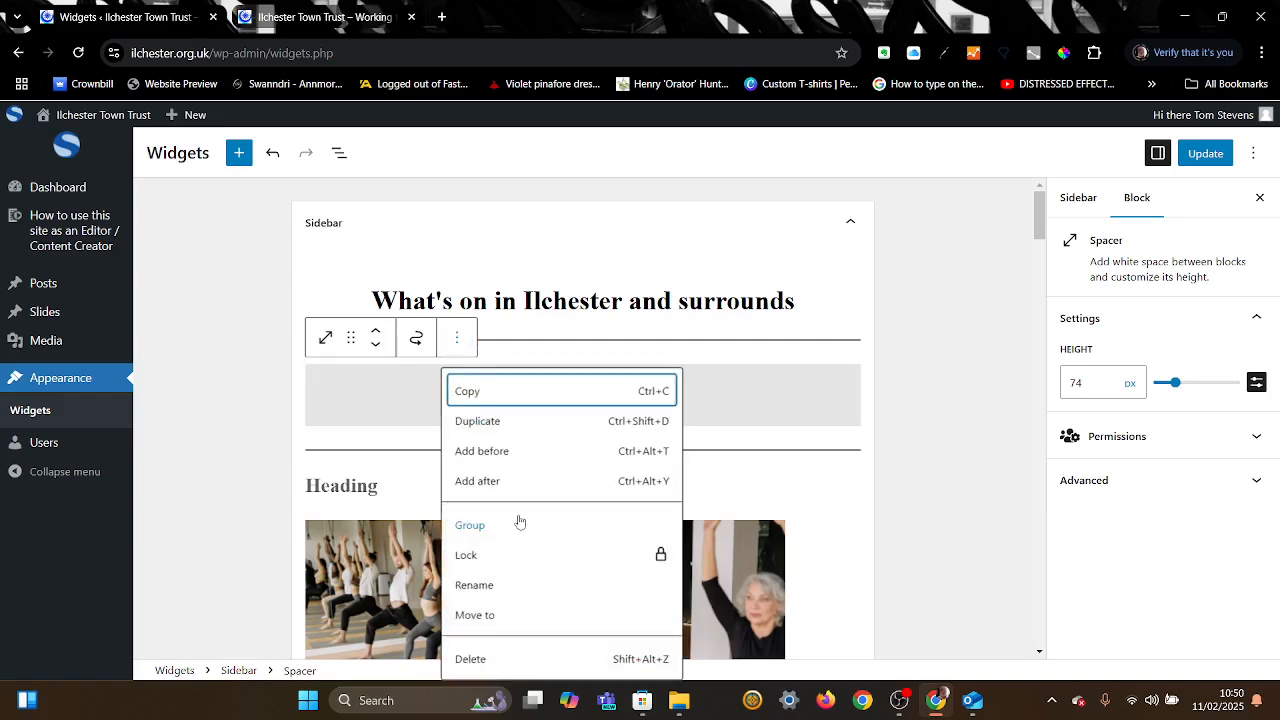
pyautogui.click(476, 659)
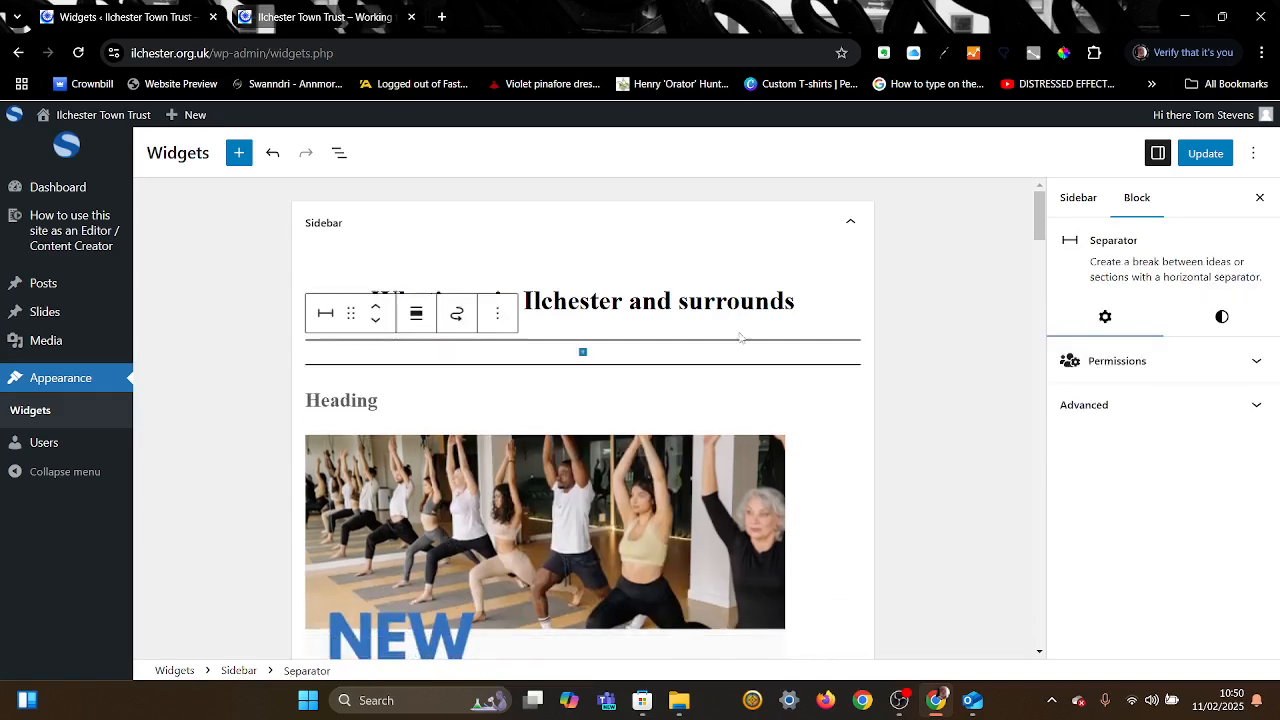
pyautogui.click(728, 370)
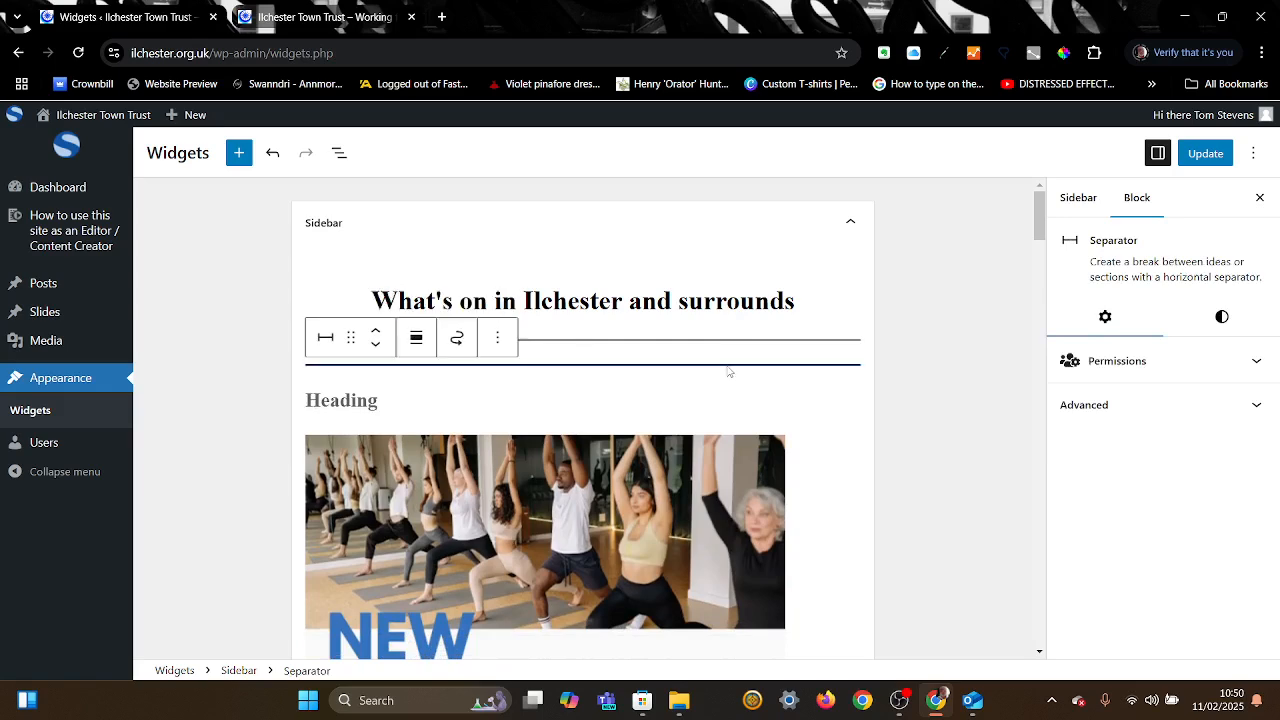
pyautogui.click(499, 341)
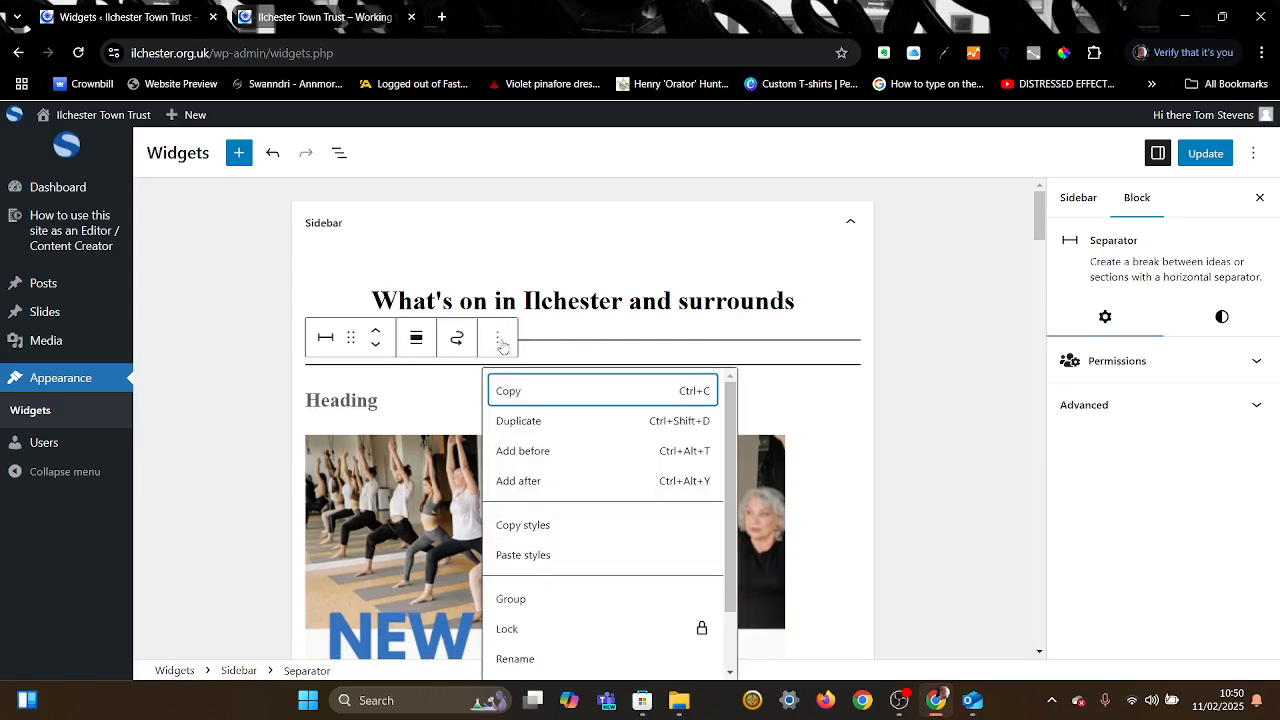
pyautogui.scroll(-1, 551, 534)
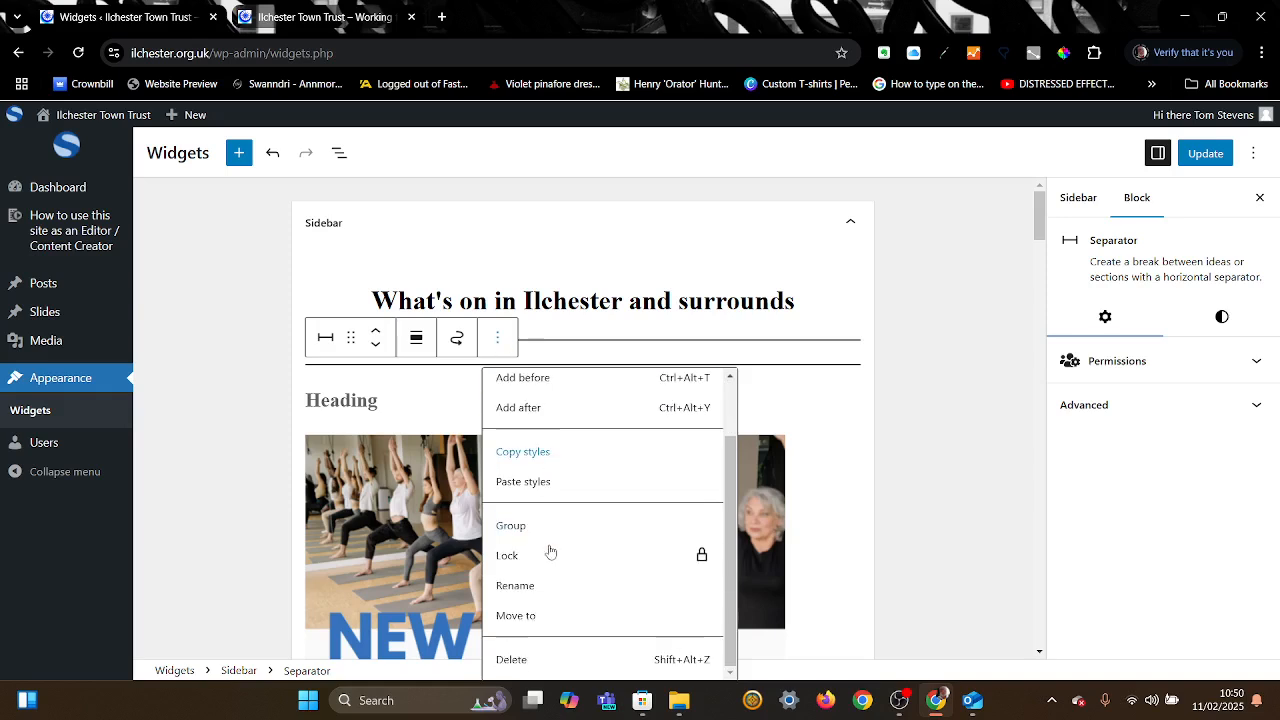
pyautogui.click(528, 662)
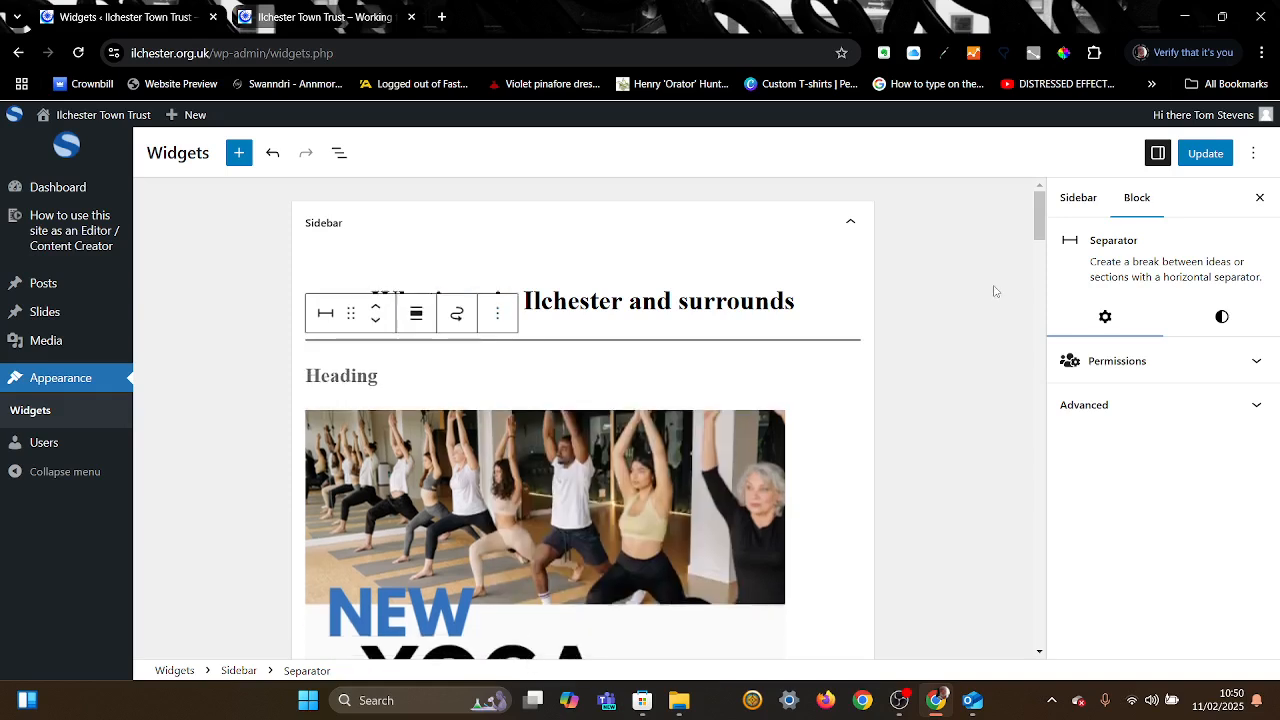
pyautogui.click(1206, 154)
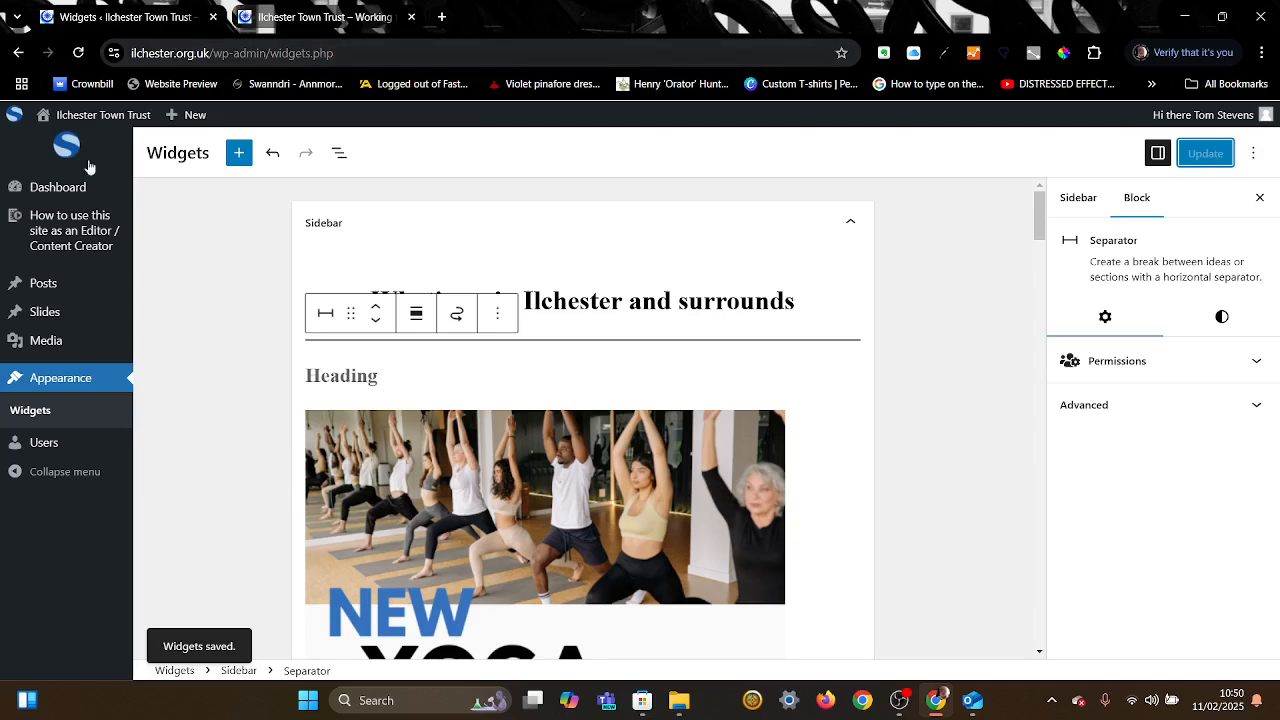
pyautogui.click(321, 18)
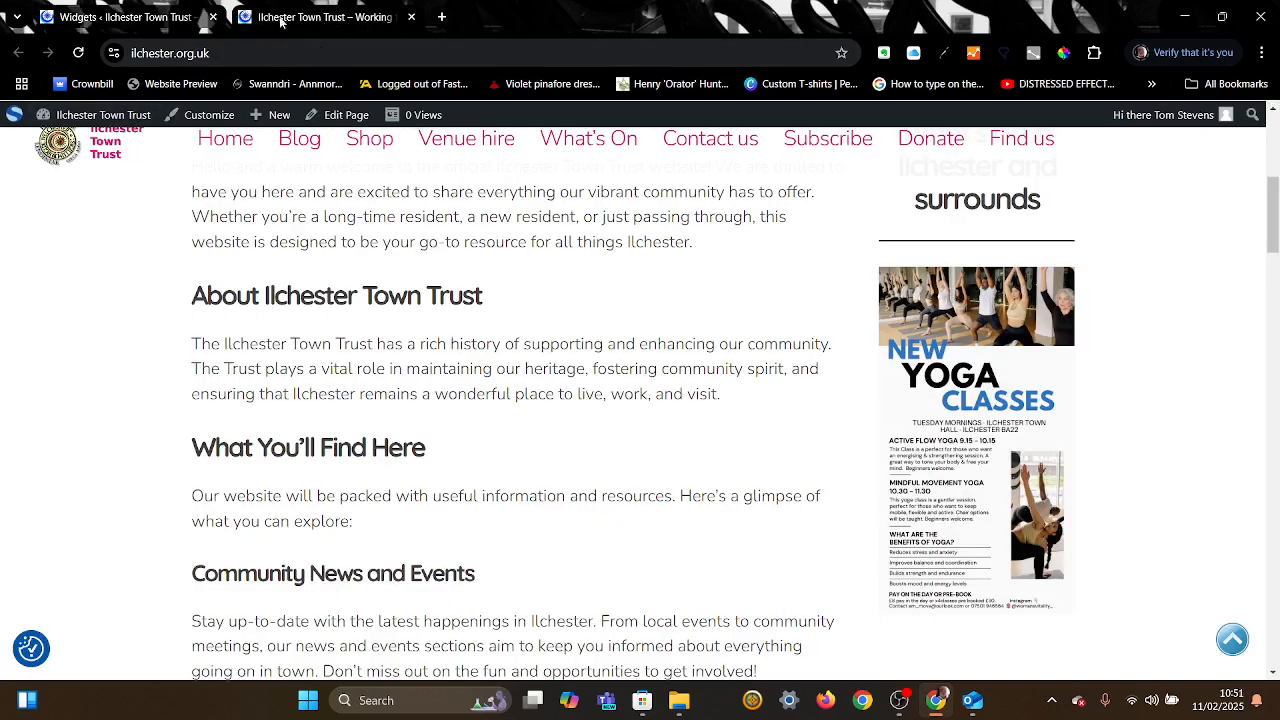
# Step: Reload the live homepage and scroll to check the yoga poster under the What's on heading
pyautogui.click(79, 53)
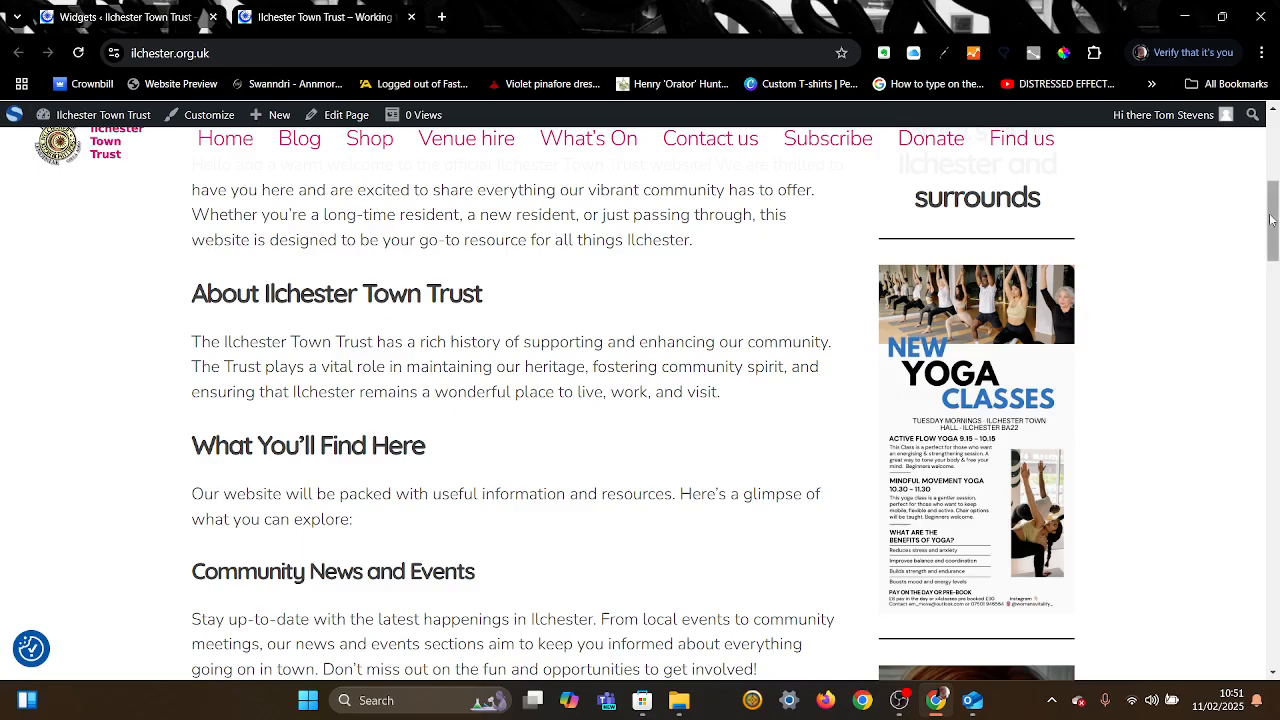
pyautogui.moveTo(1274, 221); pyautogui.dragTo(1274, 176)
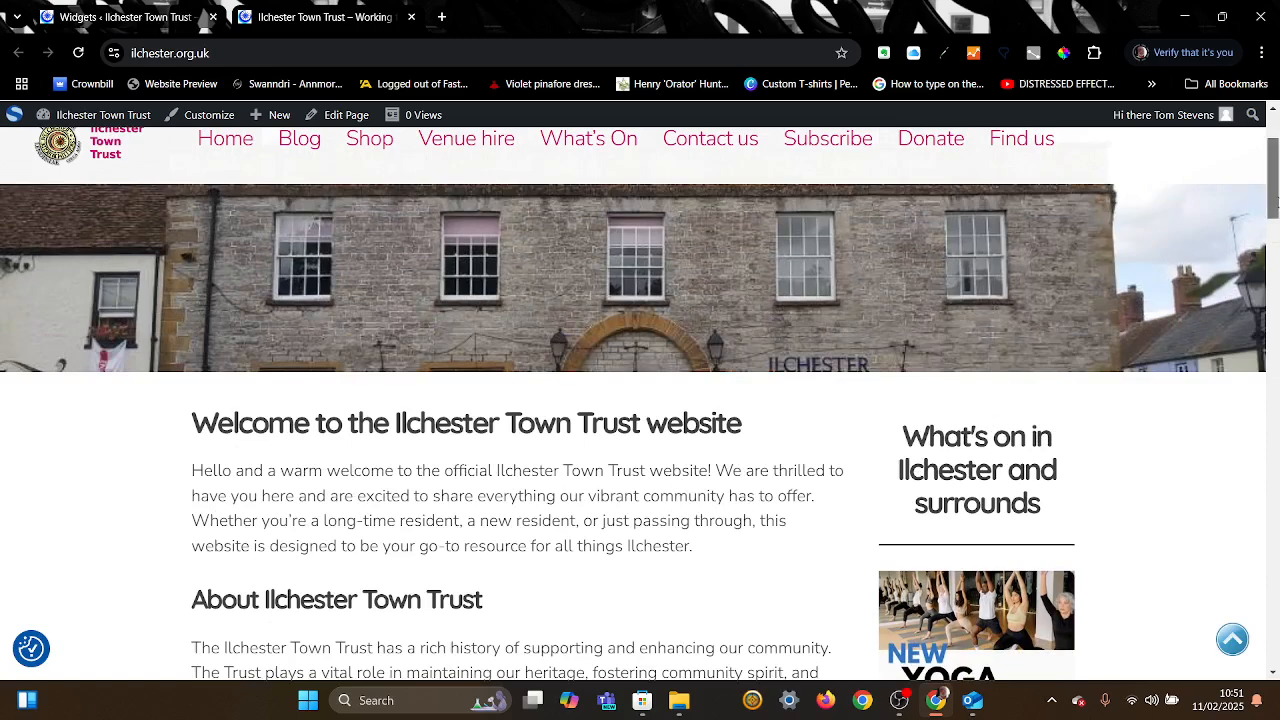
pyautogui.click(1276, 258)
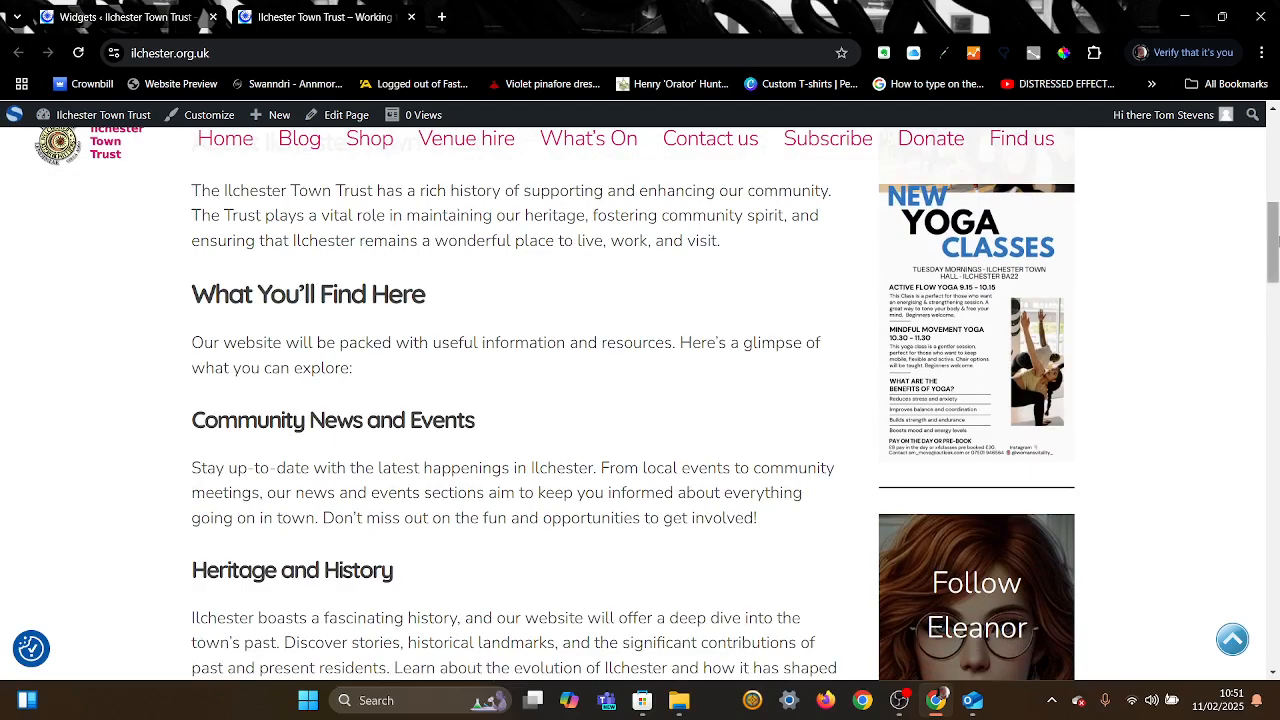
pyautogui.moveTo(1276, 240); pyautogui.dragTo(1275, 157)
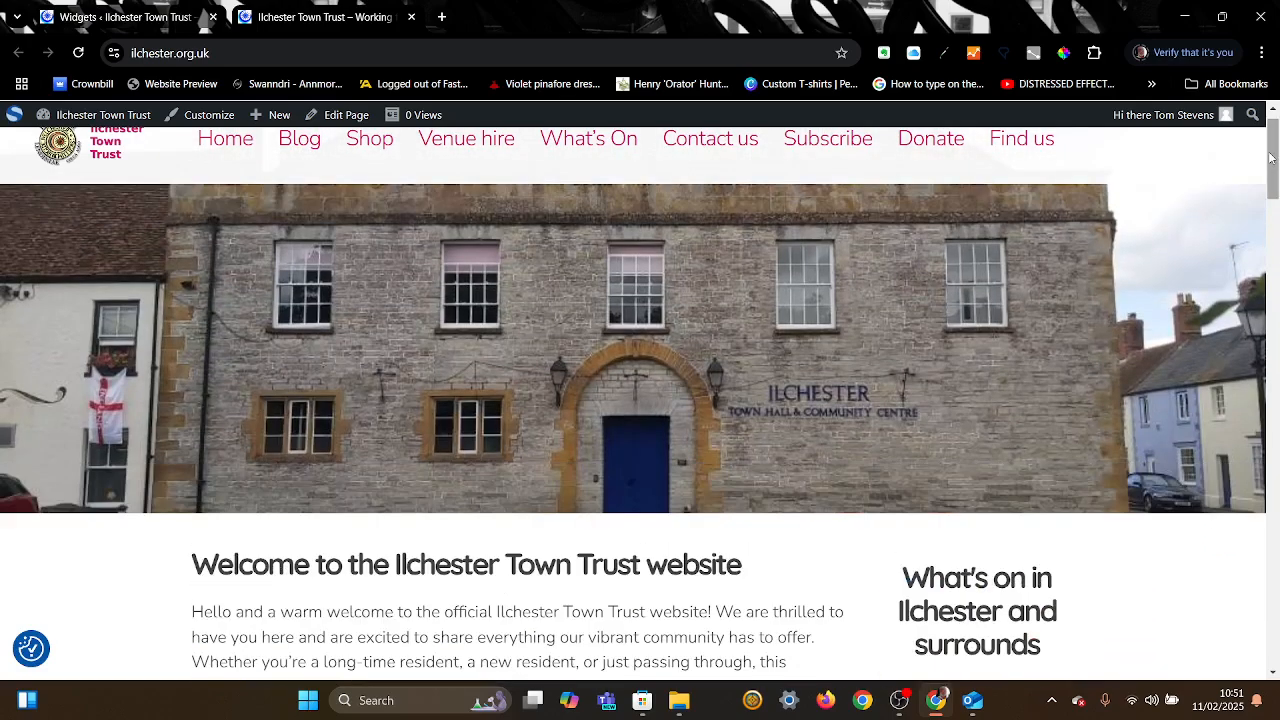
# Step: Open the Blog page and scroll through the Come and try Yoga post and sidebar
pyautogui.click(299, 140)
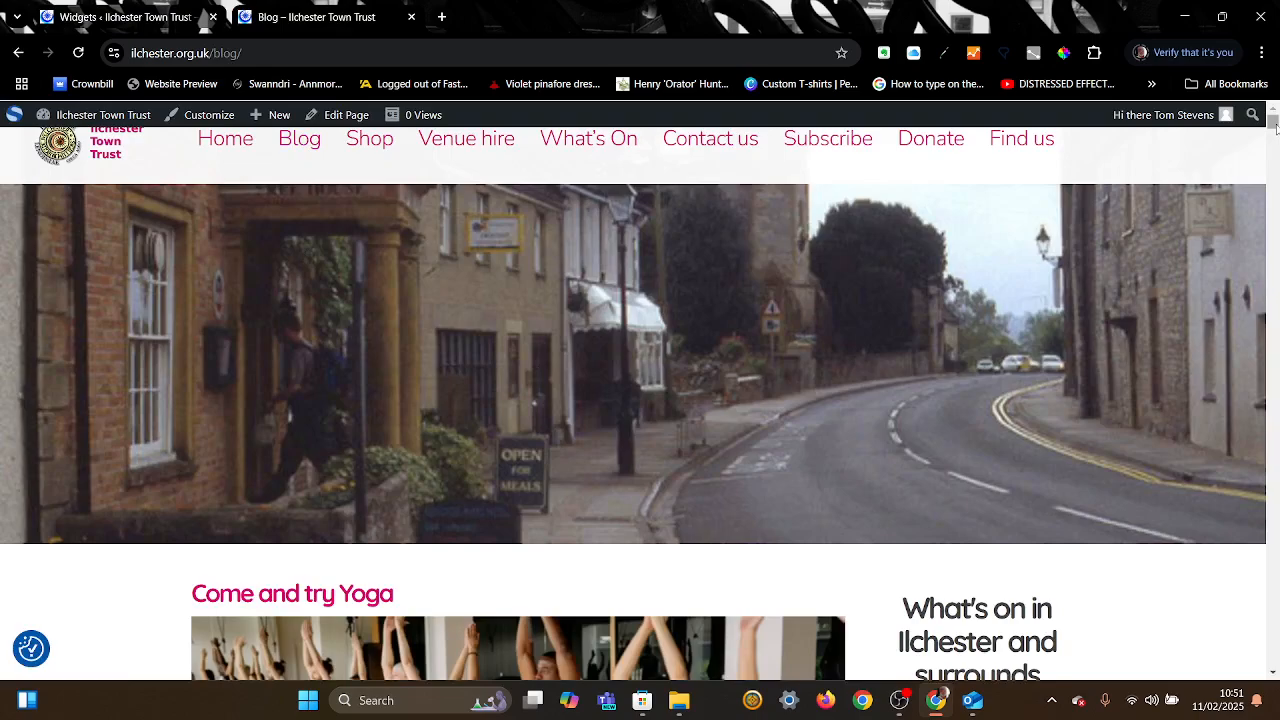
pyautogui.moveTo(1275, 127)
pyautogui.mouseDown()
pyautogui.moveTo(1275, 139)
pyautogui.moveTo(1276, 128)
pyautogui.mouseUp()
pyautogui.click(1274, 676)
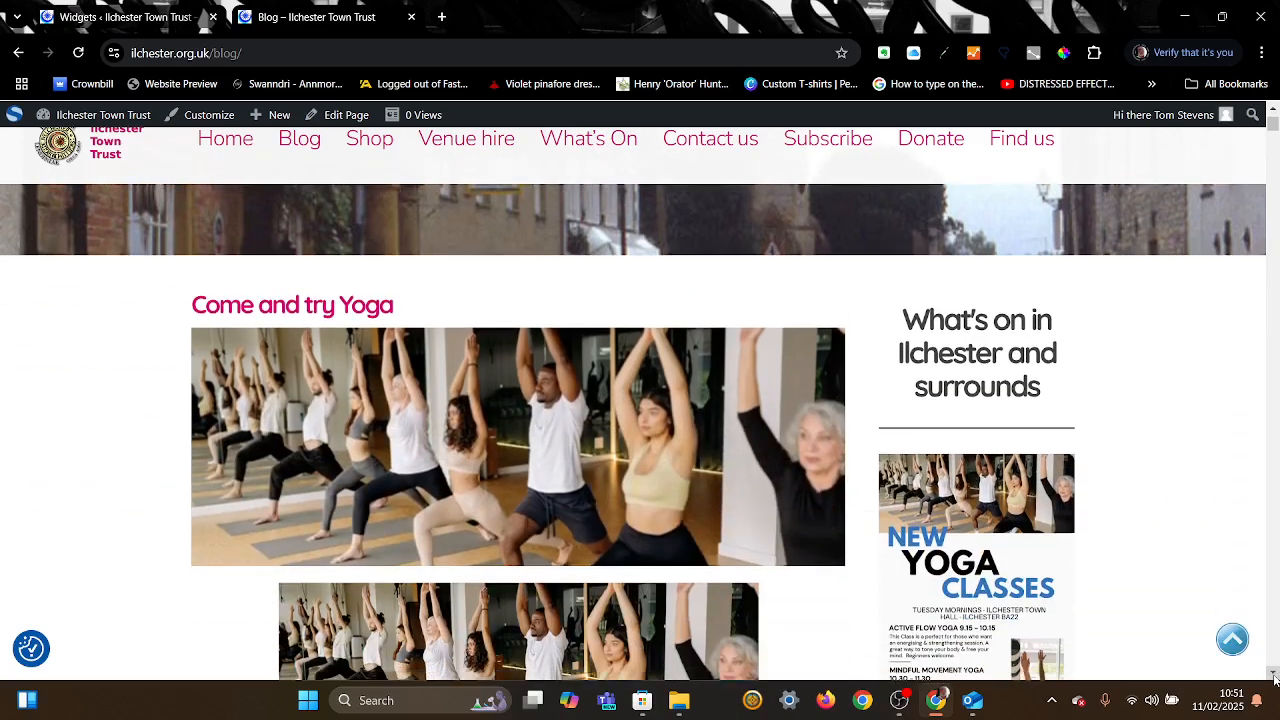
pyautogui.click(1274, 676)
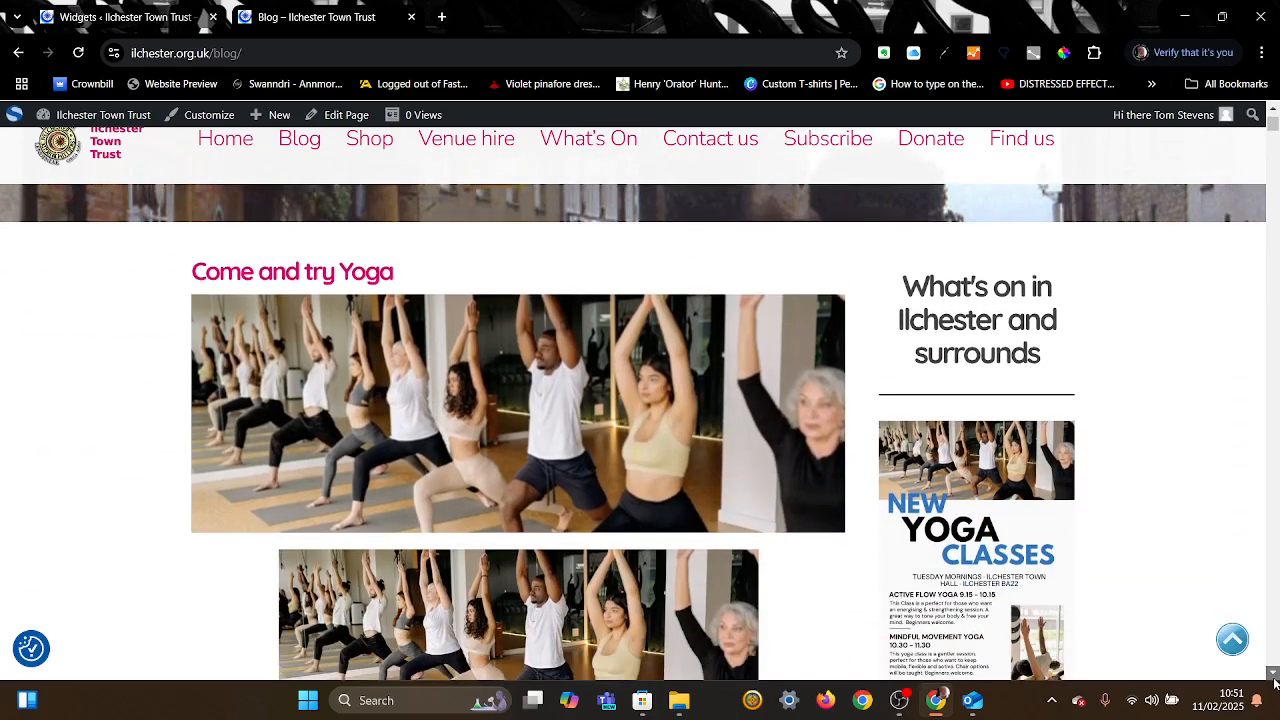
pyautogui.click(1274, 677)
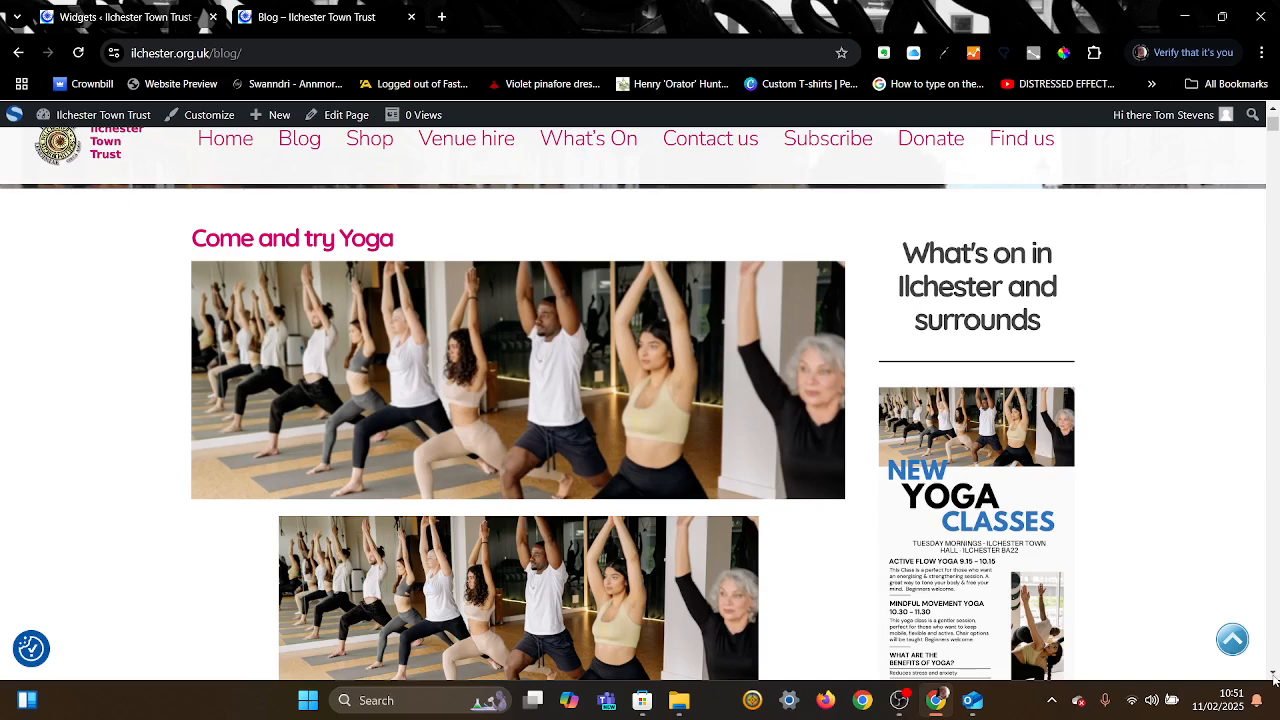
pyautogui.scroll(-3, 628, 460)
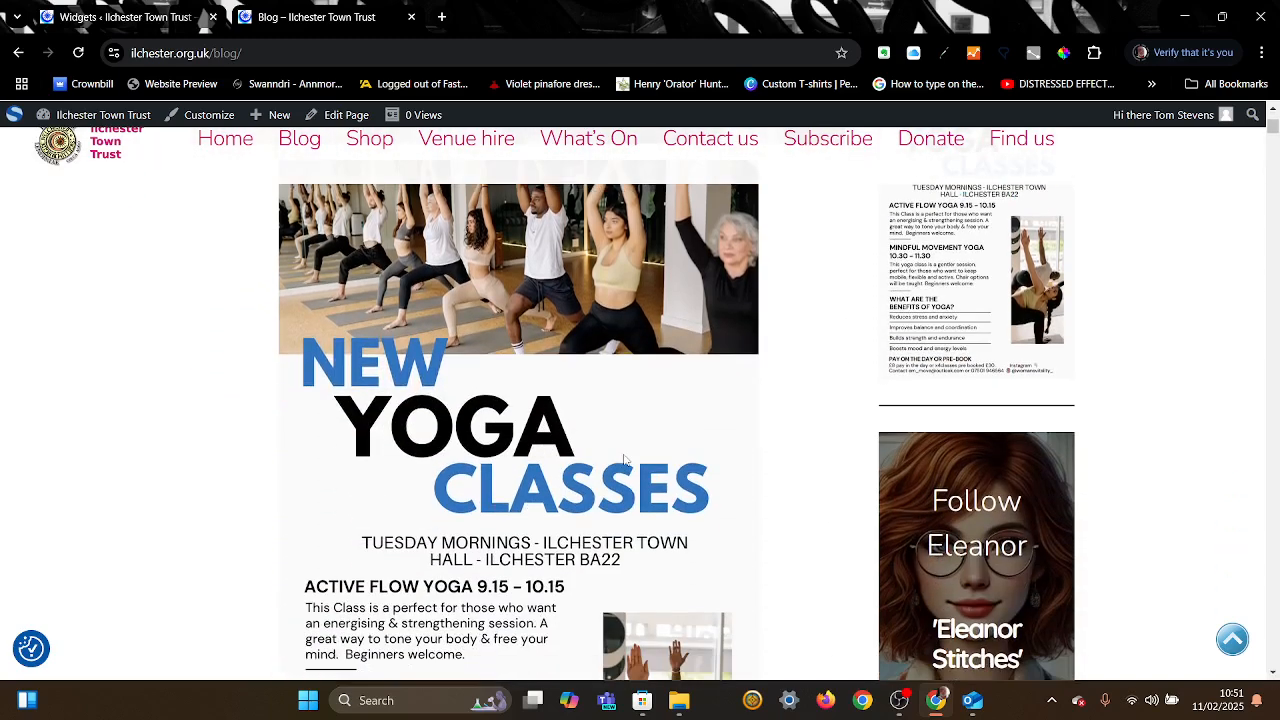
pyautogui.click(1273, 121)
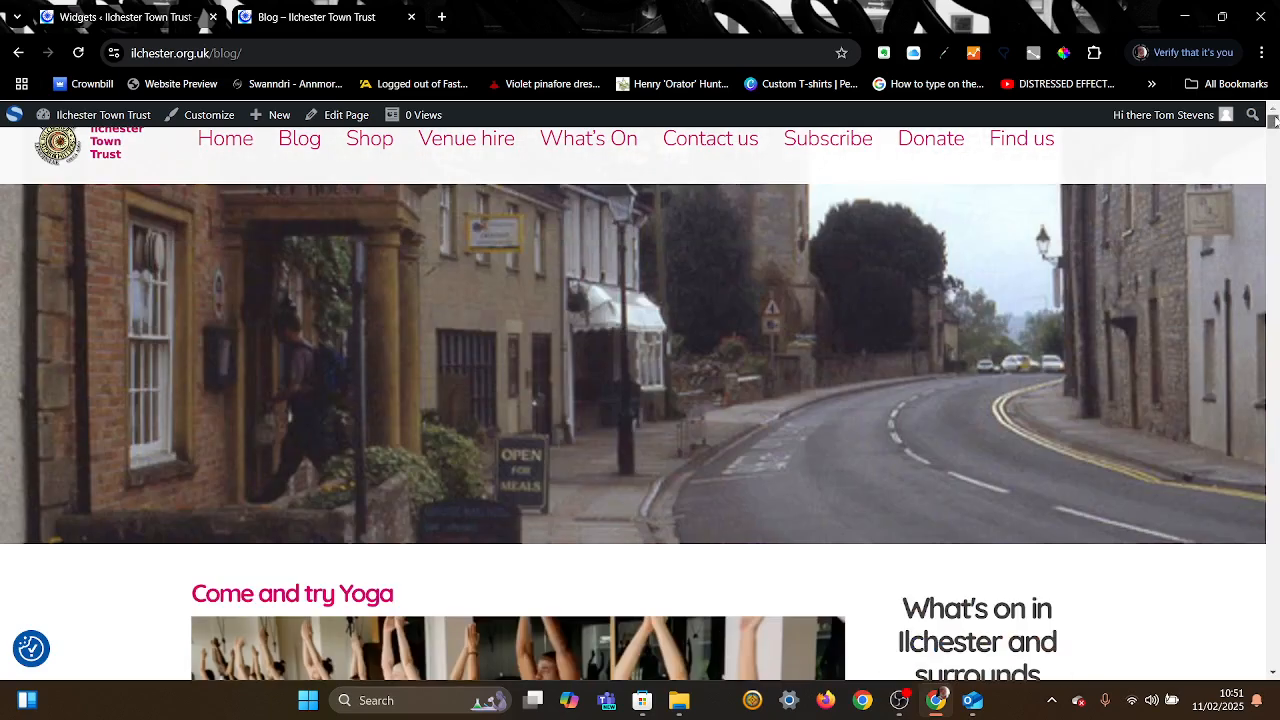
pyautogui.click(1273, 673)
pyautogui.click(1273, 673)
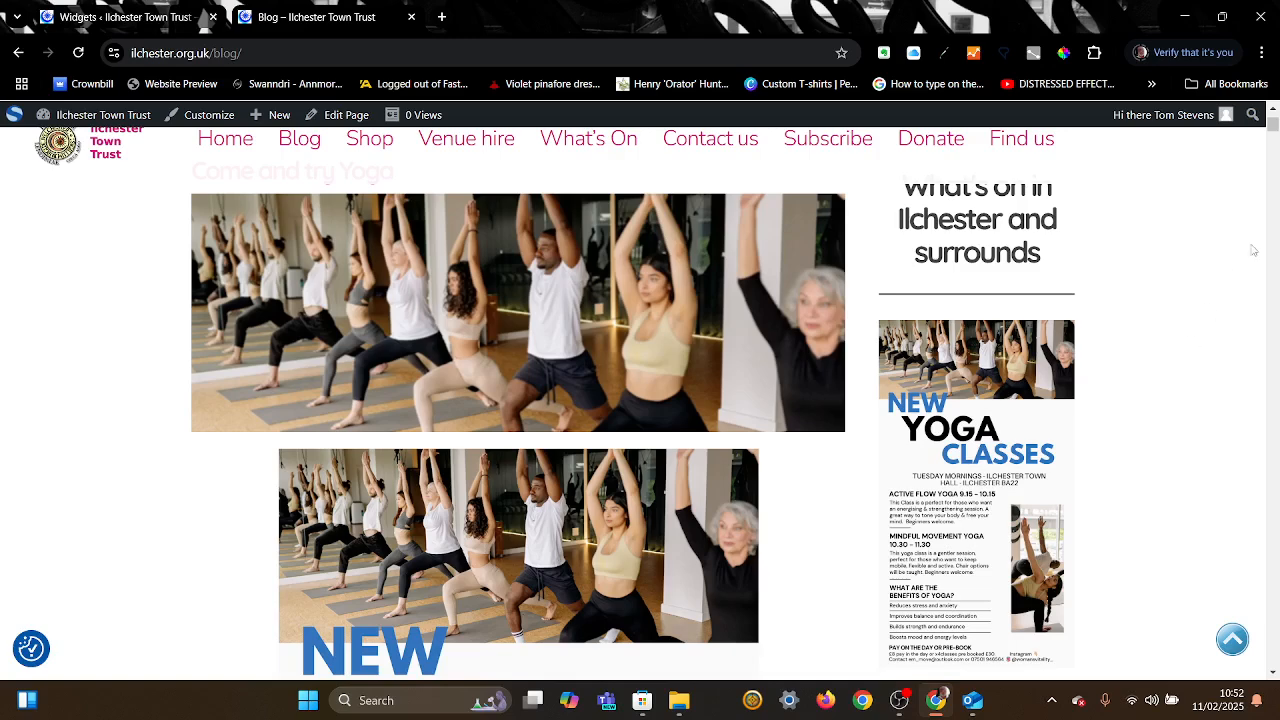
pyautogui.click(1274, 674)
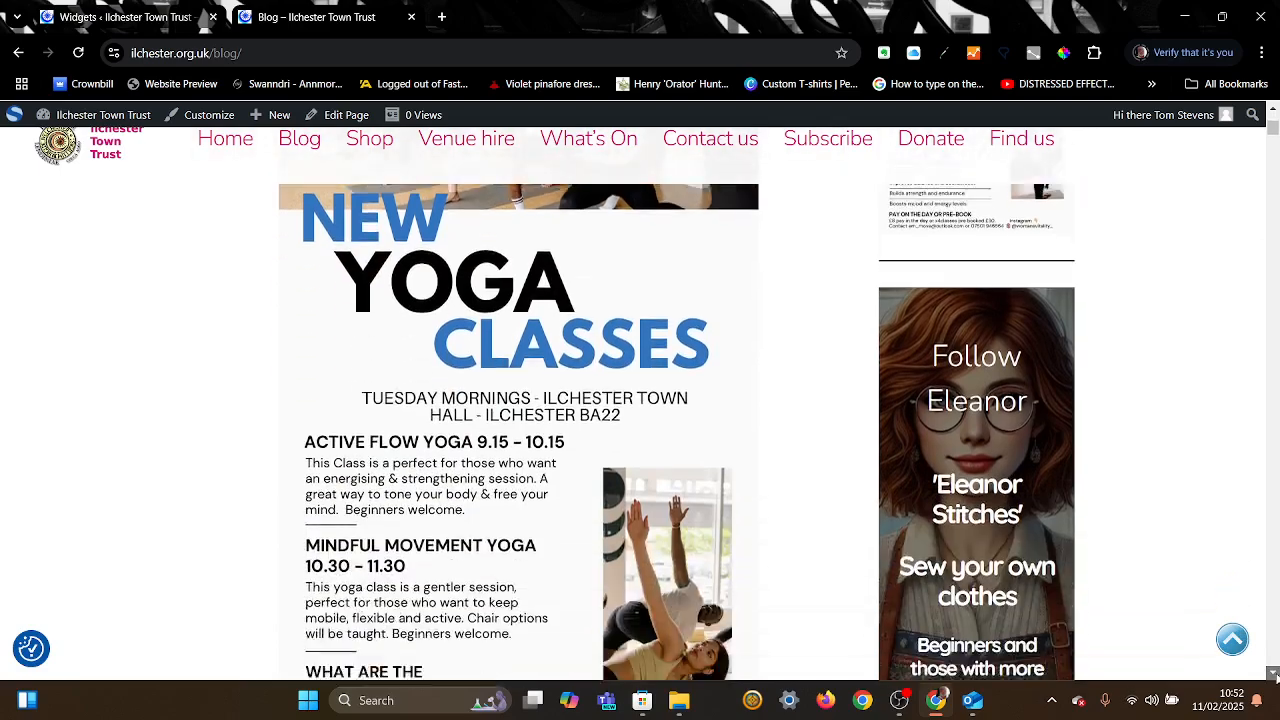
pyautogui.click(1275, 676)
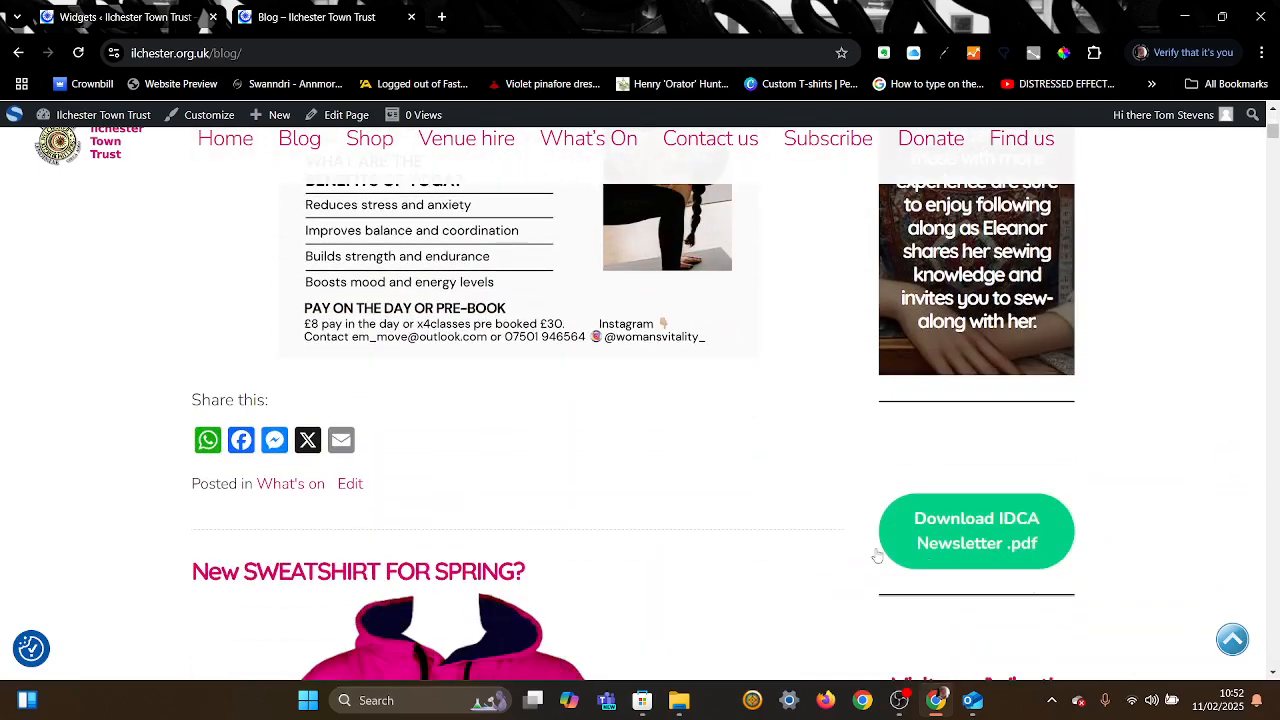
# Step: Remove the featured image from the Come and try Yoga post, save it, and view it
pyautogui.click(353, 486)
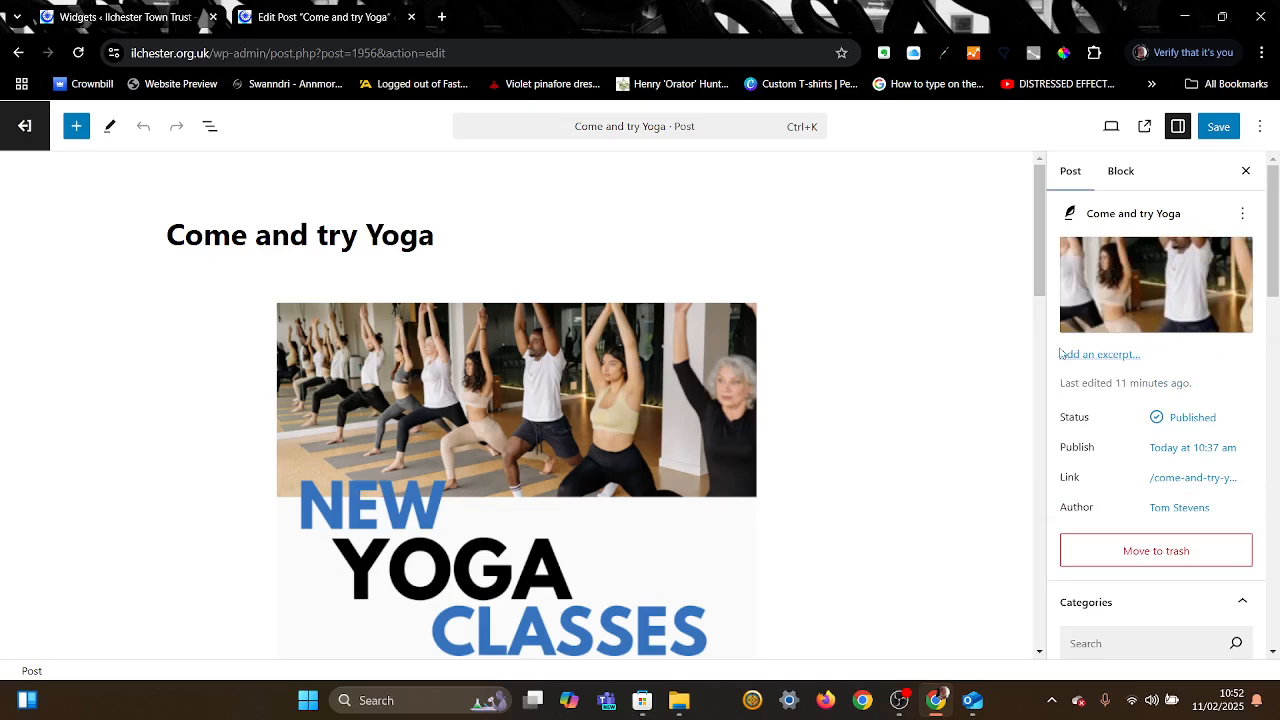
pyautogui.moveTo(1147, 289)
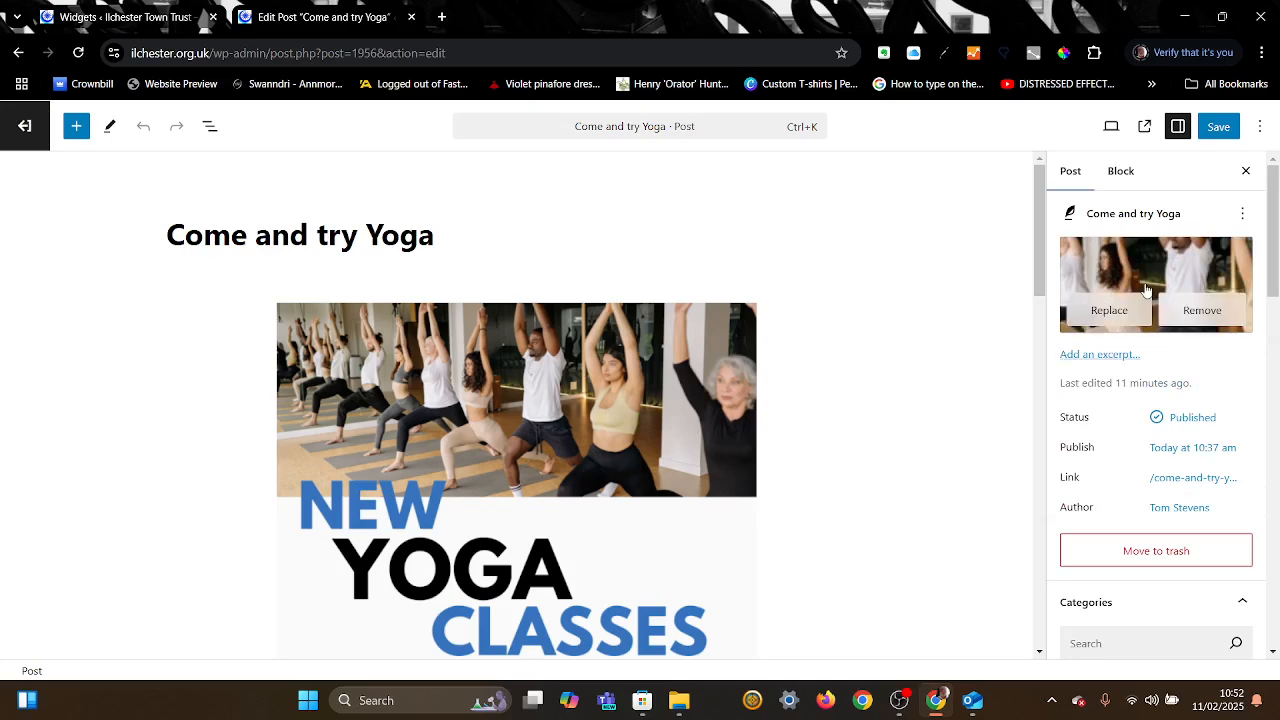
pyautogui.click(1202, 314)
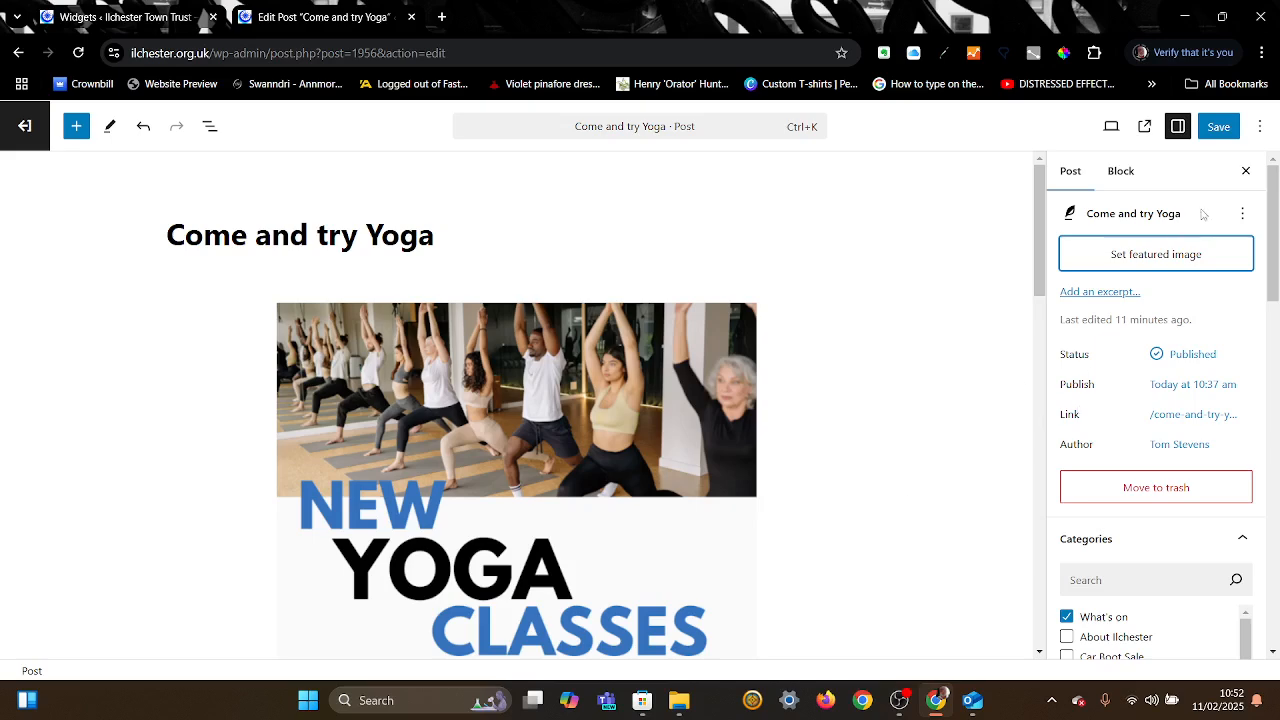
pyautogui.click(1216, 128)
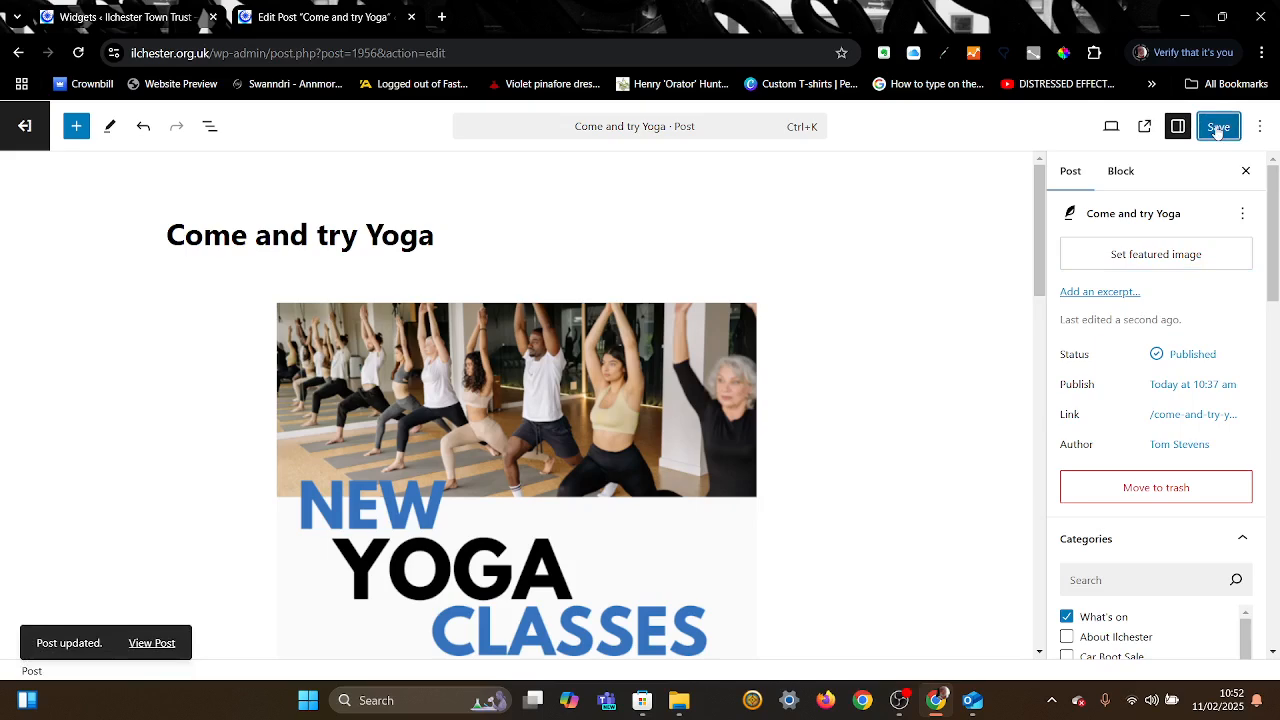
pyautogui.click(150, 643)
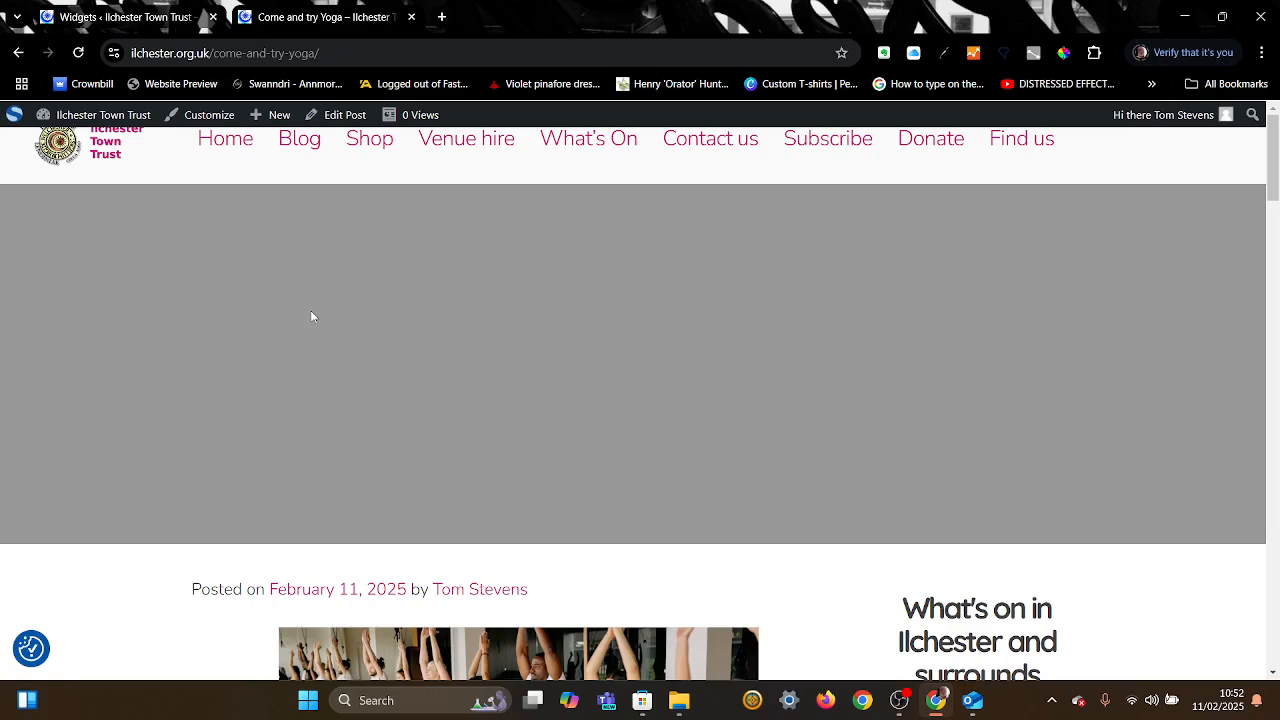
# Step: Review the Blog page's posts and sidebar, then close that tab to return to Widgets
pyautogui.click(310, 151)
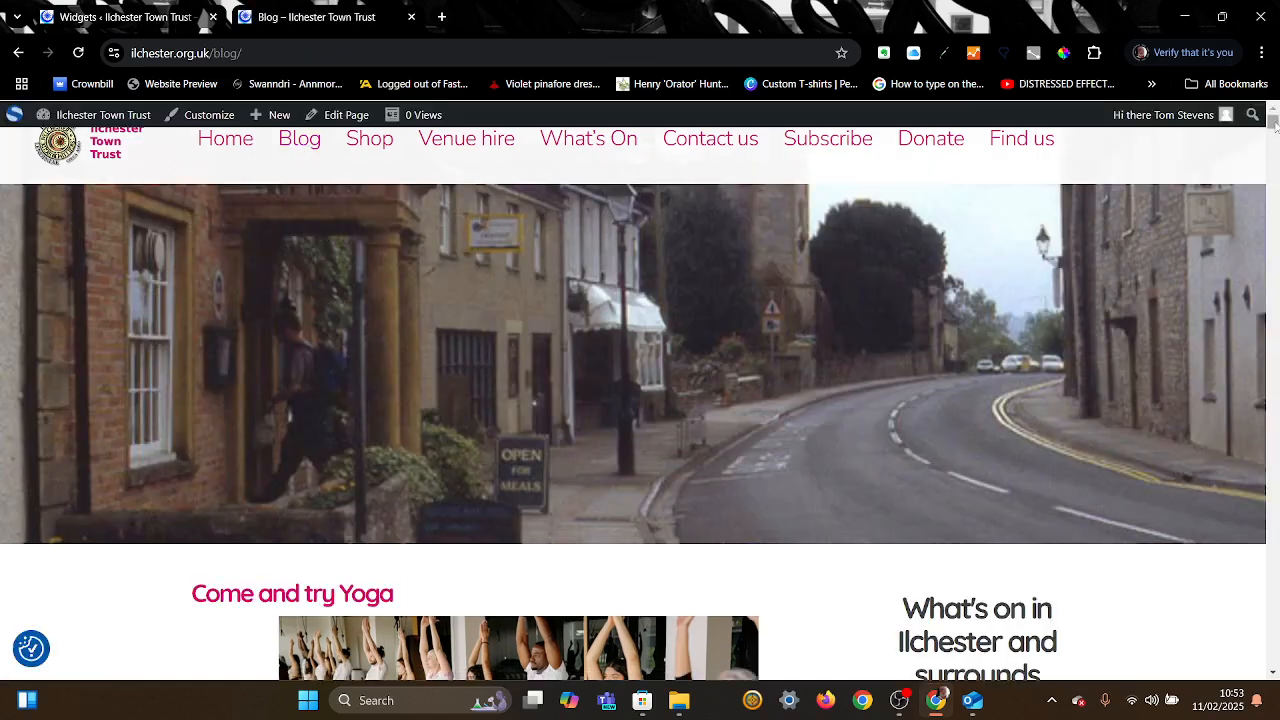
pyautogui.scroll(-7, 1274, 124)
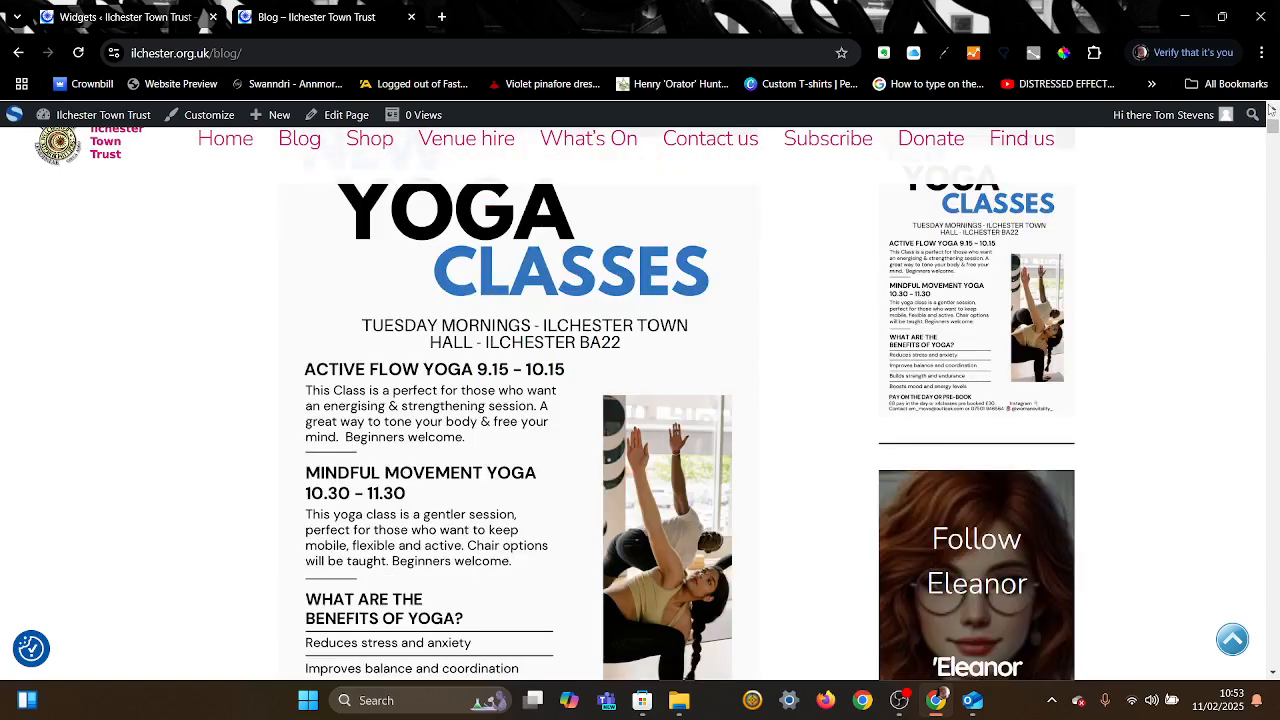
pyautogui.scroll(3, 1271, 110)
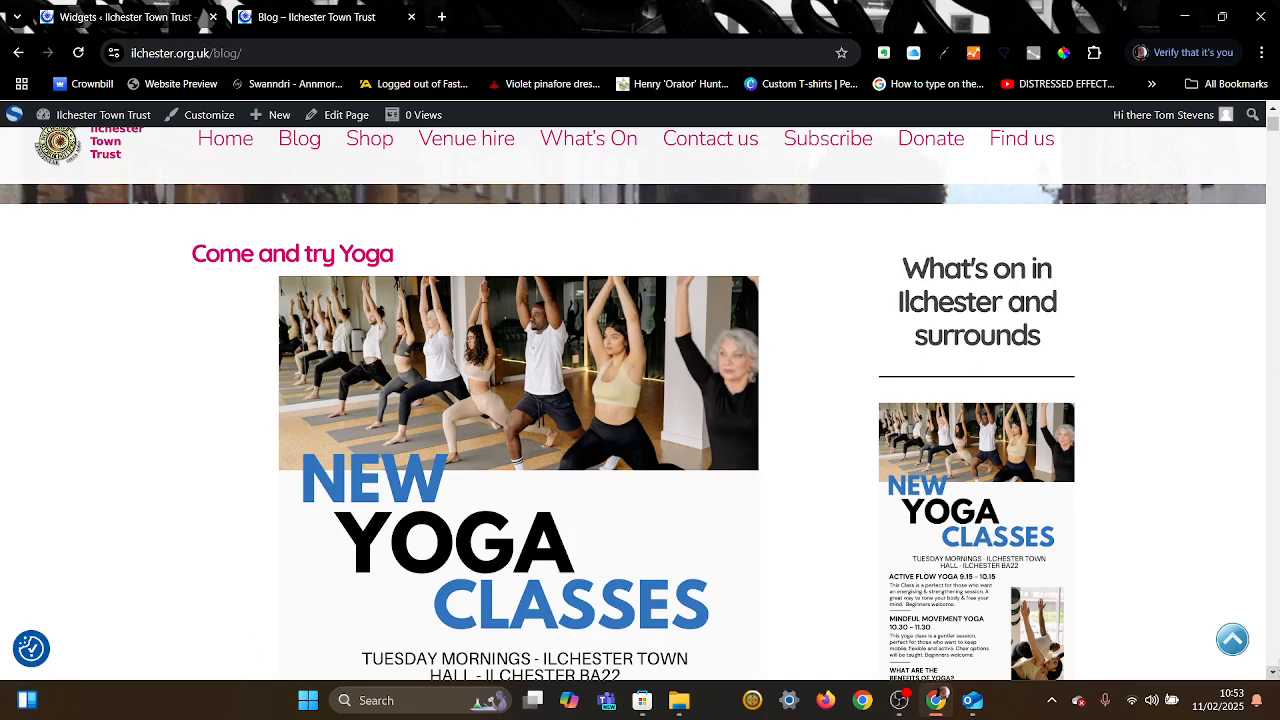
pyautogui.moveTo(1274, 675); pyautogui.dragTo(1274, 676)
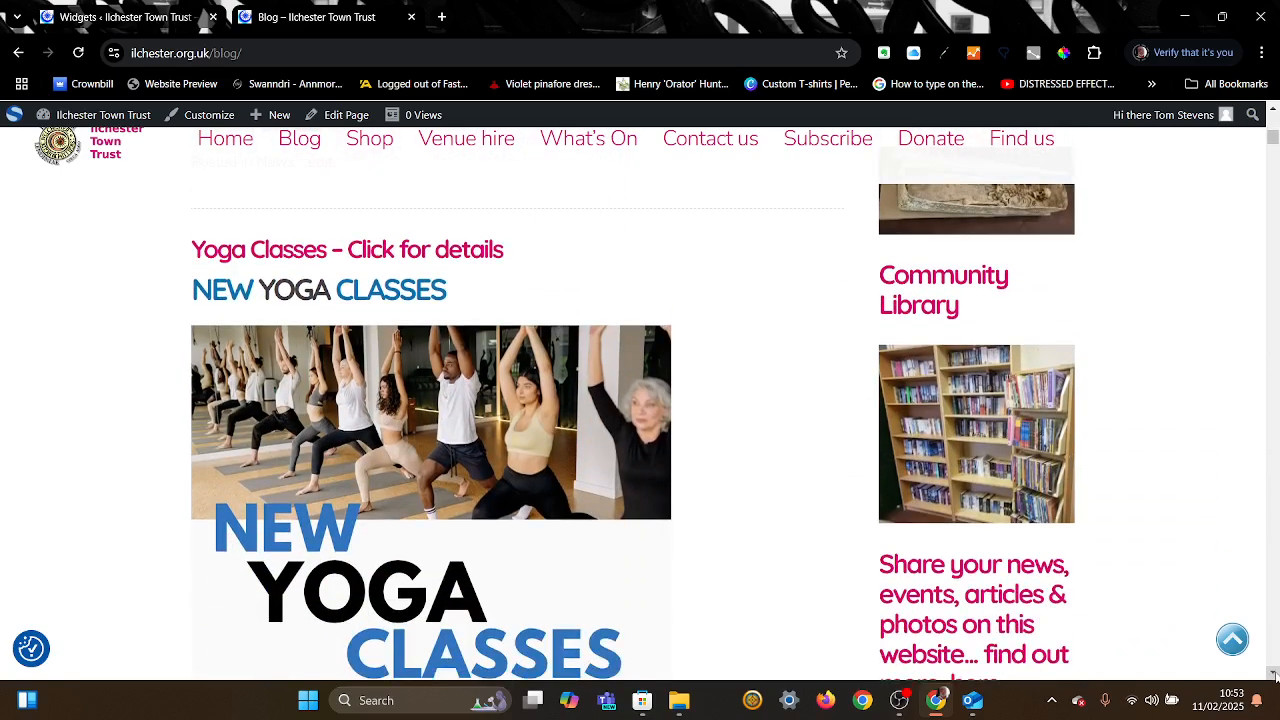
pyautogui.moveTo(1274, 676); pyautogui.dragTo(1274, 676)
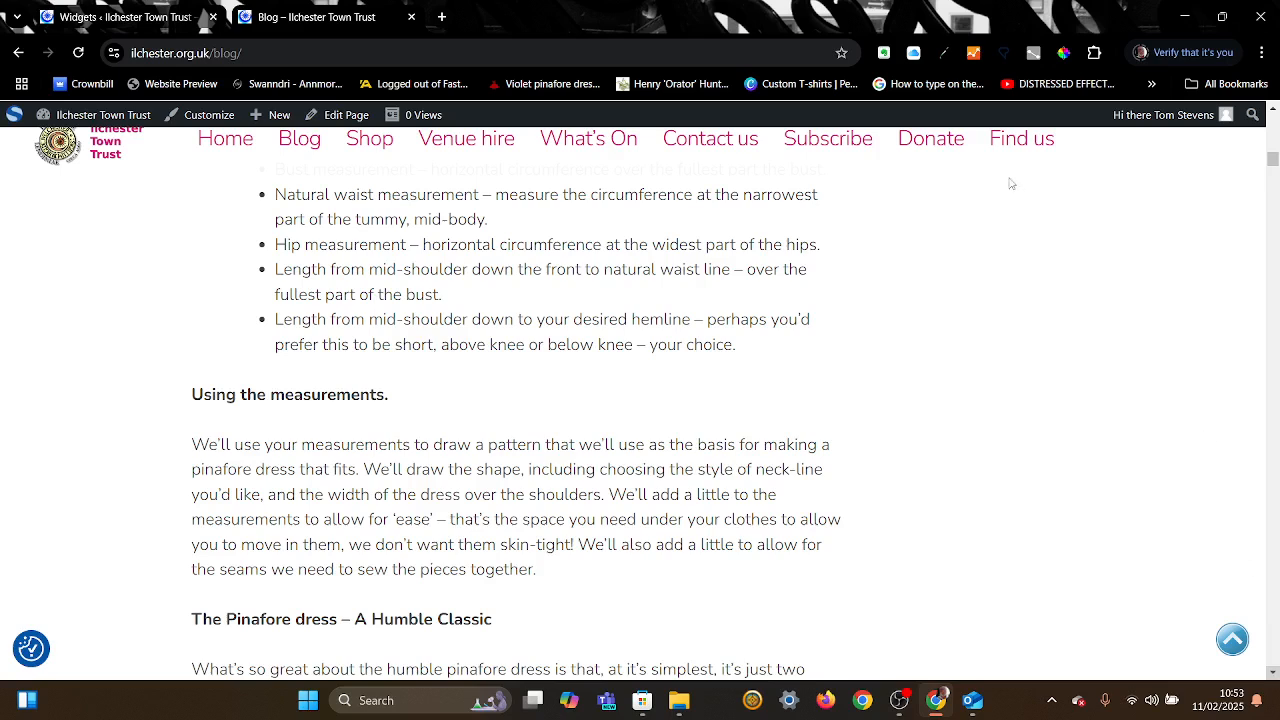
pyautogui.click(411, 17)
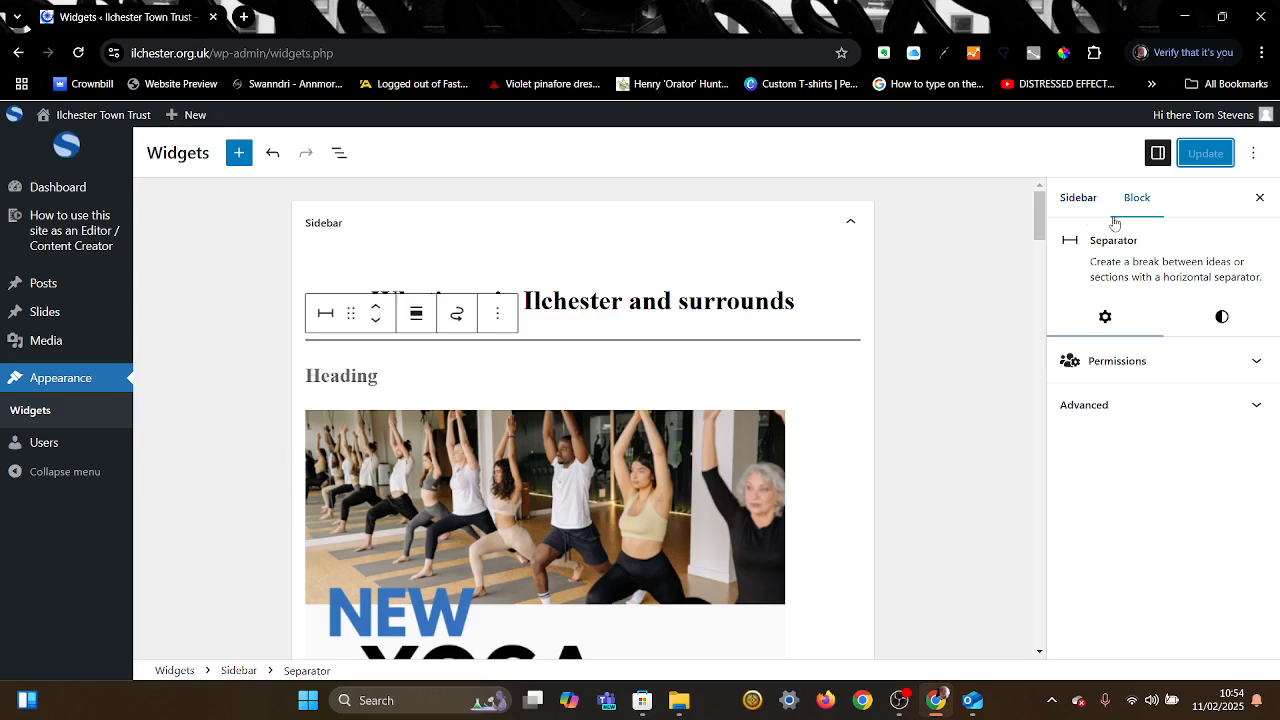
# Step: Switch the settings panel from the Separator block to the Sidebar widget area
pyautogui.click(1072, 202)
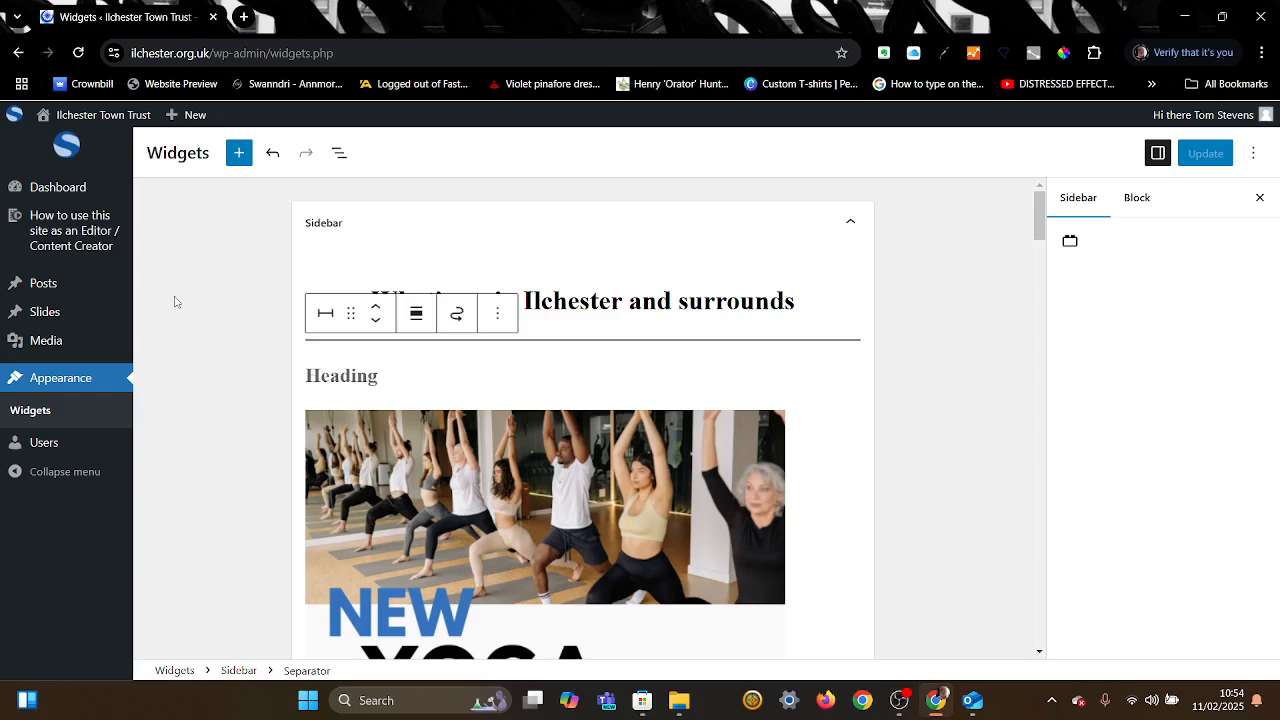
pyautogui.moveTo(68, 244)
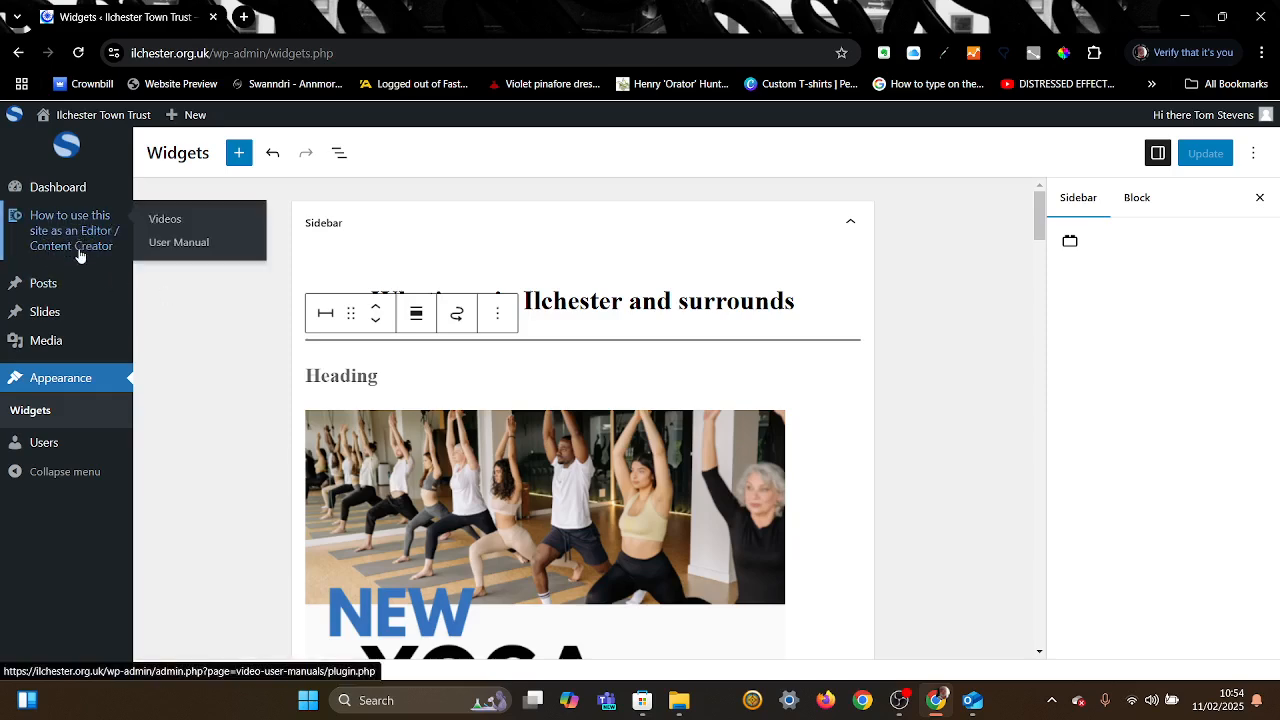
# Step: Open the Videos help page and look through its Dashboard and Admin Bar tutorials
pyautogui.click(165, 222)
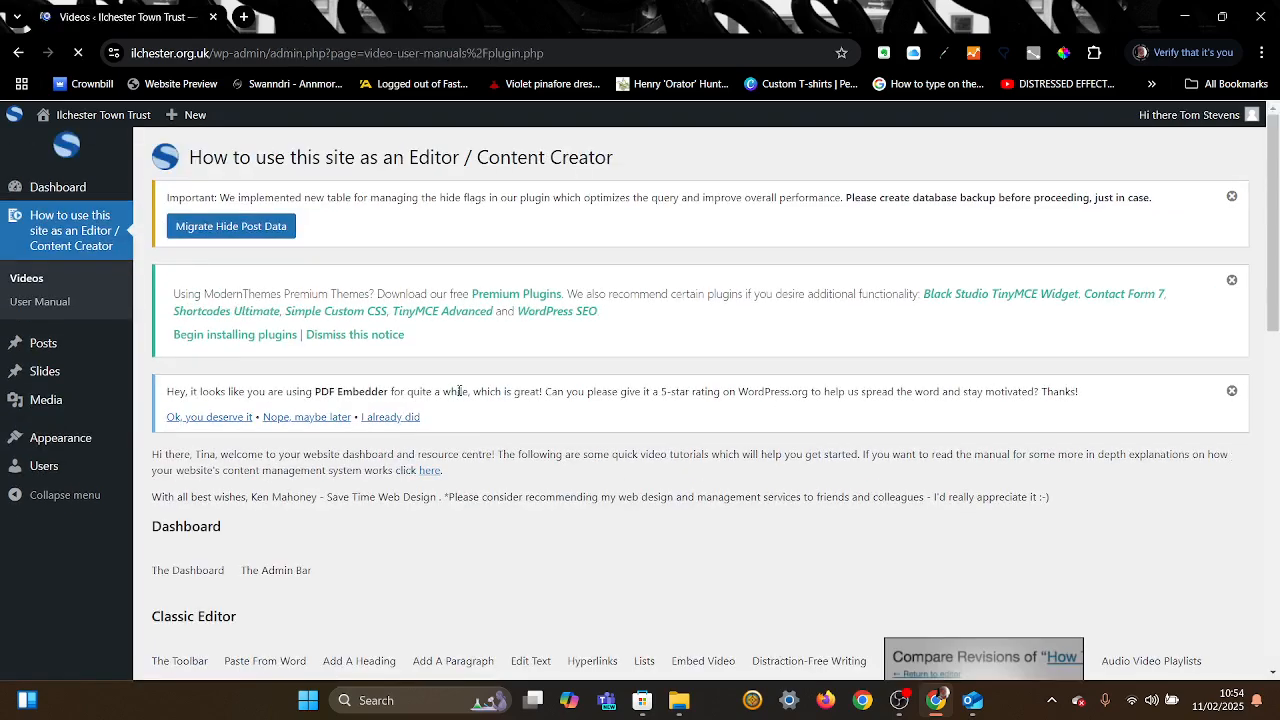
pyautogui.scroll(-8, 459, 391)
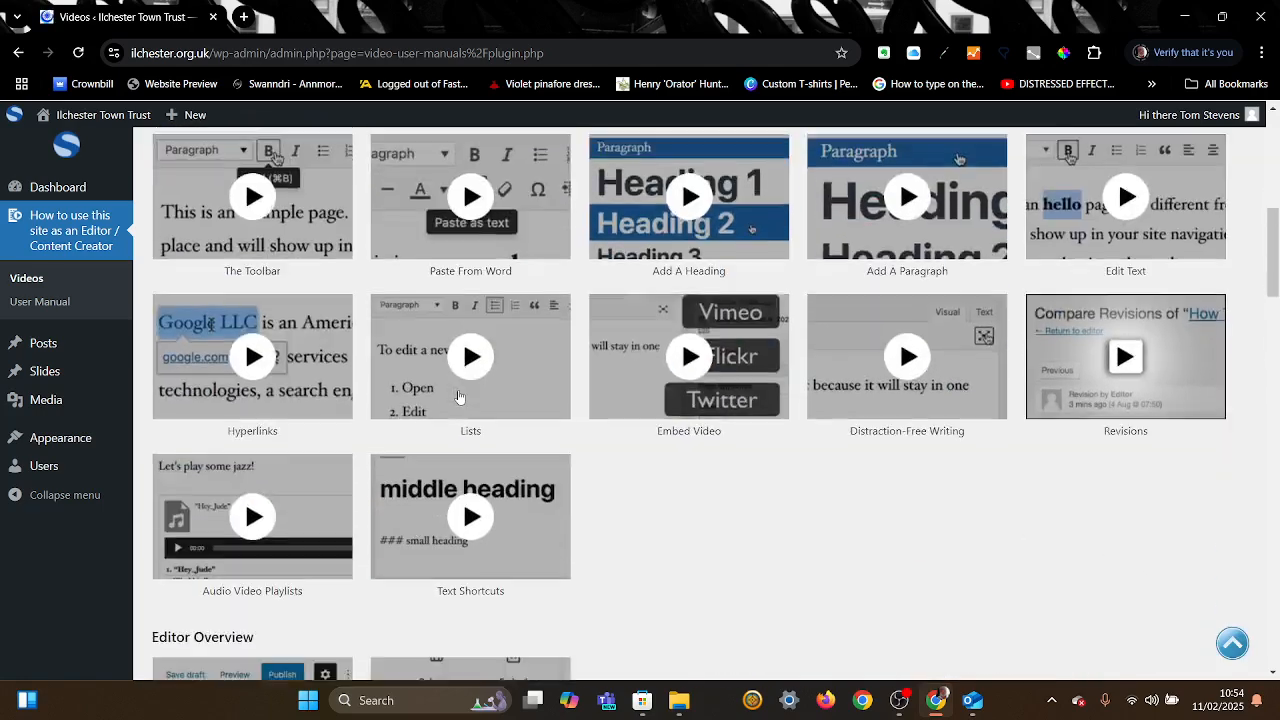
pyautogui.scroll(-4, 459, 395)
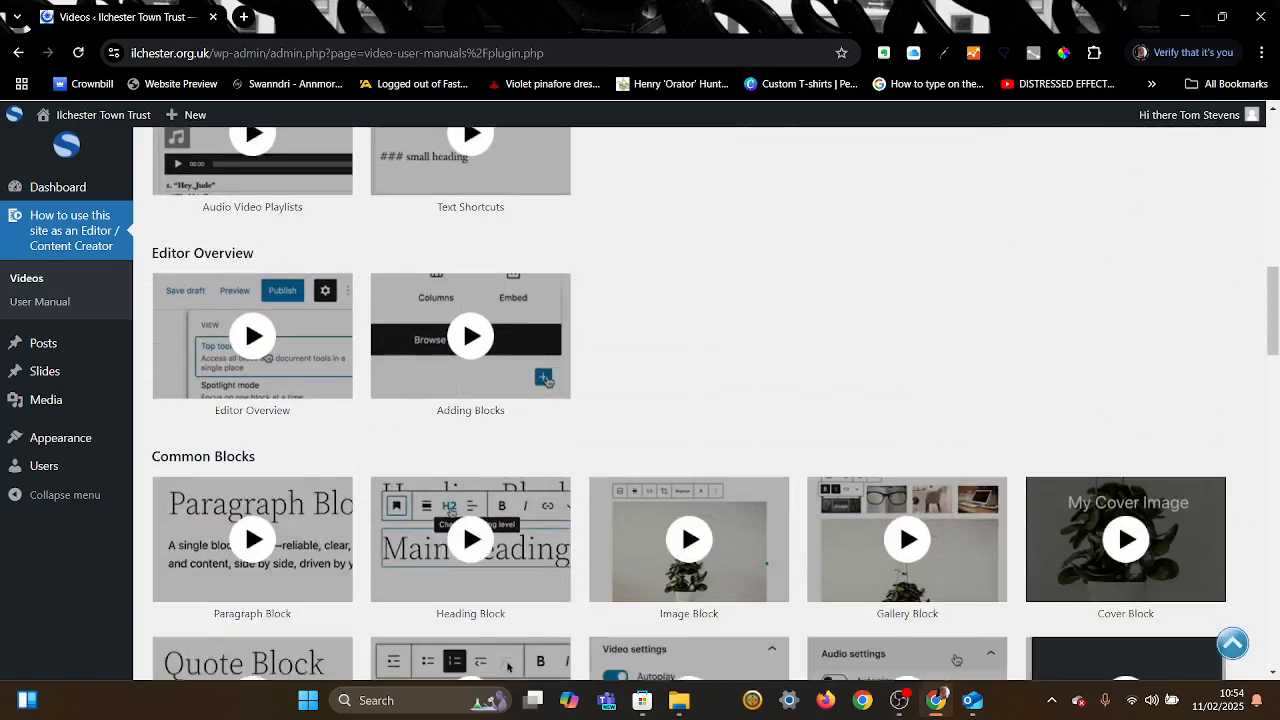
pyautogui.scroll(5, 459, 392)
pyautogui.scroll(5, 459, 391)
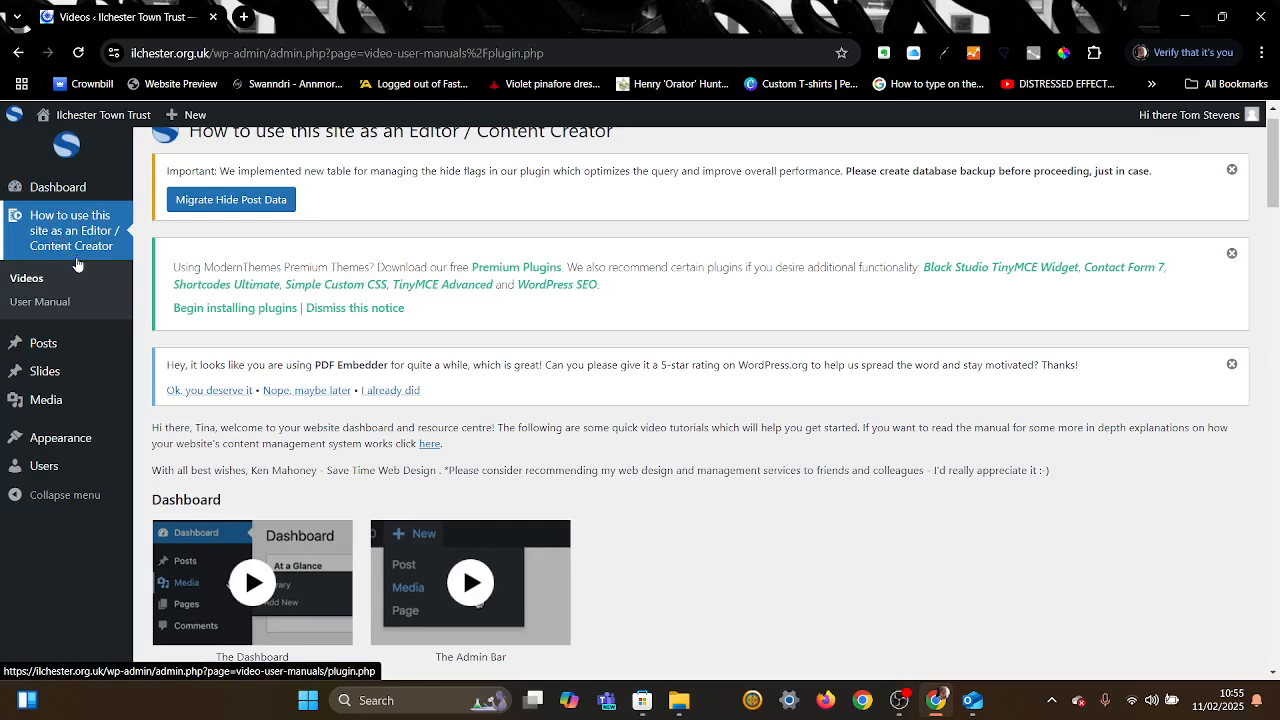
# Step: Go to the User Manual page and open its help e-book
pyautogui.click(45, 301)
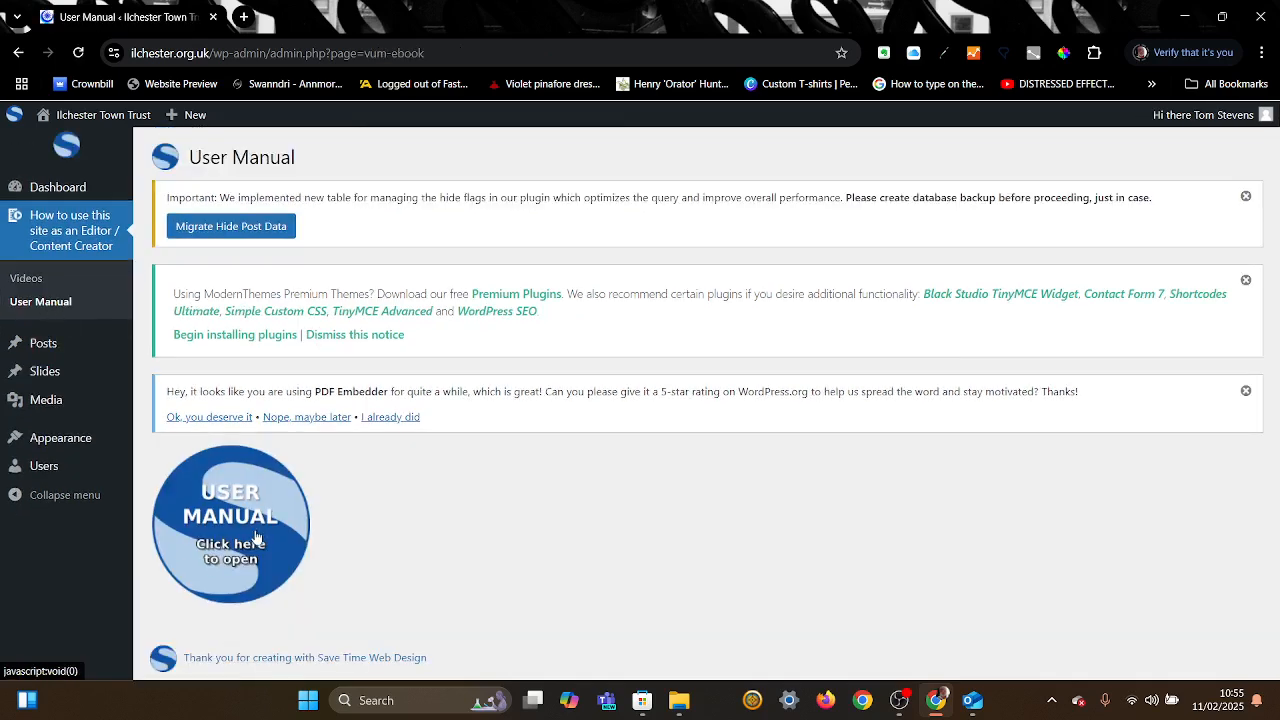
pyautogui.click(257, 528)
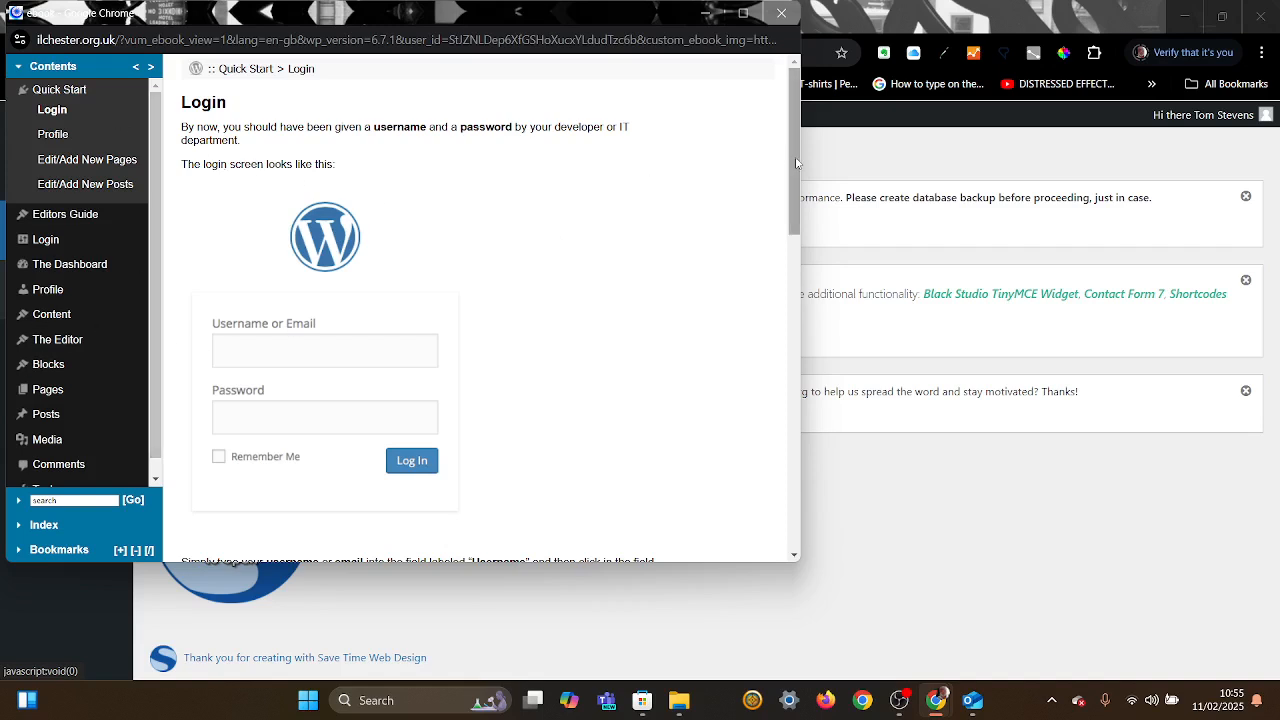
pyautogui.moveTo(797, 163)
pyautogui.mouseDown()
pyautogui.moveTo(818, 339)
pyautogui.moveTo(802, 142)
pyautogui.mouseUp()
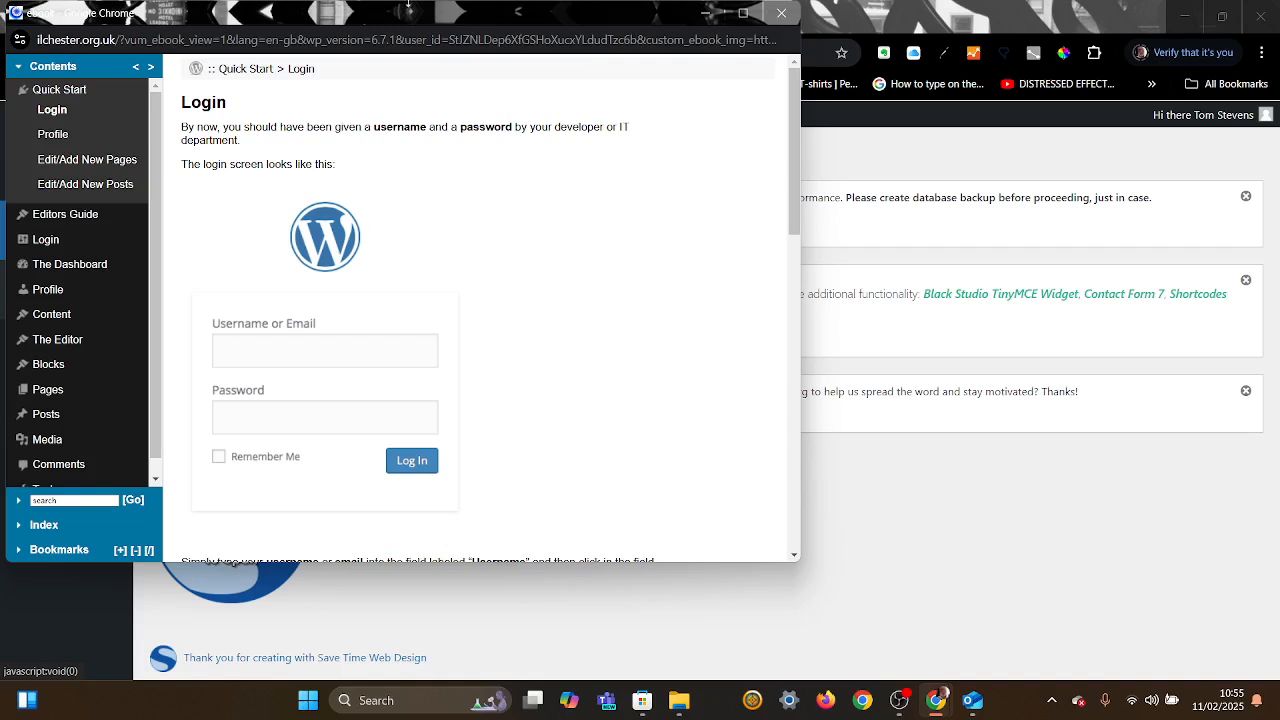
# Step: Browse the e-book's Editors Guide, The Dashboard and Content sections, maximize it, then close it
pyautogui.click(85, 218)
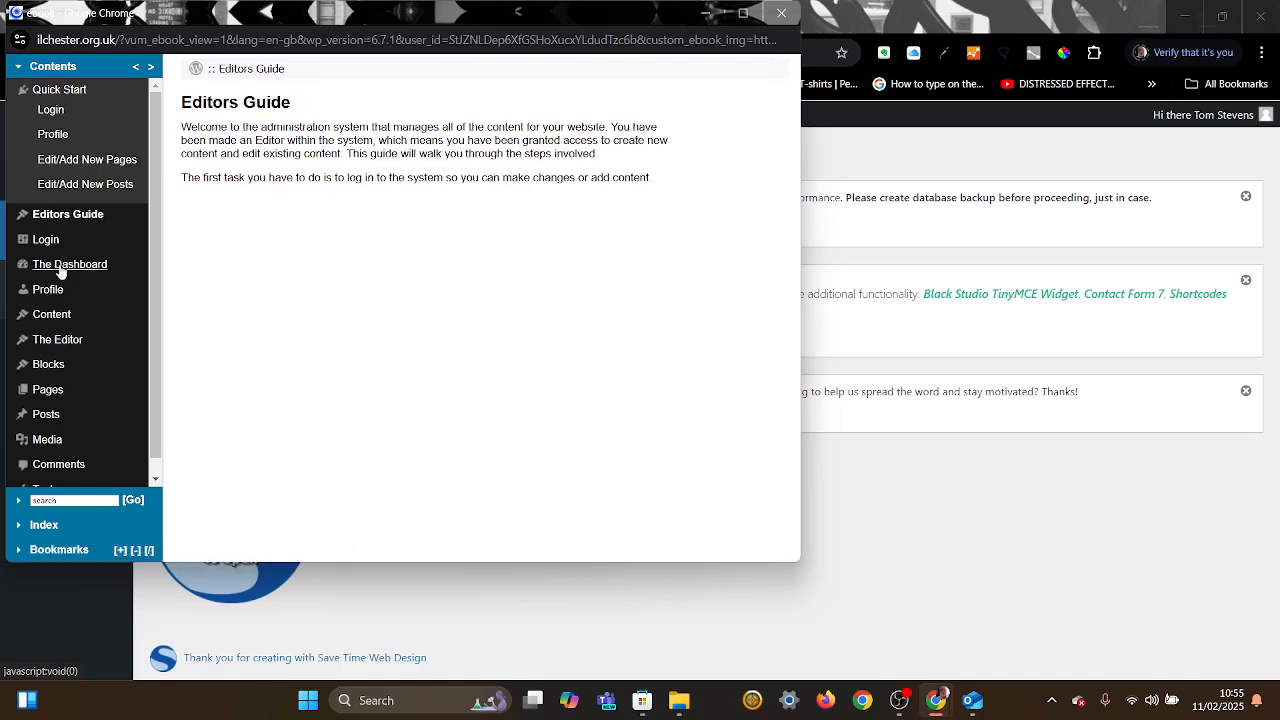
pyautogui.click(62, 266)
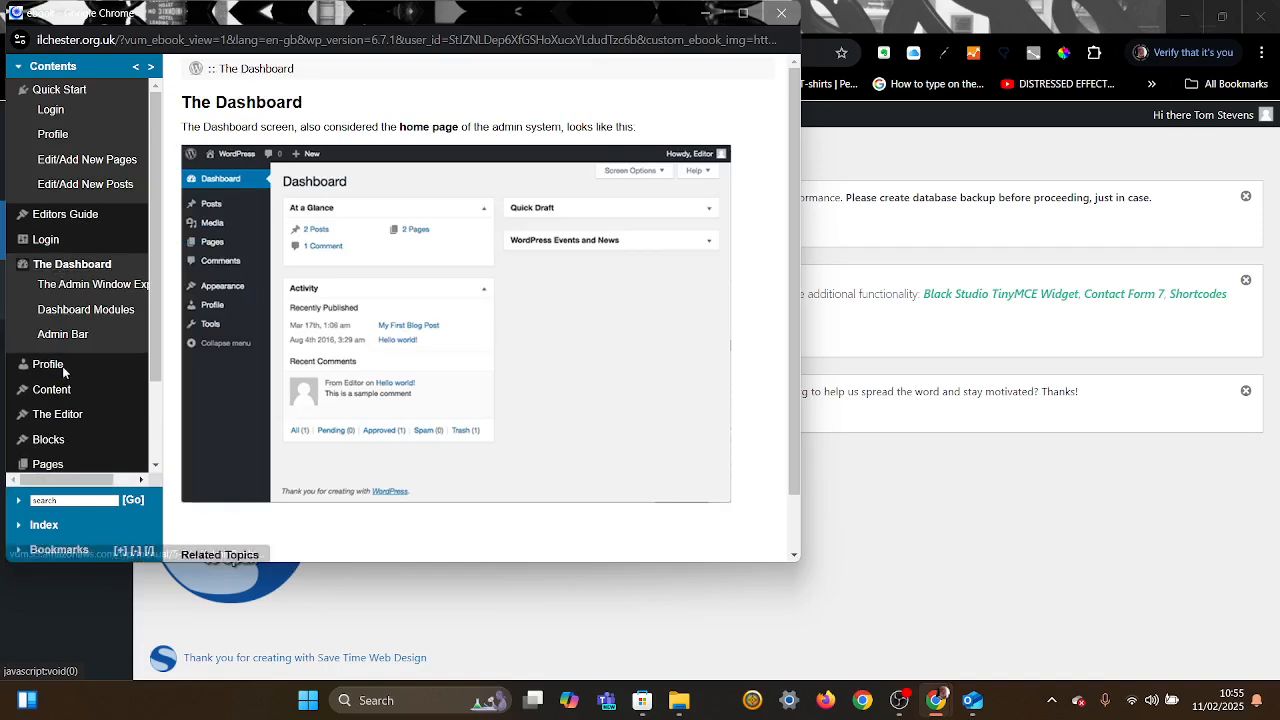
pyautogui.click(57, 390)
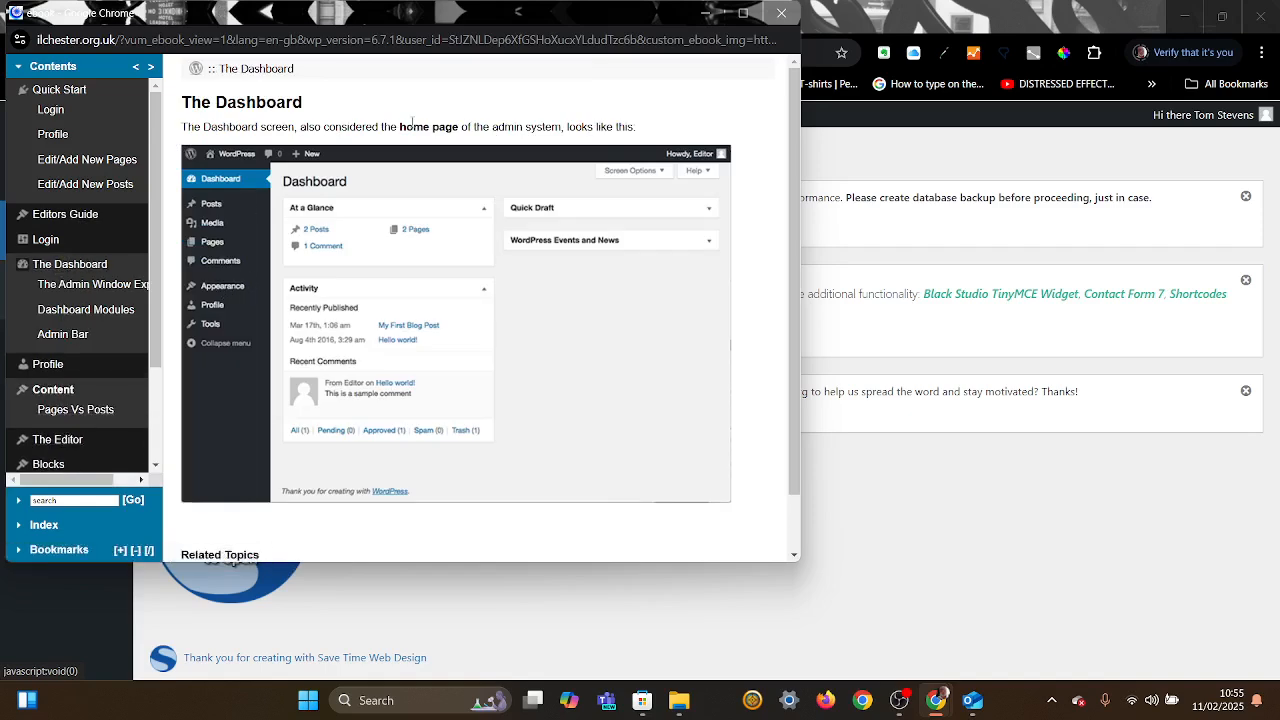
pyautogui.click(750, 13)
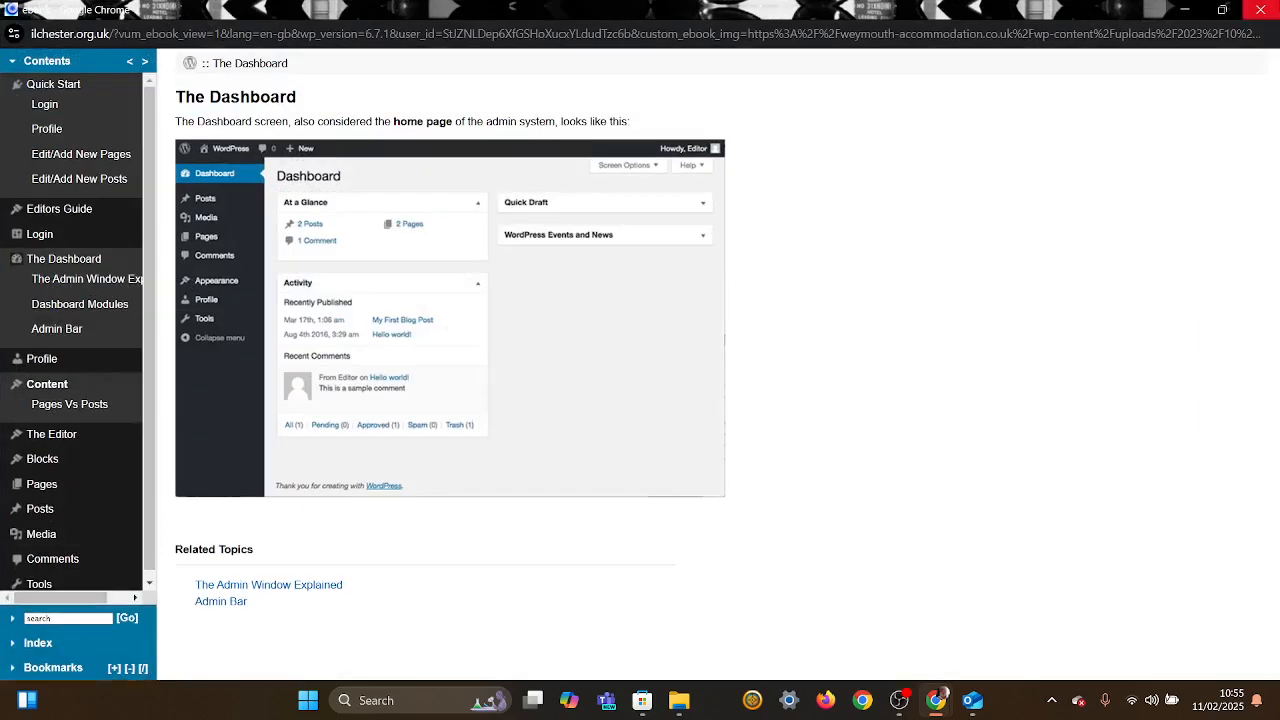
pyautogui.click(1268, 12)
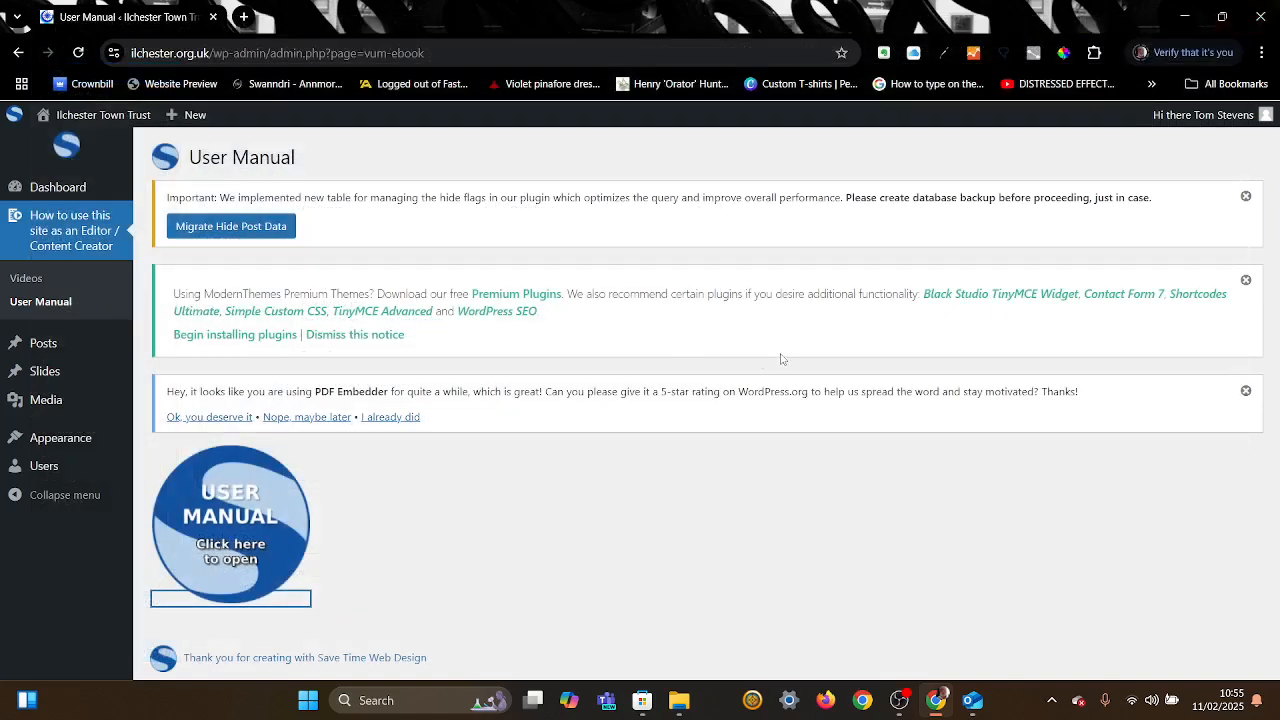
pyautogui.moveTo(66, 441)
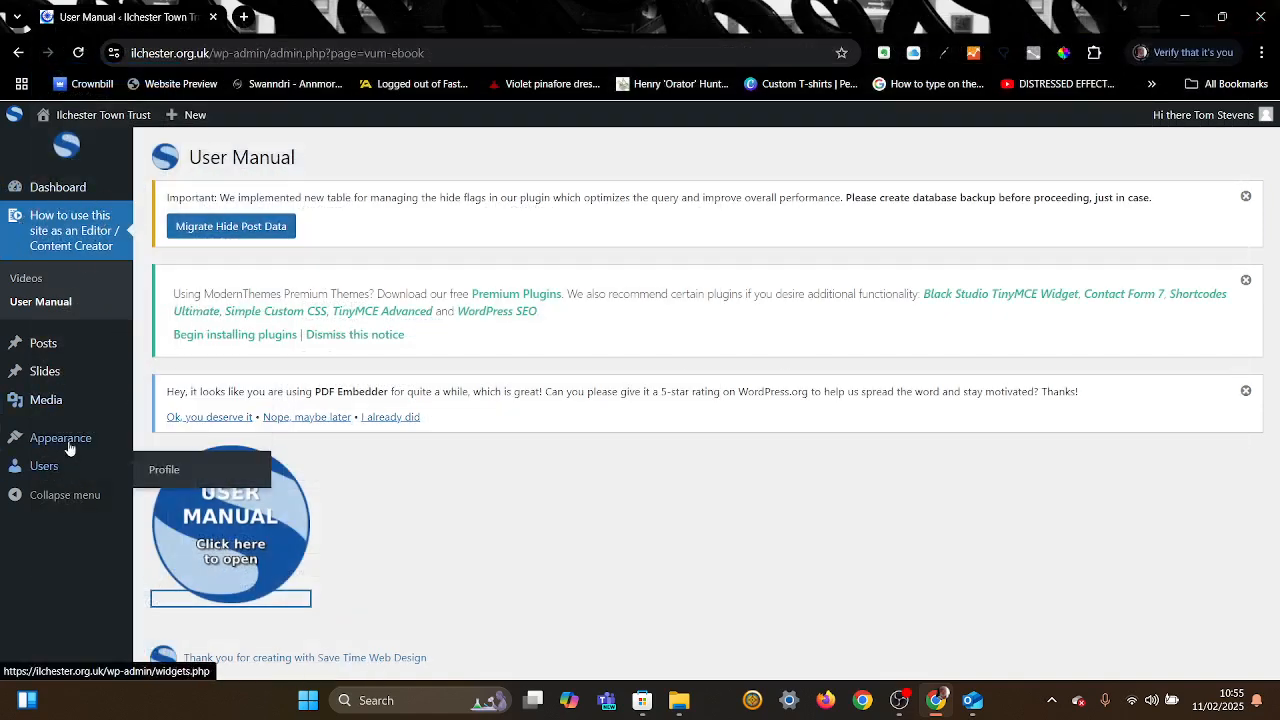